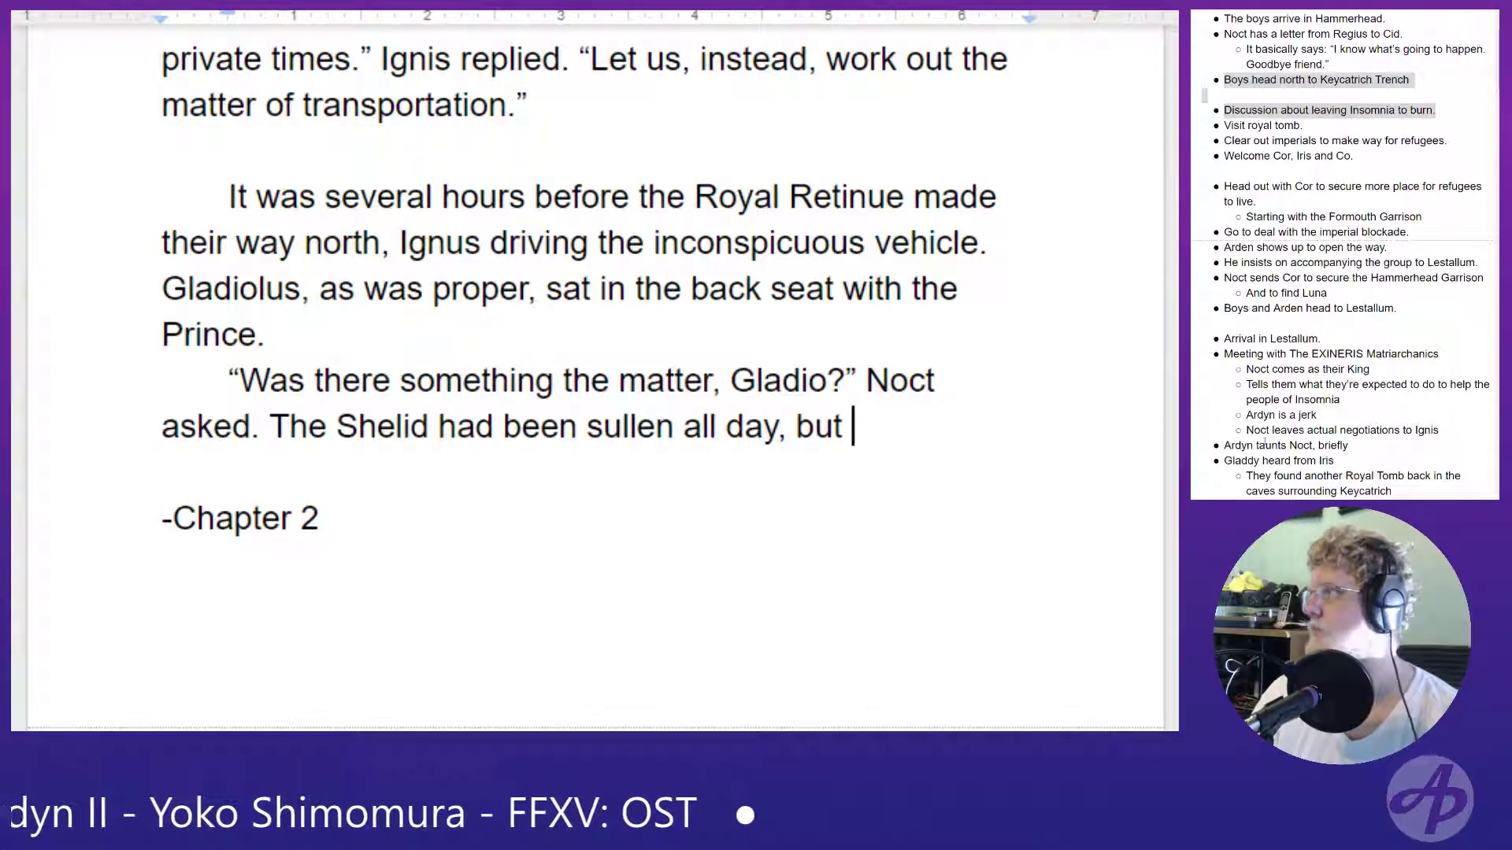
# - Finish the sentence after "sullen all day, but" with "it had become more of a stoney silence after the events in the diner."
pyautogui.write('it')
pyautogui.press('BackSpace')
pyautogui.press('BackSpace')
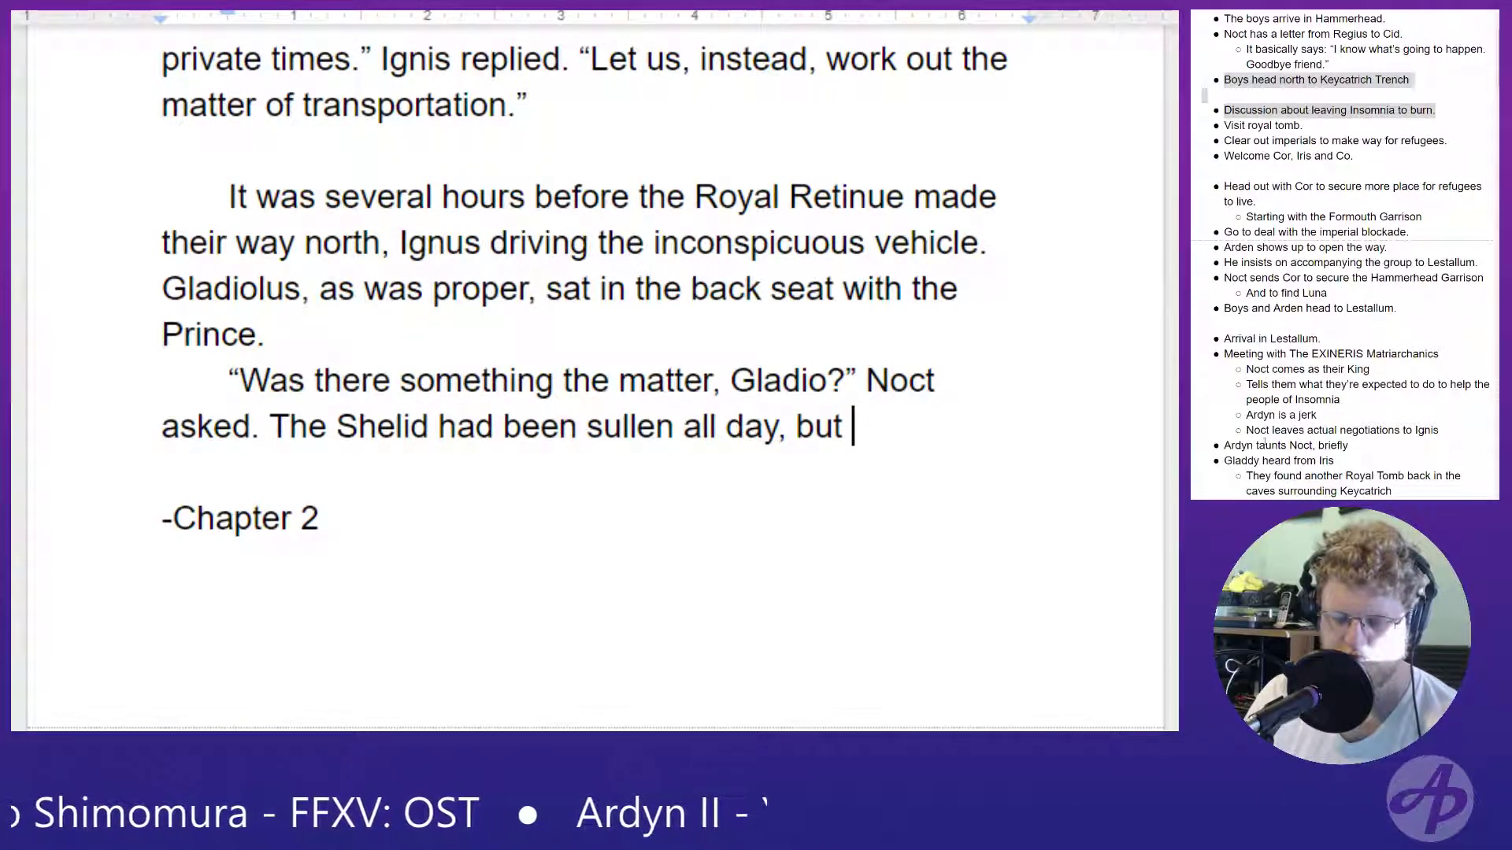
pyautogui.write('it had become')
pyautogui.write(' more of a sto')
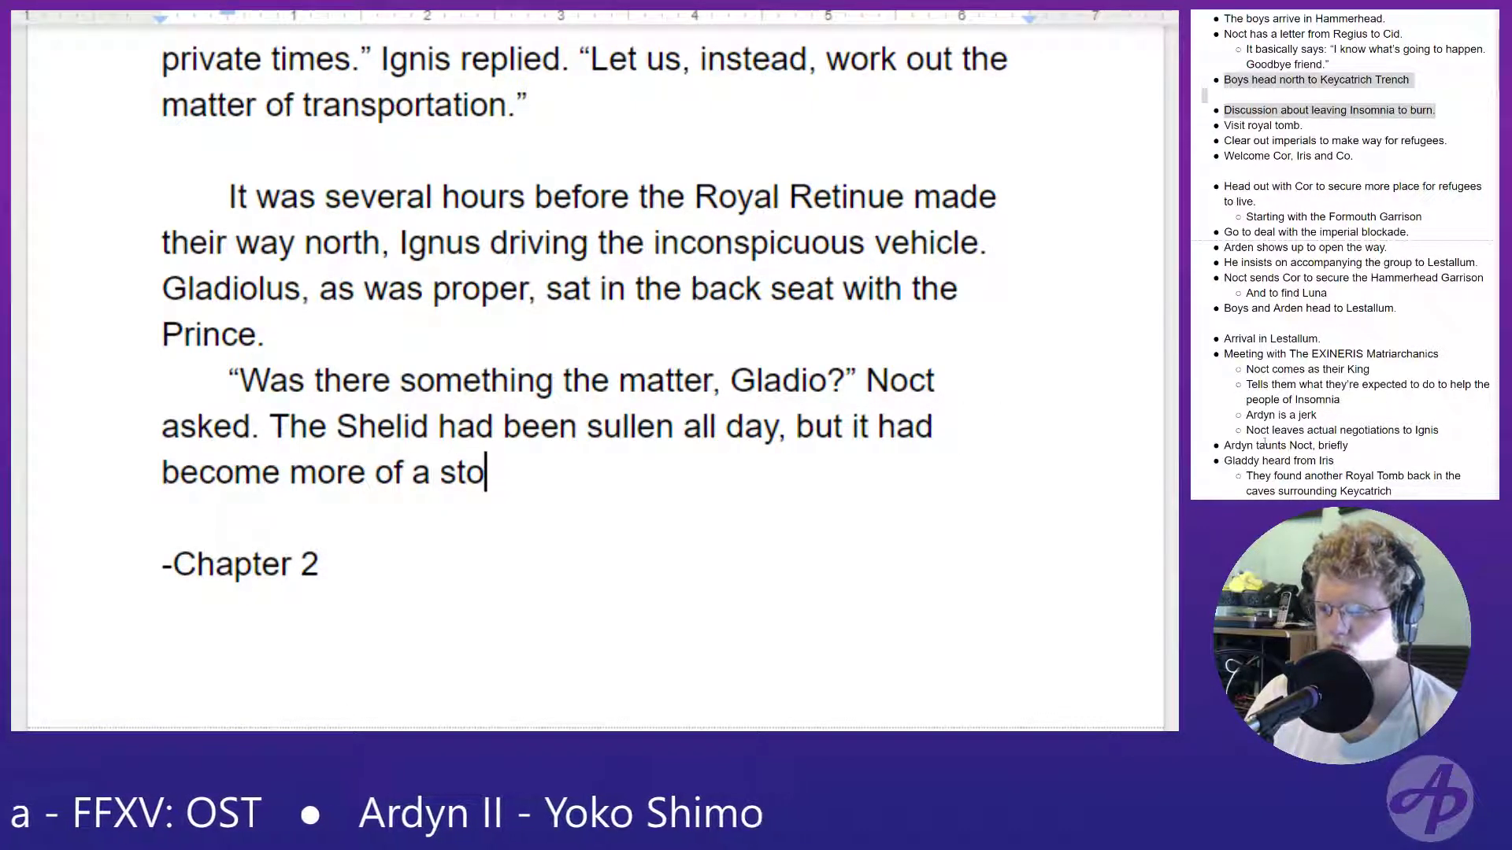
pyautogui.write('ney silence as')
pyautogui.press('BackSpace')
pyautogui.write('fter')
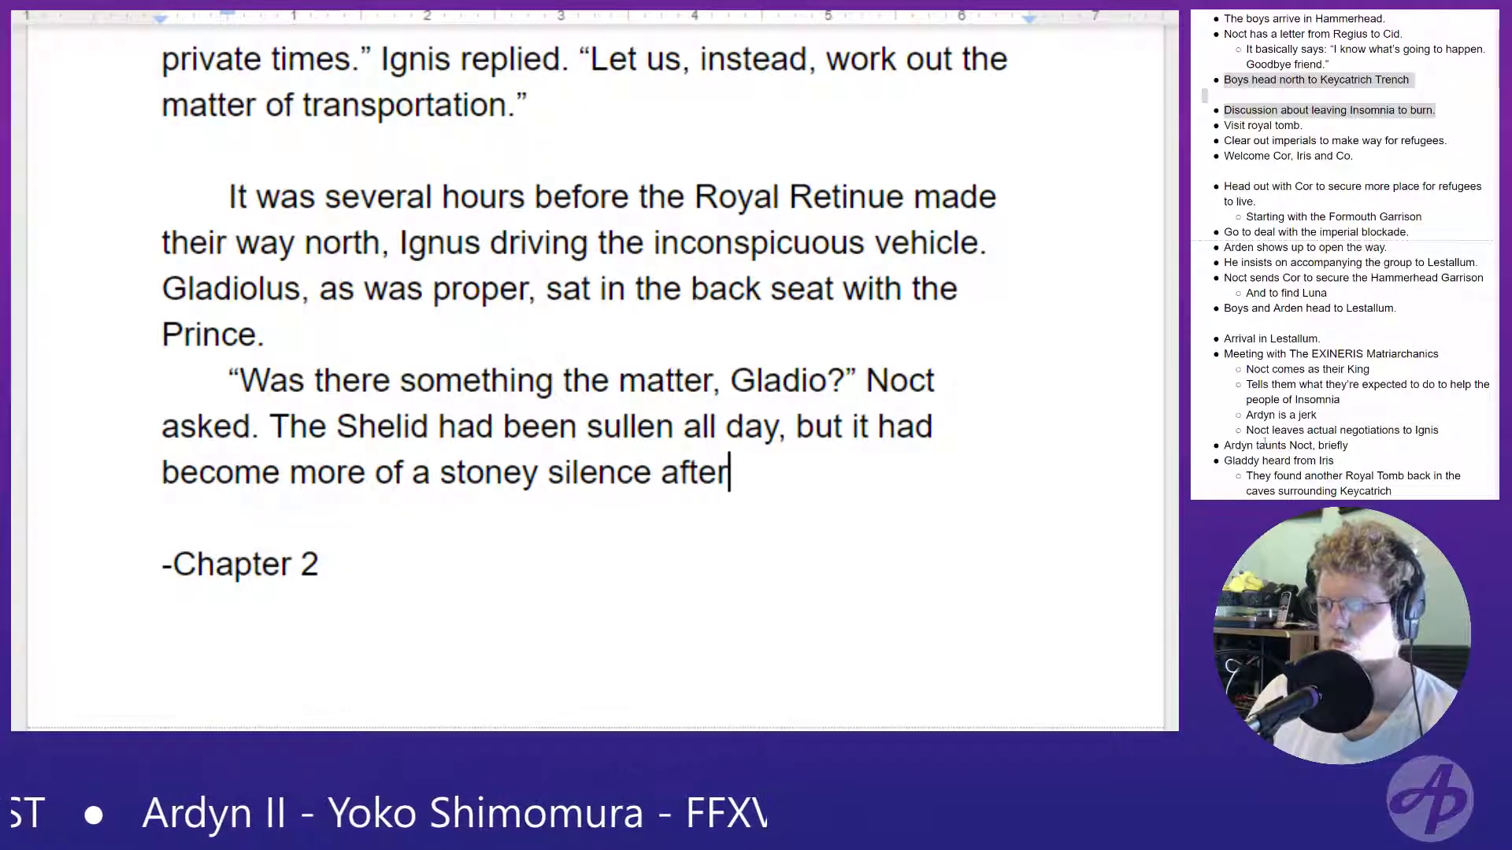
pyautogui.write(' the events in the diner.')
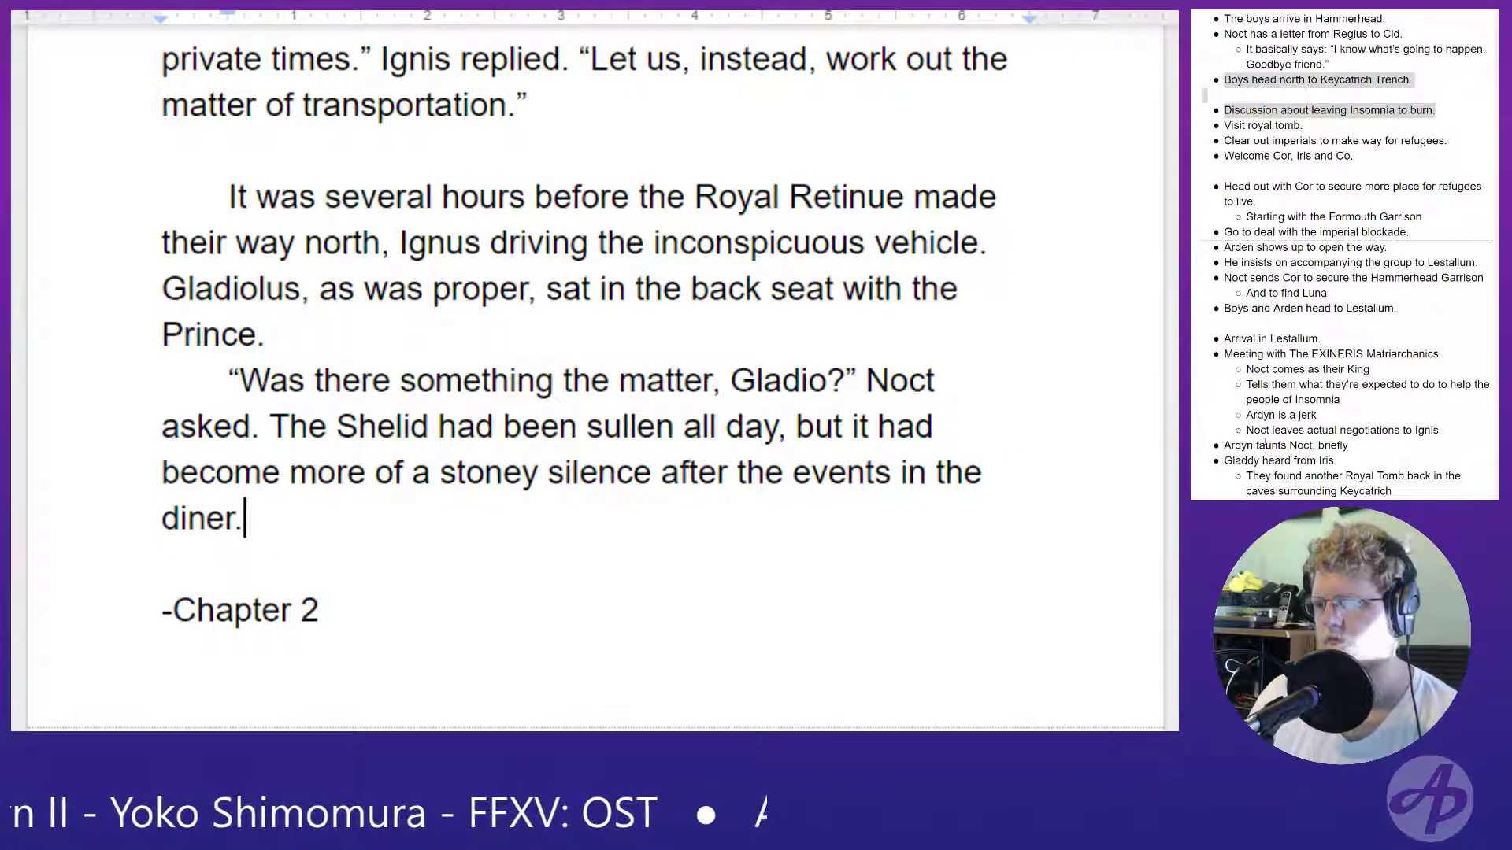
# - Add a new paragraph after "diner." reading “It’s nuthin’,” came the grunted reply. and begin its following sentence with "G"
pyautogui.press('Return')
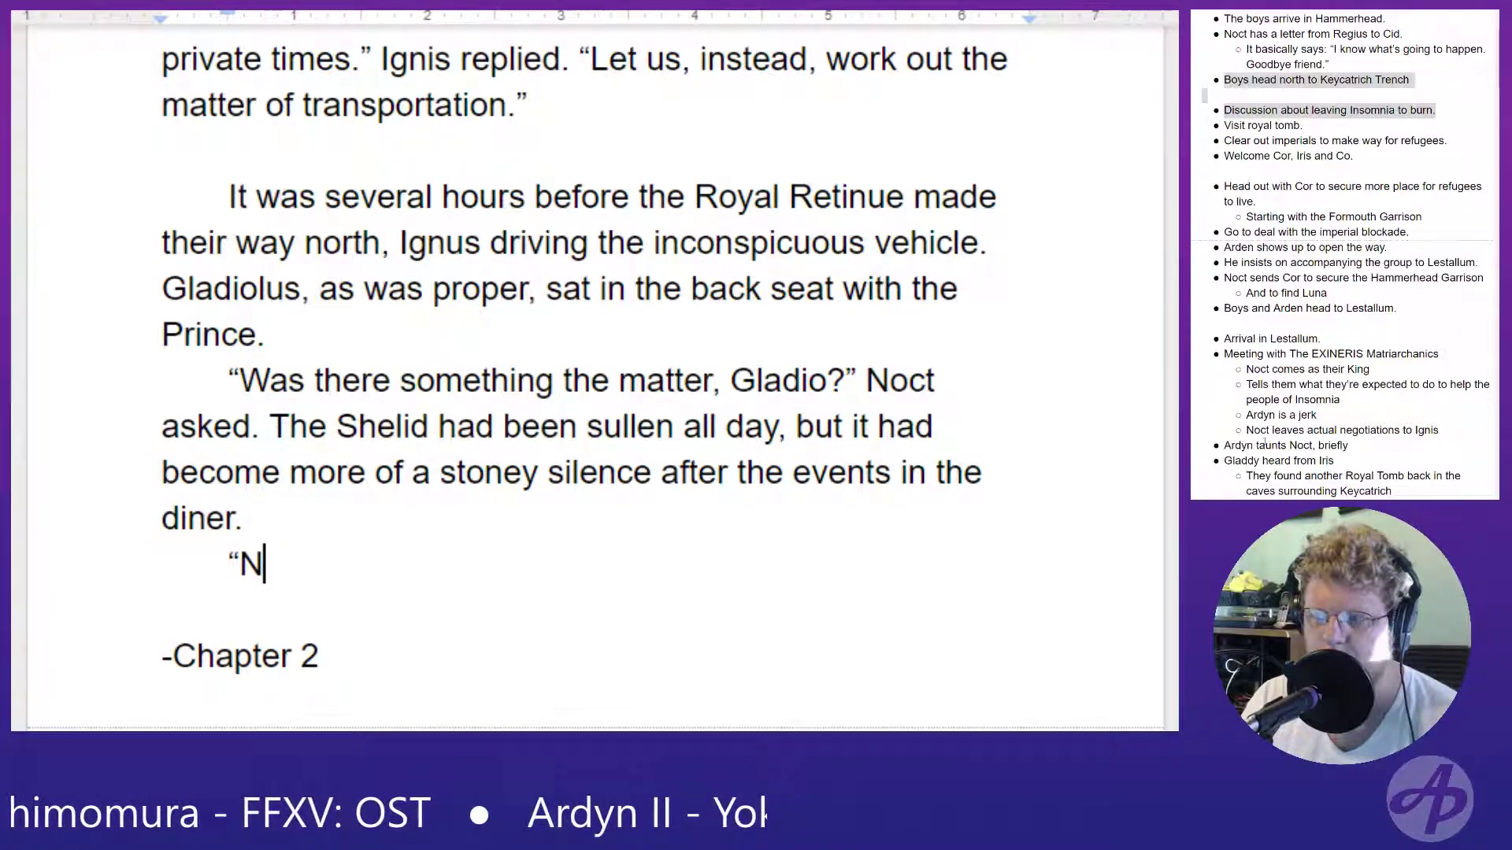
pyautogui.press('BackSpace')
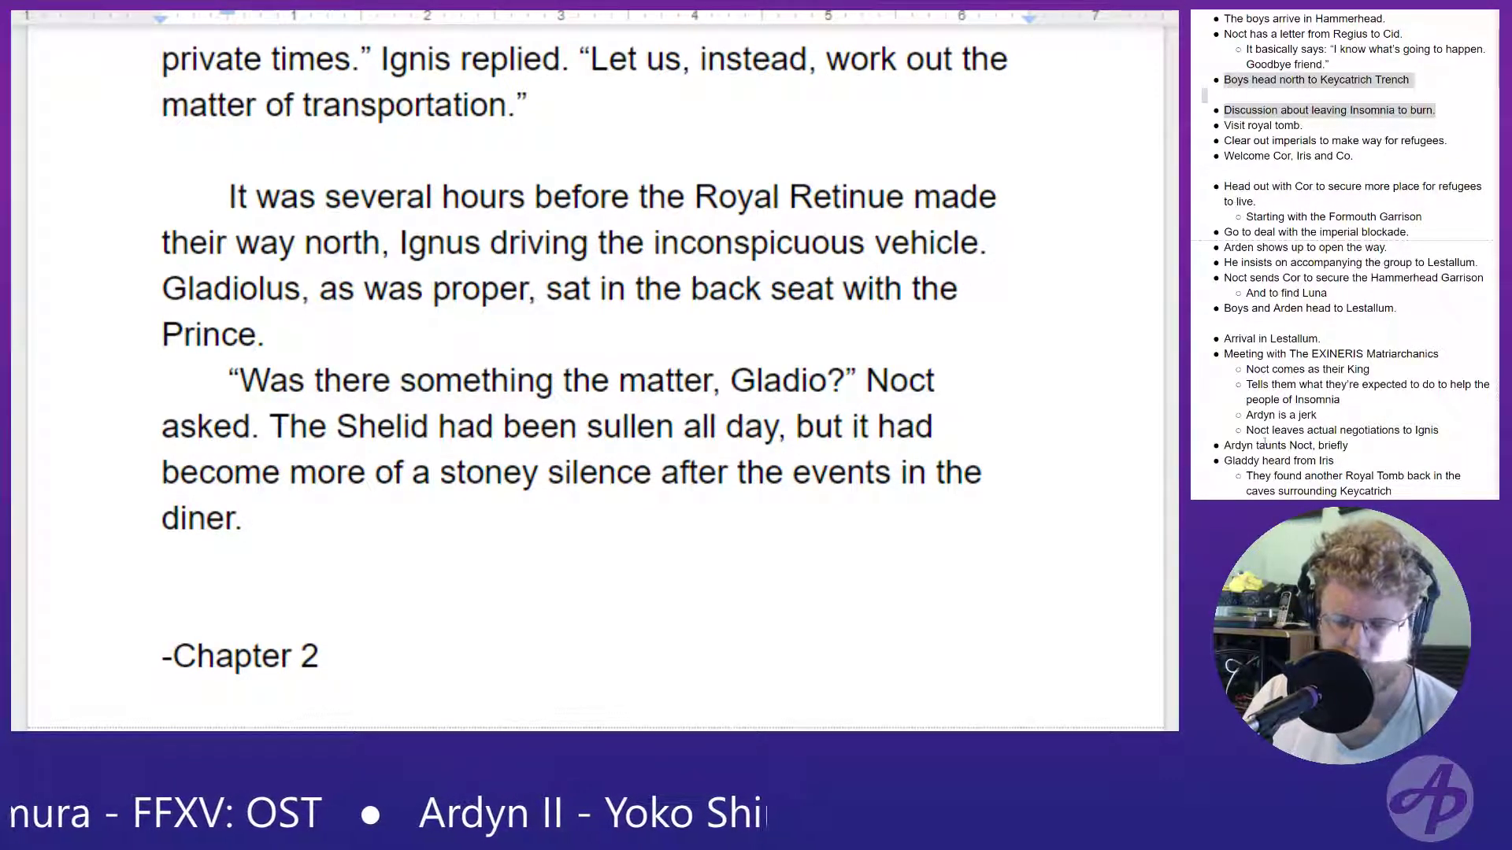
pyautogui.write('“')
pyautogui.write("It's ")
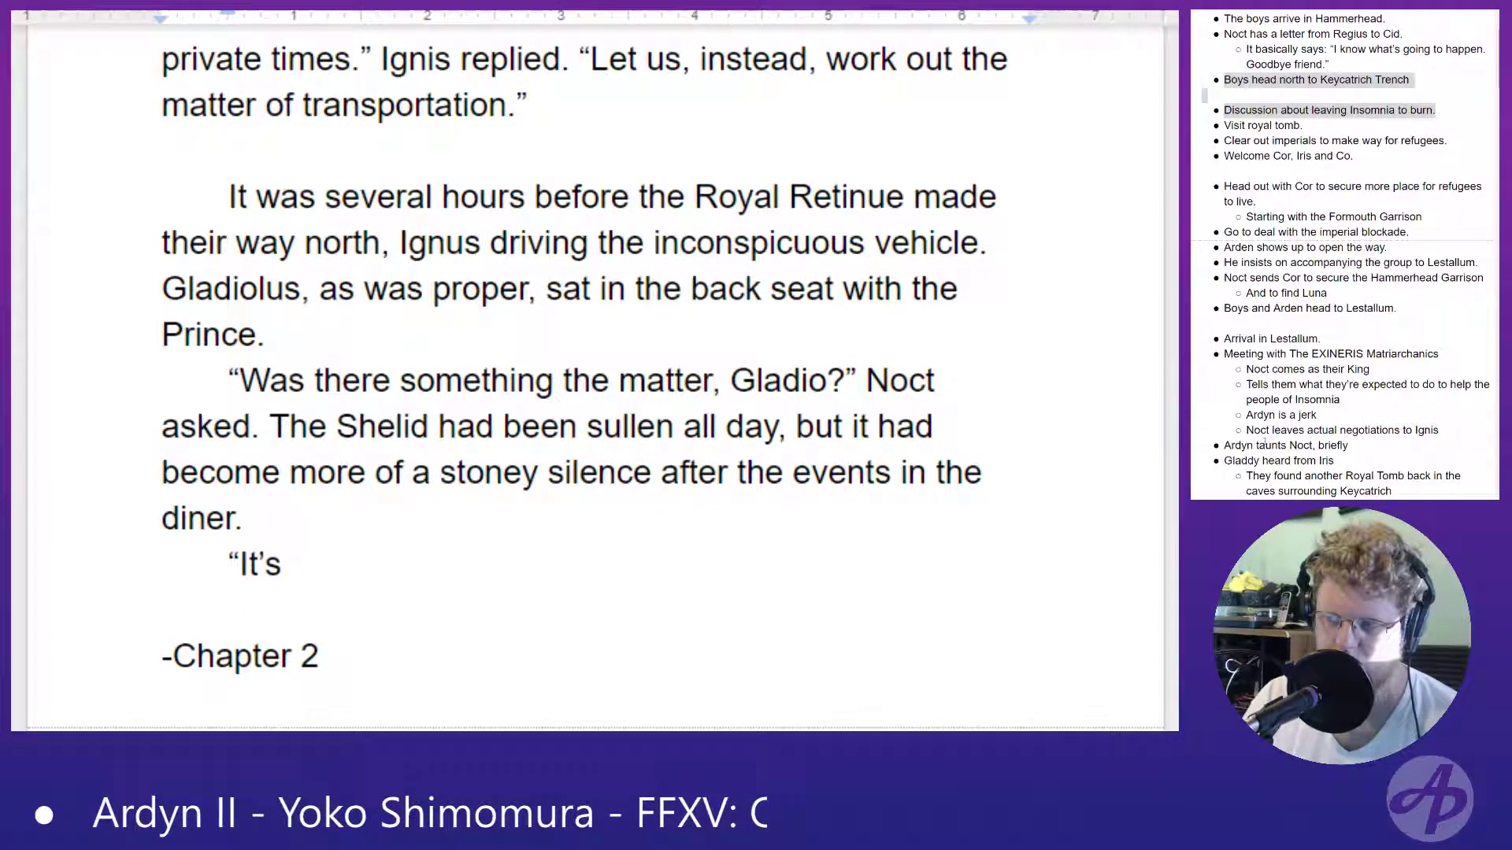
pyautogui.write('nuthin')
pyautogui.write('\'"')
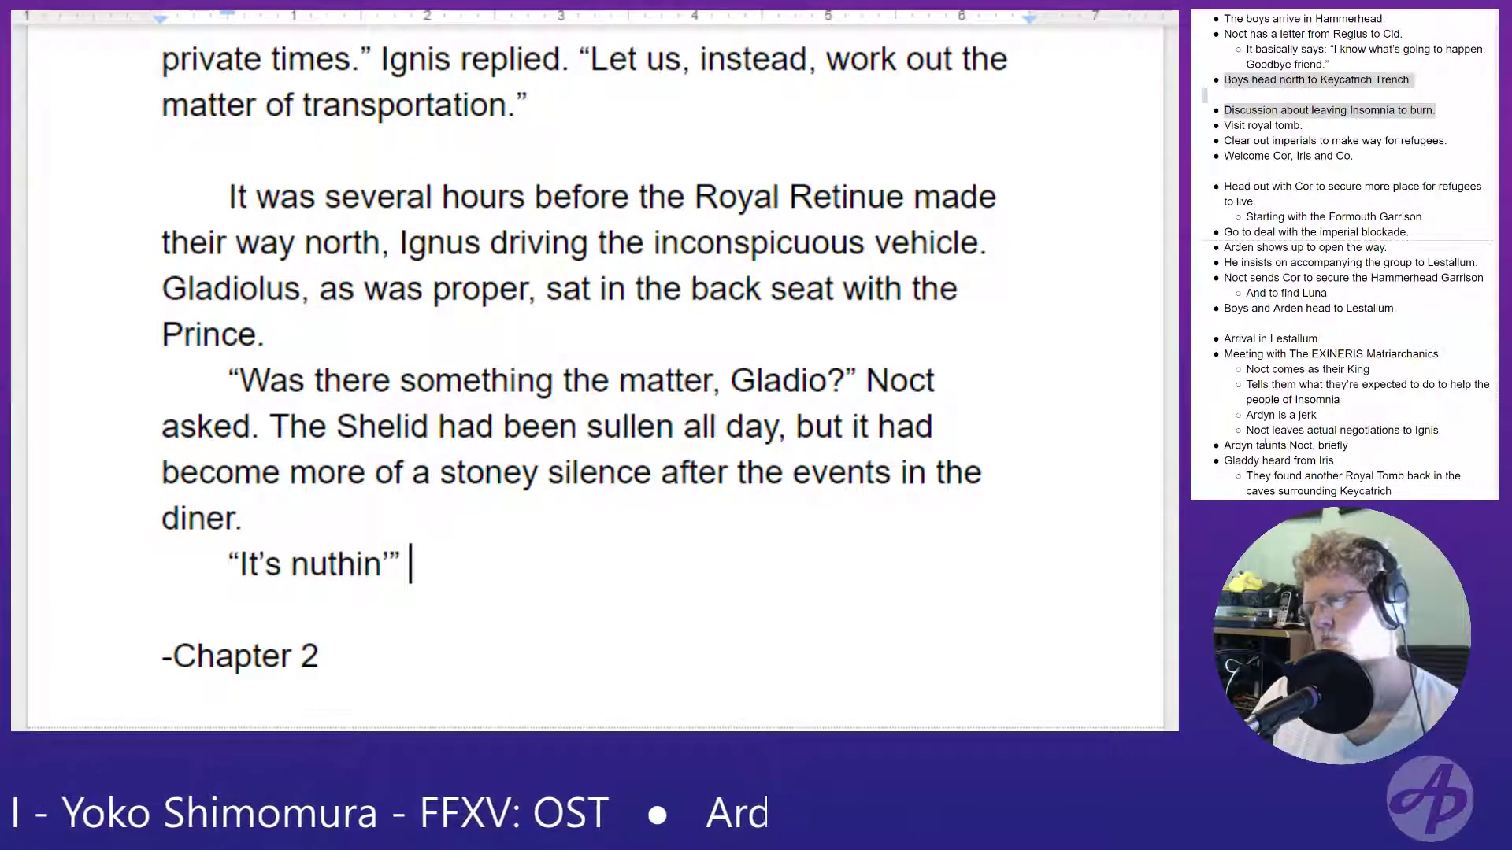
pyautogui.press('BackSpace')
pyautogui.press('BackSpace')
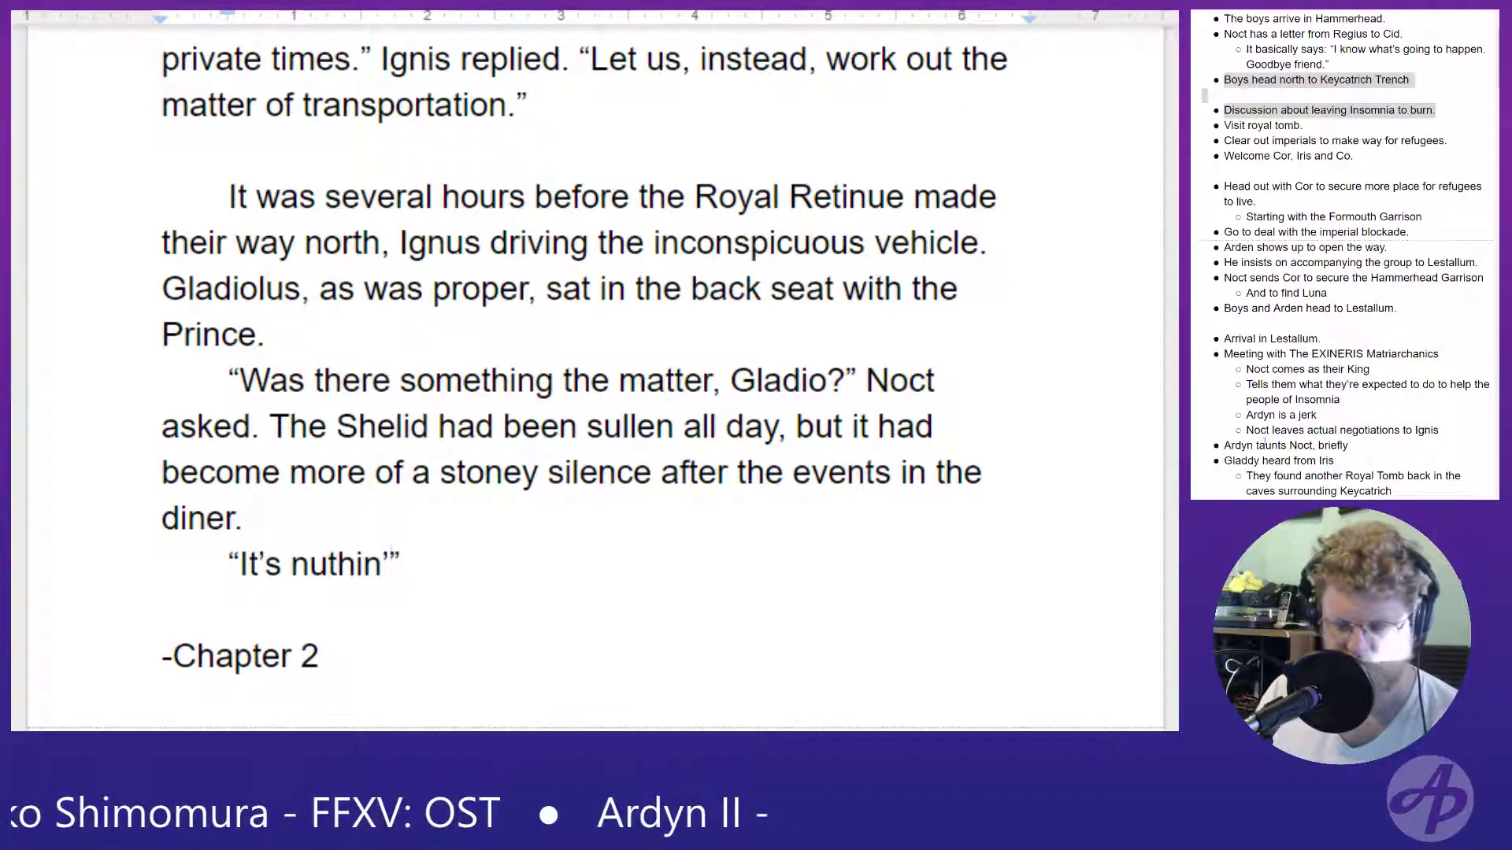
pyautogui.write('," c')
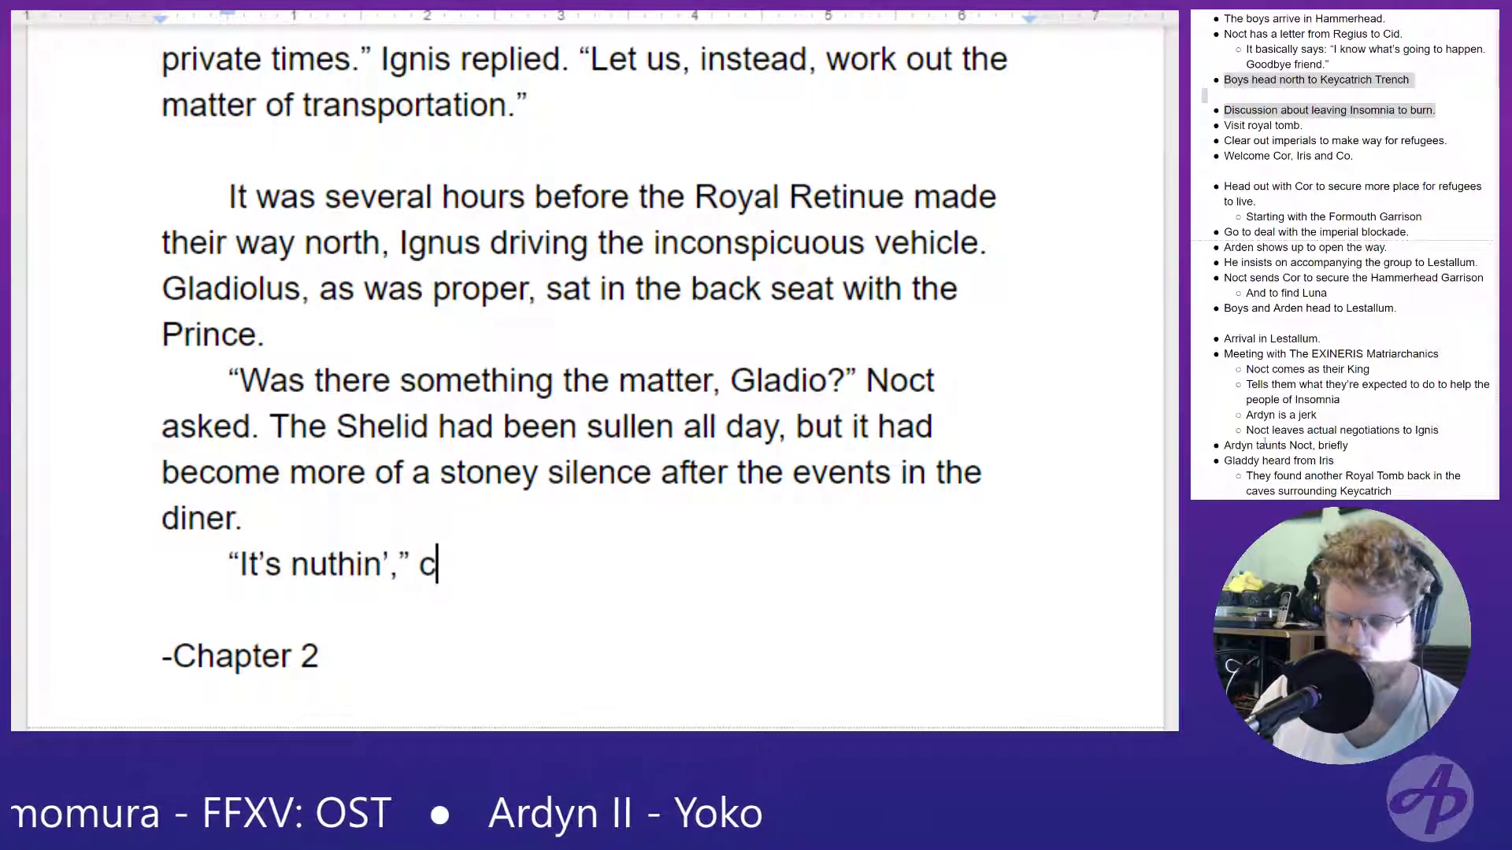
pyautogui.write('ame the grunte')
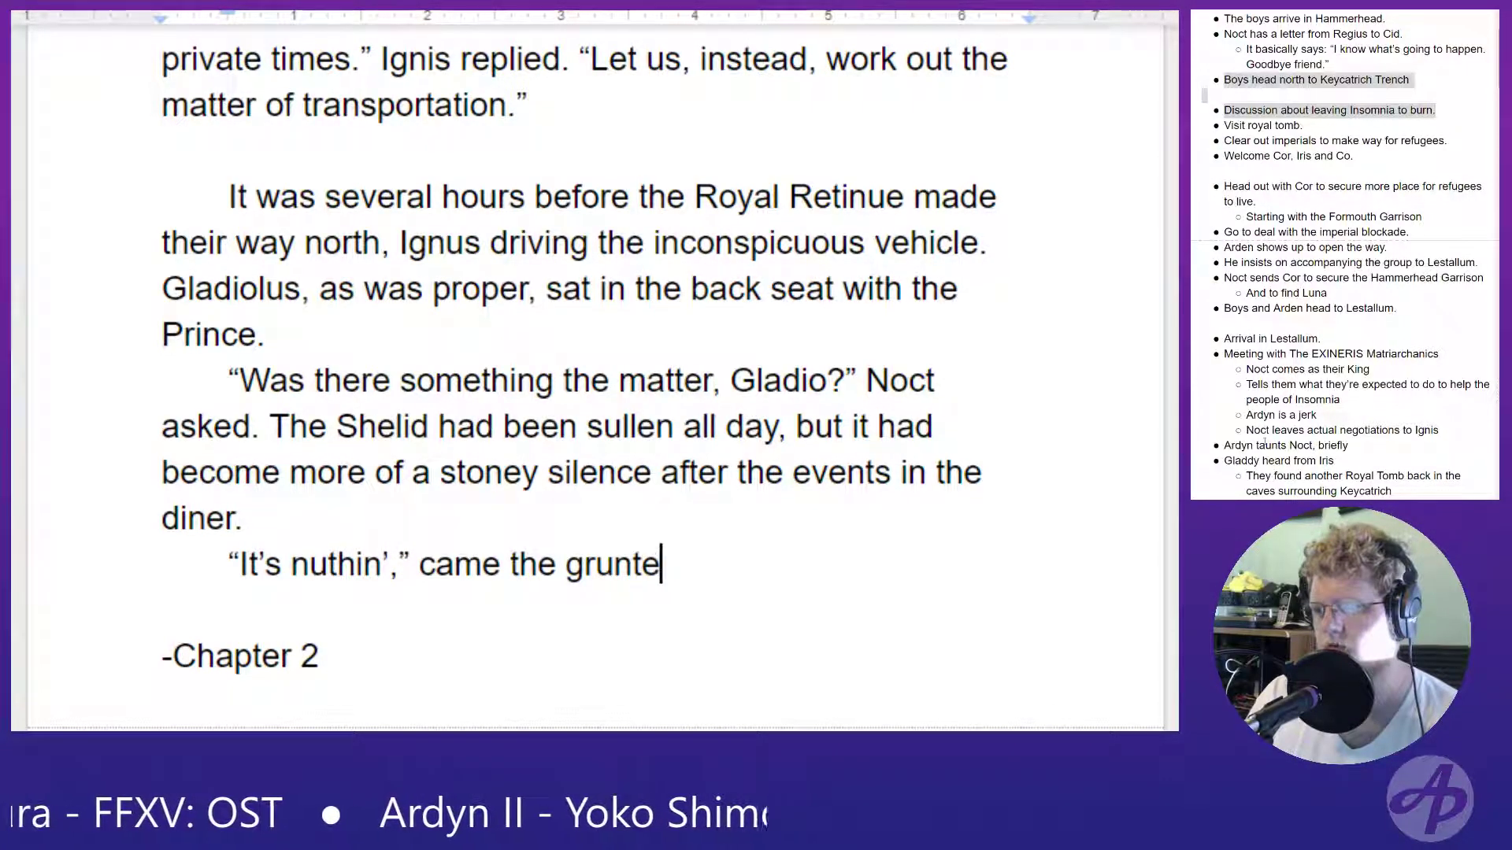
pyautogui.write('d reply. G')
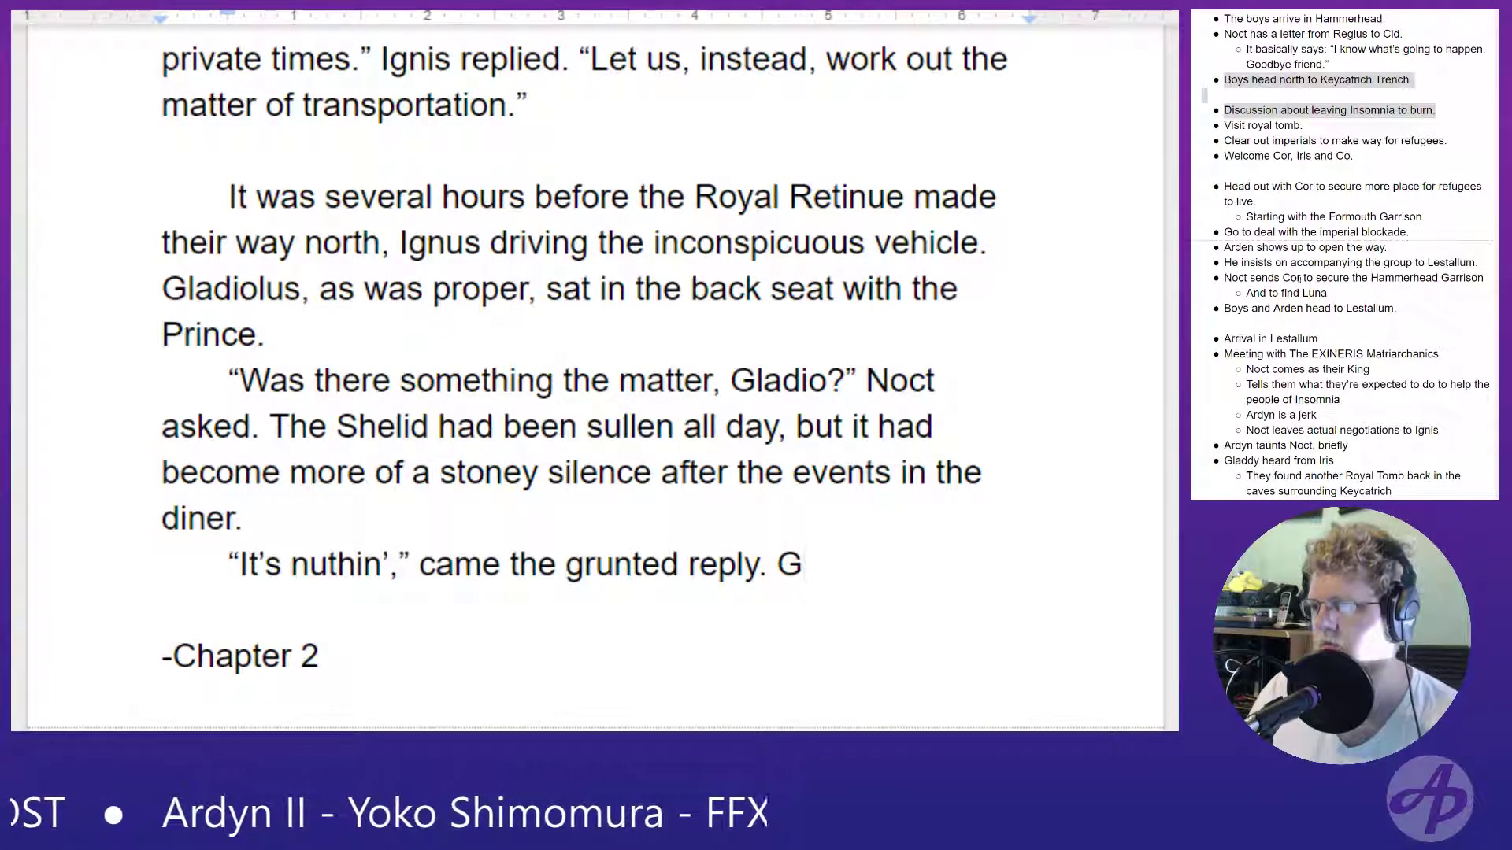
# - Extend the sentence ending in "with the Prince" with ", though Noctis could see only his back."
pyautogui.click(372, 338)
pyautogui.press('BackSpace')
pyautogui.write(',')
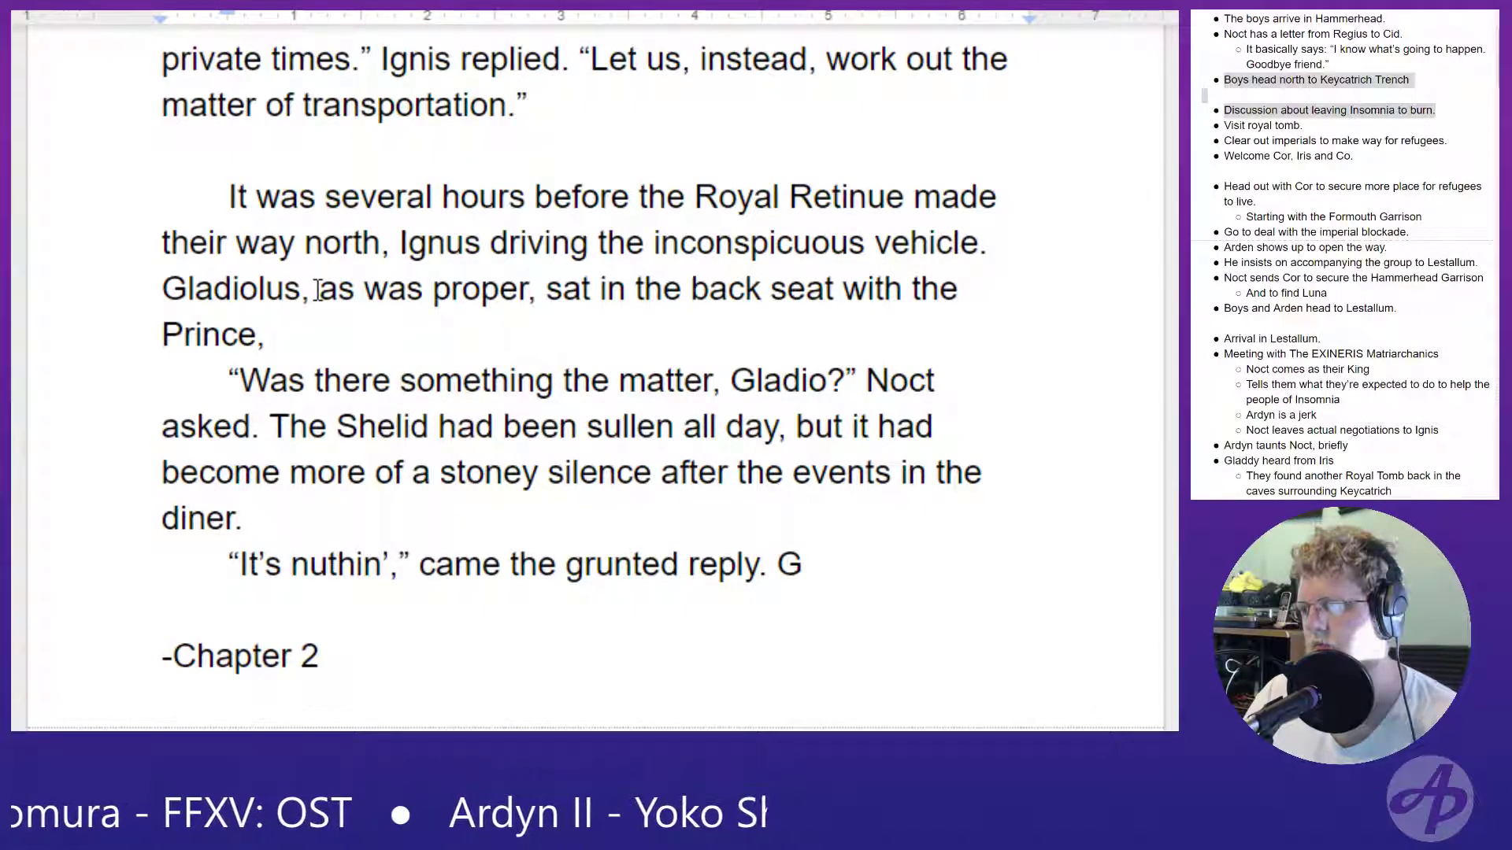
pyautogui.press('BackSpace')
pyautogui.press('BackSpace')
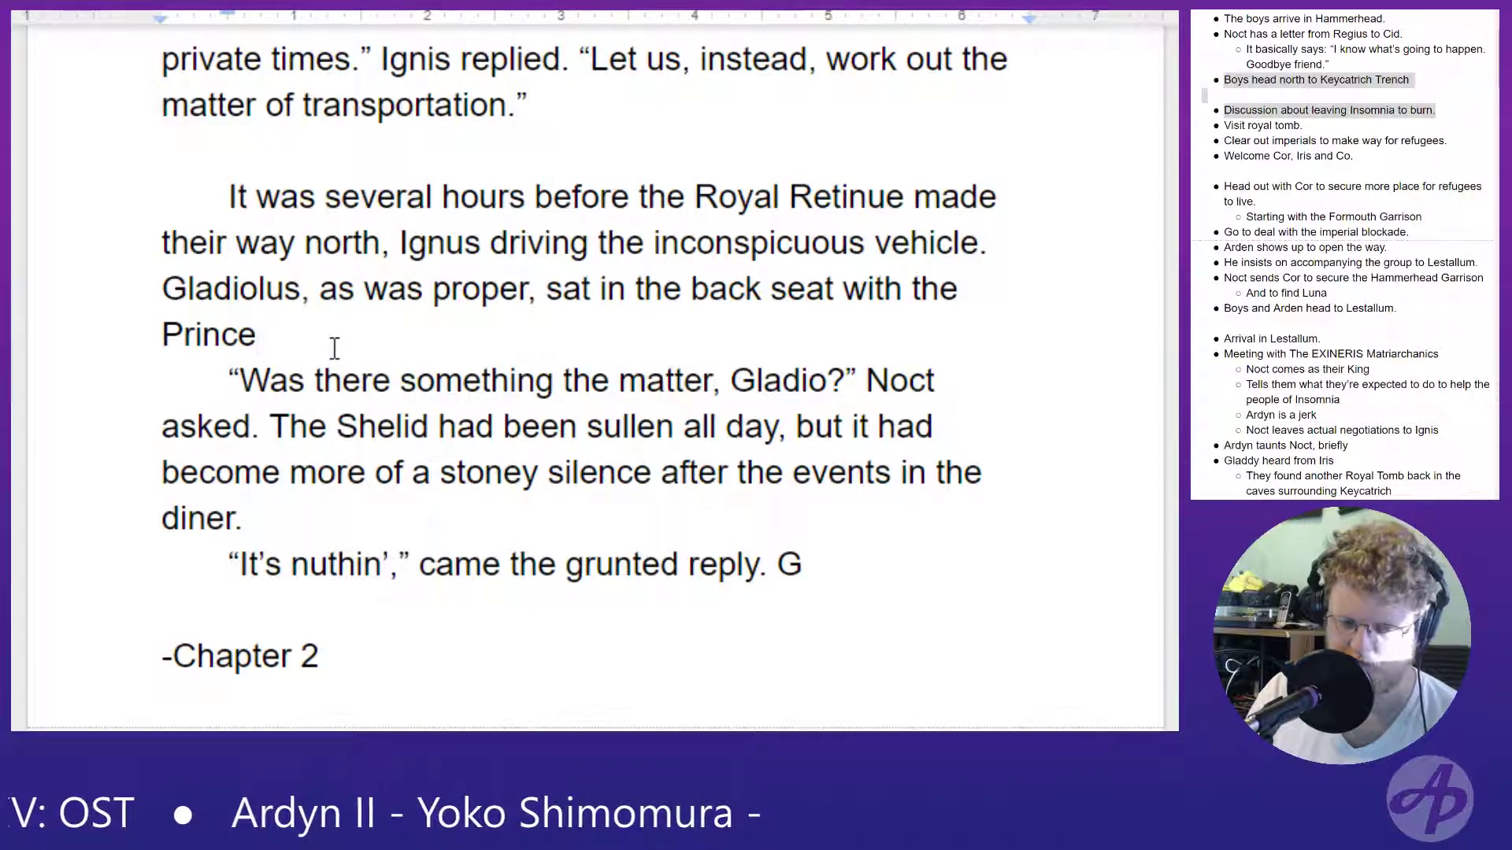
pyautogui.write(', tho')
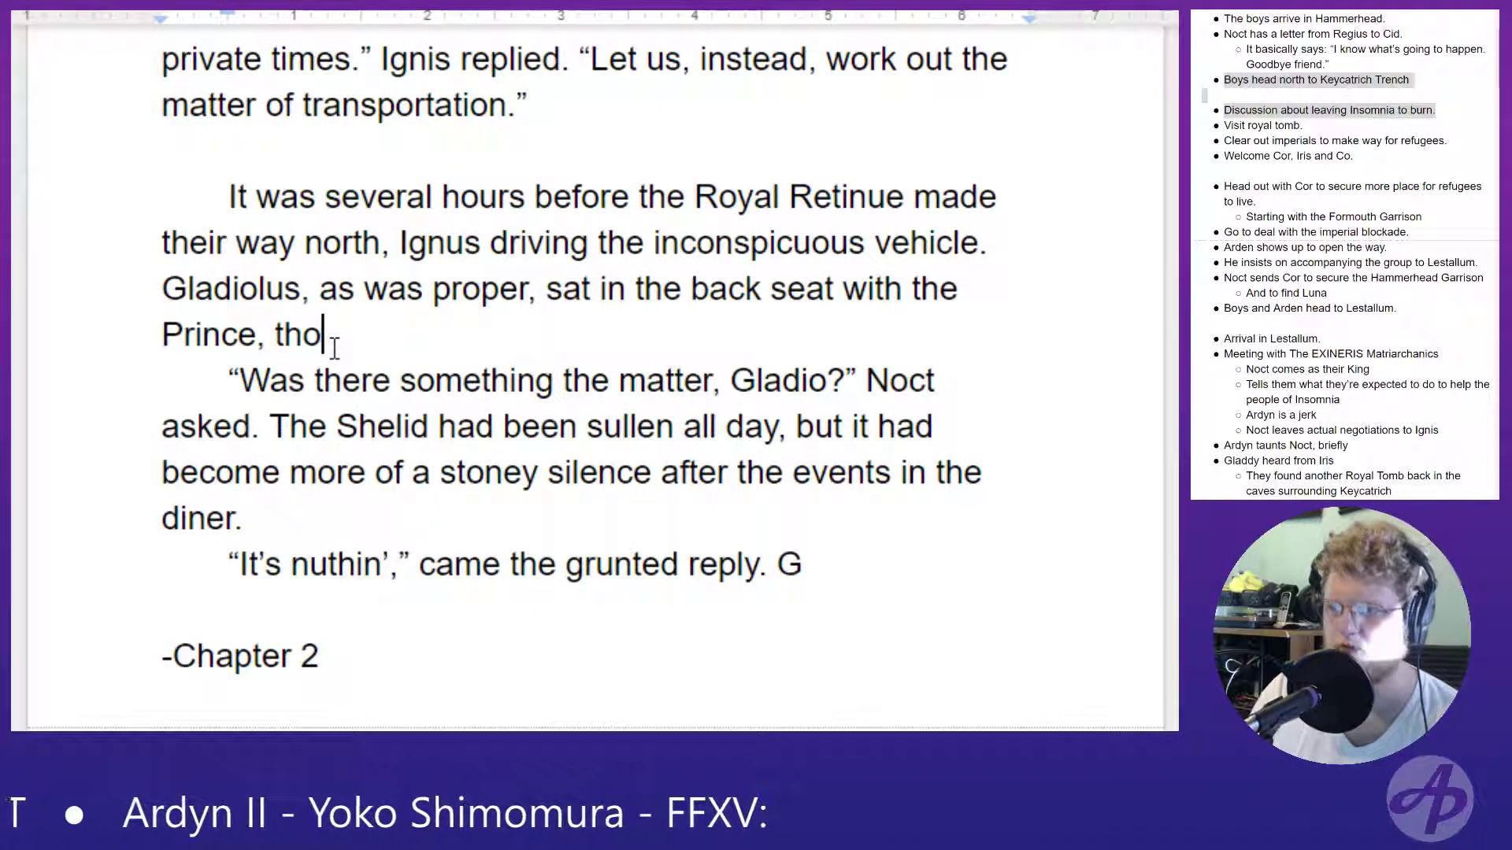
pyautogui.write('ugh N')
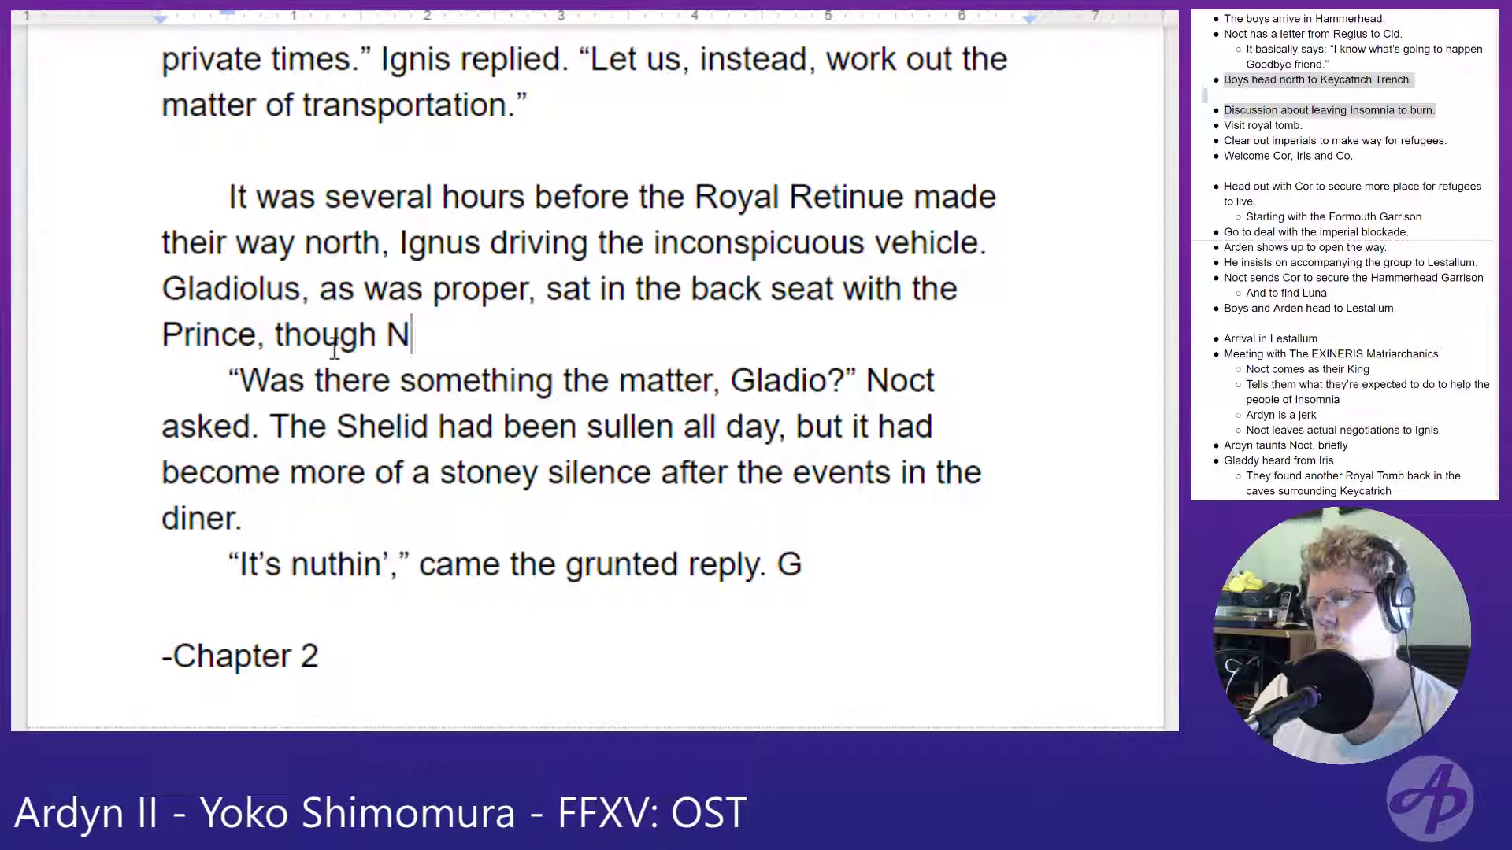
pyautogui.write('octis ')
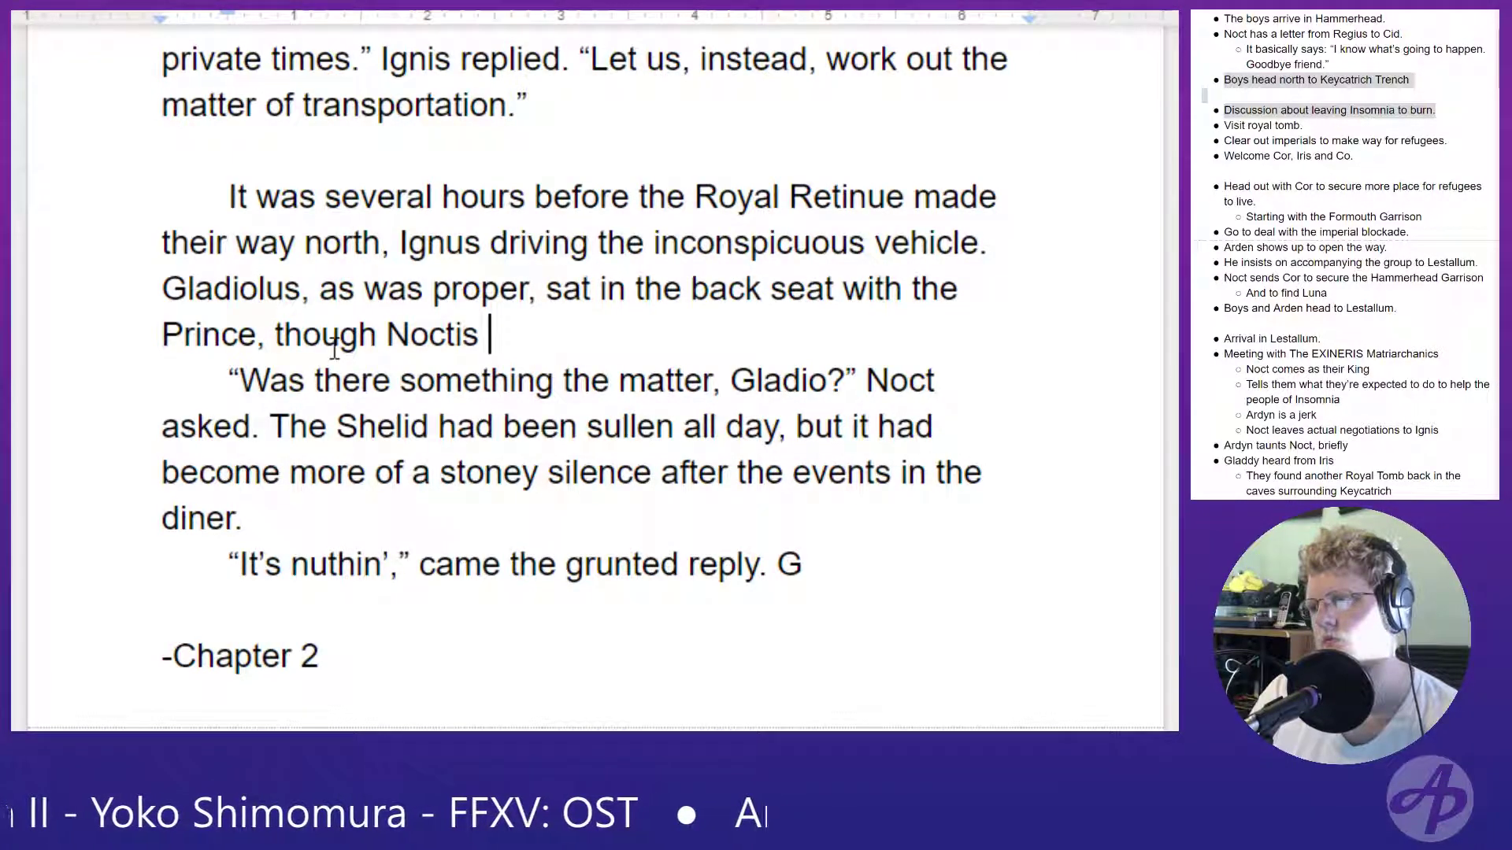
pyautogui.write('could see only')
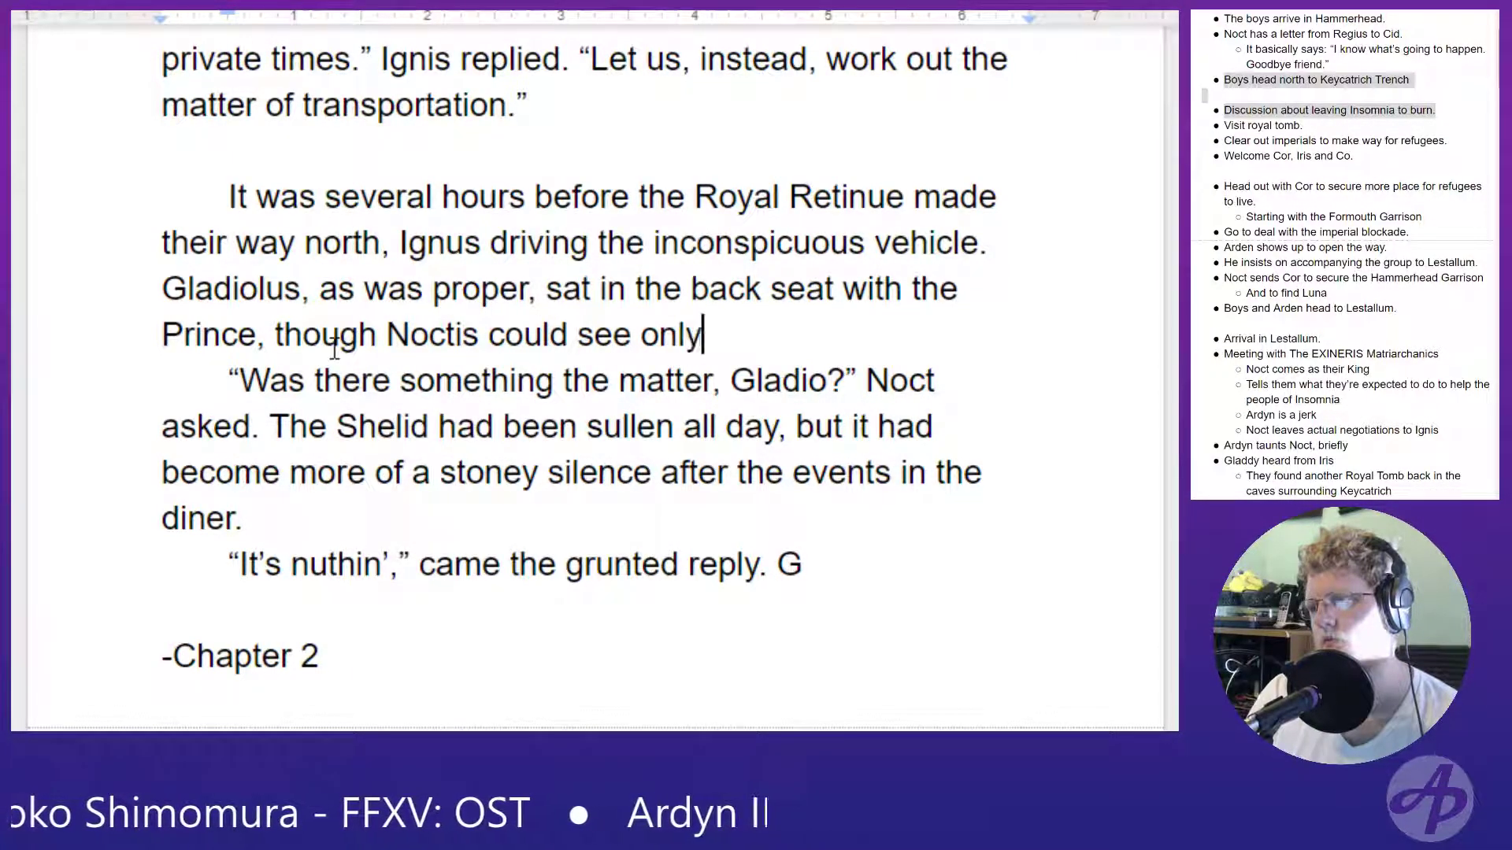
pyautogui.write(' his back.')
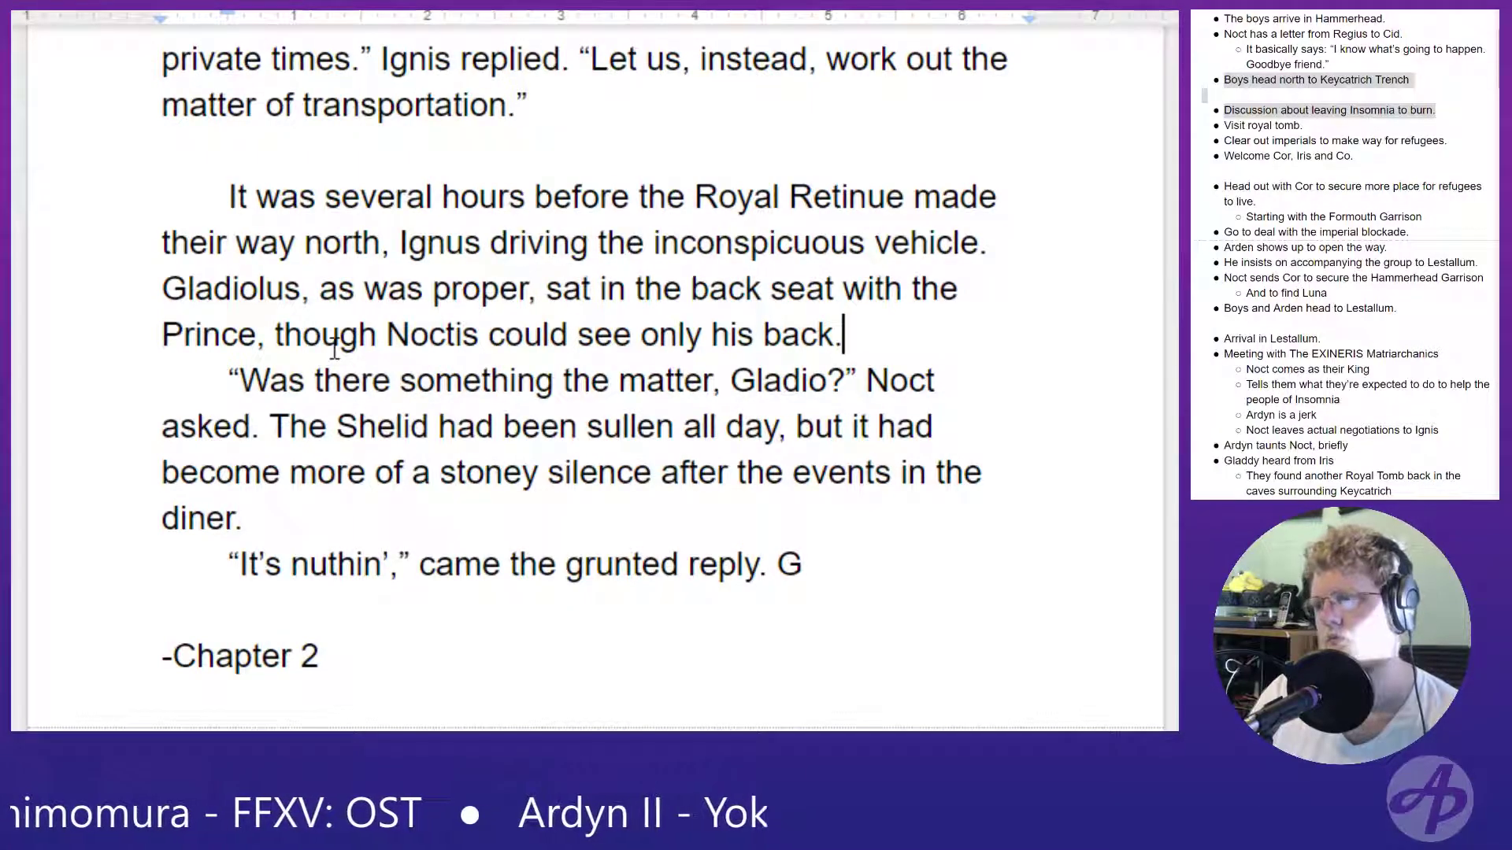
# - Remove the period and the stray "G" after "came the grunted reply" at the end of the dialogue paragraph
pyautogui.click(942, 573)
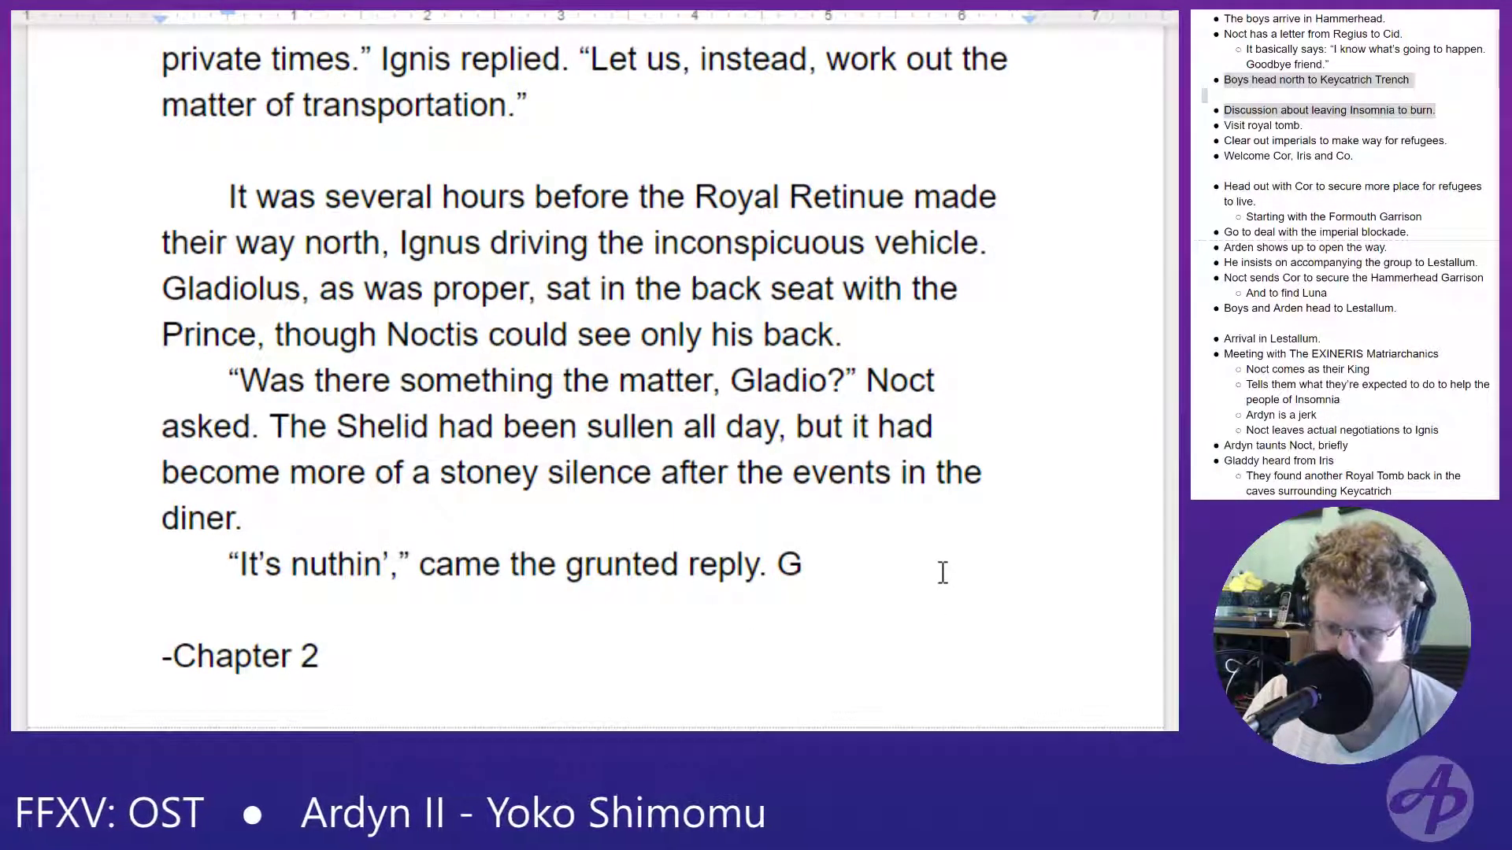
pyautogui.write('l')
pyautogui.press('BackSpace')
pyautogui.press('BackSpace')
pyautogui.press('BackSpace')
pyautogui.press('BackSpace')
pyautogui.write(', ')
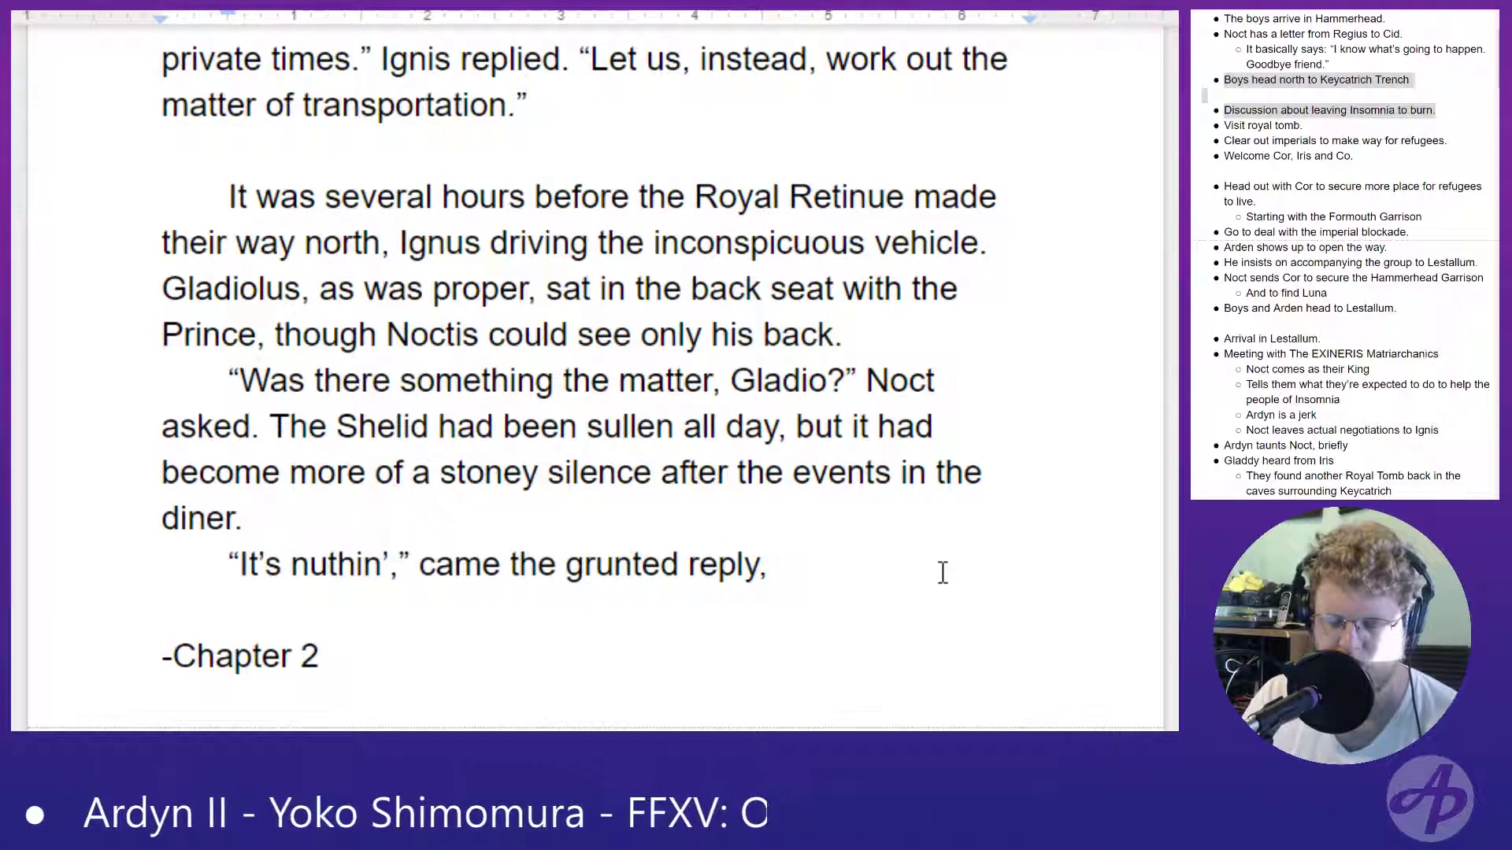
pyautogui.write('r')
pyautogui.press('BackSpace')
pyautogui.press('BackSpace')
pyautogui.press('BackSpace')
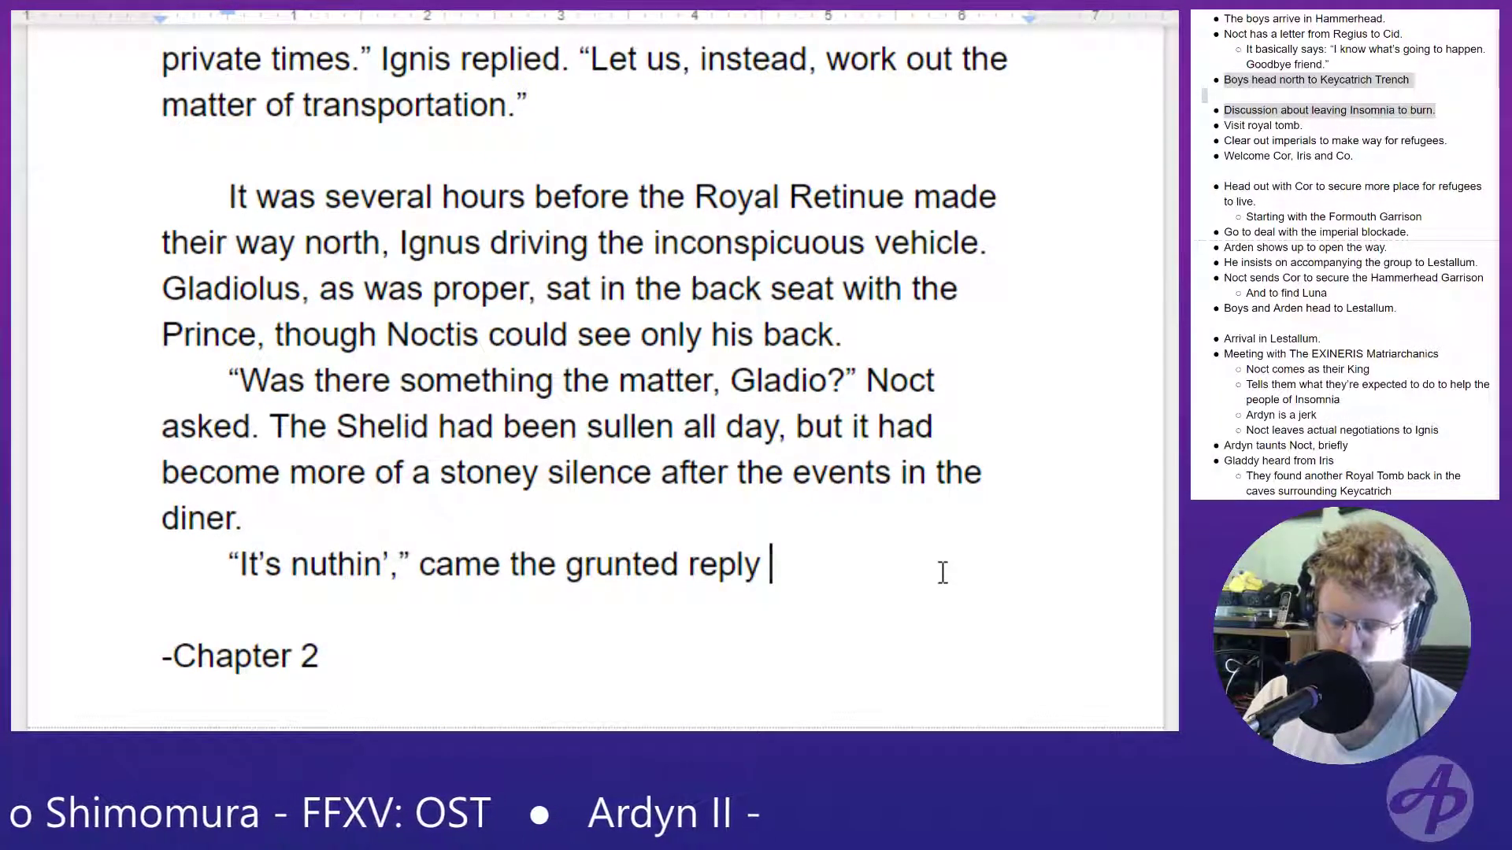
pyautogui.press('BackSpace')
pyautogui.write(',')
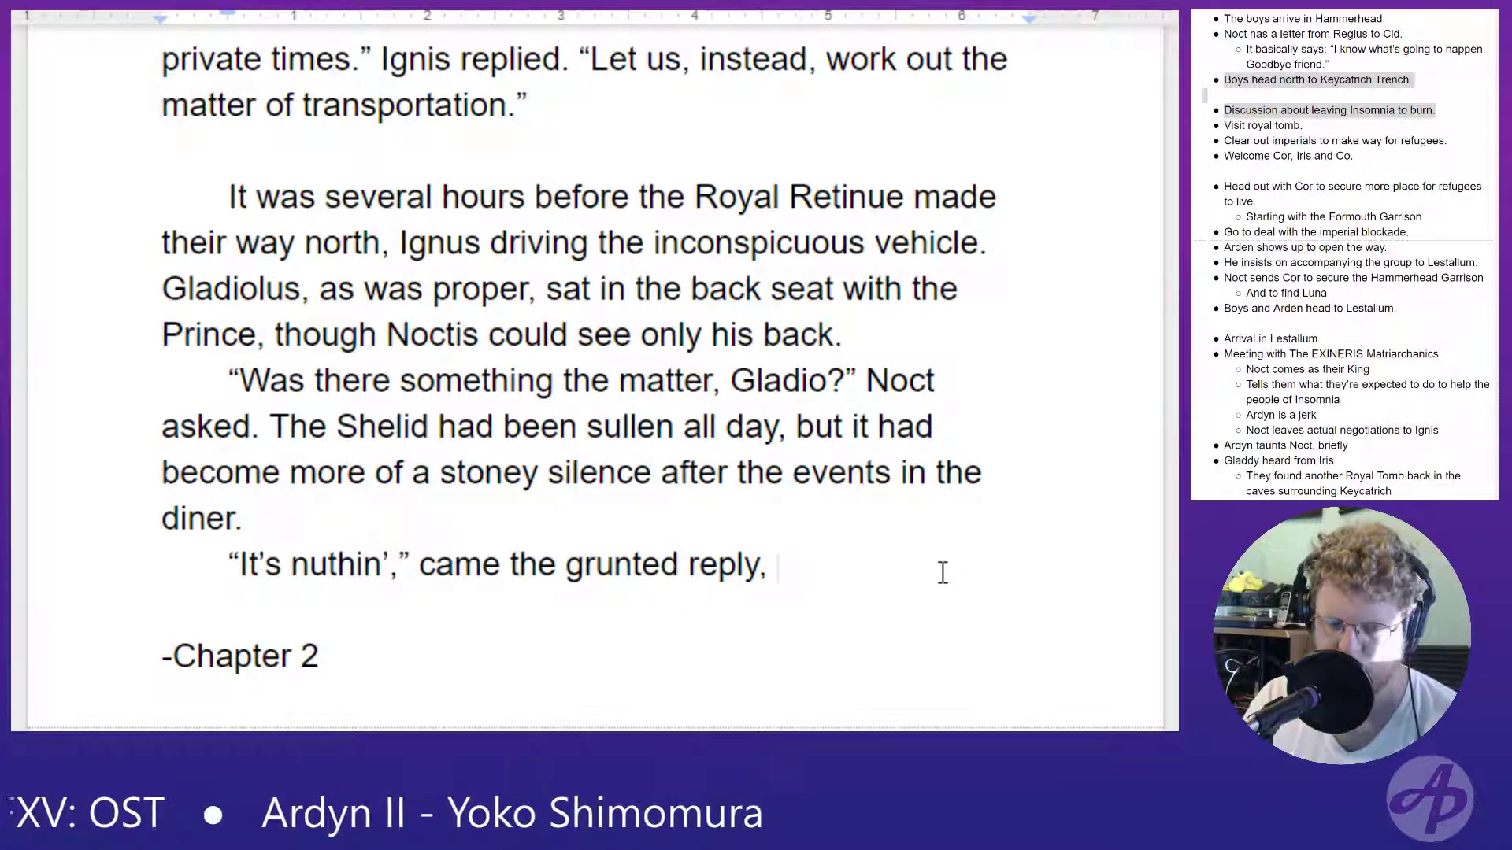
pyautogui.write('as')
pyautogui.press('BackSpace')
pyautogui.press('BackSpace')
pyautogui.press('BackSpace')
pyautogui.press('BackSpace')
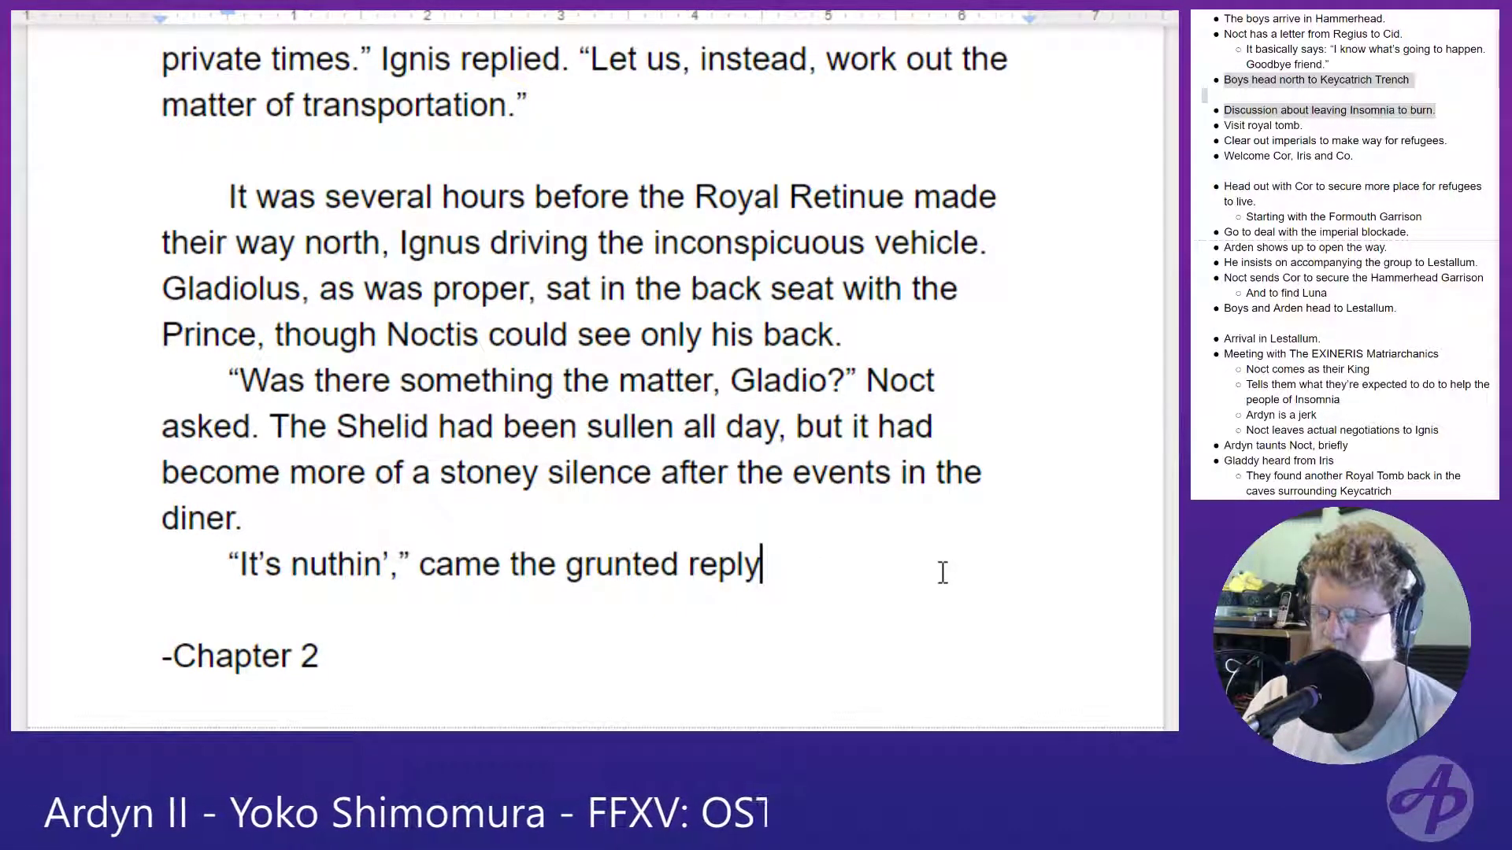
# - Continue the sentence after "grunted reply" with ", Gladio continuing to stare out the window."
pyautogui.write('Glad')
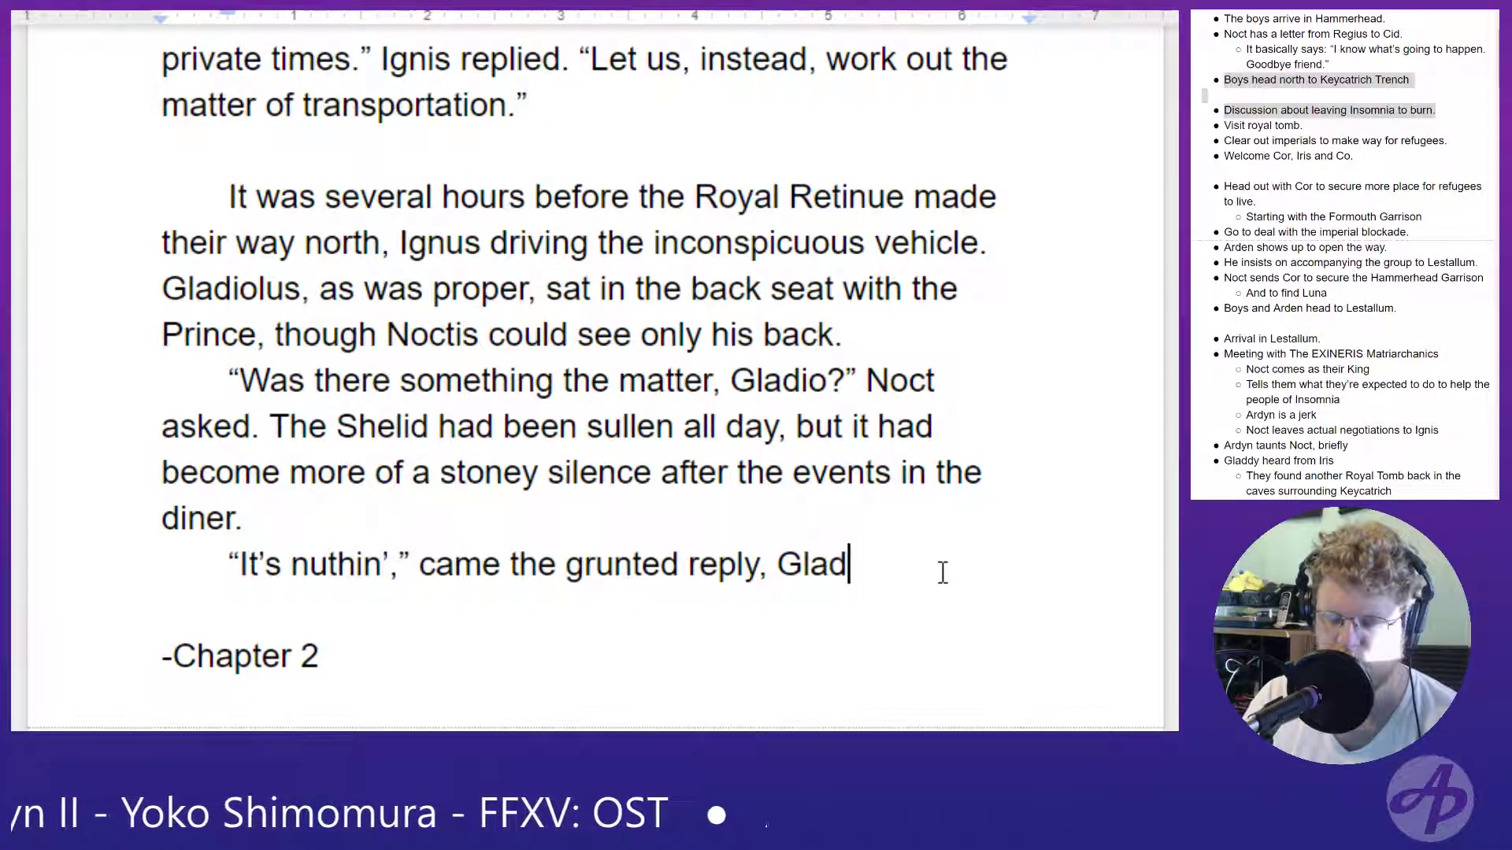
pyautogui.write('io continuing ')
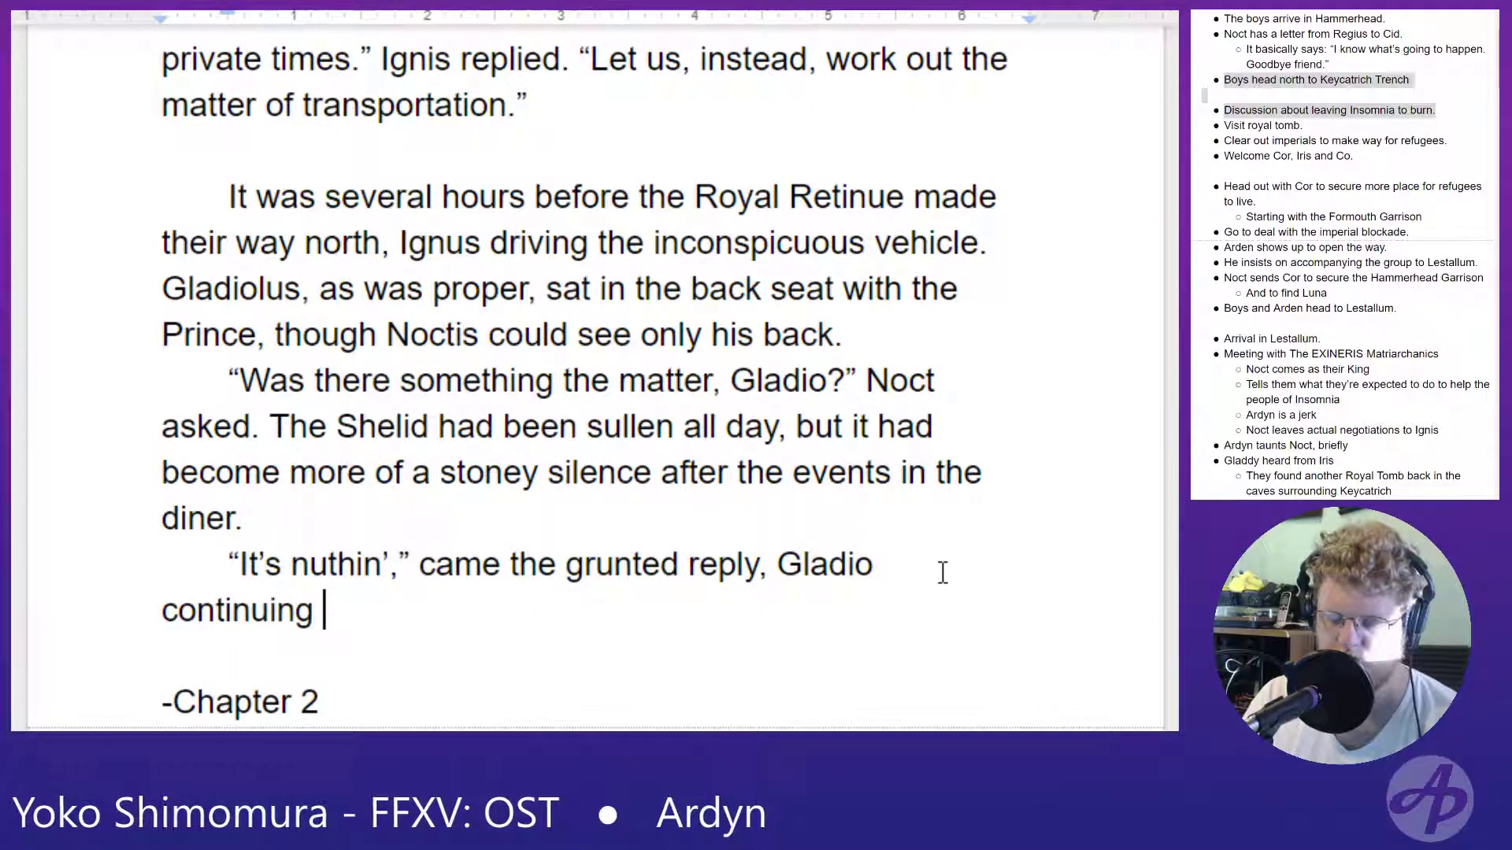
pyautogui.write('to stare out')
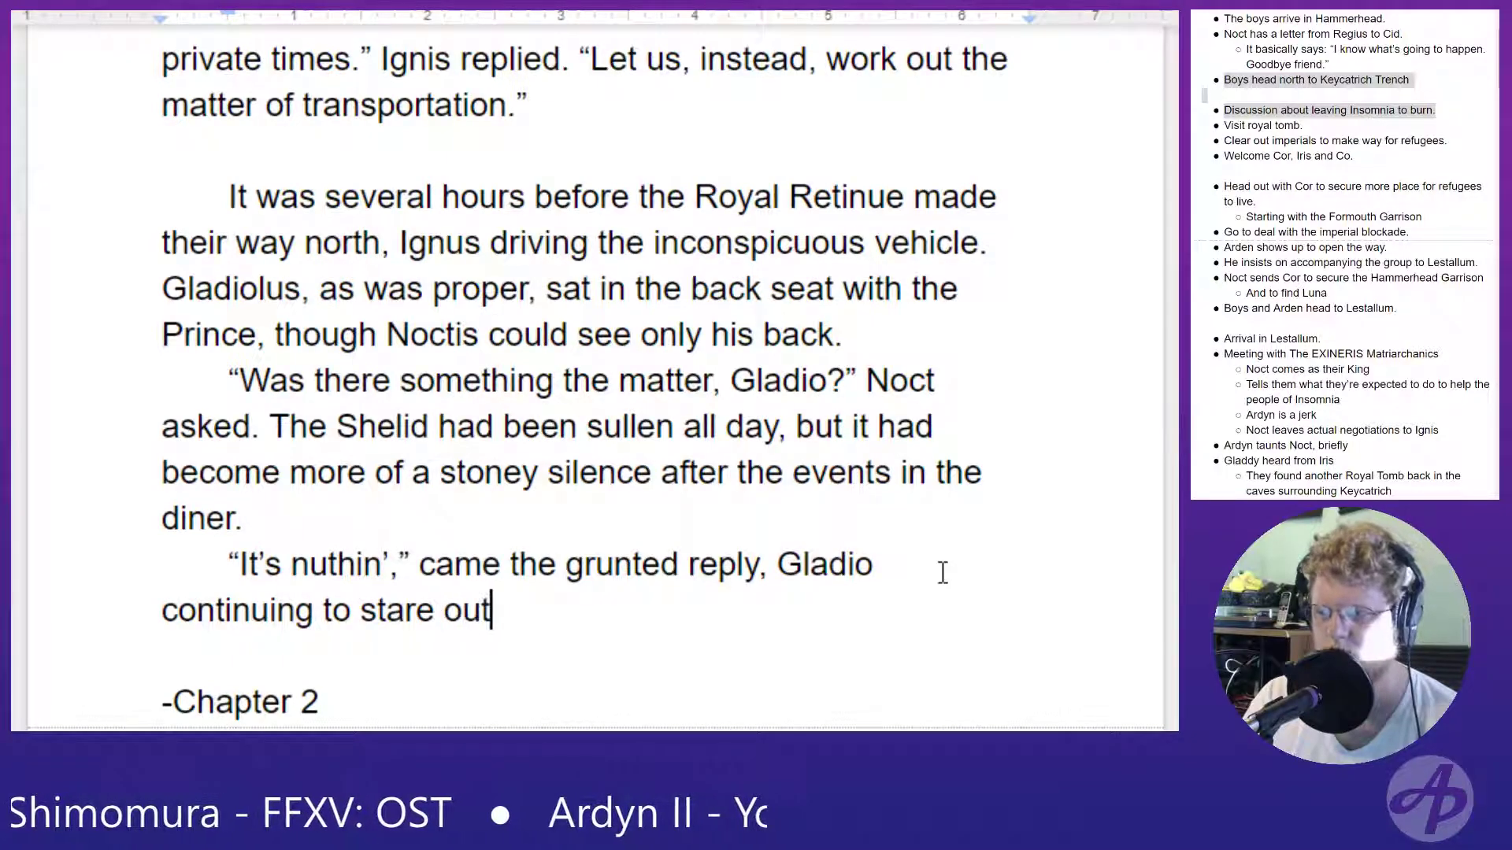
pyautogui.write(' the window.')
# - Start a new paragraph after "out the window." with the spoken line “Gladiolus.”
pyautogui.press('Return')
pyautogui.write('"')
pyautogui.write('Y')
pyautogui.press('BackSpace')
pyautogui.write('Glasio')
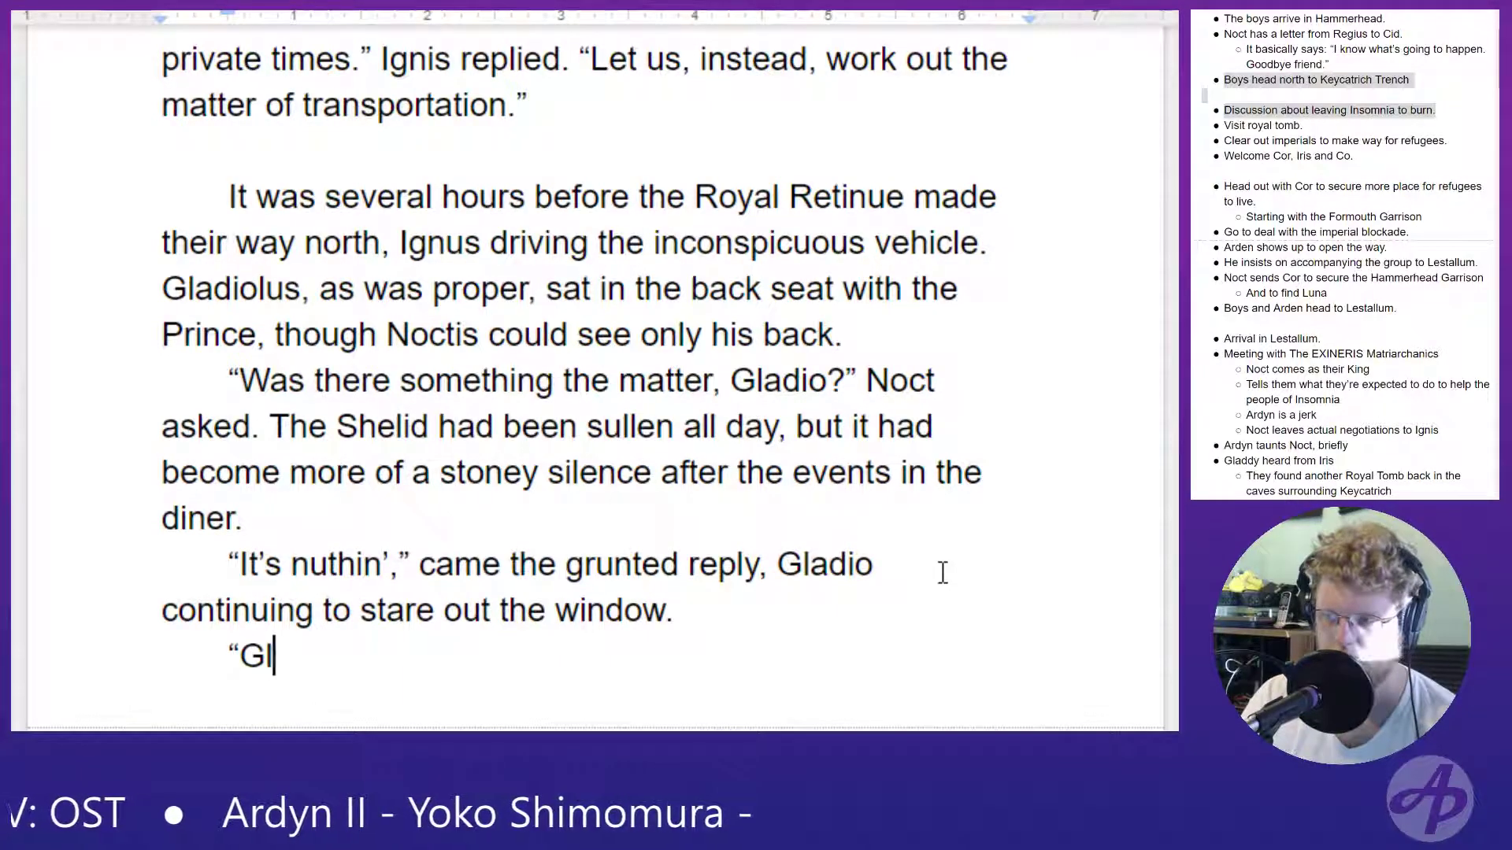
pyautogui.press('BackSpace')
pyautogui.press('BackSpace')
pyautogui.press('BackSpace')
pyautogui.write('diolus.')
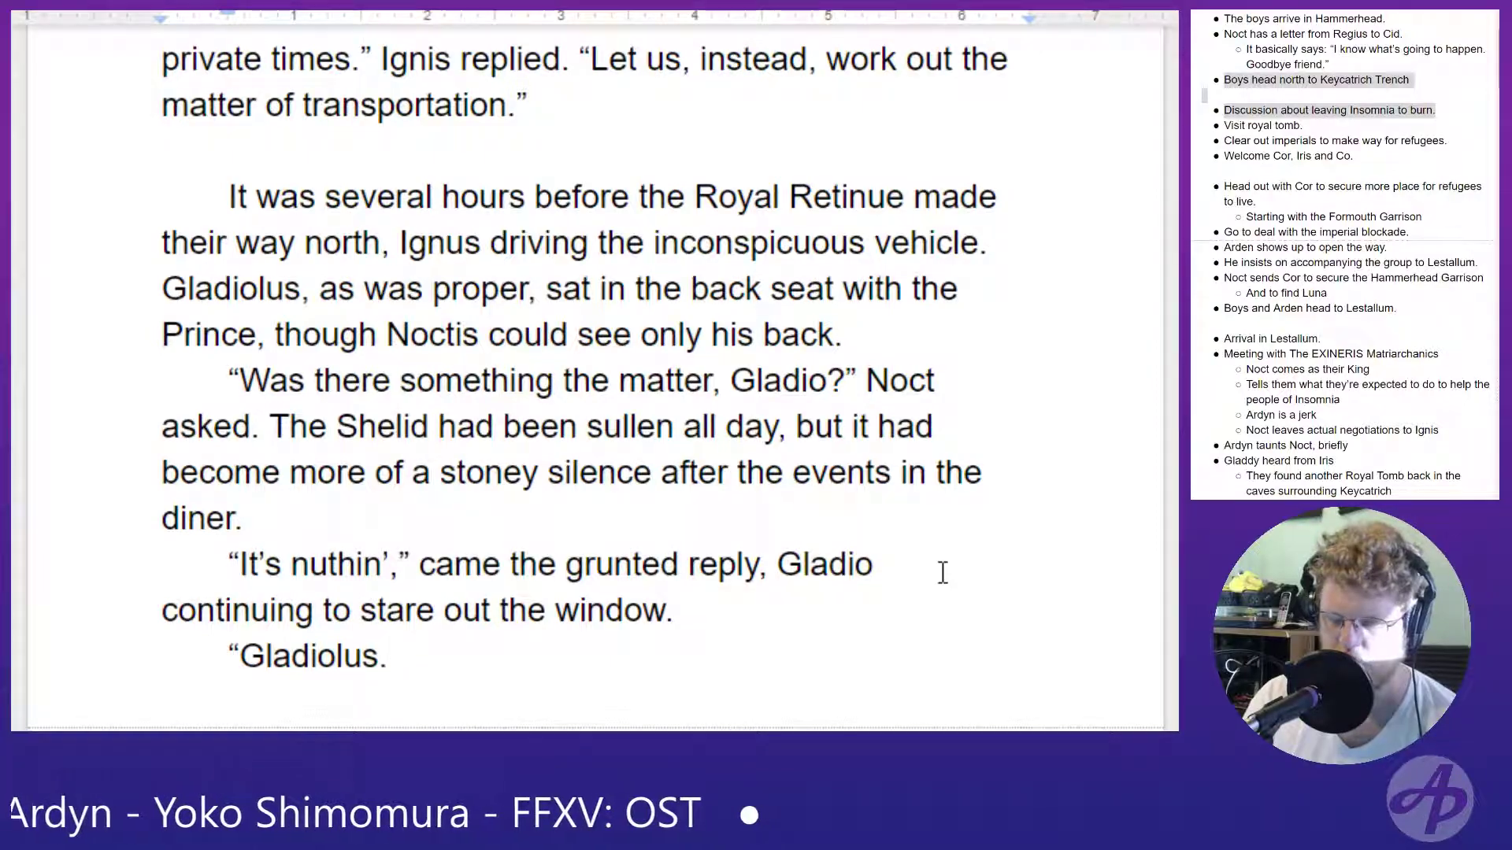
pyautogui.write('"')
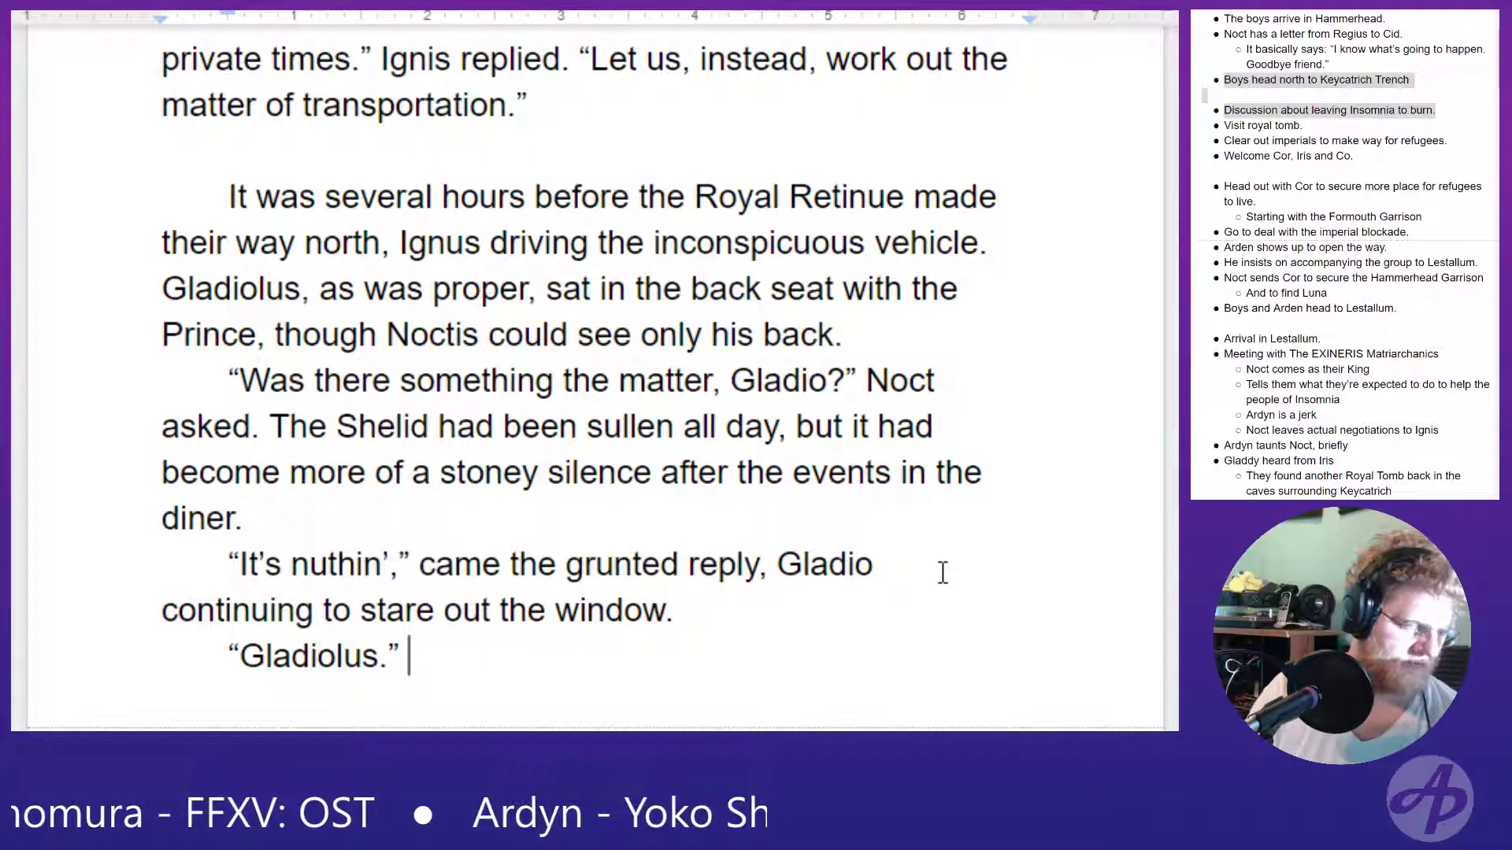
# - Continue the paragraph after “Gladiolus.” with the narration "At Noctis’ call, the man"
pyautogui.write('At Nocts')
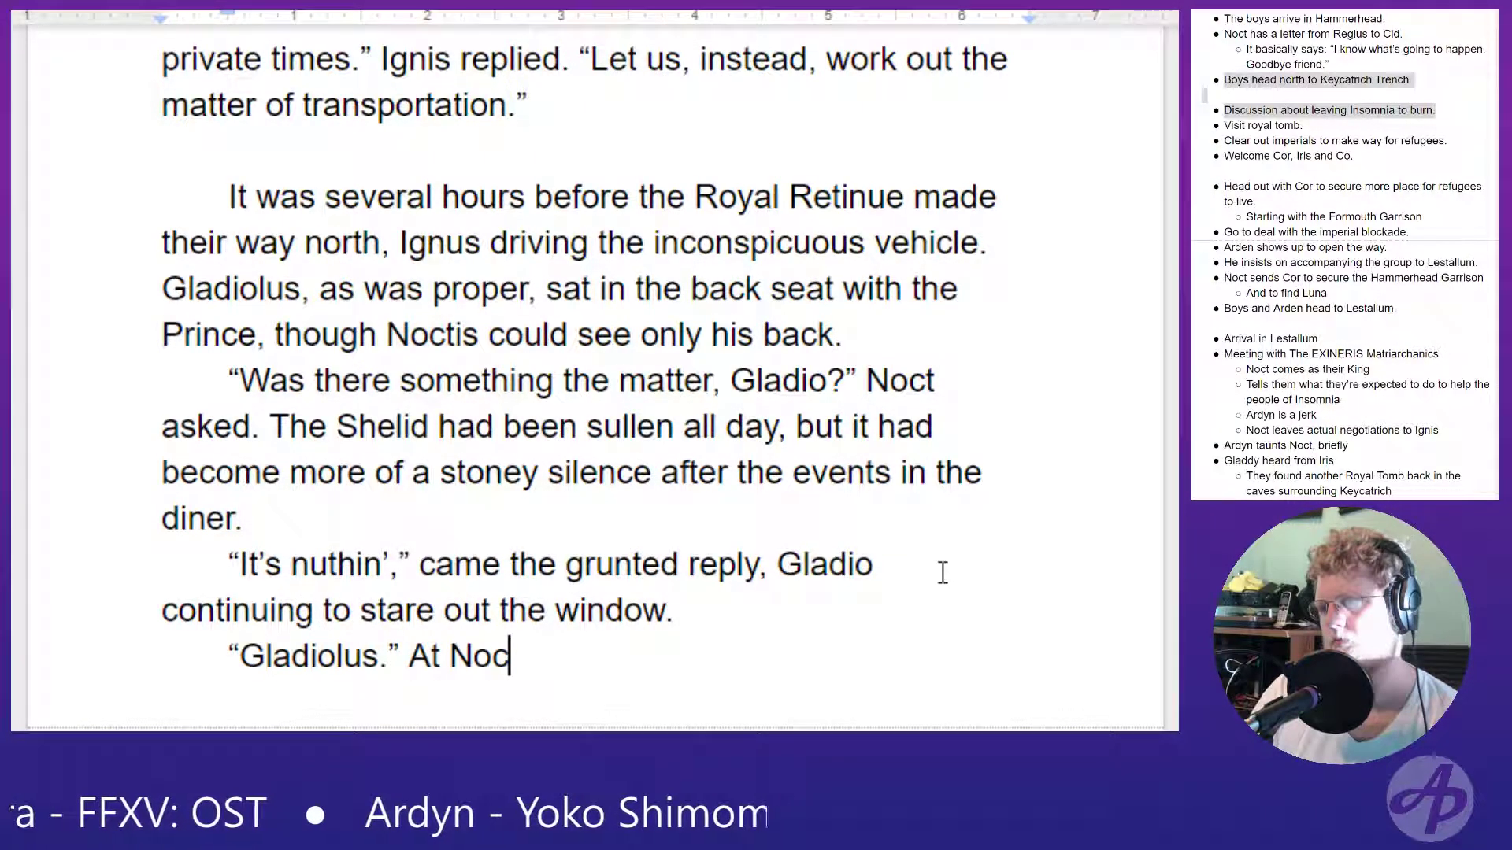
pyautogui.press('BackSpace')
pyautogui.press('BackSpace')
pyautogui.write("ic's")
pyautogui.press('BackSpace')
pyautogui.press('BackSpace')
pyautogui.press('BackSpace')
pyautogui.press('BackSpace')
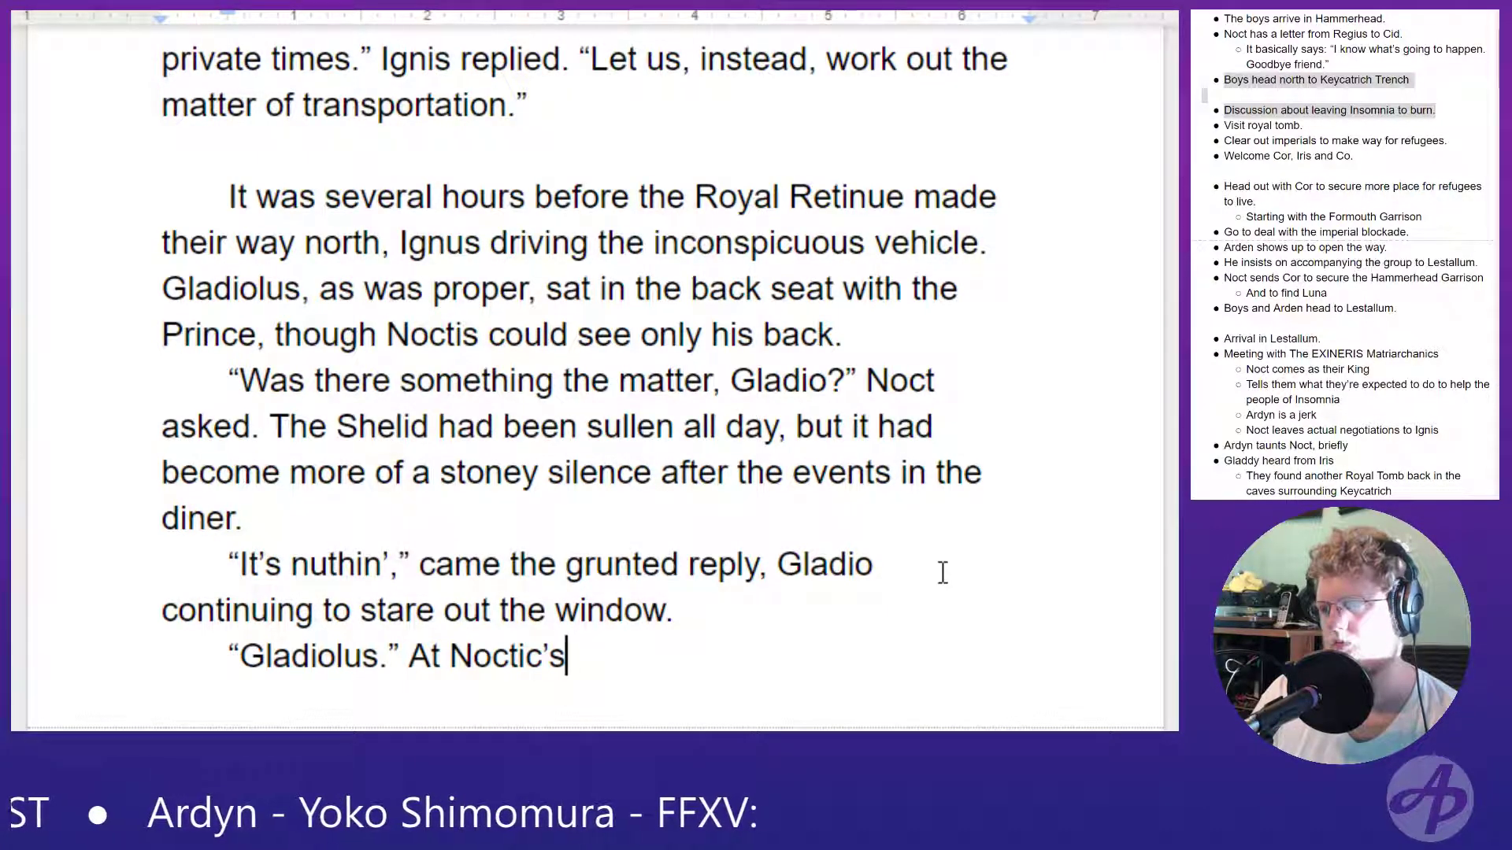
pyautogui.write("s' ")
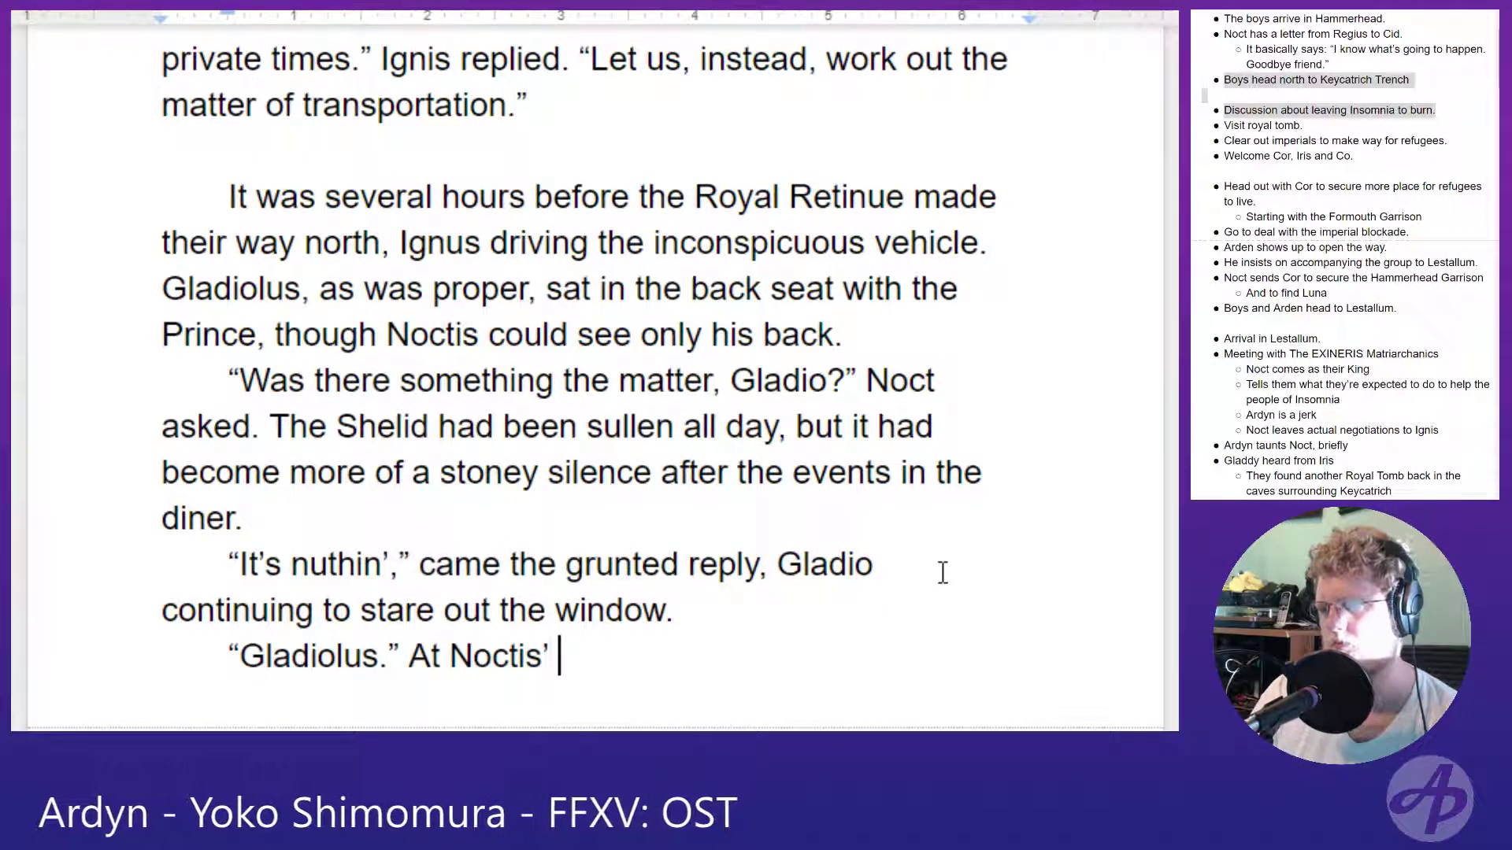
pyautogui.write('call, the man ru')
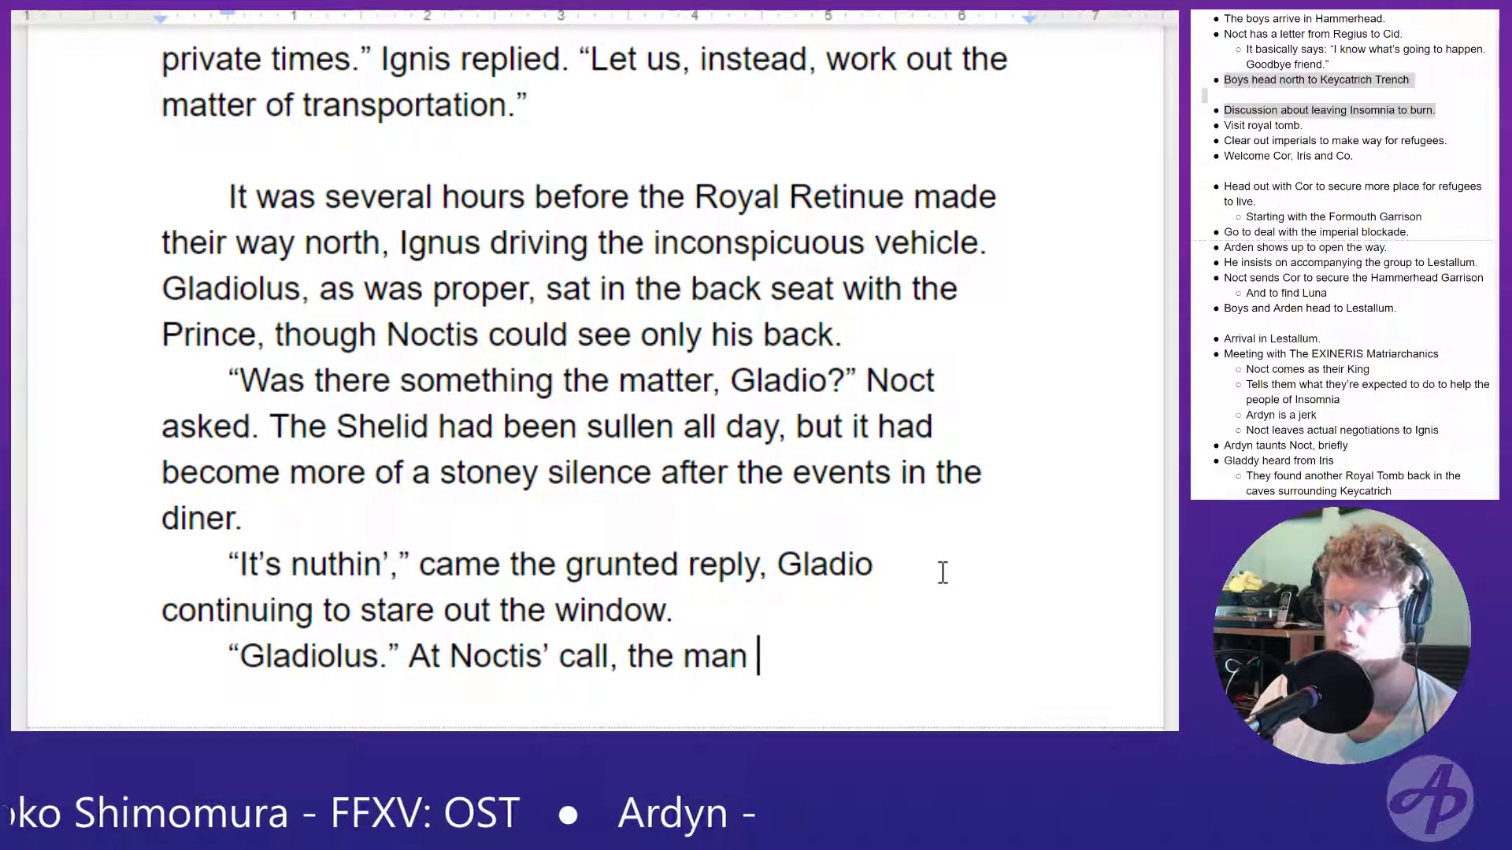
# - Extend the narration after "At Noctis’ call, the man" with "finally turned to face his charge"
pyautogui.press('BackSpace')
pyautogui.press('BackSpace')
pyautogui.write('tu')
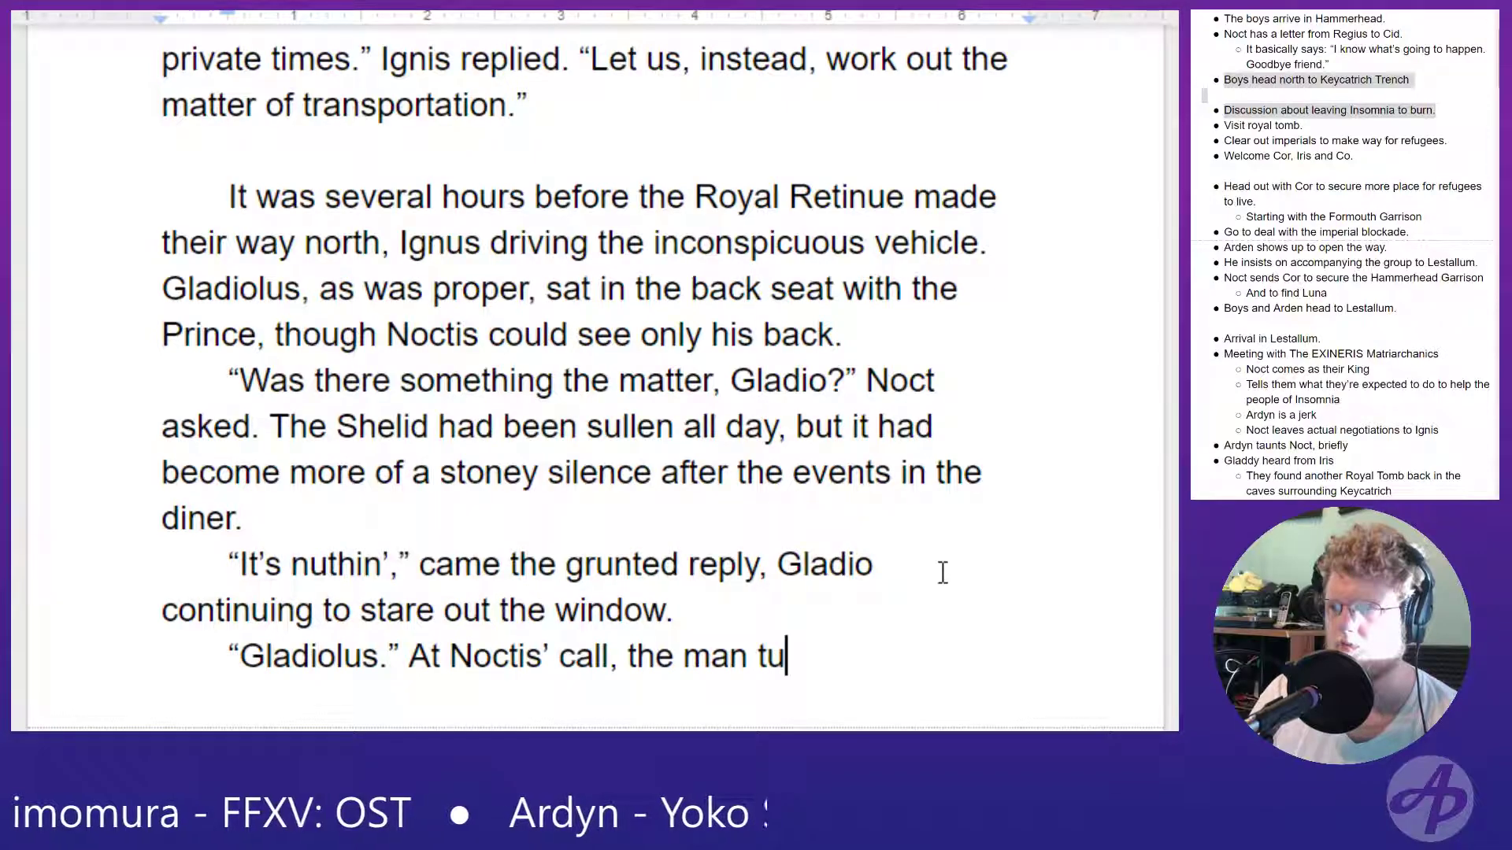
pyautogui.write('rned')
pyautogui.press('BackSpace')
pyautogui.press('BackSpace')
pyautogui.press('BackSpace')
pyautogui.press('BackSpace')
pyautogui.press('BackSpace')
pyautogui.press('BackSpace')
pyautogui.write('finally turned to fa')
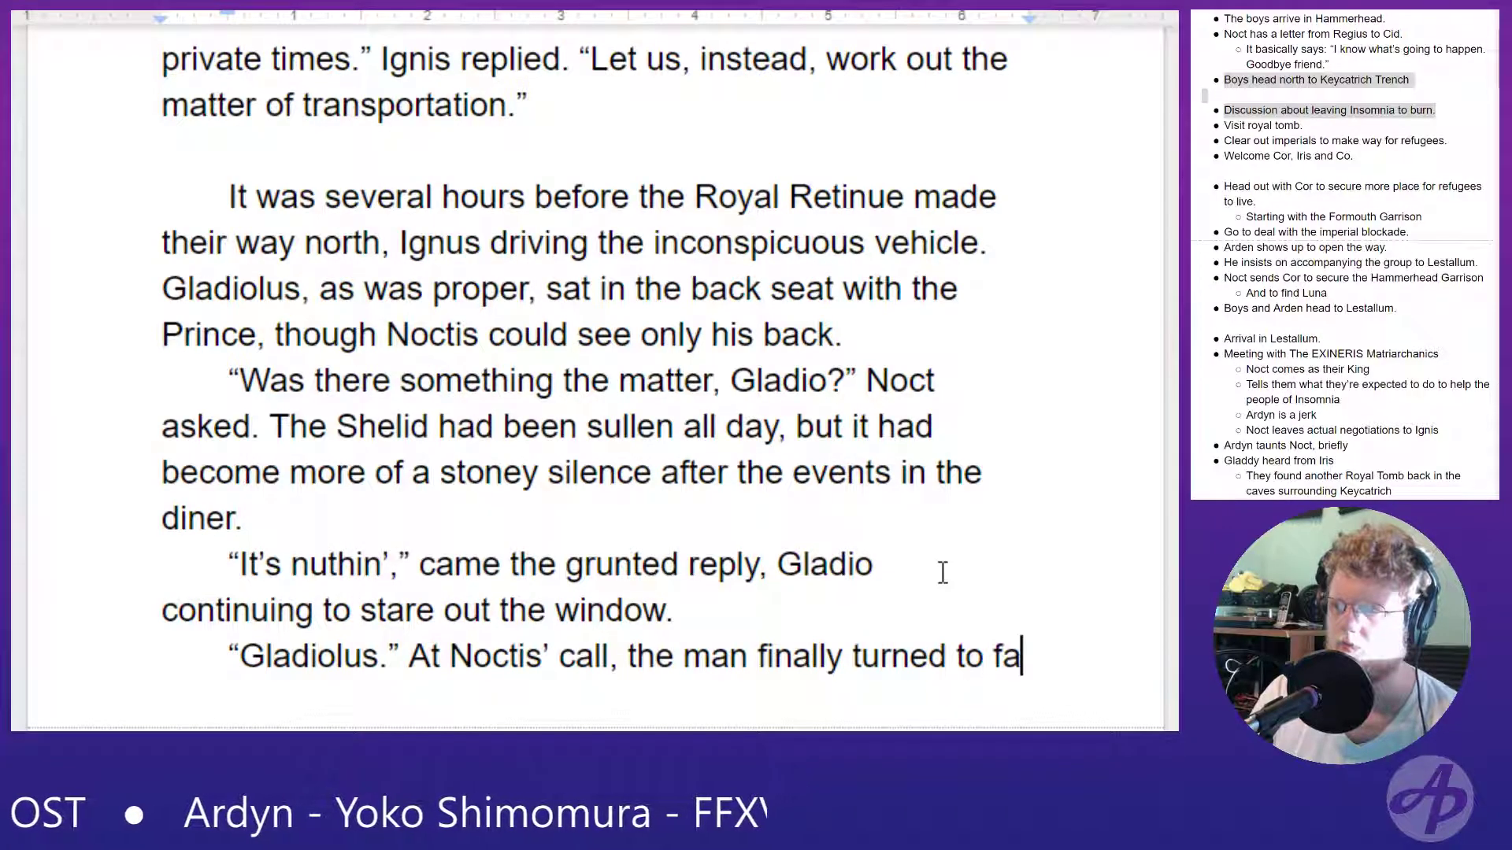
pyautogui.write('ce his ')
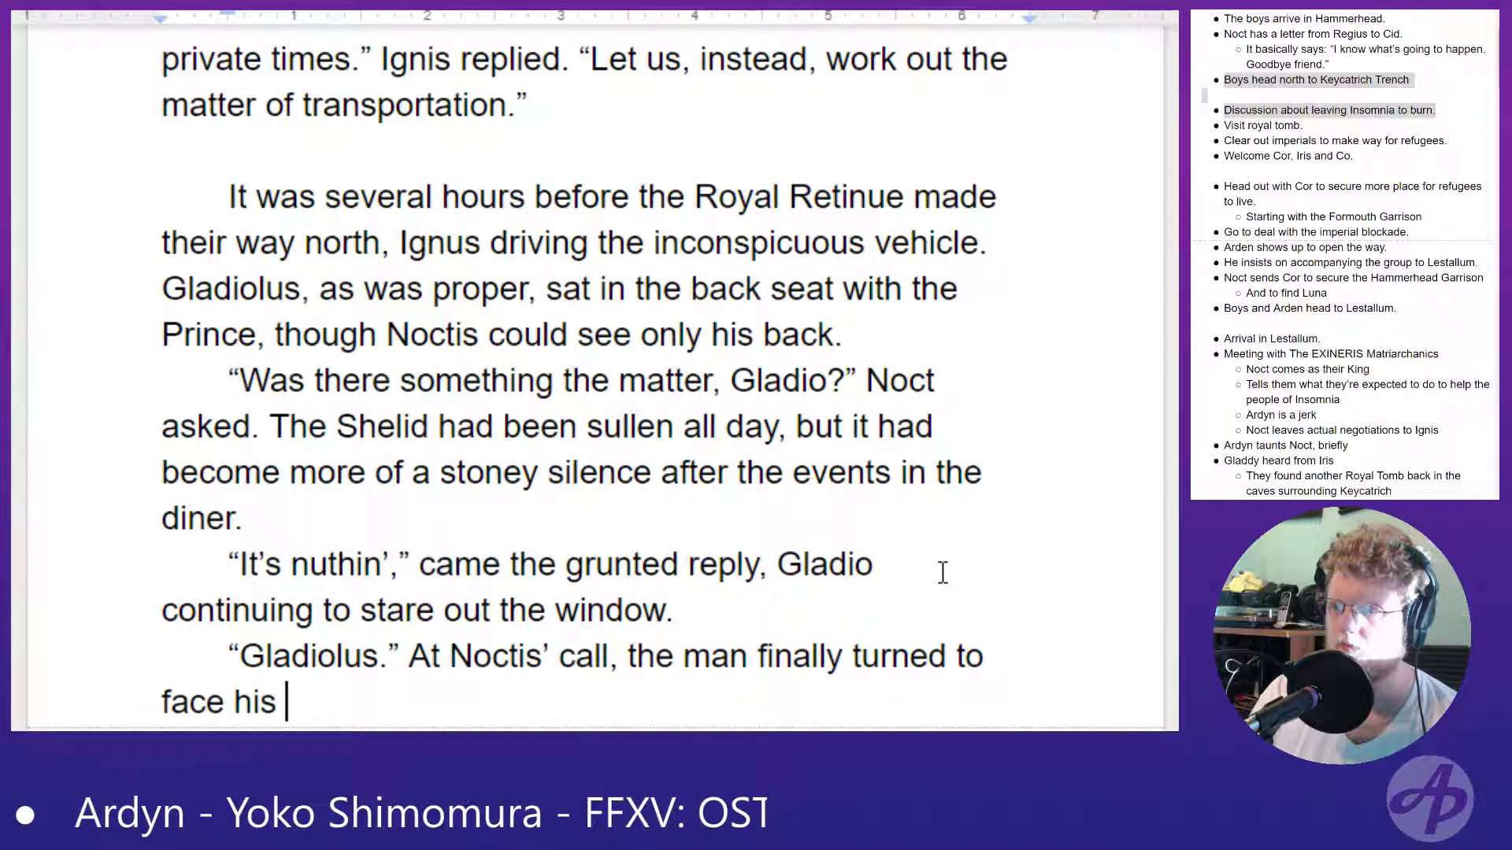
pyautogui.write('charg')
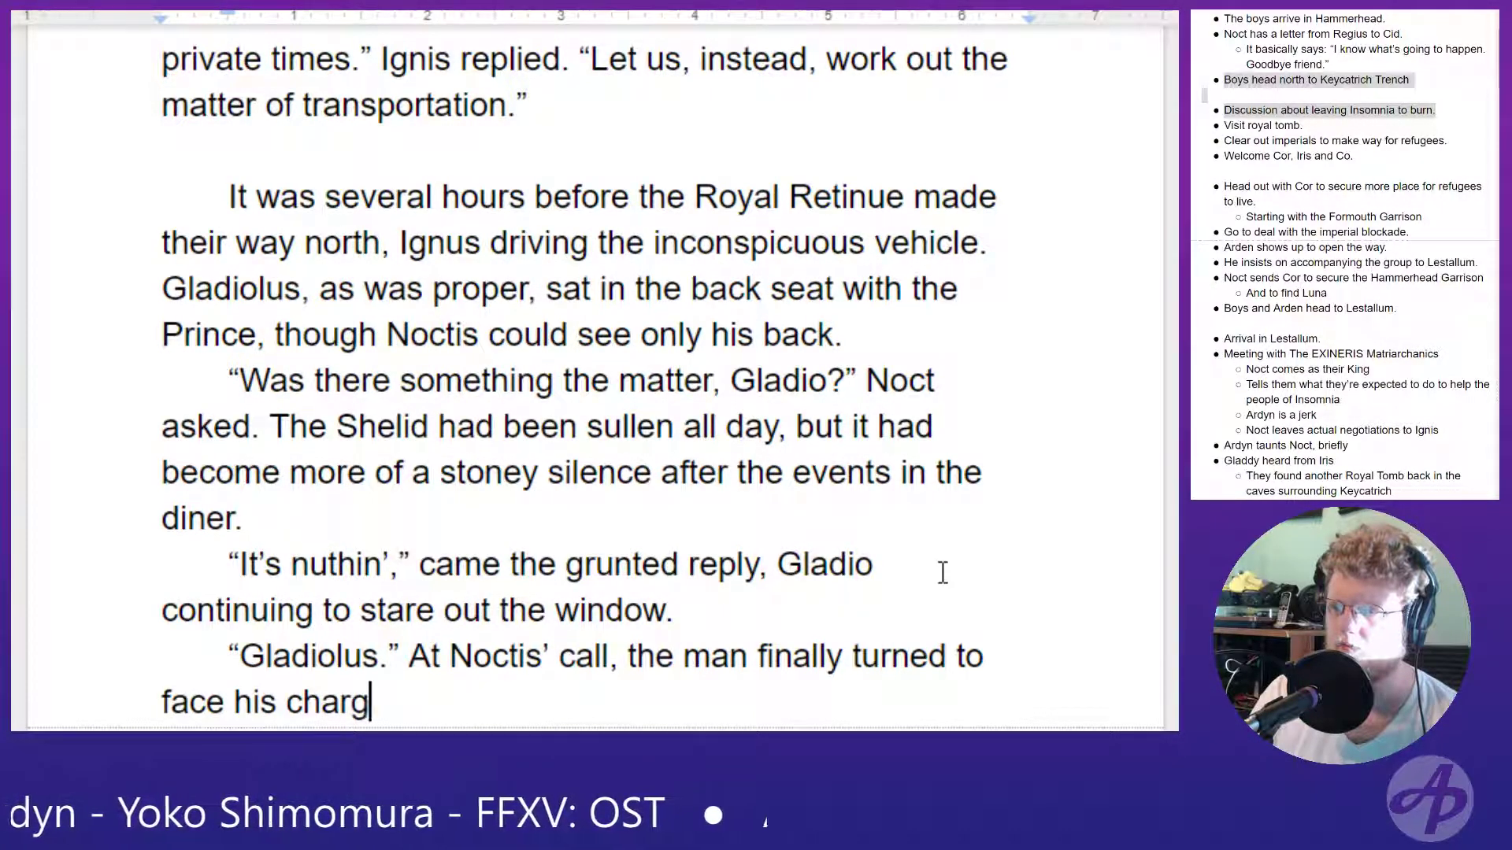
pyautogui.write('e. “You')
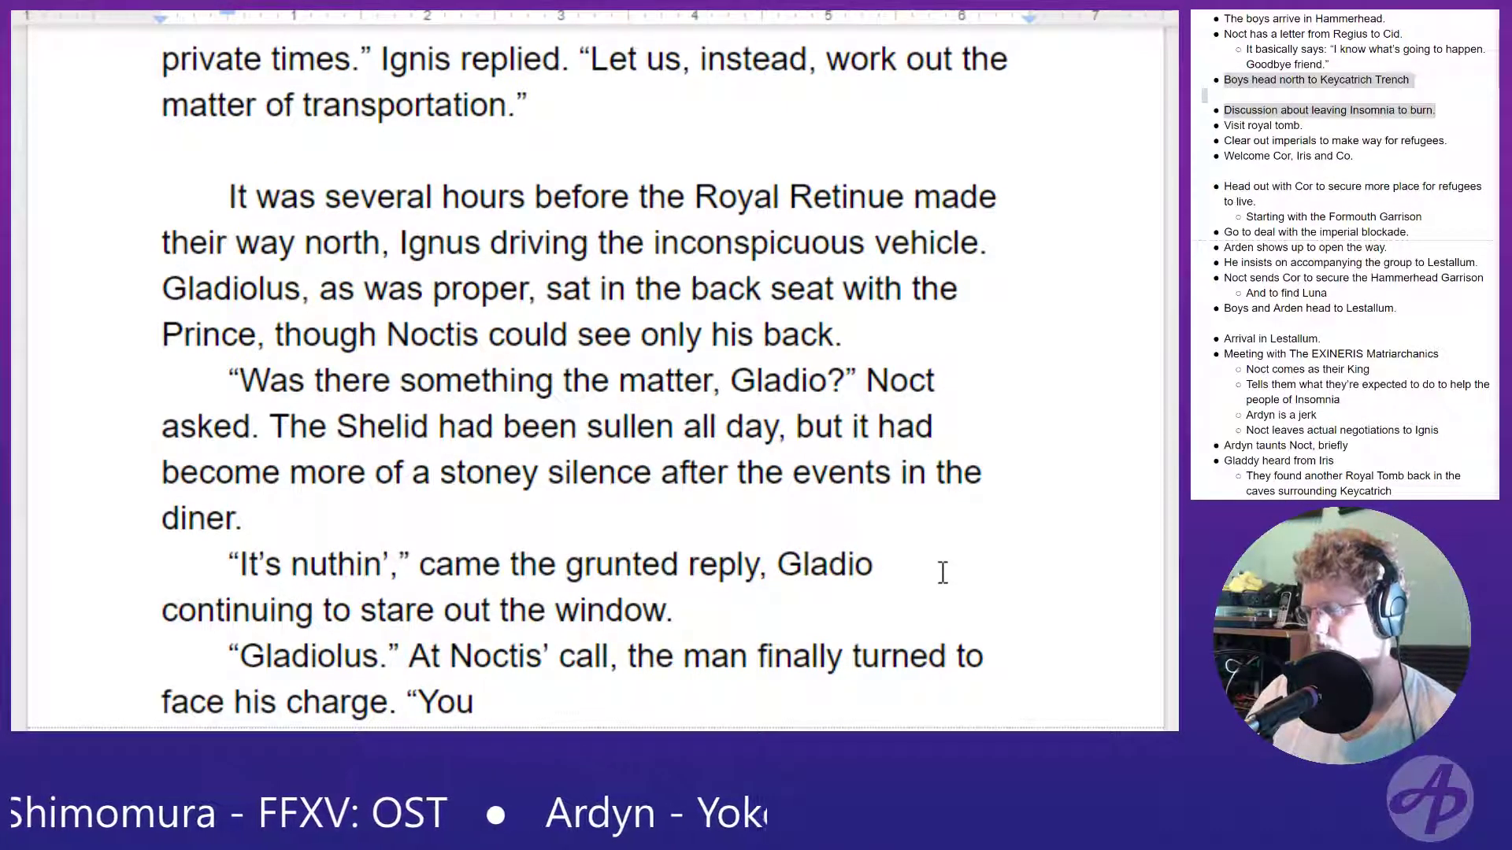
# - End the sentence after "face his charge" and open Noctis' spoken line with “You are in a blessed position
pyautogui.scroll(-3, 942, 573)
pyautogui.write('are ')
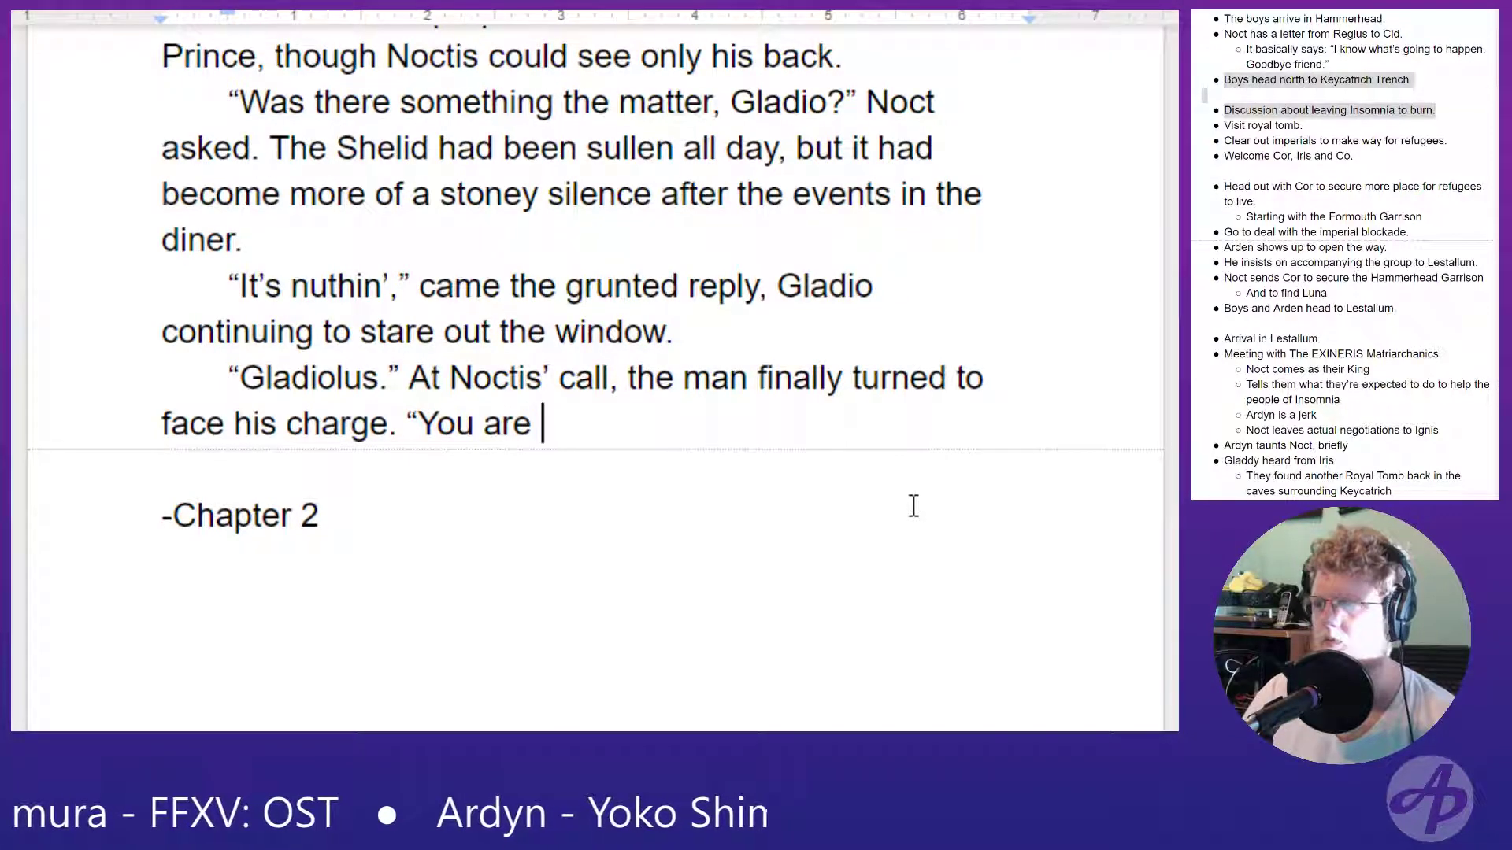
pyautogui.write('in')
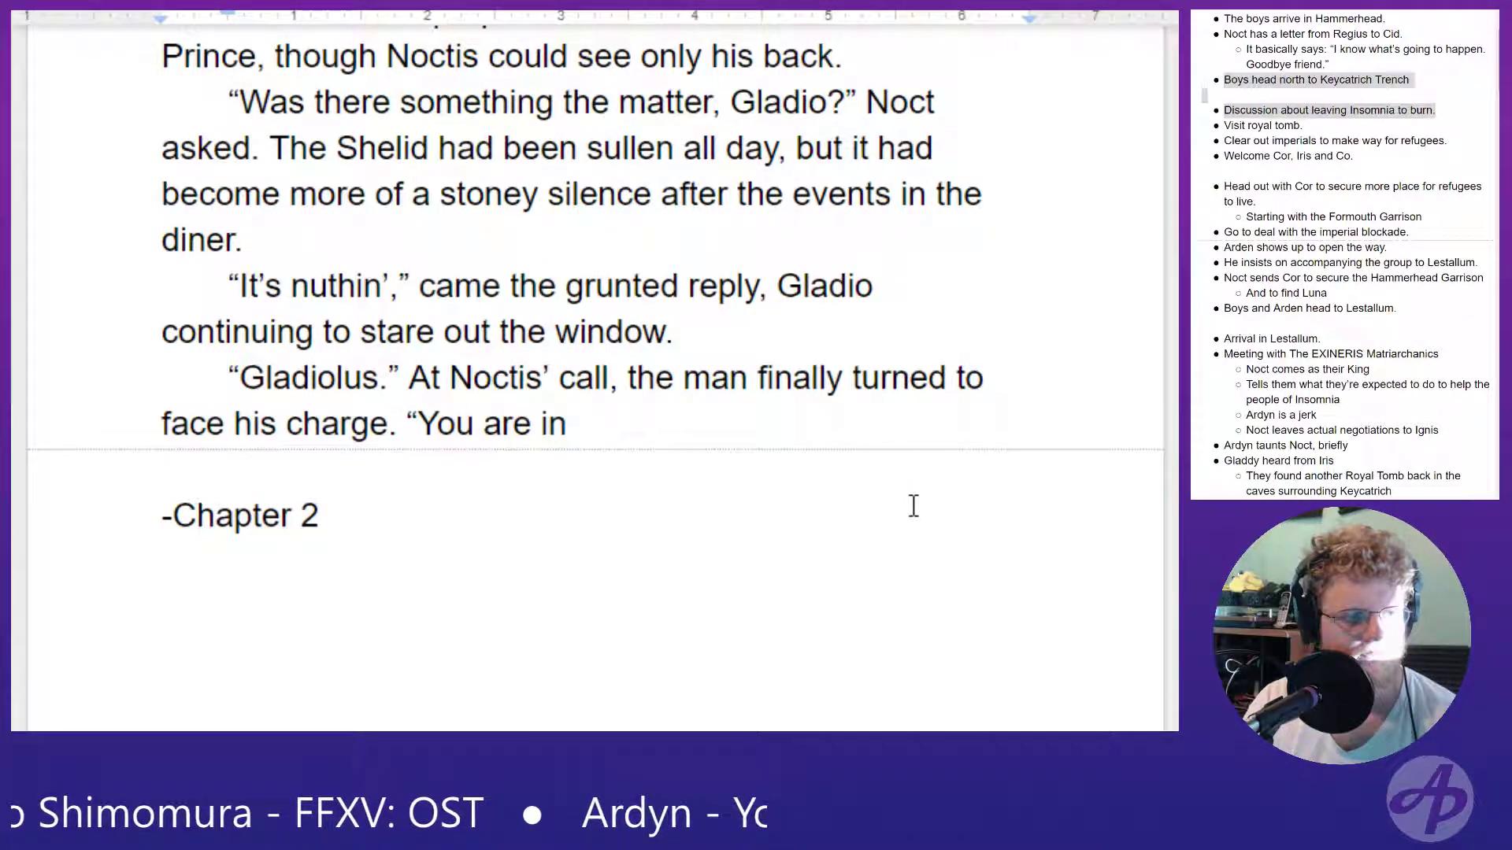
pyautogui.write('a')
pyautogui.write(' blees')
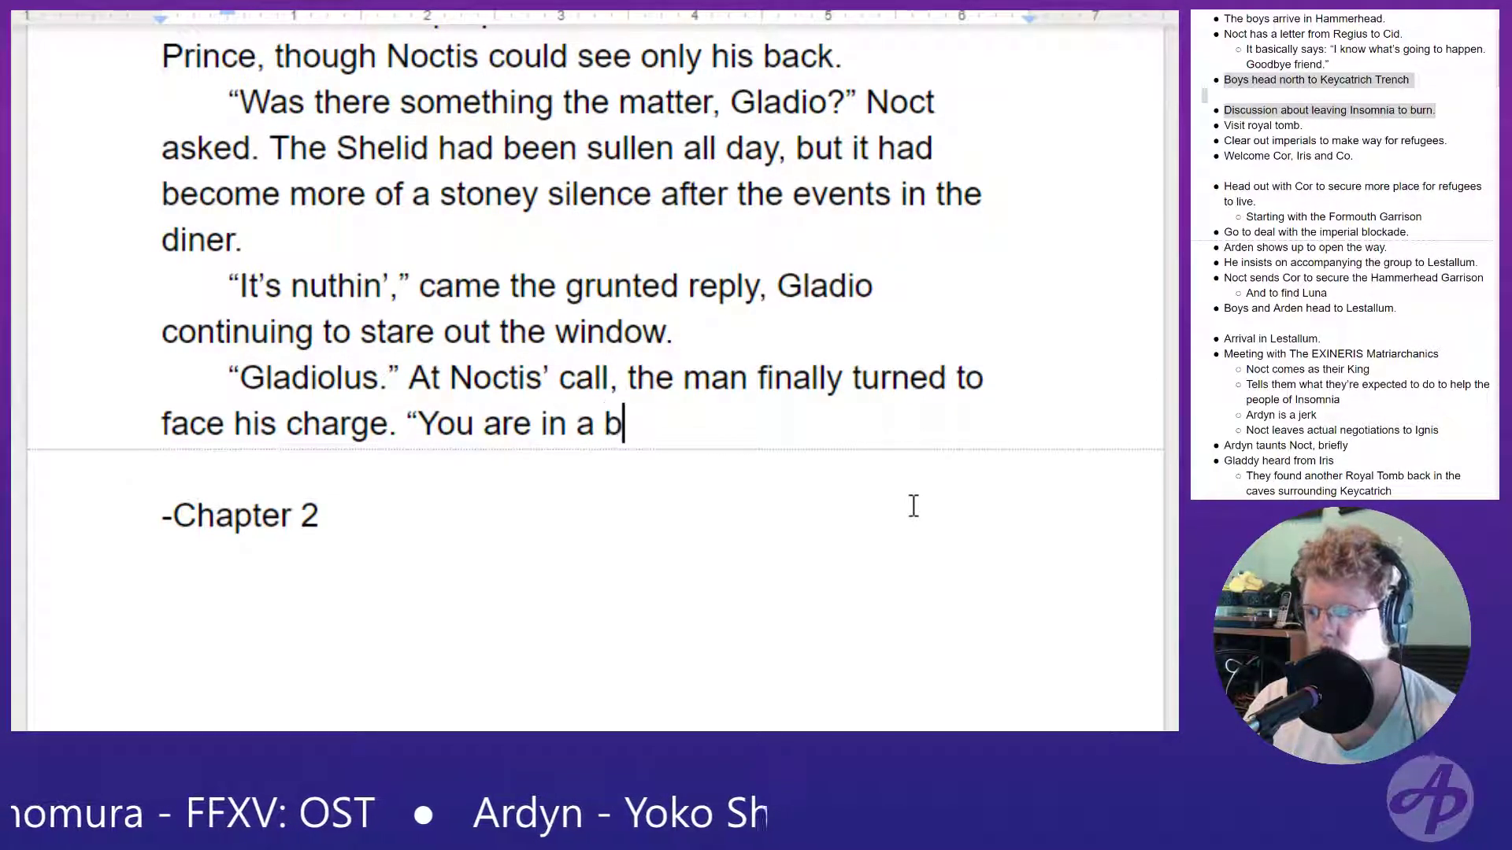
pyautogui.press('BackSpace')
pyautogui.press('BackSpace')
pyautogui.write('ssed')
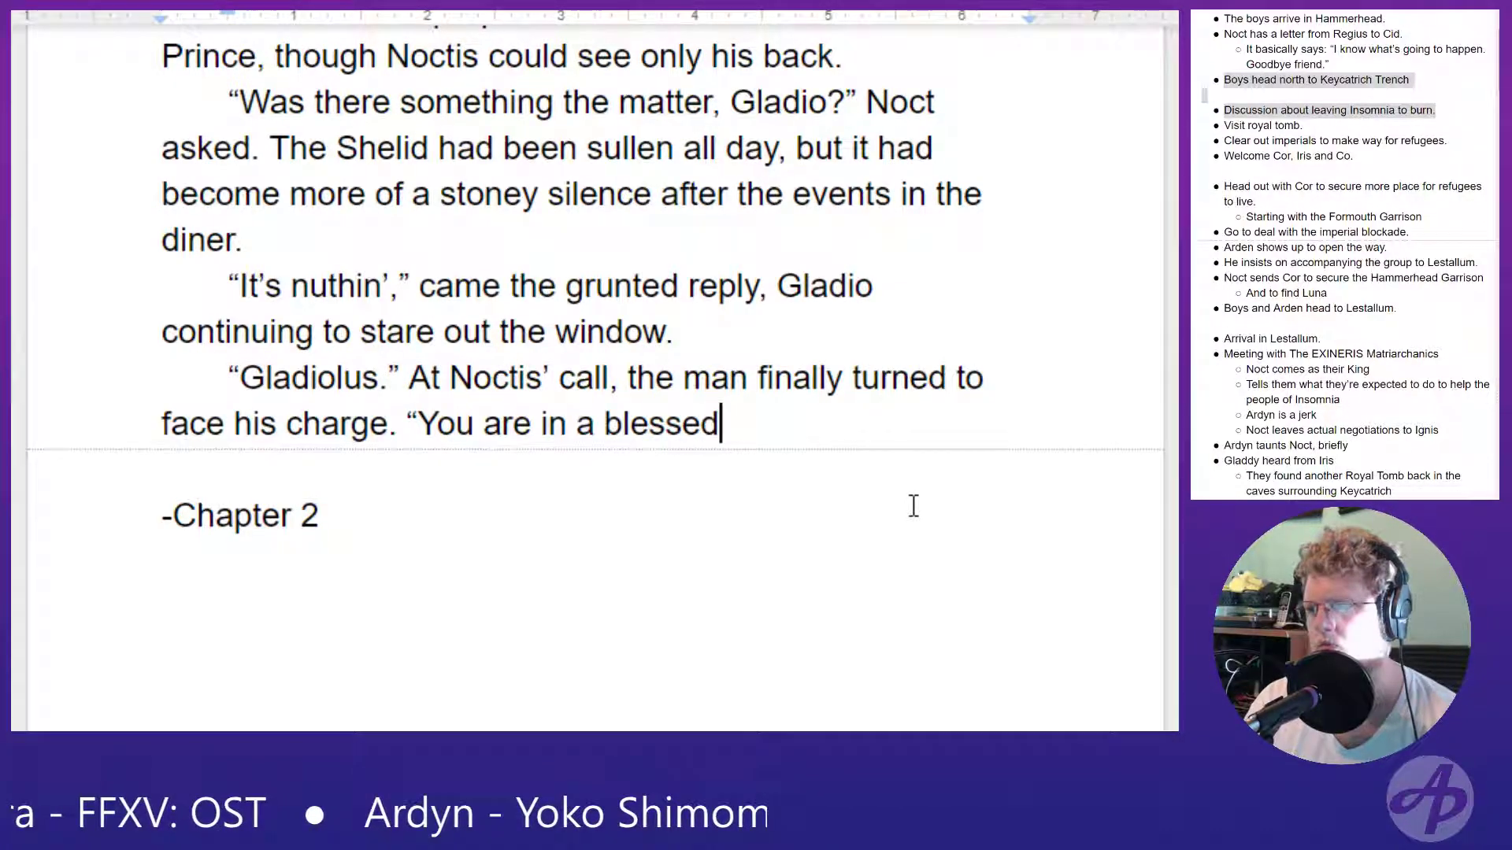
pyautogui.write(' position, to be')
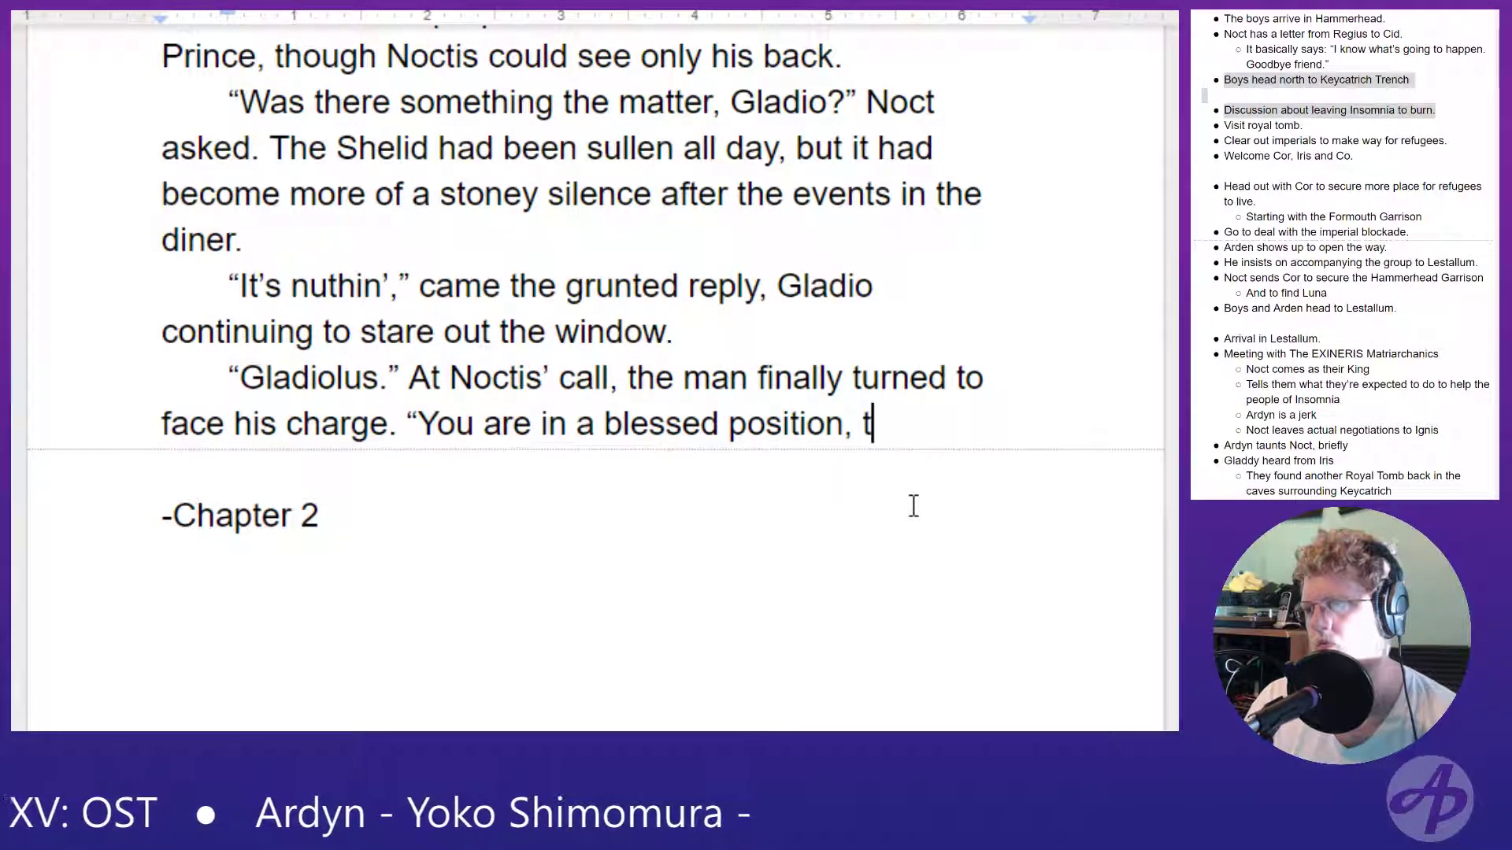
pyautogui.press('BackSpace')
pyautogui.press('BackSpace')
pyautogui.press('BackSpace')
pyautogui.press('BackSpace')
pyautogui.press('BackSpace')
pyautogui.press('BackSpace')
pyautogui.press('BackSpace')
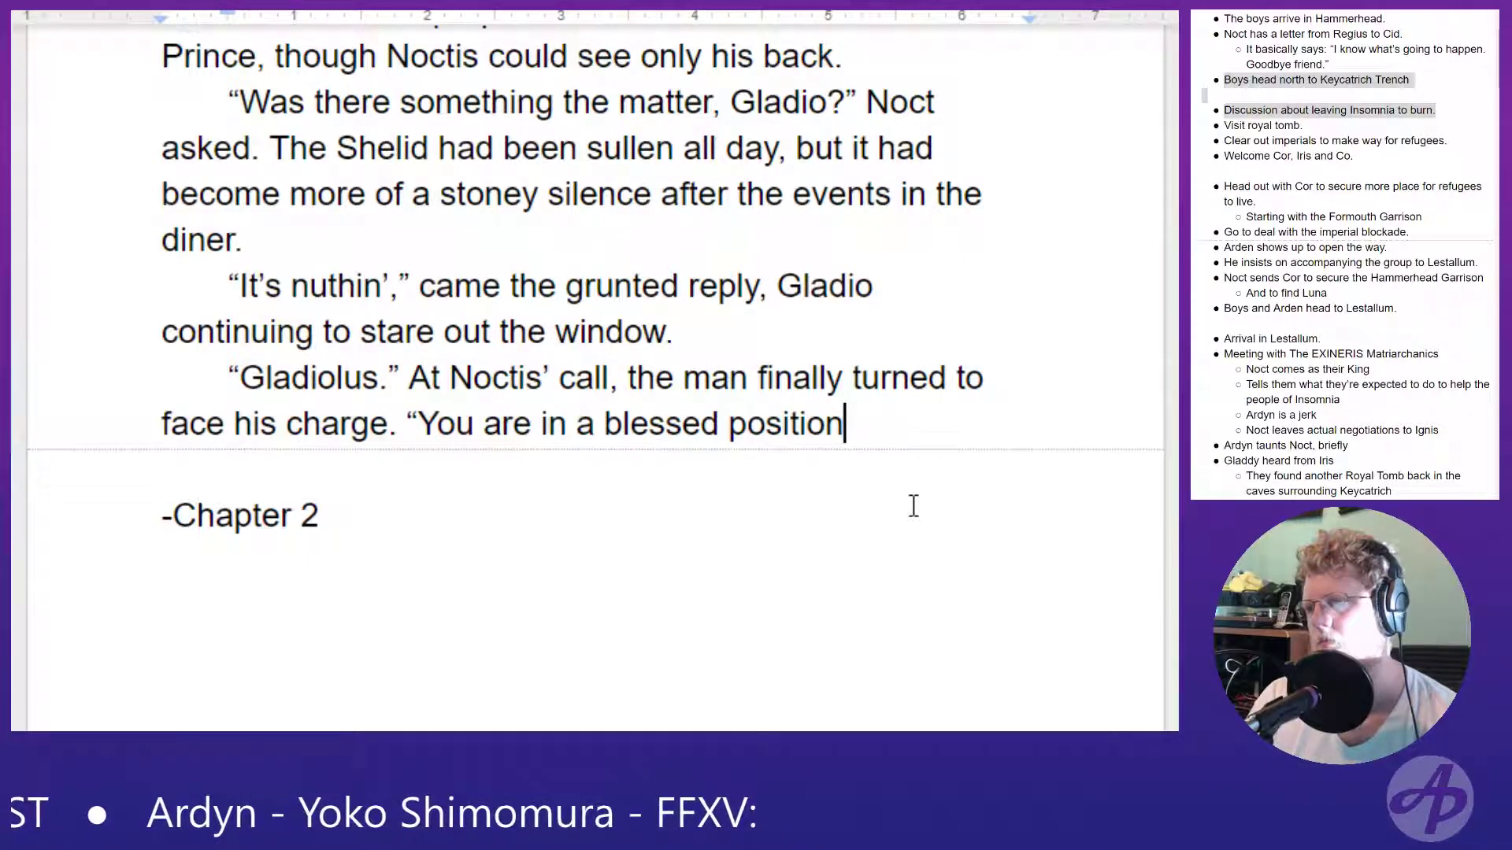
# - Continue Noctis' line after "blessed position" with "; to be able to speak your mind to royalty"
pyautogui.write('; to be ')
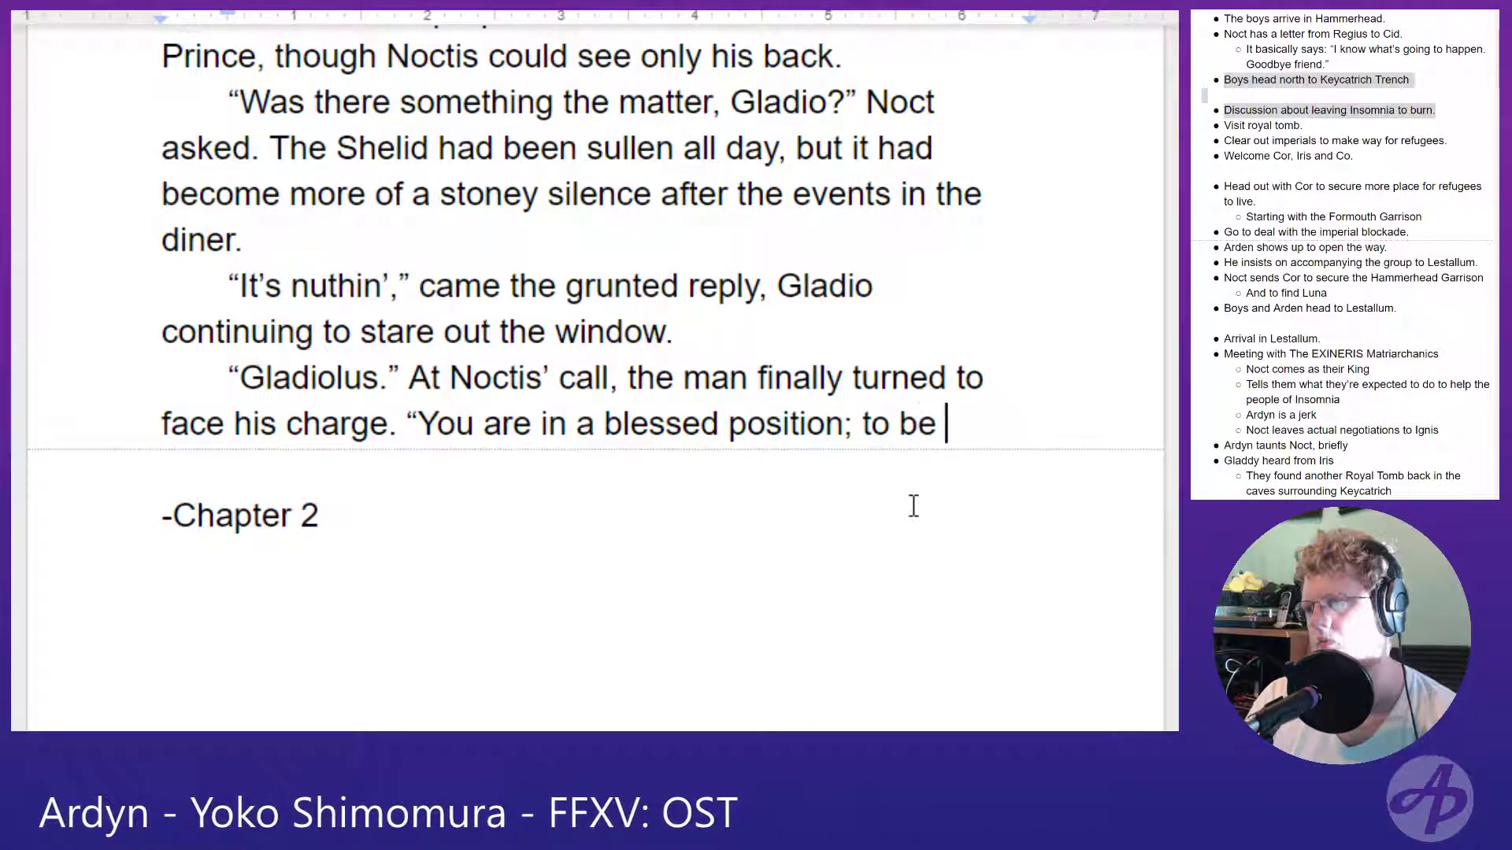
pyautogui.write('able to speak your r')
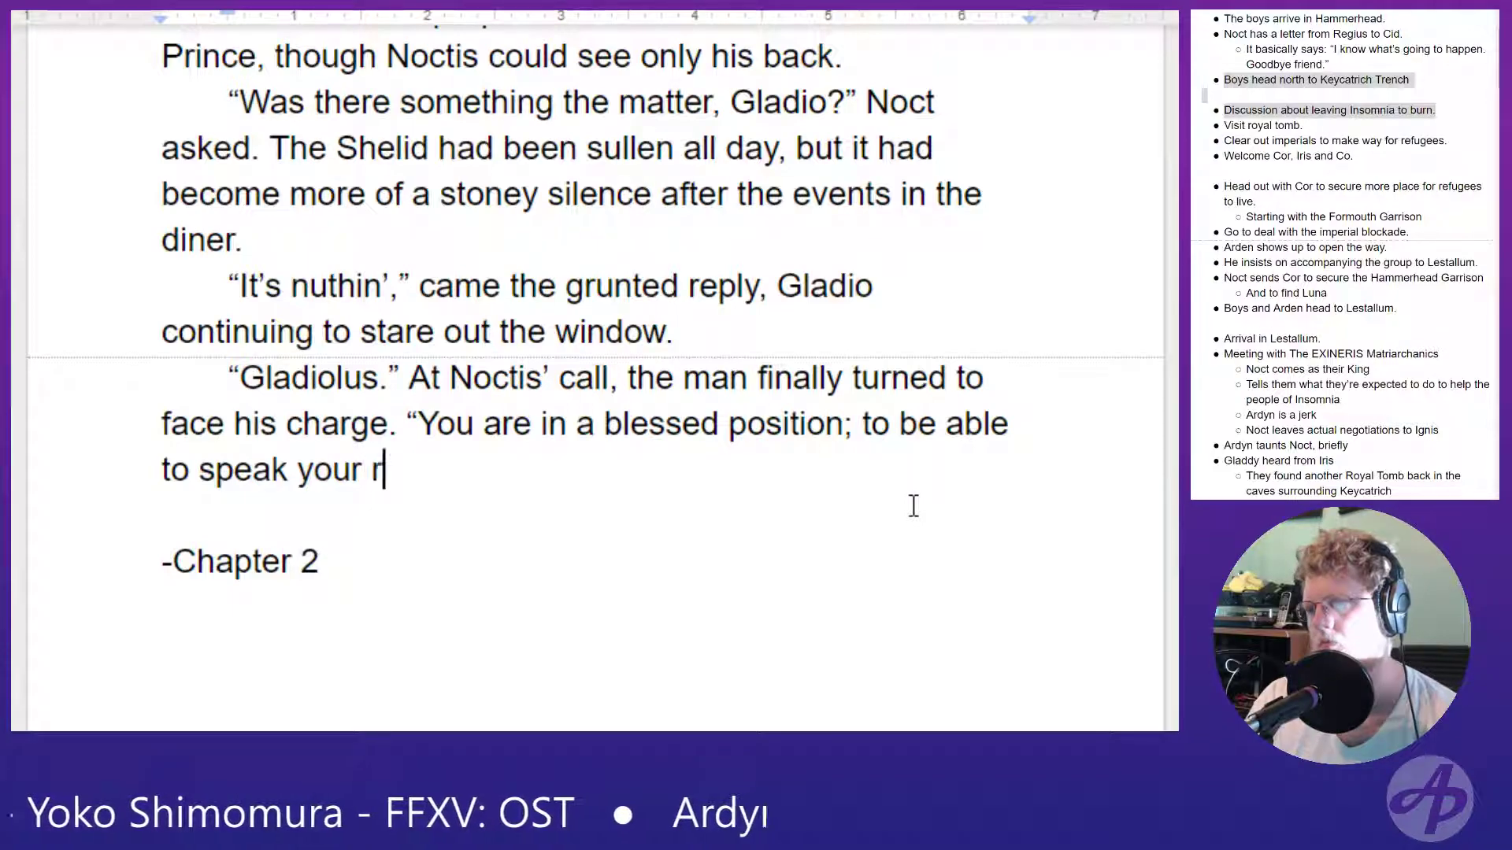
pyautogui.press('BackSpace')
pyautogui.write('min')
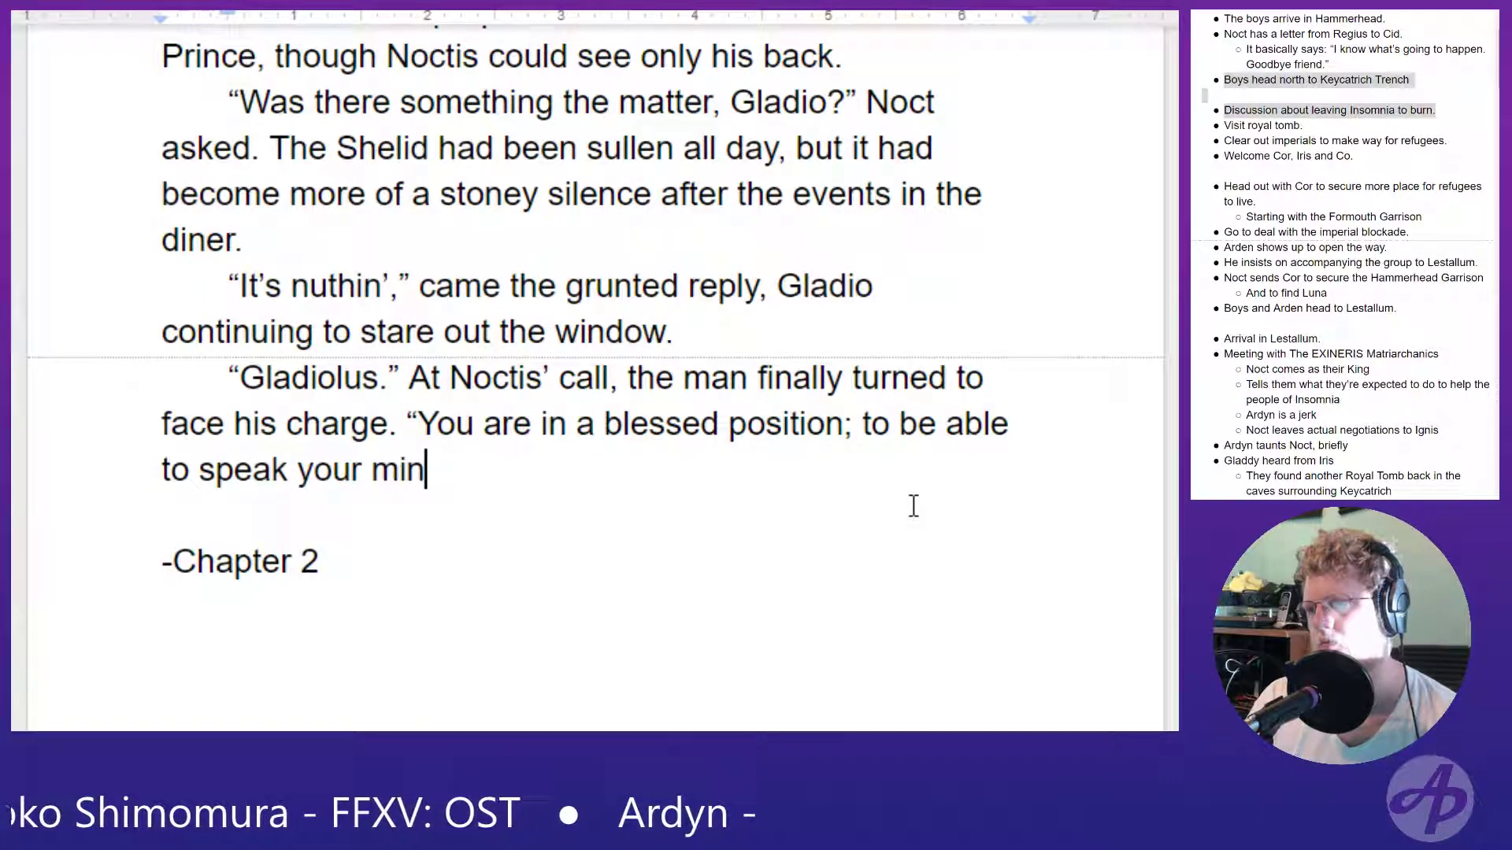
pyautogui.write('d to r')
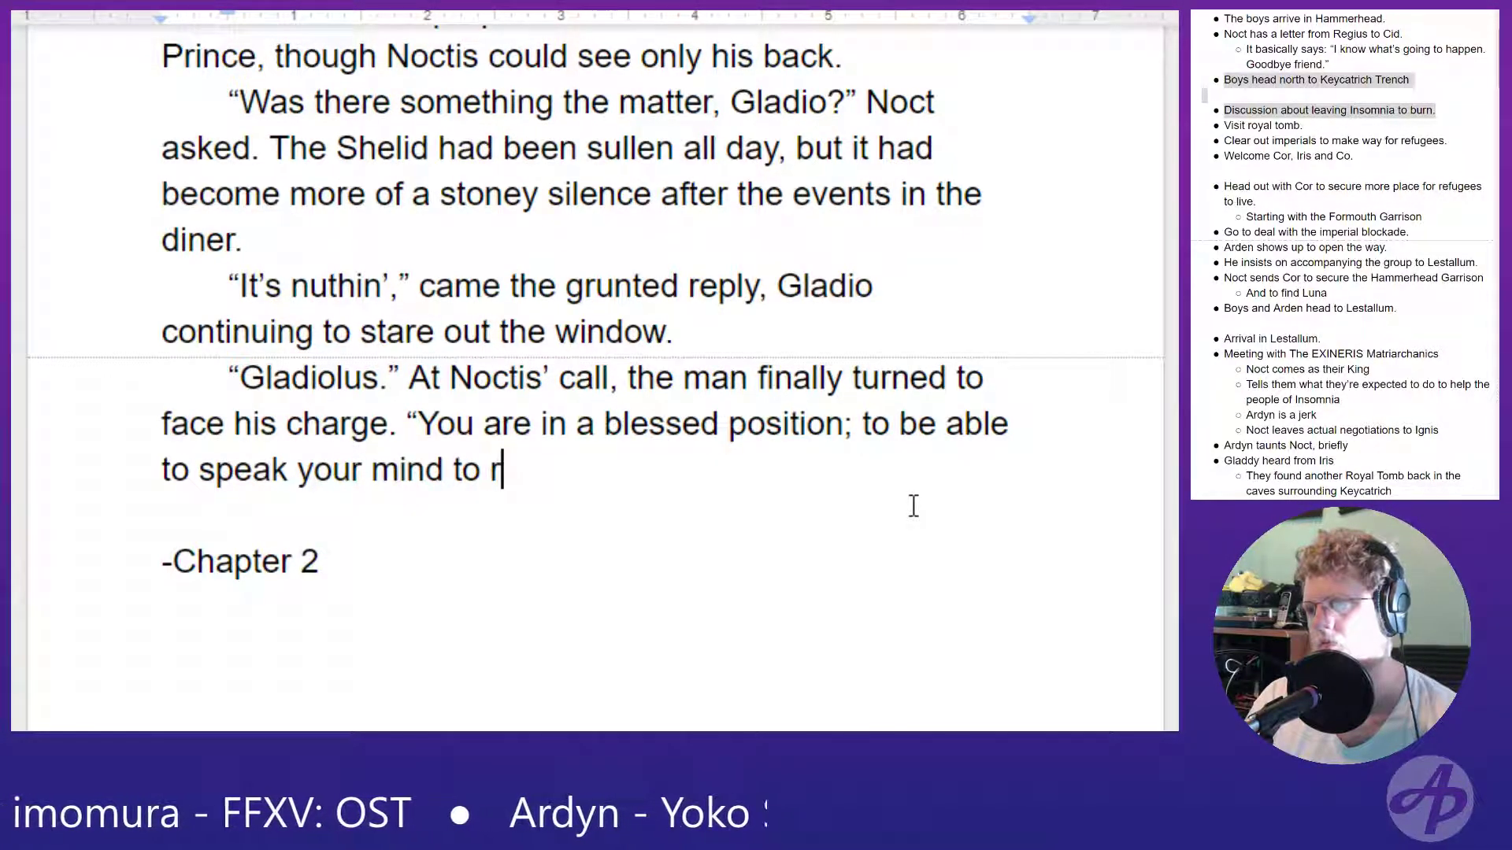
pyautogui.write('oyalty ')
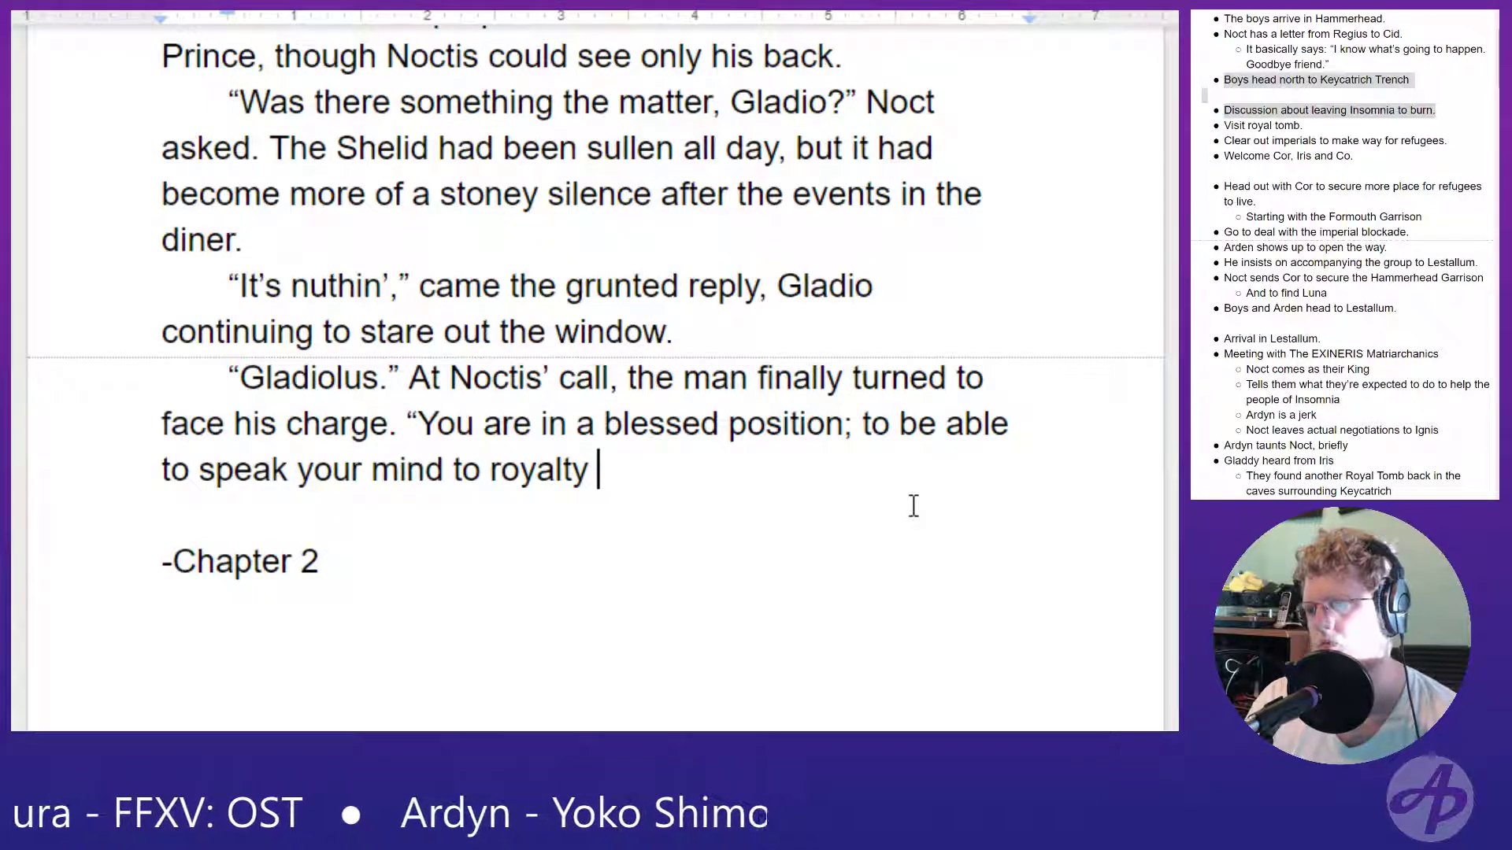
pyautogui.write('without feed')
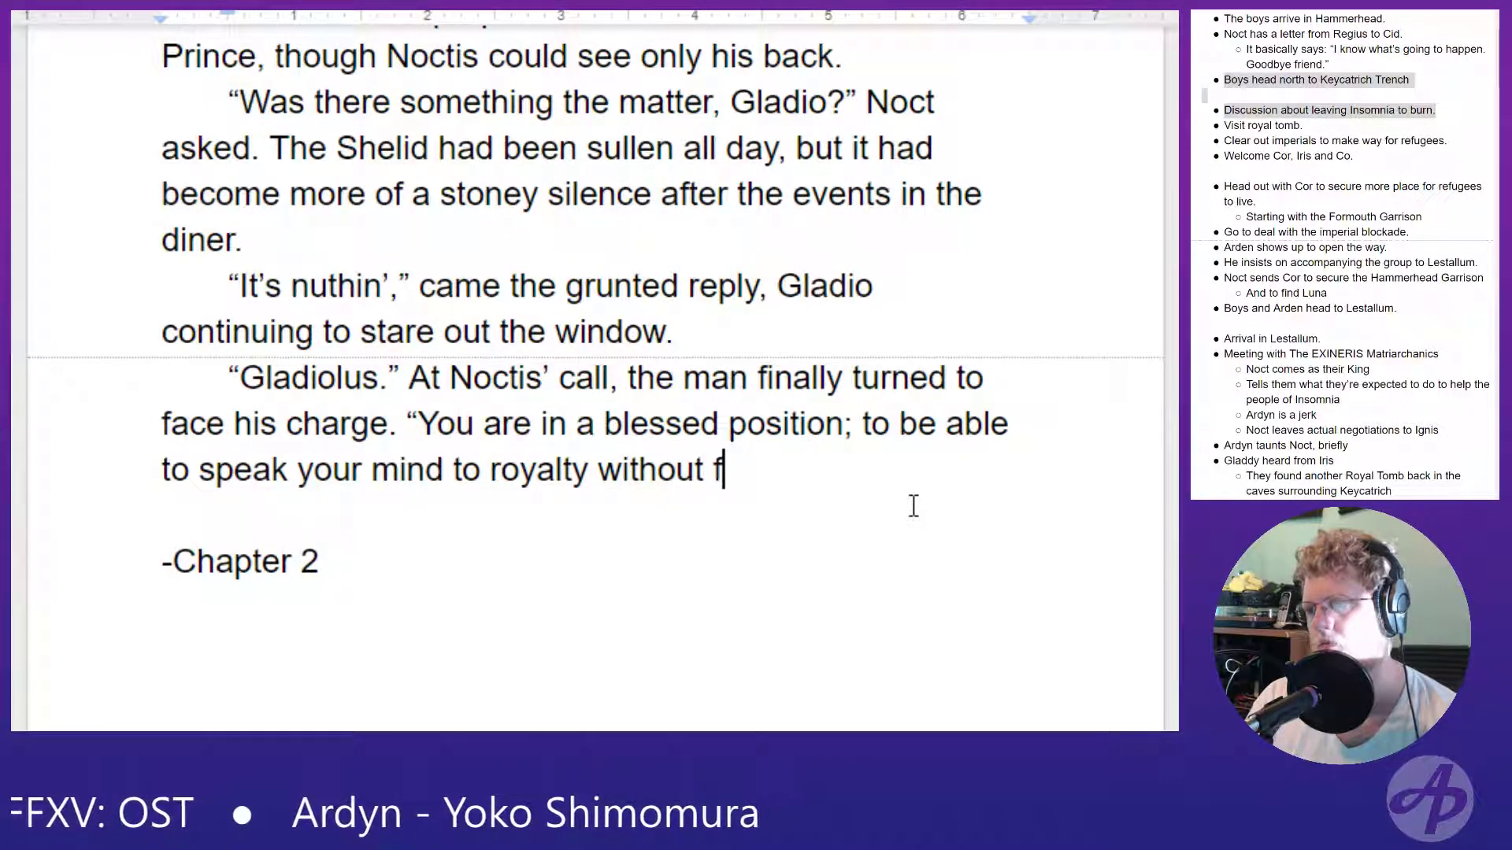
# - Finish the sentence about speaking to royalty with "without fear."
pyautogui.press('BackSpace')
pyautogui.write('r')
pyautogui.press('BackSpace')
pyautogui.press('BackSpace')
pyautogui.press('BackSpace')
pyautogui.write('ear')
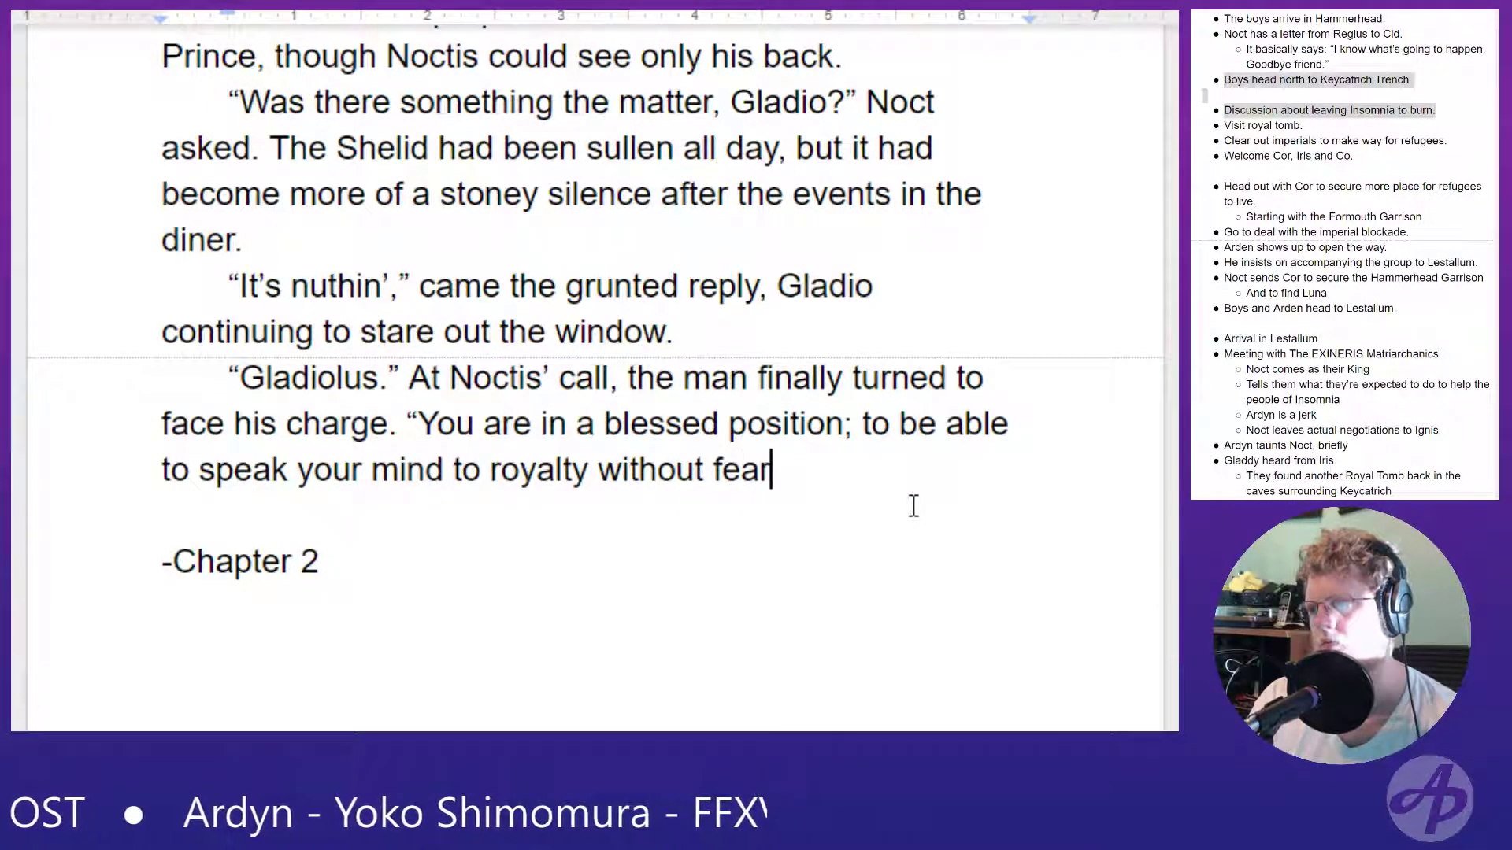
pyautogui.write(' of rep')
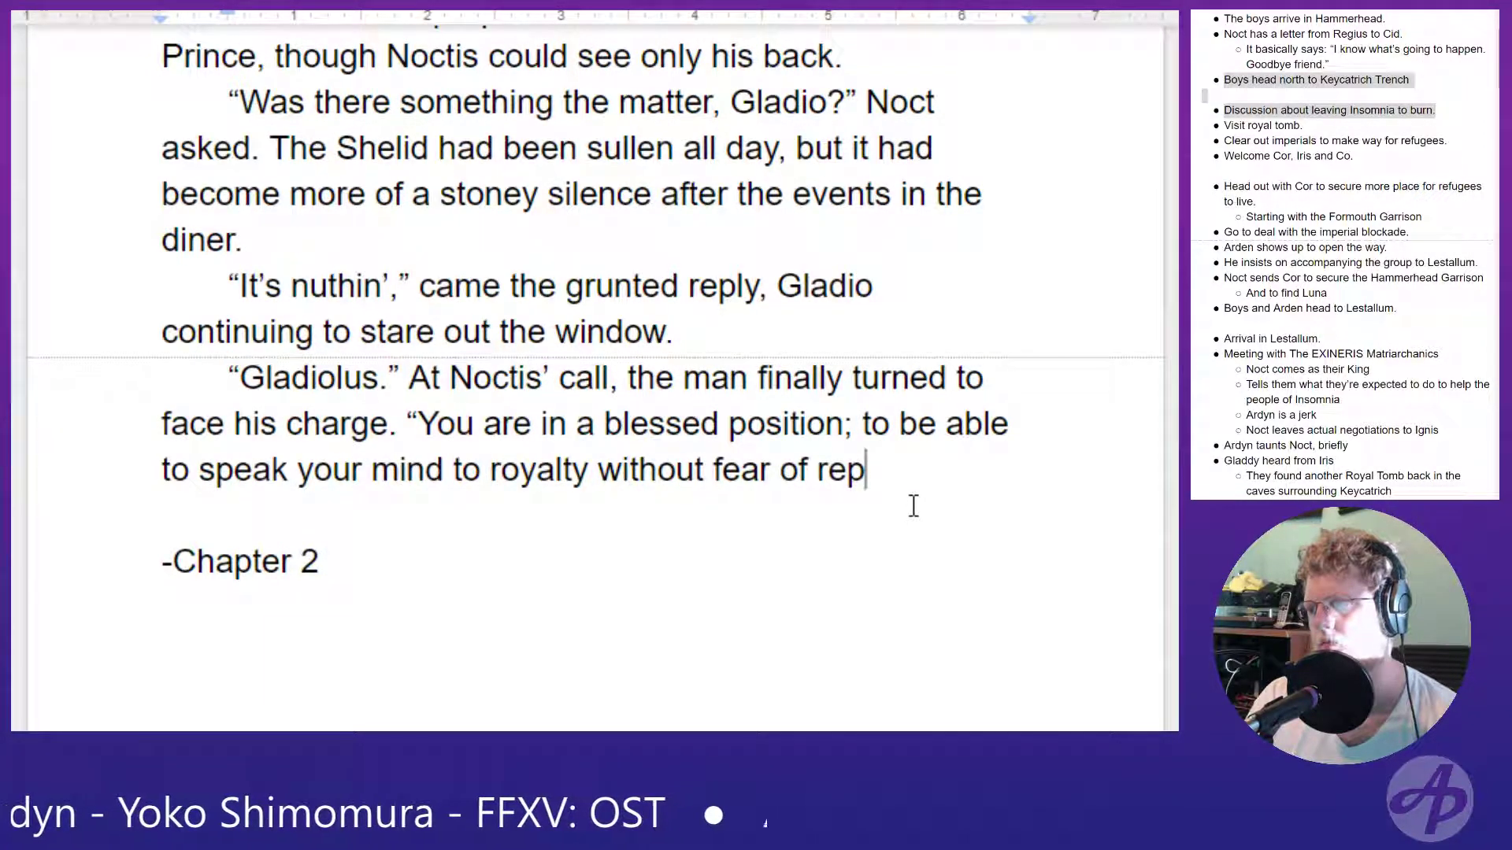
pyautogui.press('BackSpace')
pyautogui.press('BackSpace')
pyautogui.press('BackSpace')
pyautogui.press('BackSpace')
pyautogui.press('BackSpace')
pyautogui.press('BackSpace')
pyautogui.press('BackSpace')
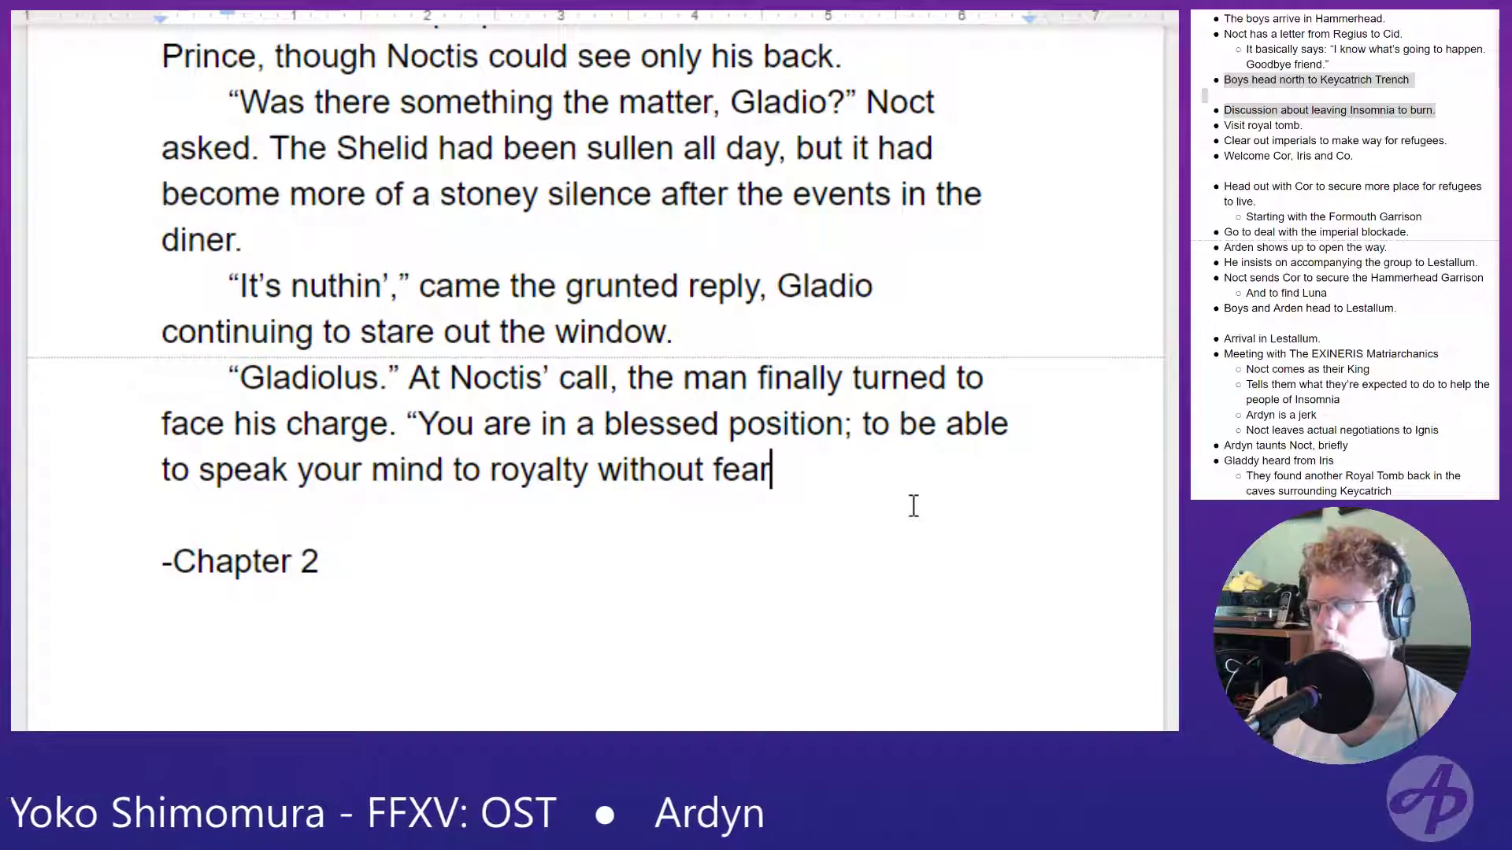
pyautogui.write('.')
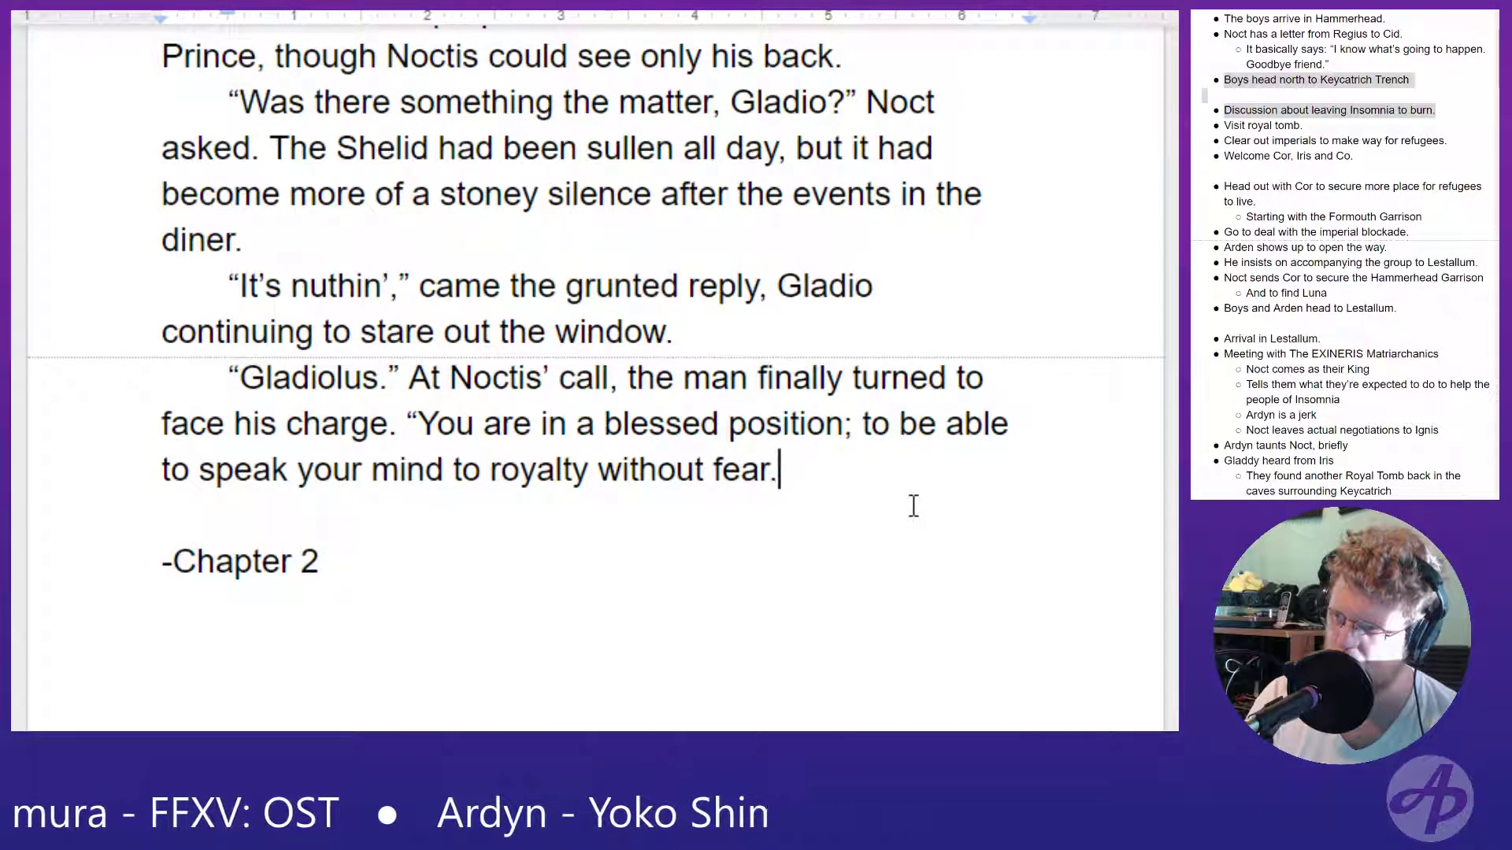
pyautogui.write(' Now, ')
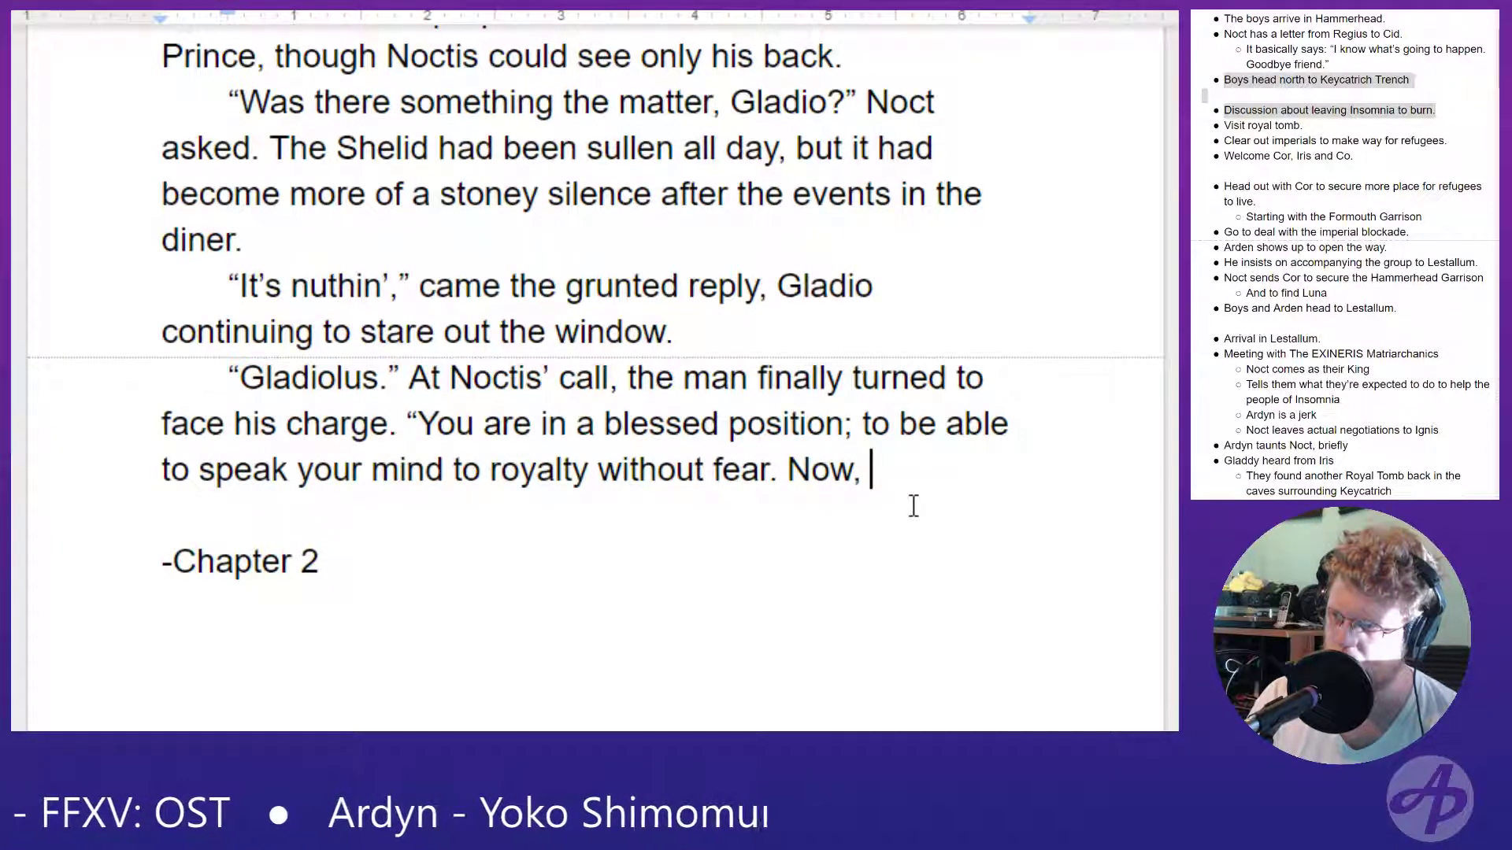
pyautogui.write('speak.')
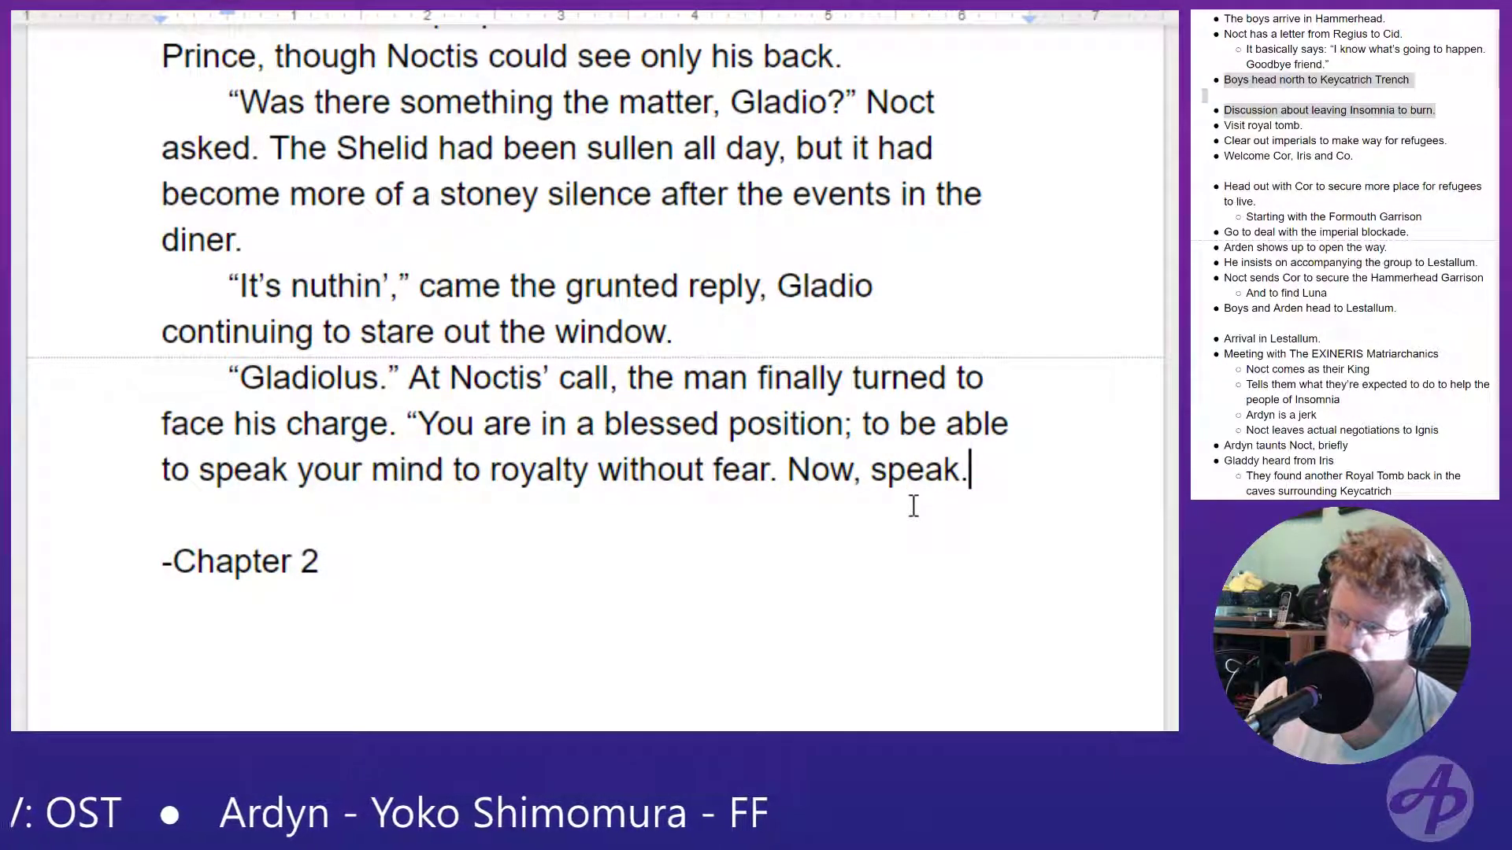
pyautogui.write('"')
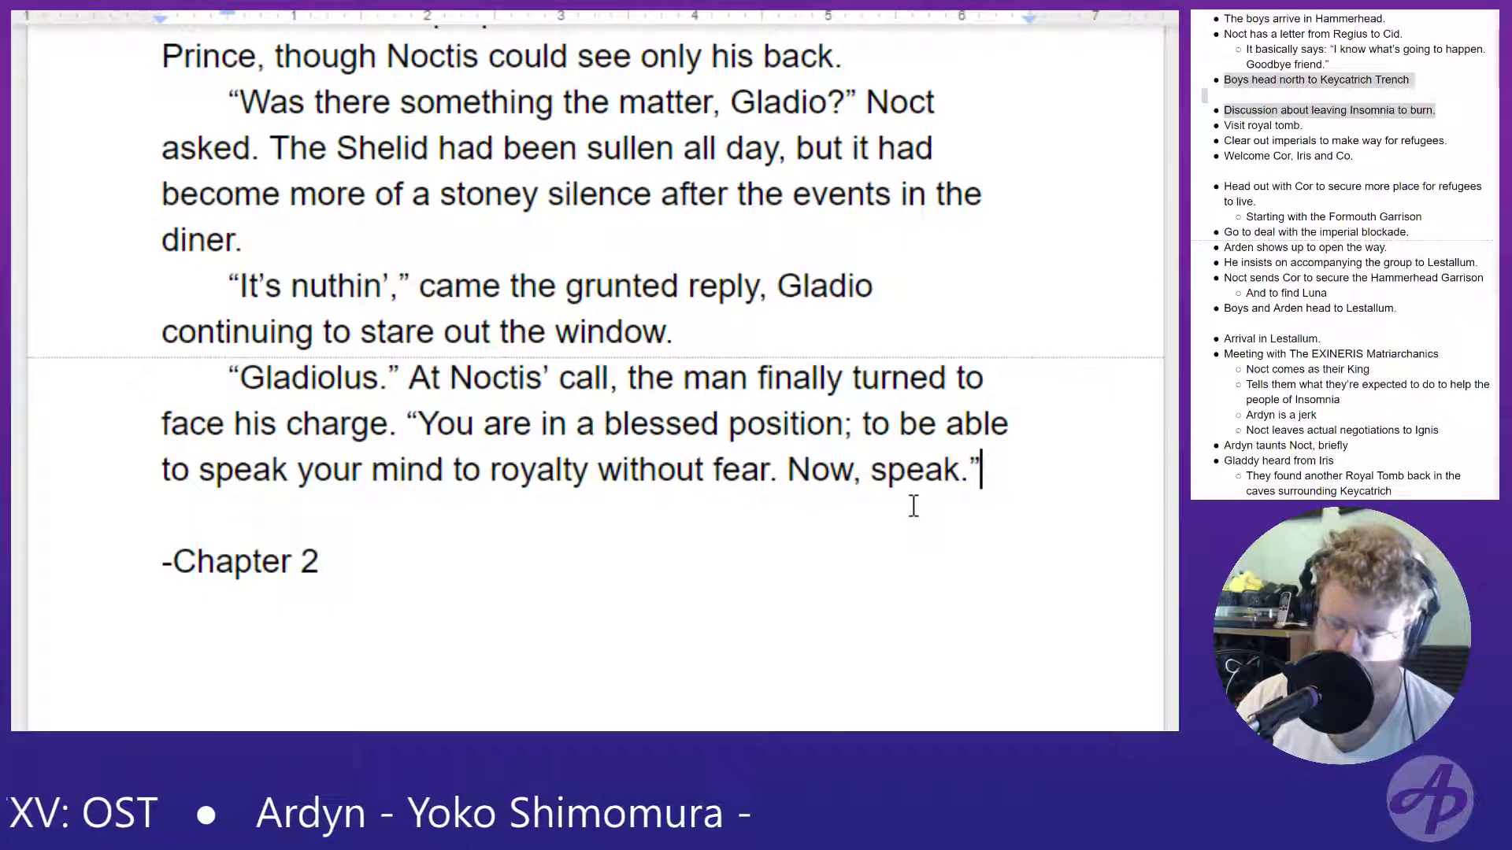
# - Start a new paragraph after Noctis' dialogue with "Long moments passed with"
pyautogui.press('Return')
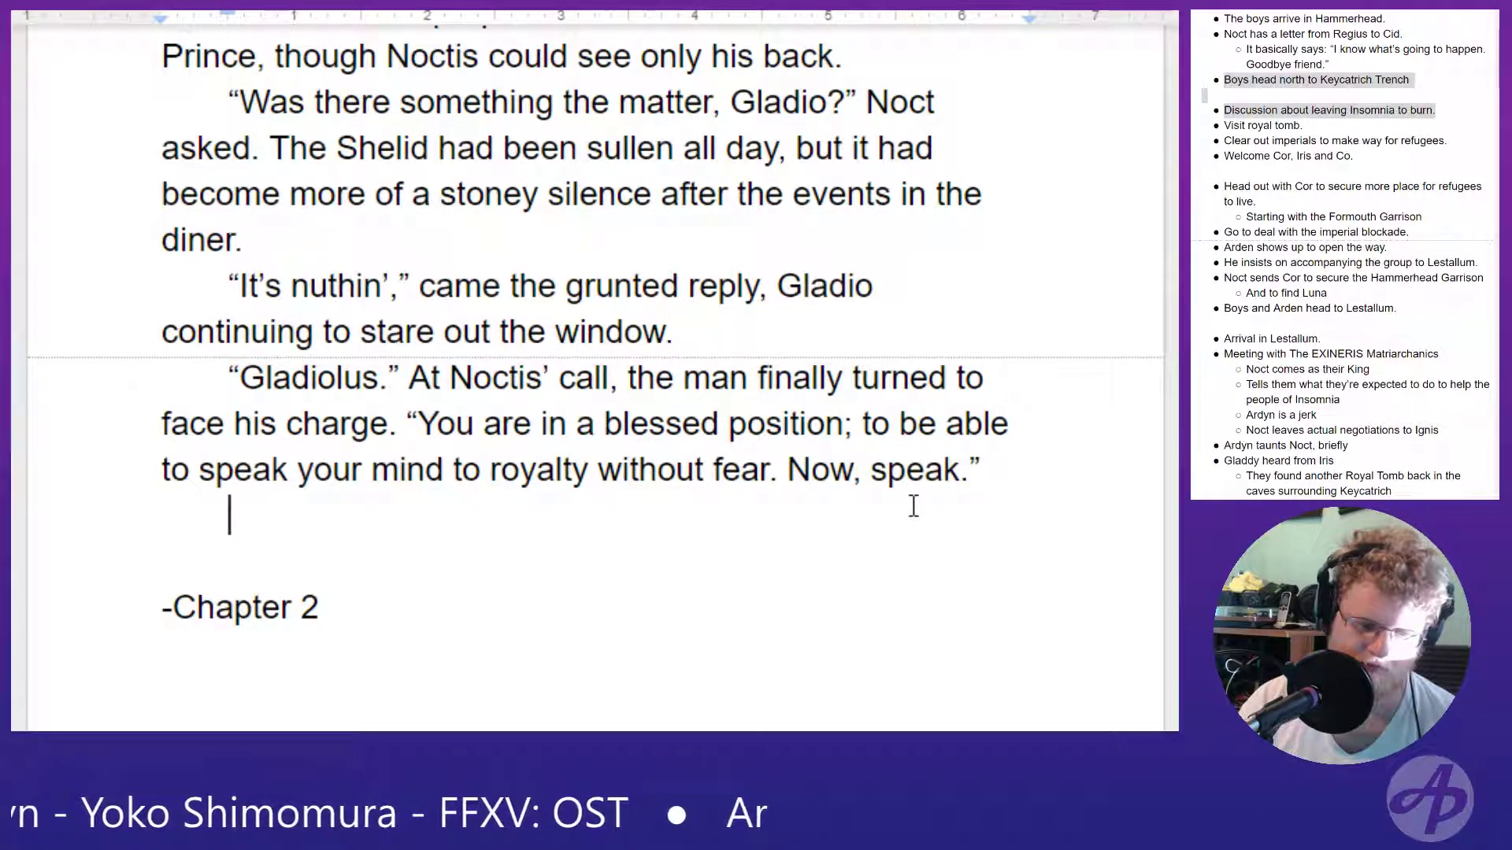
pyautogui.write('Long moments ')
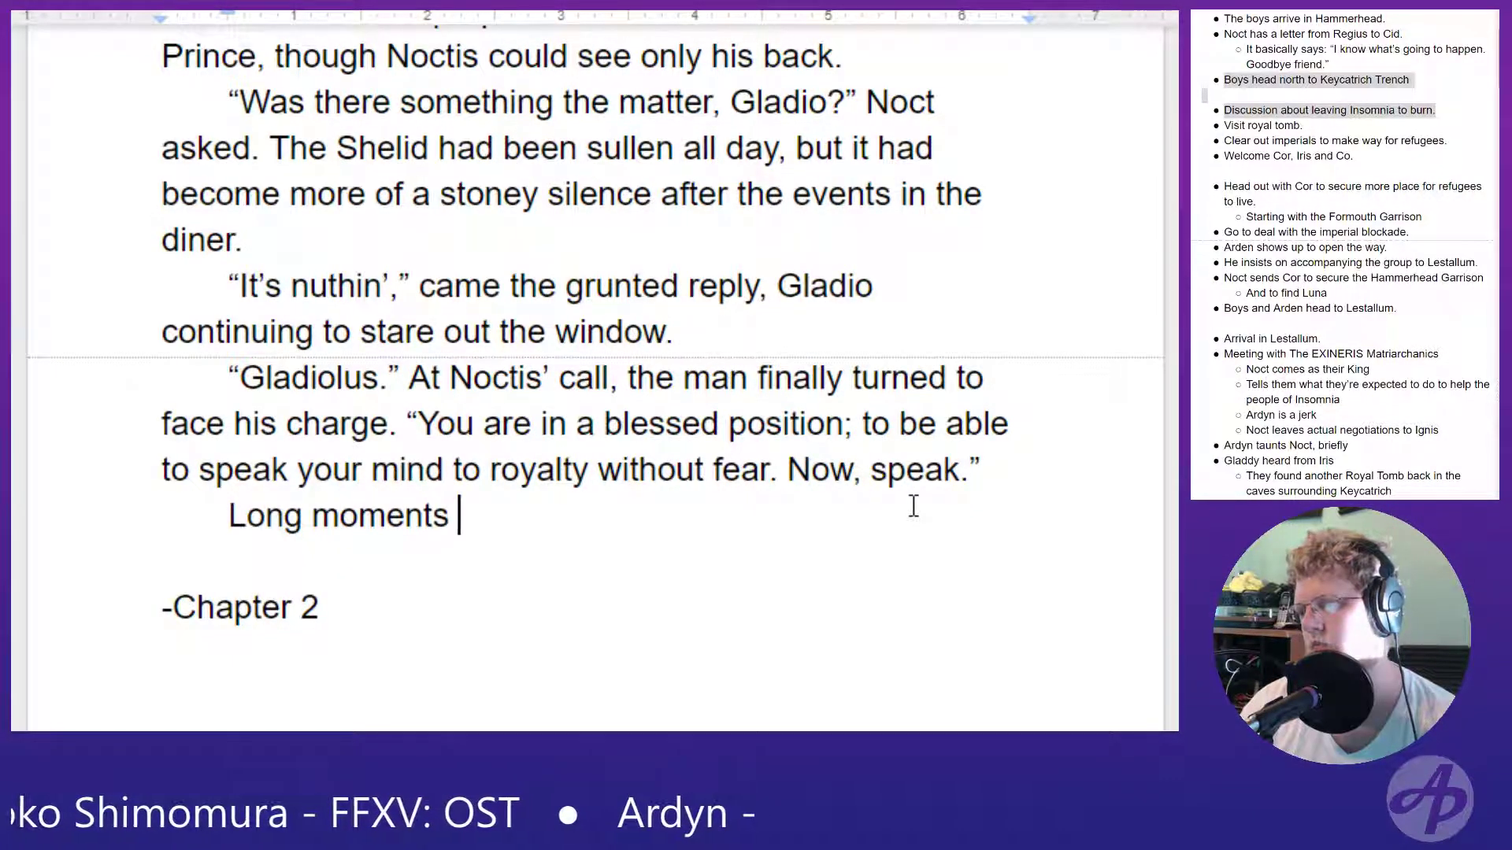
pyautogui.write('passes,')
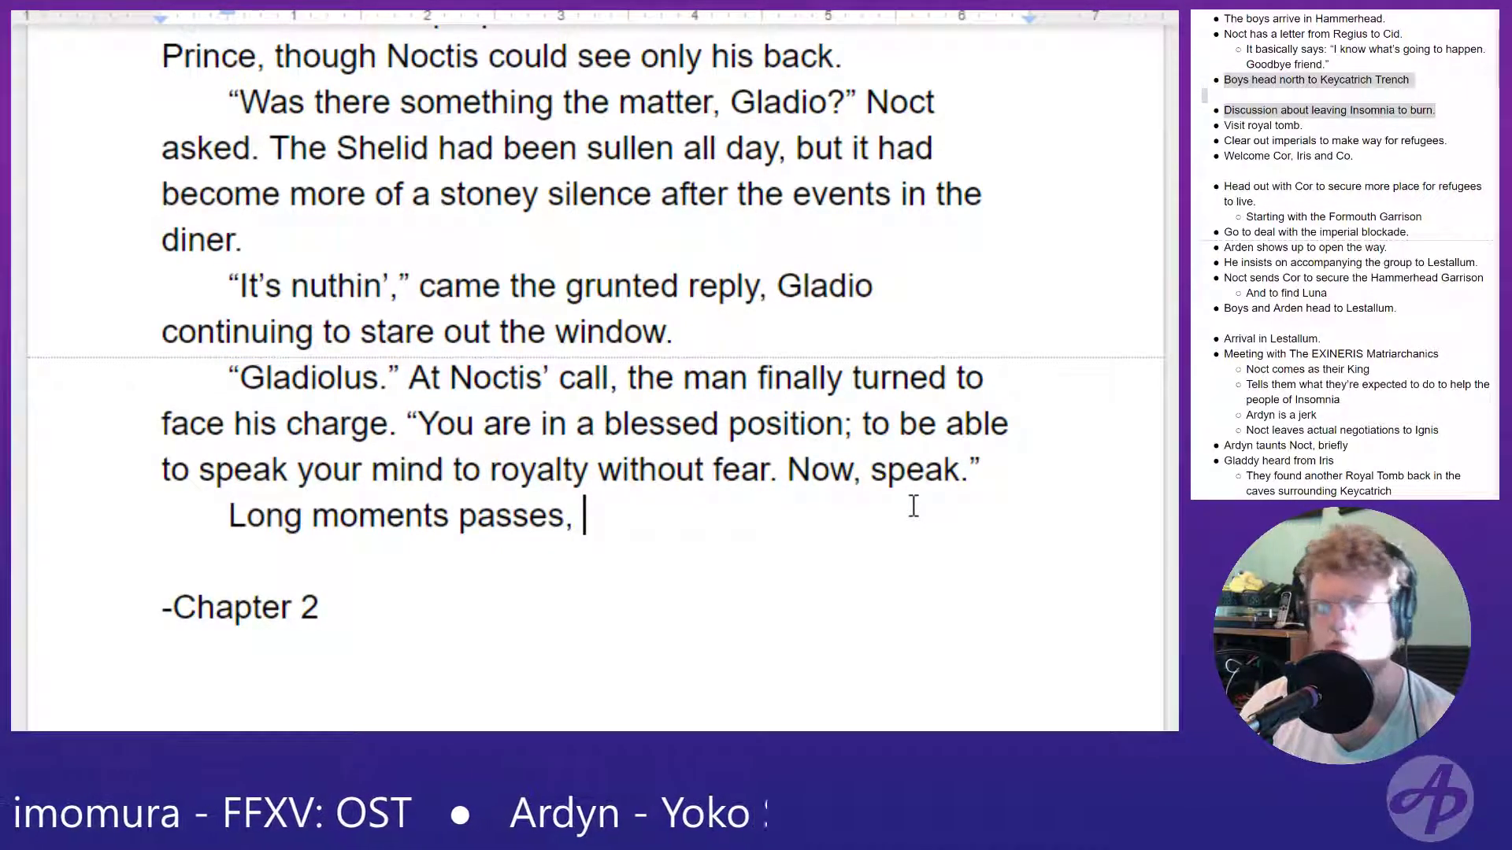
pyautogui.press('BackSpace')
pyautogui.press('BackSpace')
pyautogui.write('wit')
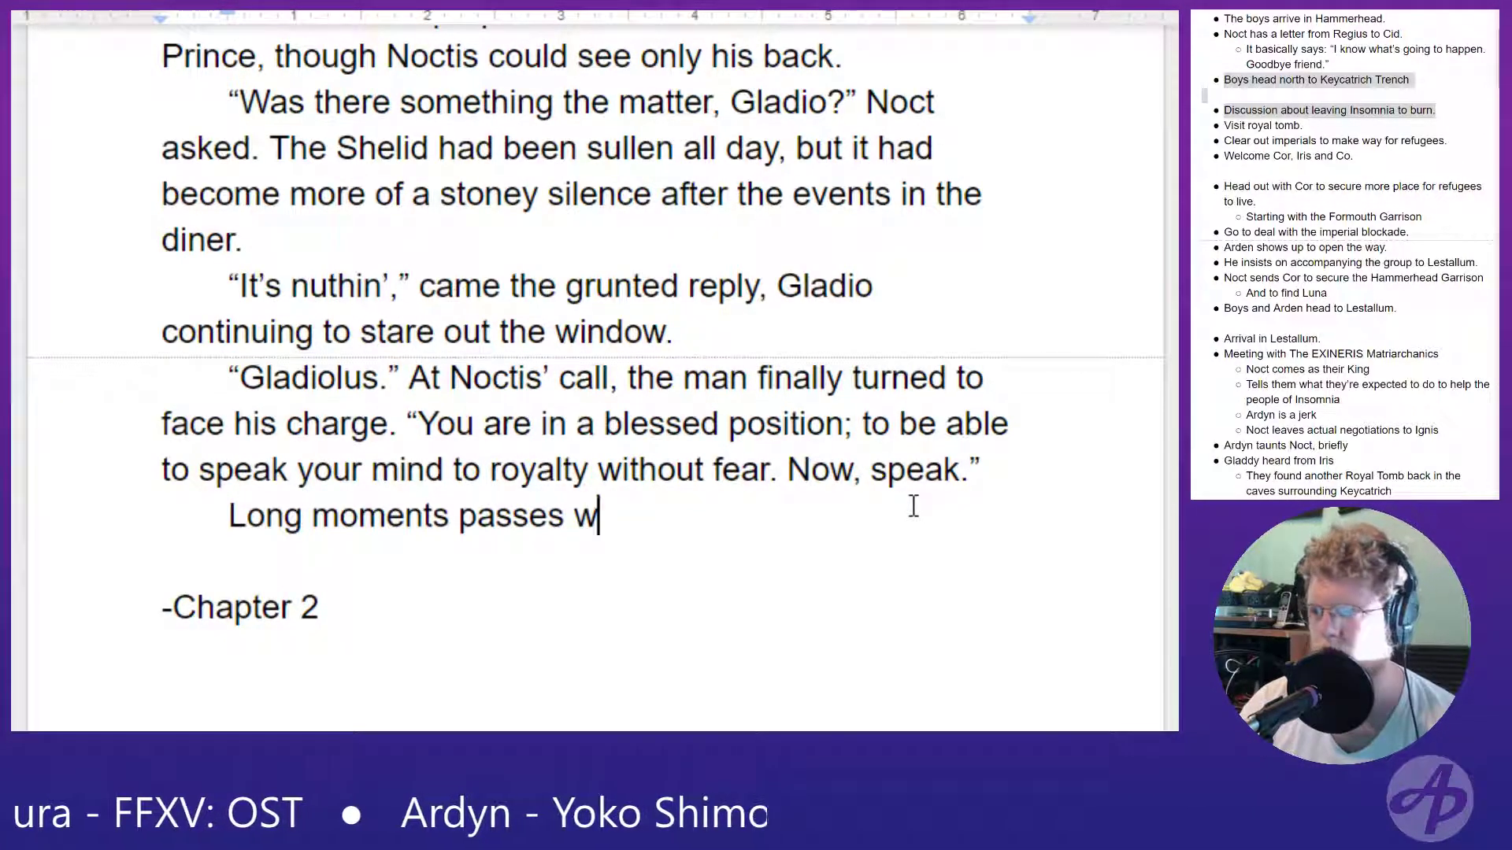
pyautogui.press('BackSpace')
pyautogui.press('BackSpace')
pyautogui.press('BackSpace')
pyautogui.press('BackSpace')
pyautogui.press('BackSpace')
pyautogui.write('d with awk')
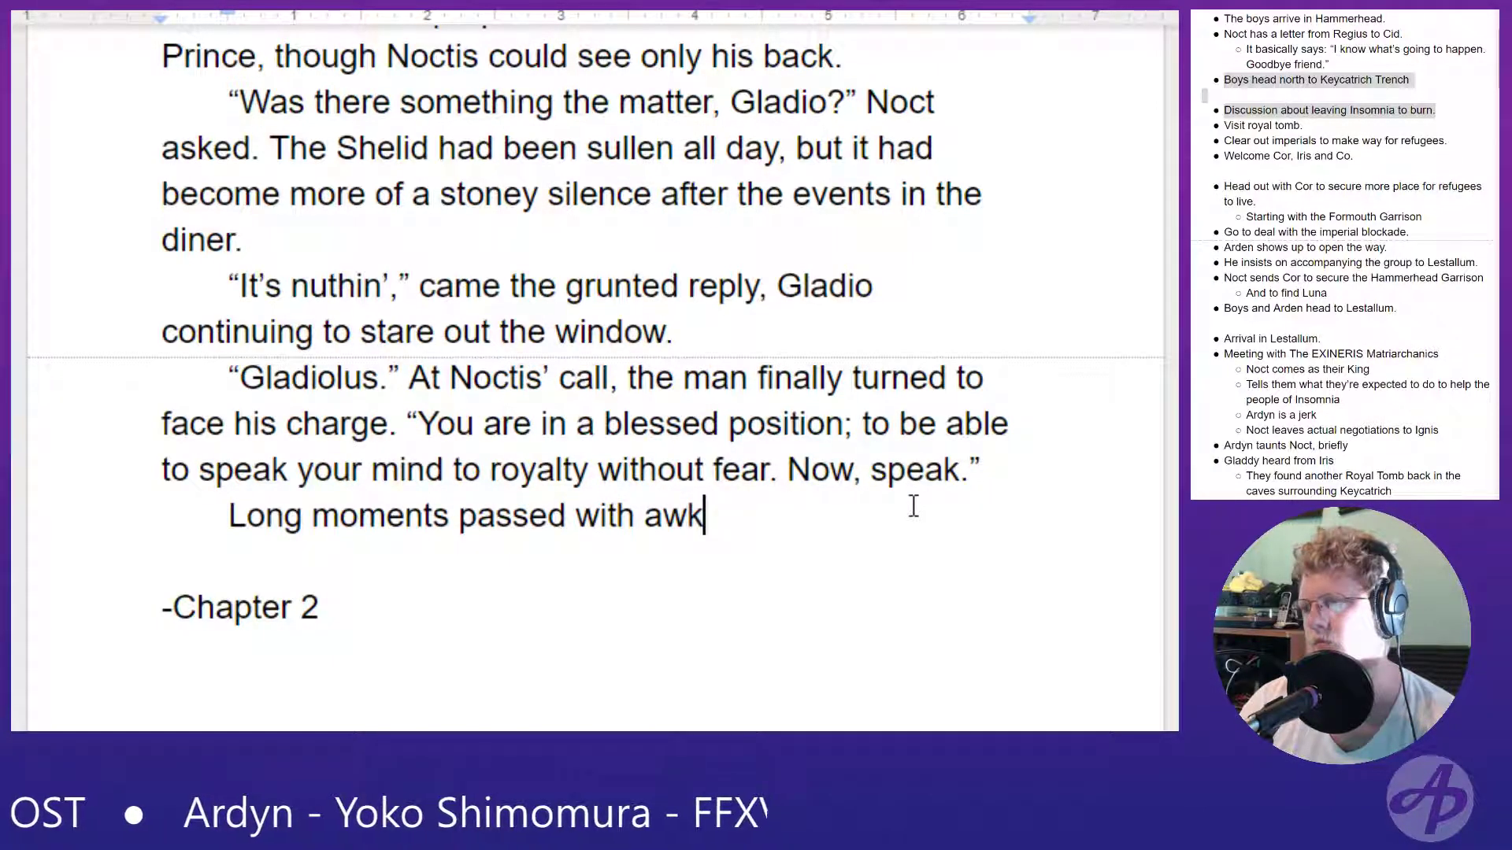
pyautogui.write('ward silenc')
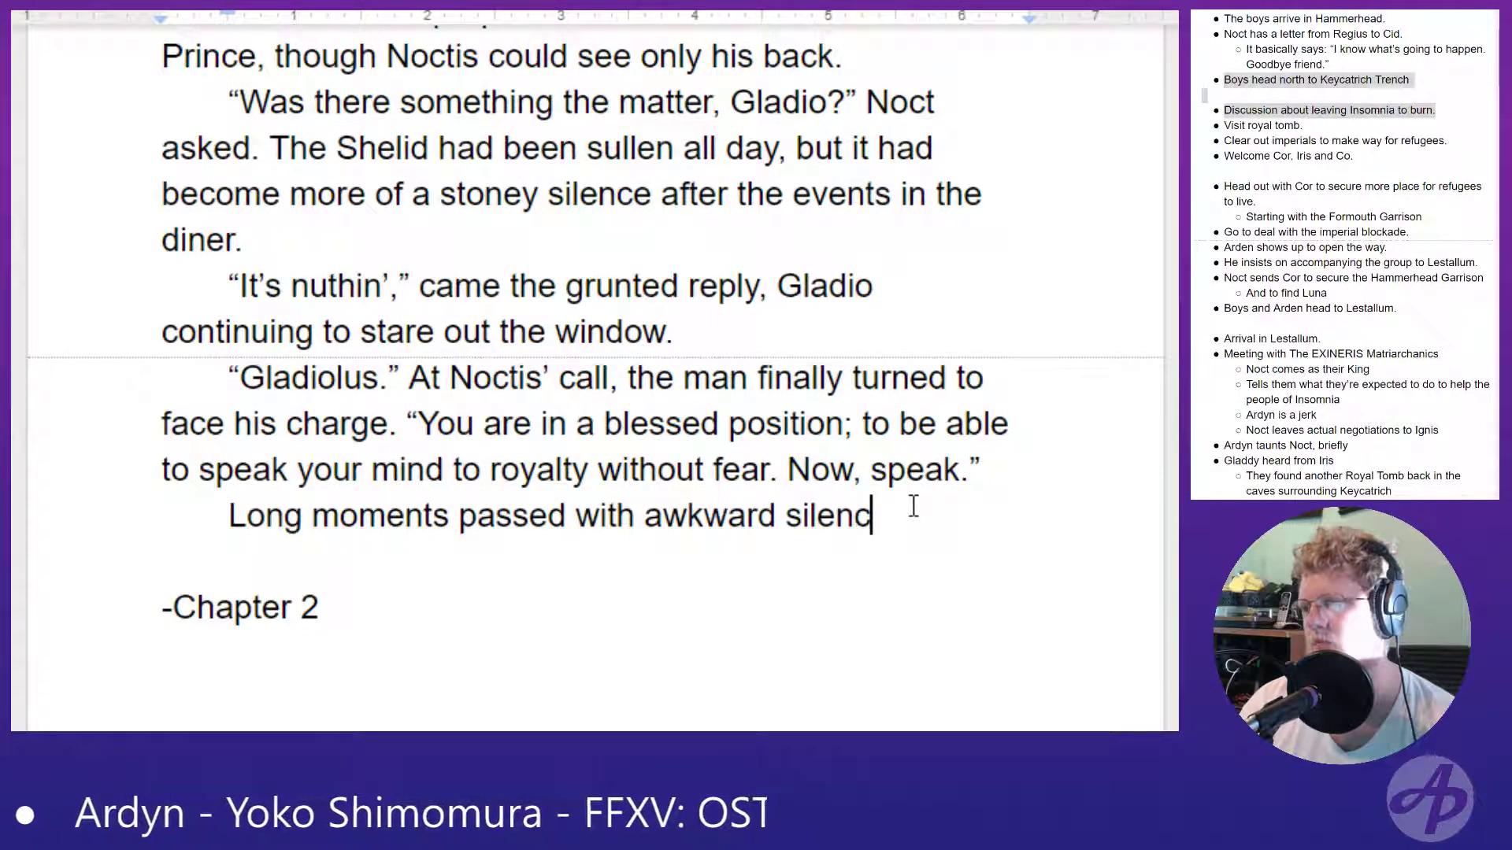
pyautogui.write('e filling the cab')
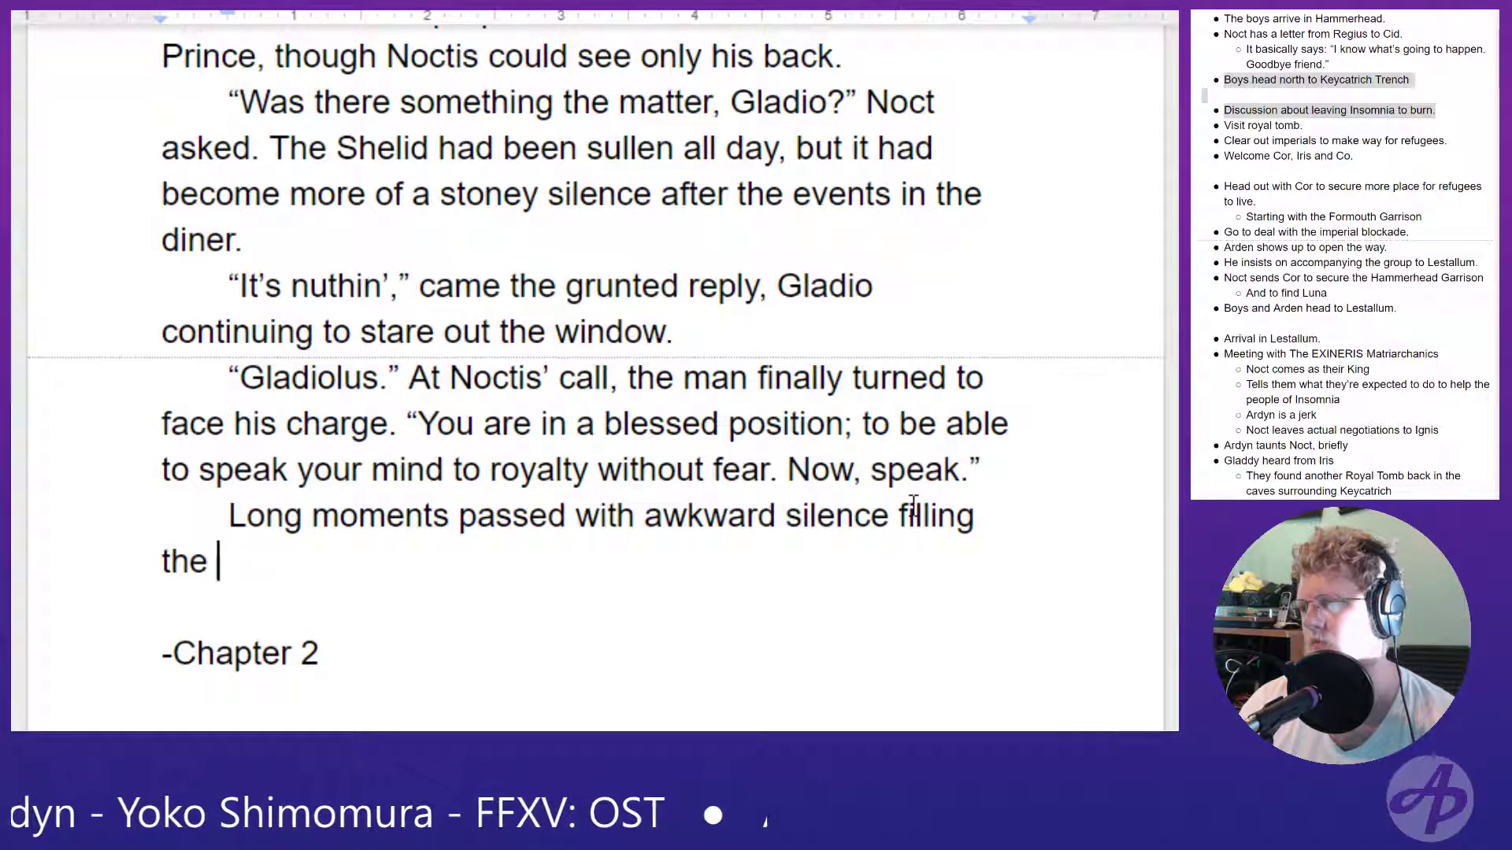
# - Continue the sentence after "Long moments passed with" with "awkward silence filling the cab."
pyautogui.press('BackSpace')
pyautogui.write('cab.')
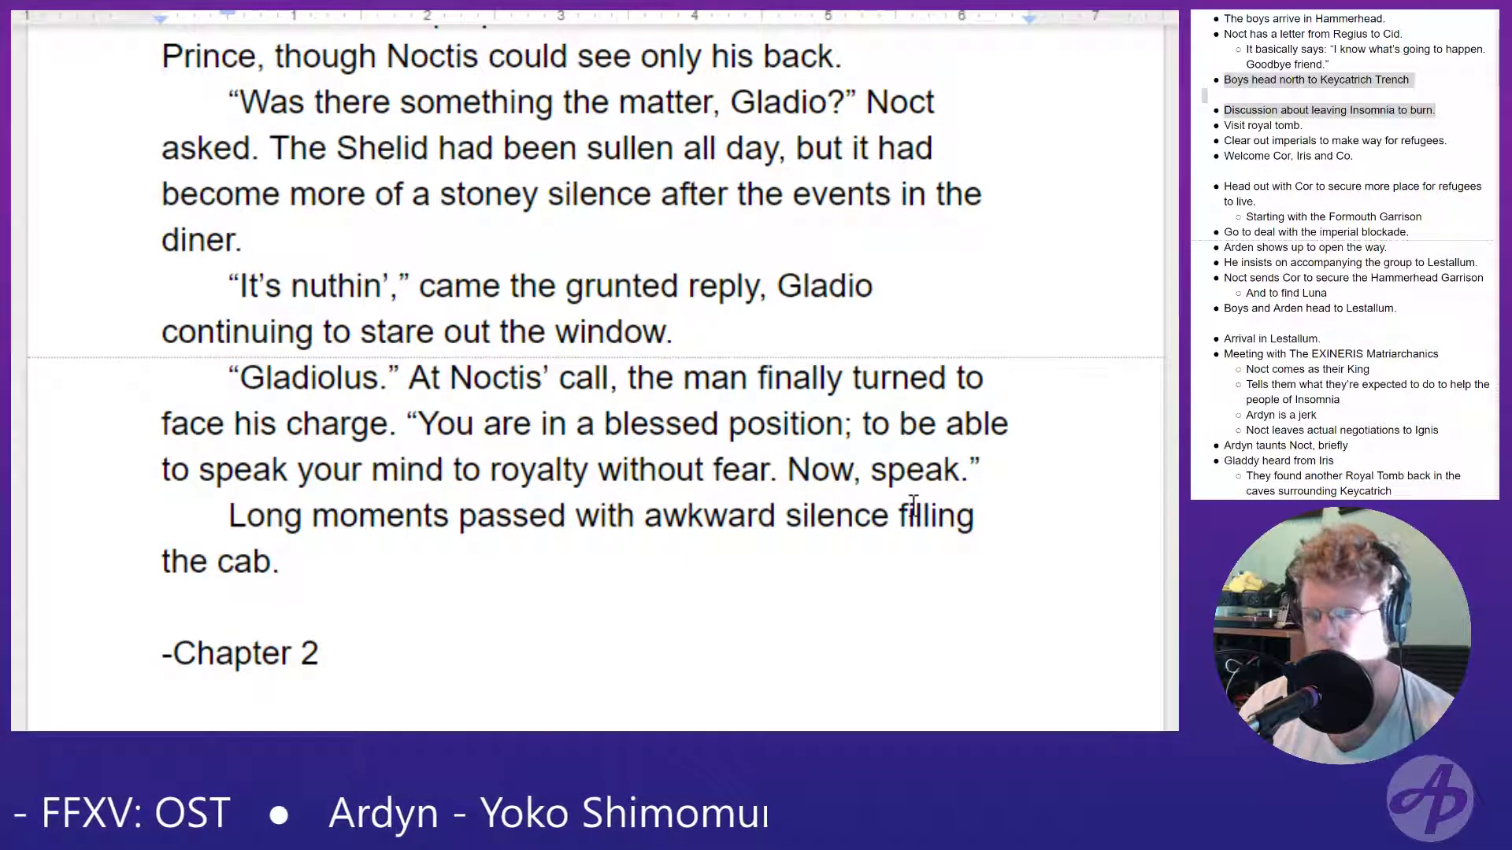
# - Add the sentence "But an Amicitia could never disobey a direct order." after the one about awkward silence
pyautogui.write('But ')
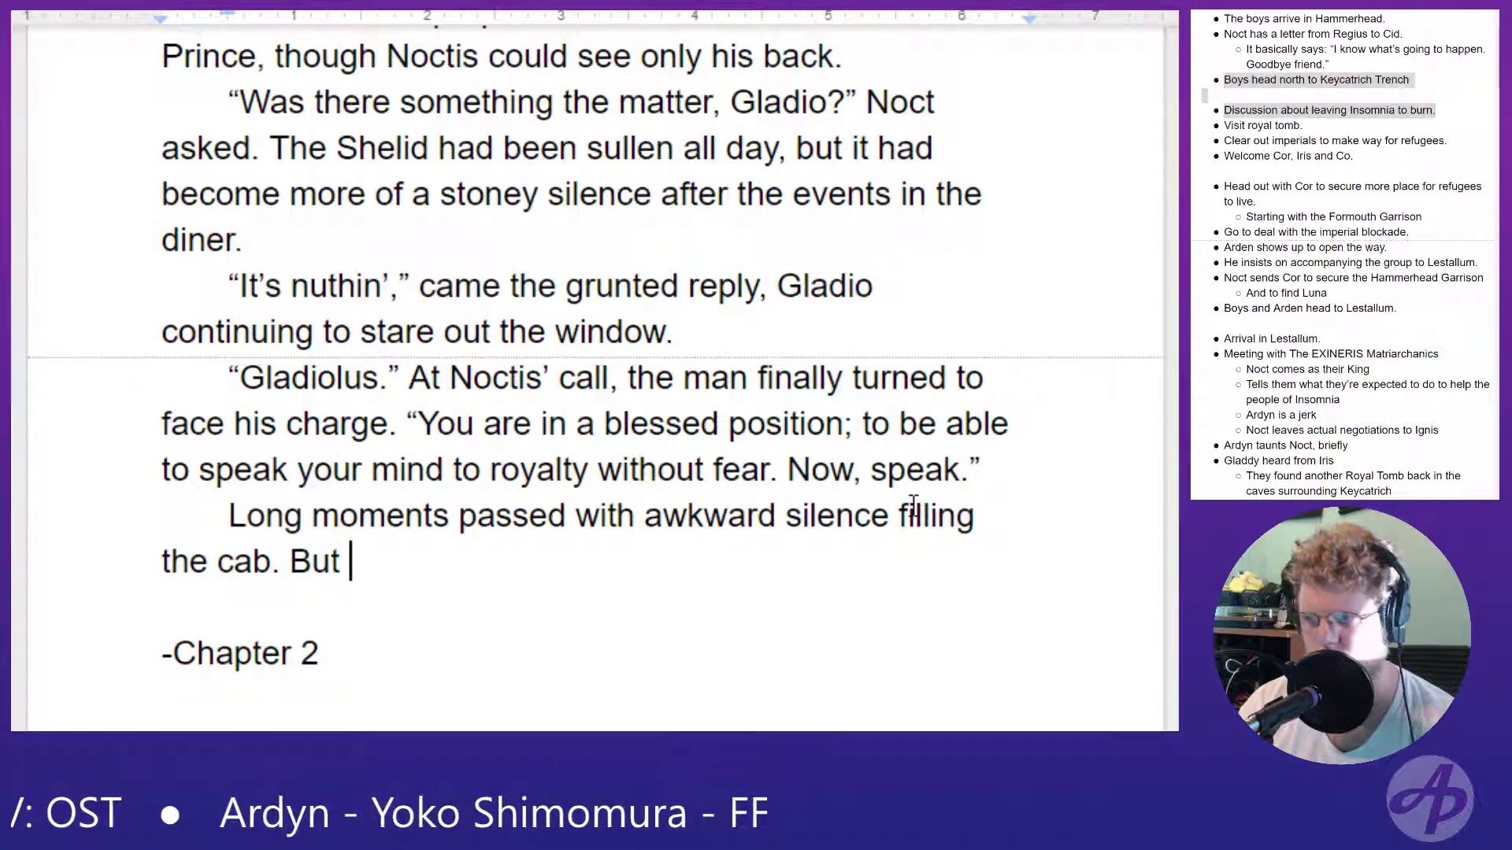
pyautogui.write('and')
pyautogui.press('BackSpace')
pyautogui.write('Amicit')
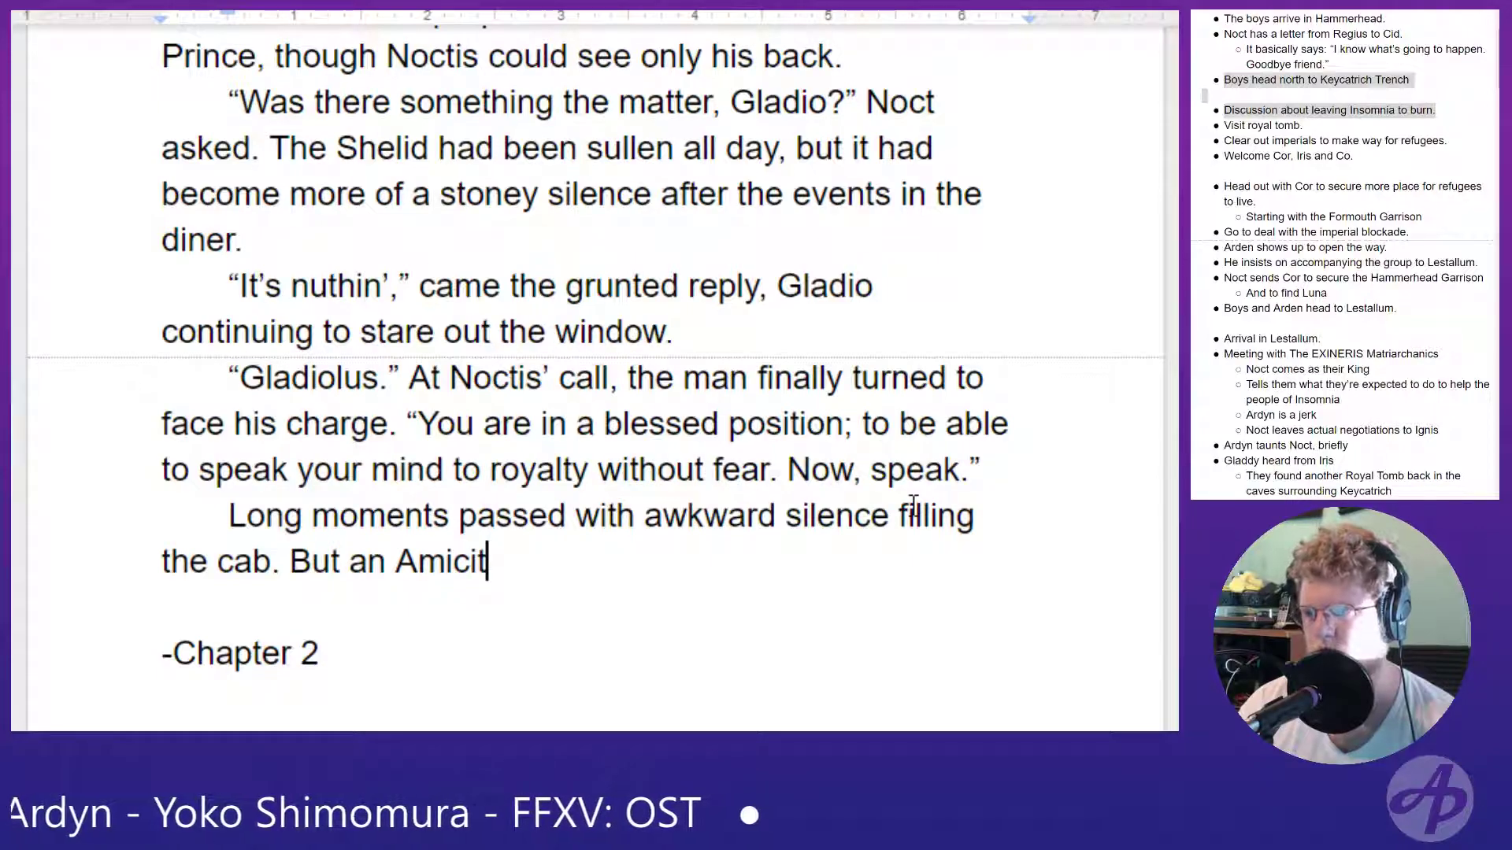
pyautogui.write('ia cou')
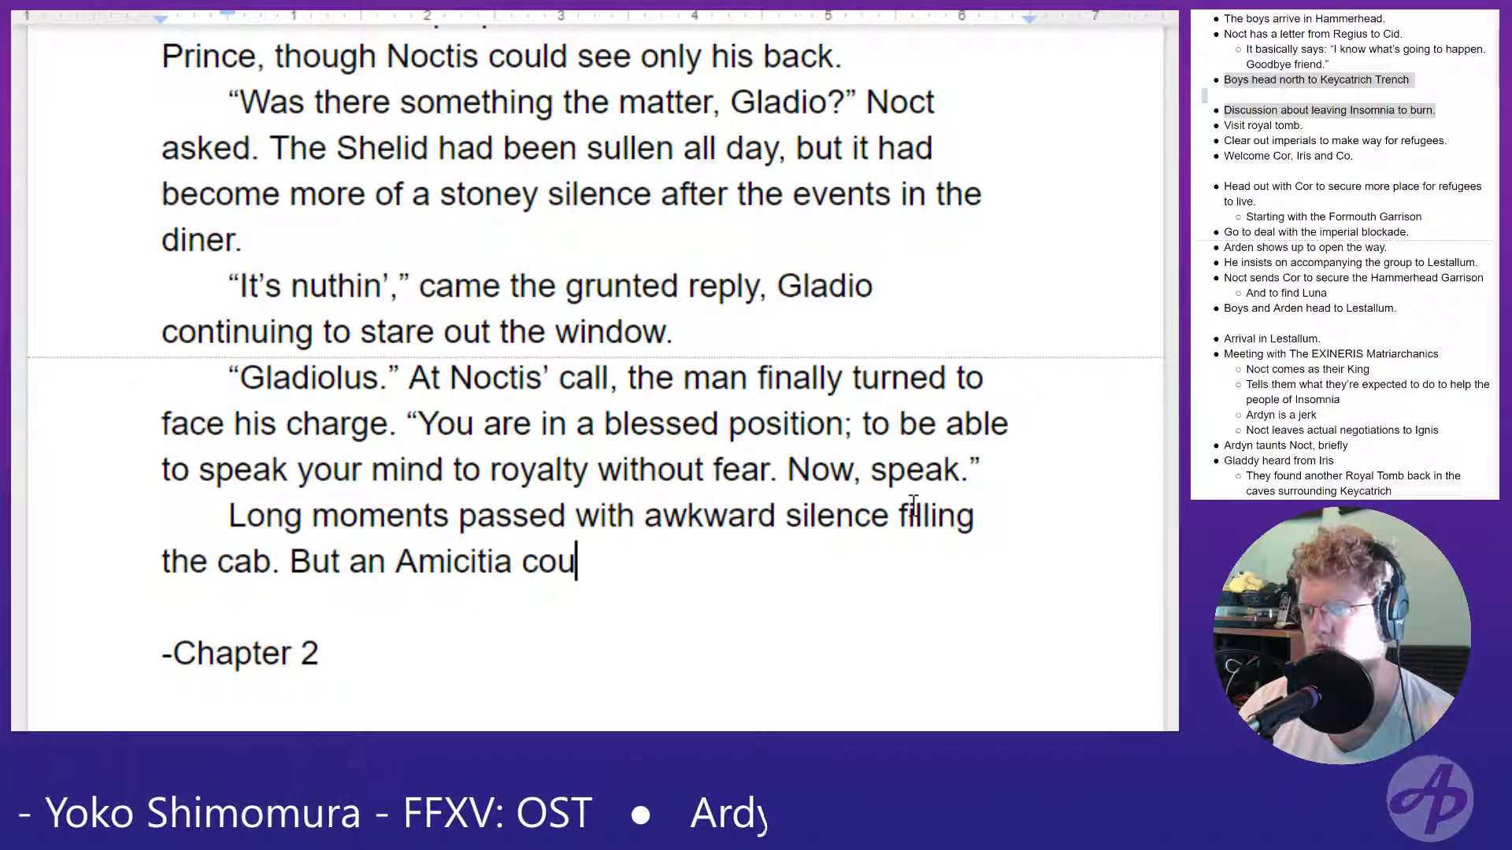
pyautogui.write('ld never ')
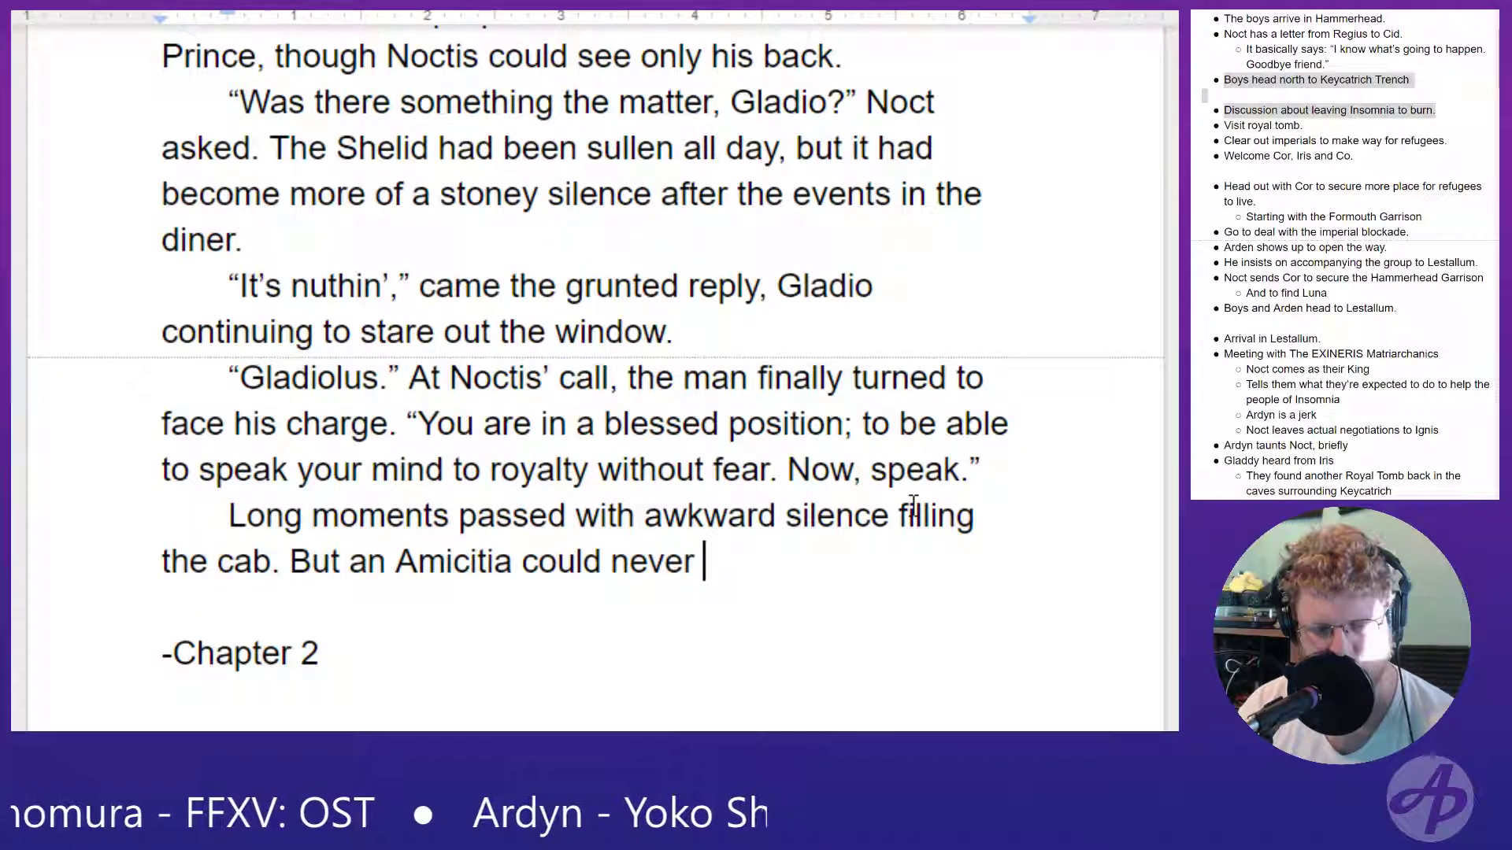
pyautogui.write('disobey a direct od')
pyautogui.press('BackSpace')
pyautogui.write('rder.')
# - Start a new paragraph with Gladio's line “I... I can’t believe we’re leaving Insomnia to burn.”
pyautogui.press('Return')
pyautogui.write('"')
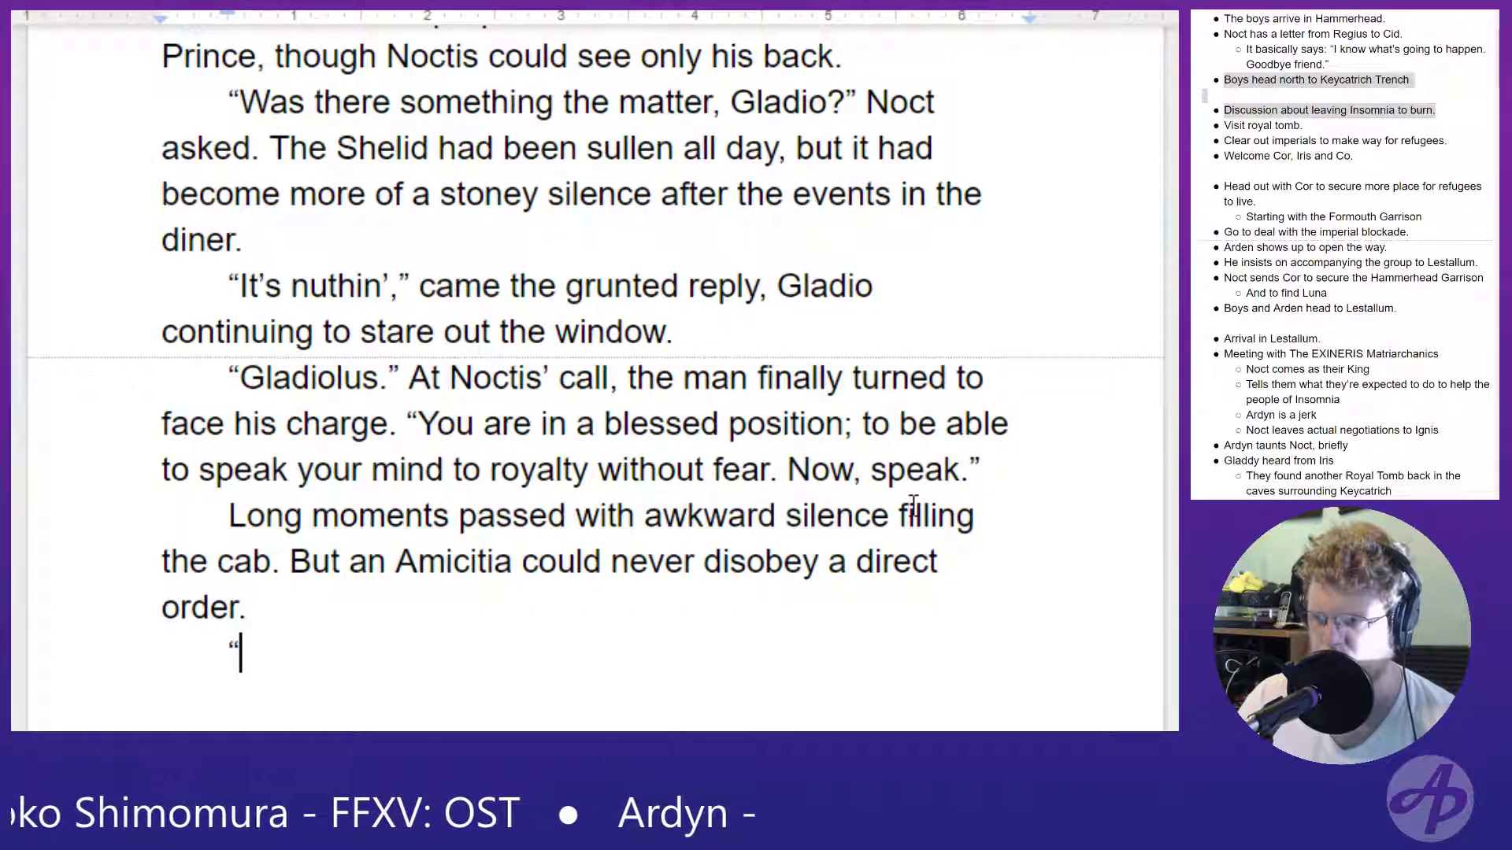
pyautogui.scroll(-3, 756, 439)
pyautogui.write('I')
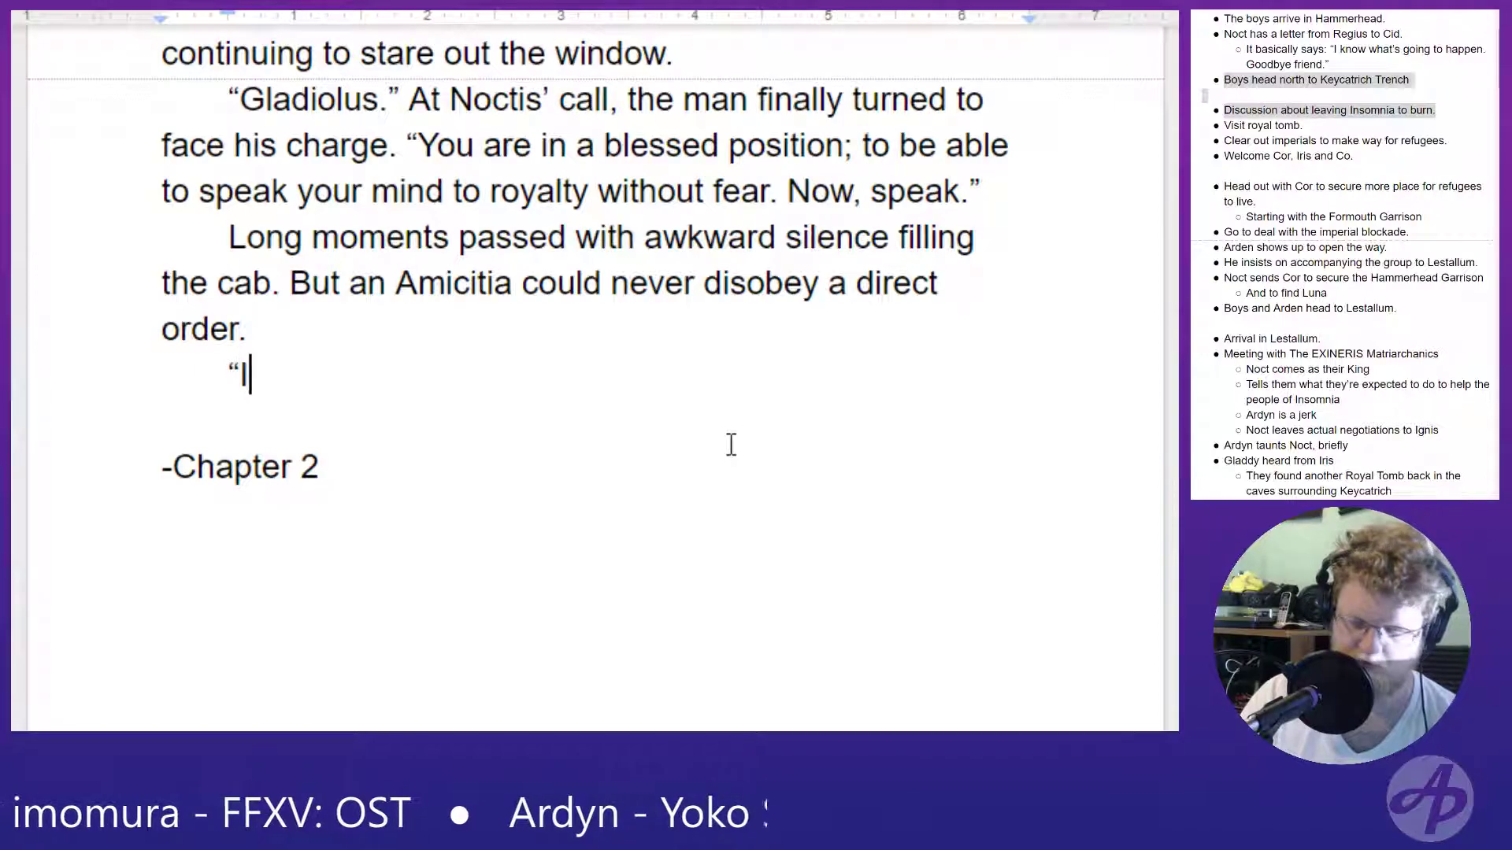
pyautogui.write('..')
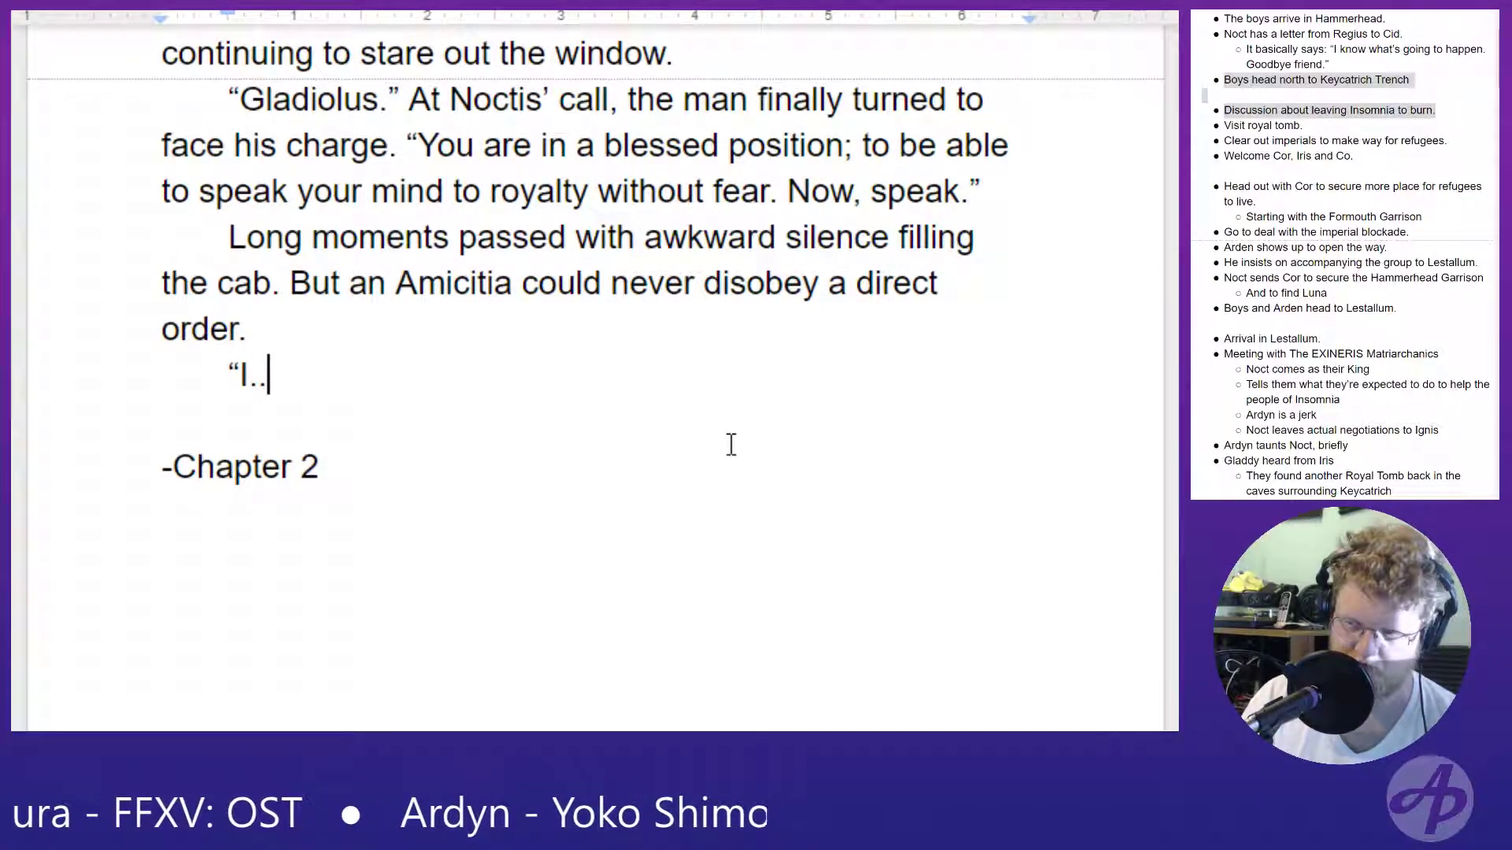
pyautogui.write('. I ca')
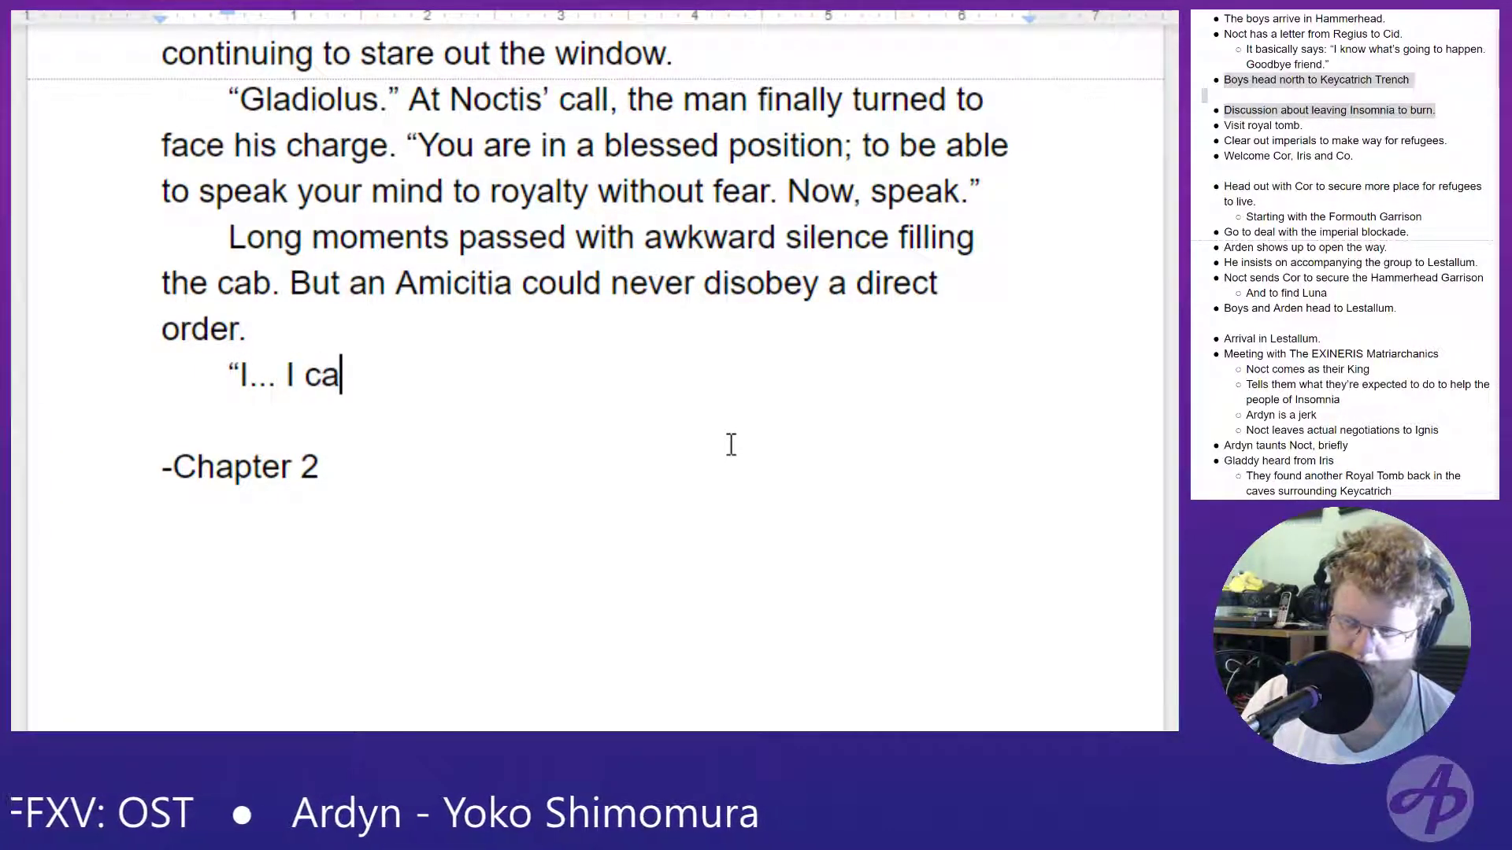
pyautogui.write("n't belie")
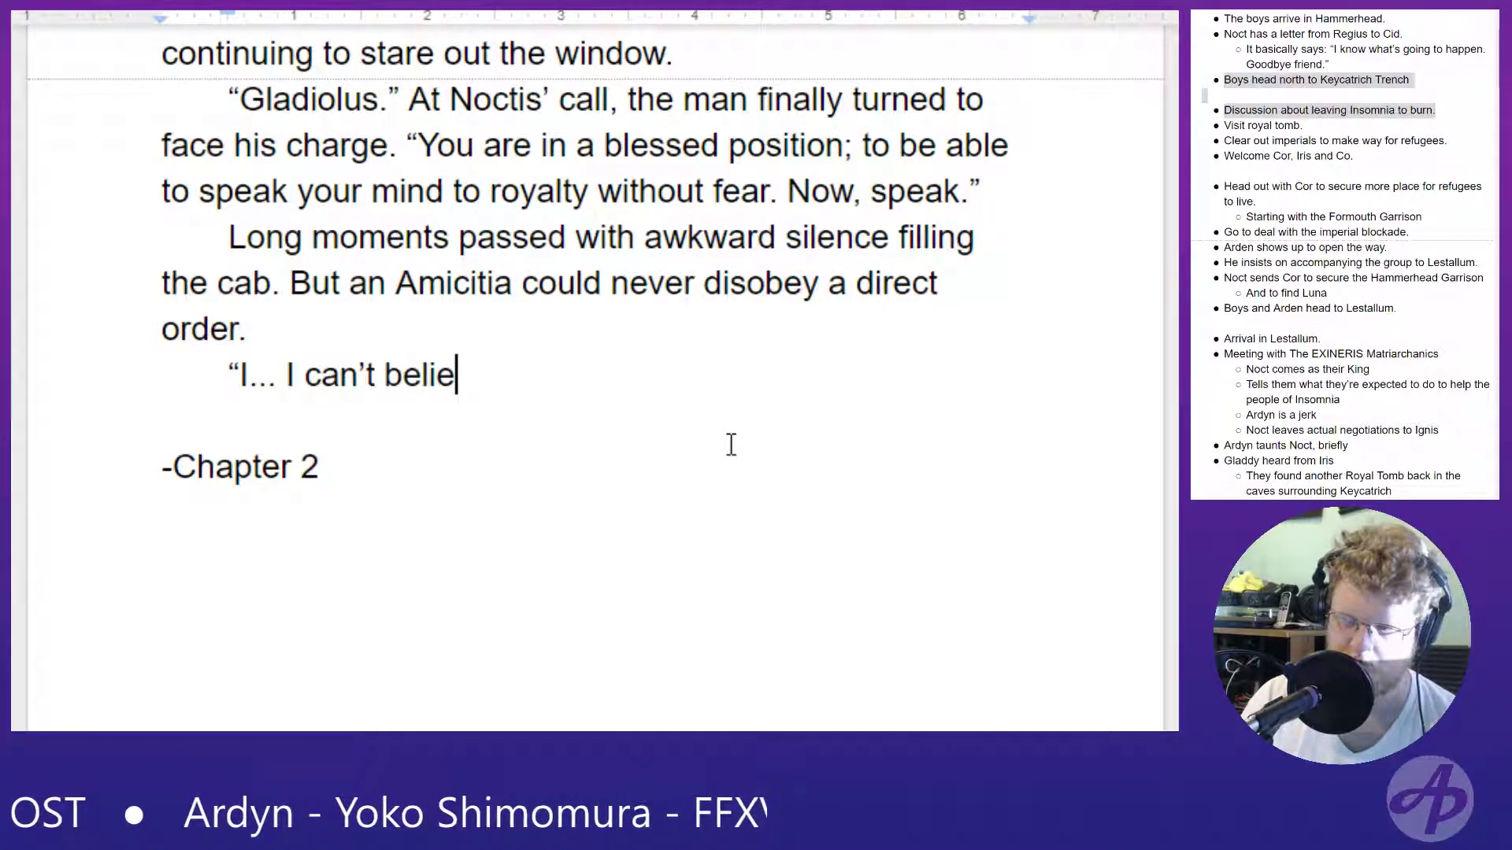
pyautogui.write("ve we're lea")
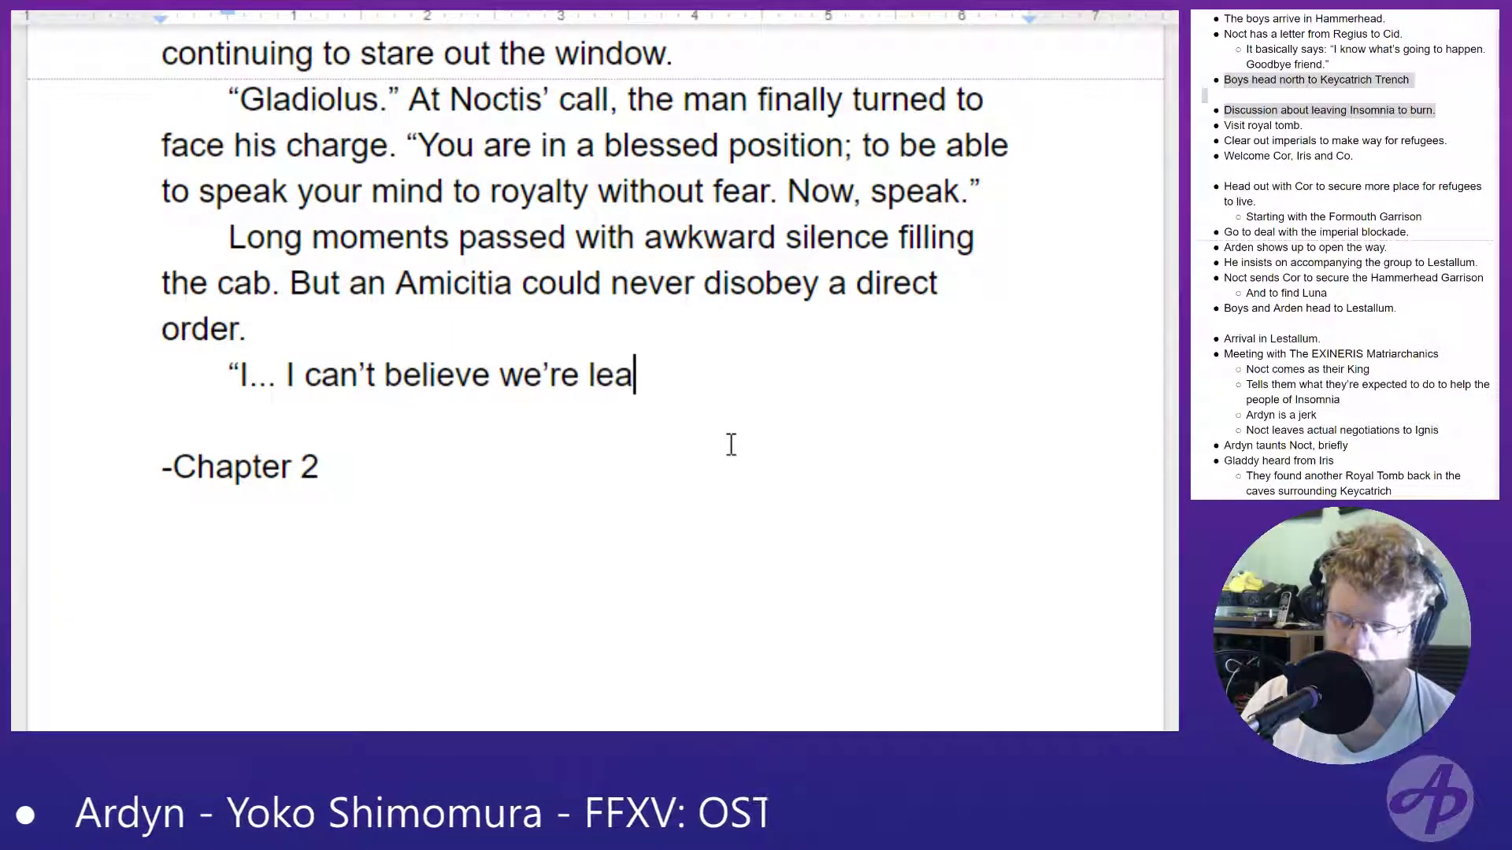
pyautogui.write('ving Insom')
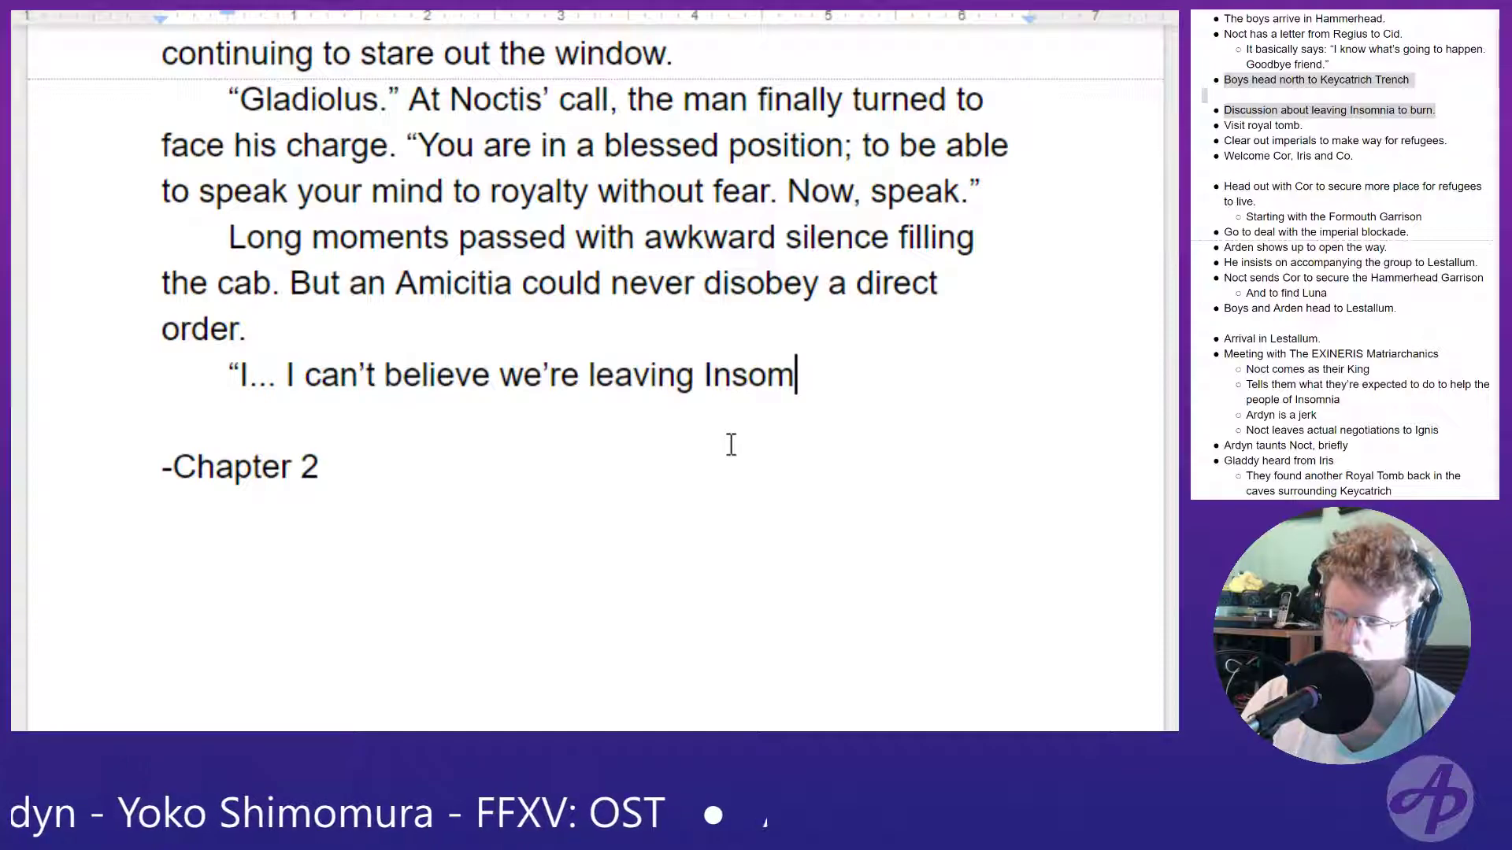
pyautogui.write('nia to burn.')
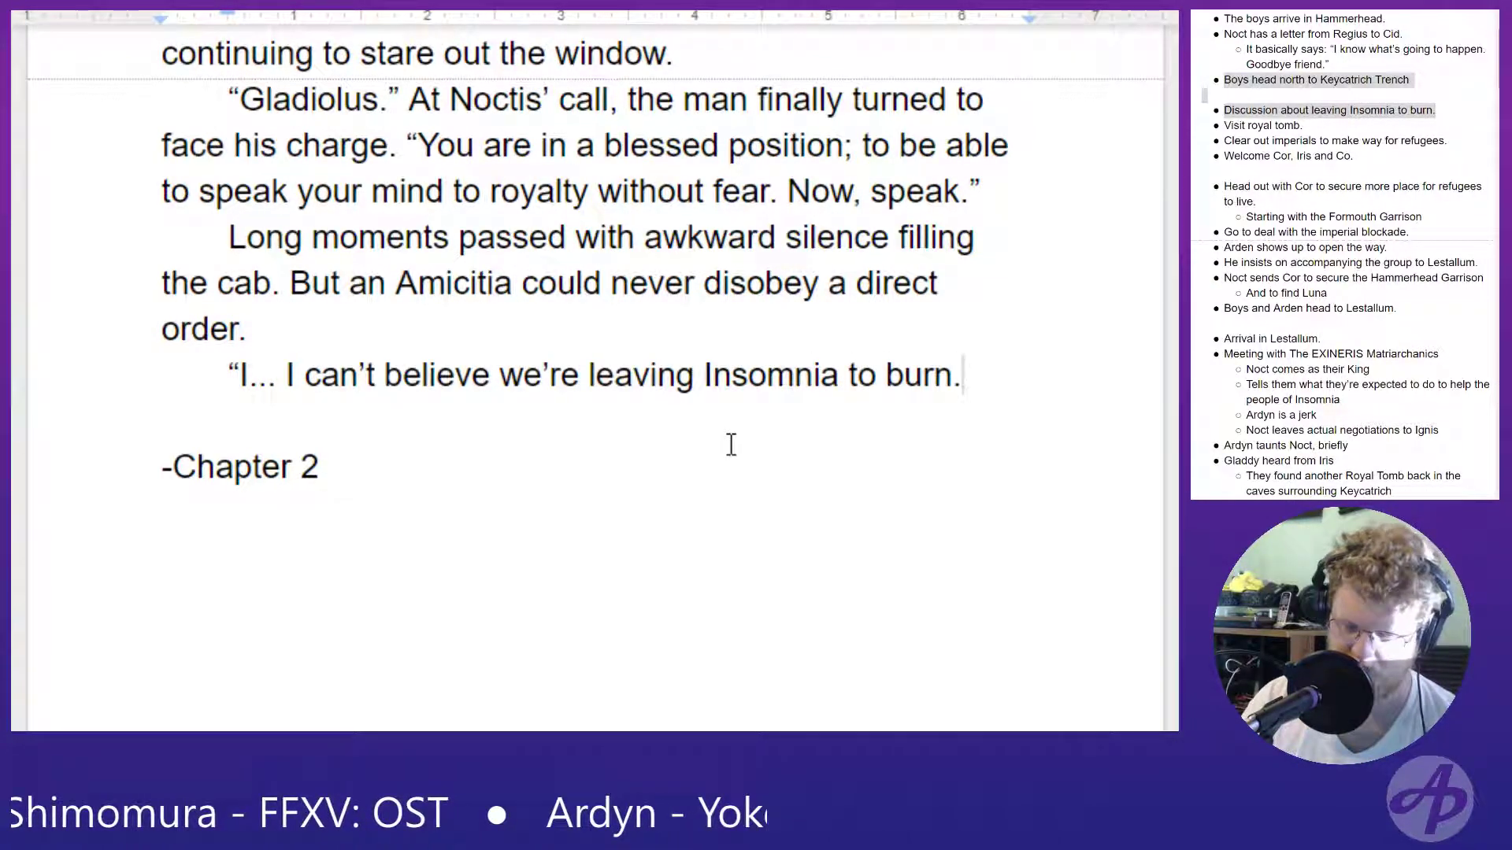
pyautogui.press('BackSpace')
pyautogui.write('1')
pyautogui.press('BackSpace')
pyautogui.write('."')
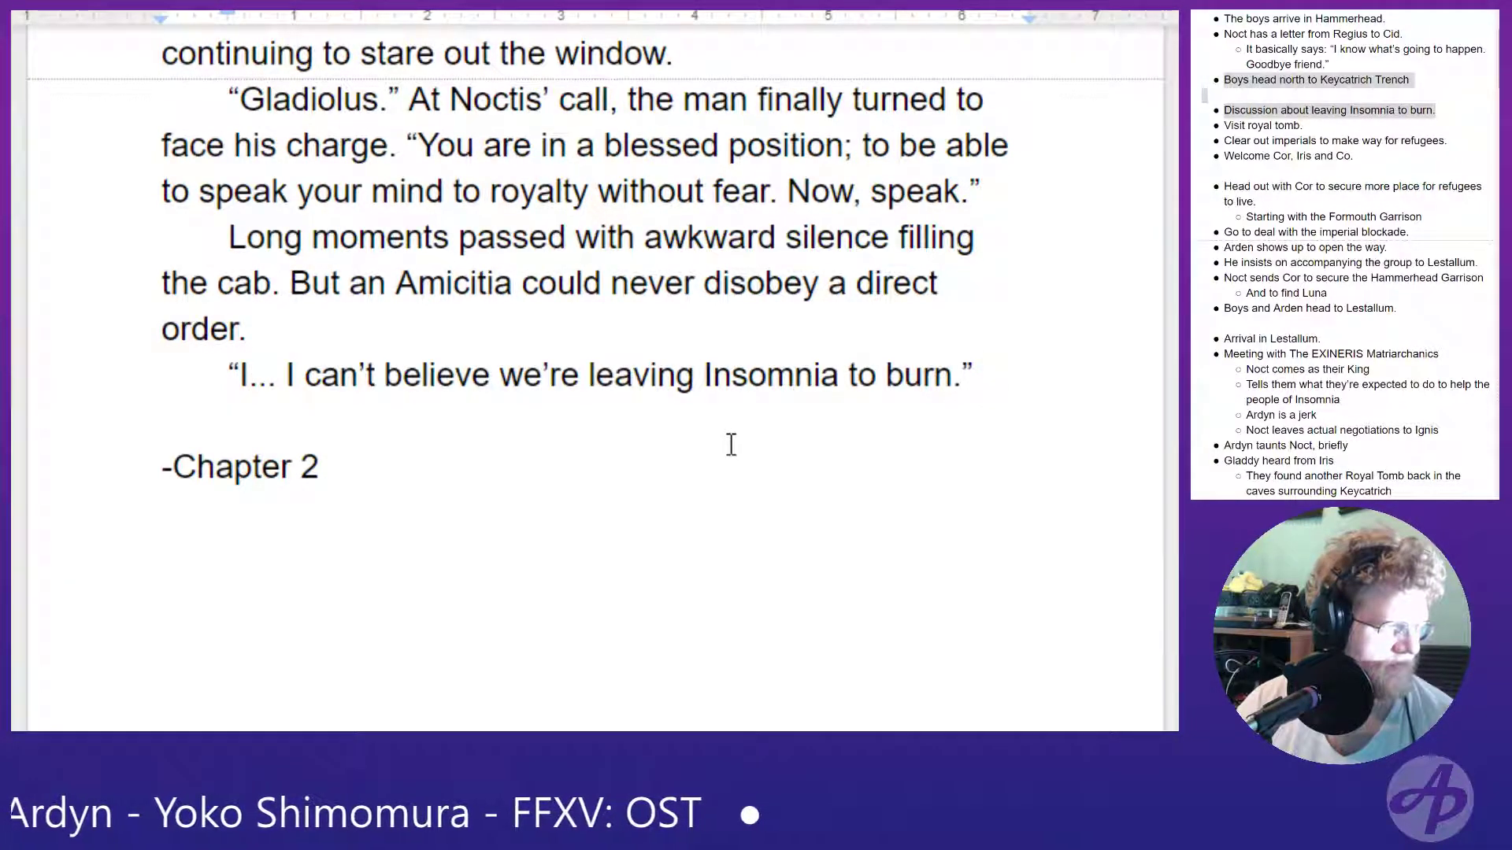
# - Change the period closing Gladio's line to a comma inside the quotation mark and begin a dialogue tag with "came"
pyautogui.write('came')
pyautogui.press('BackSpace')
pyautogui.press('BackSpace')
pyautogui.press('BackSpace')
pyautogui.press('BackSpace')
pyautogui.press('BackSpace')
pyautogui.press('BackSpace')
pyautogui.press('BackSpace')
pyautogui.write(',” came ')
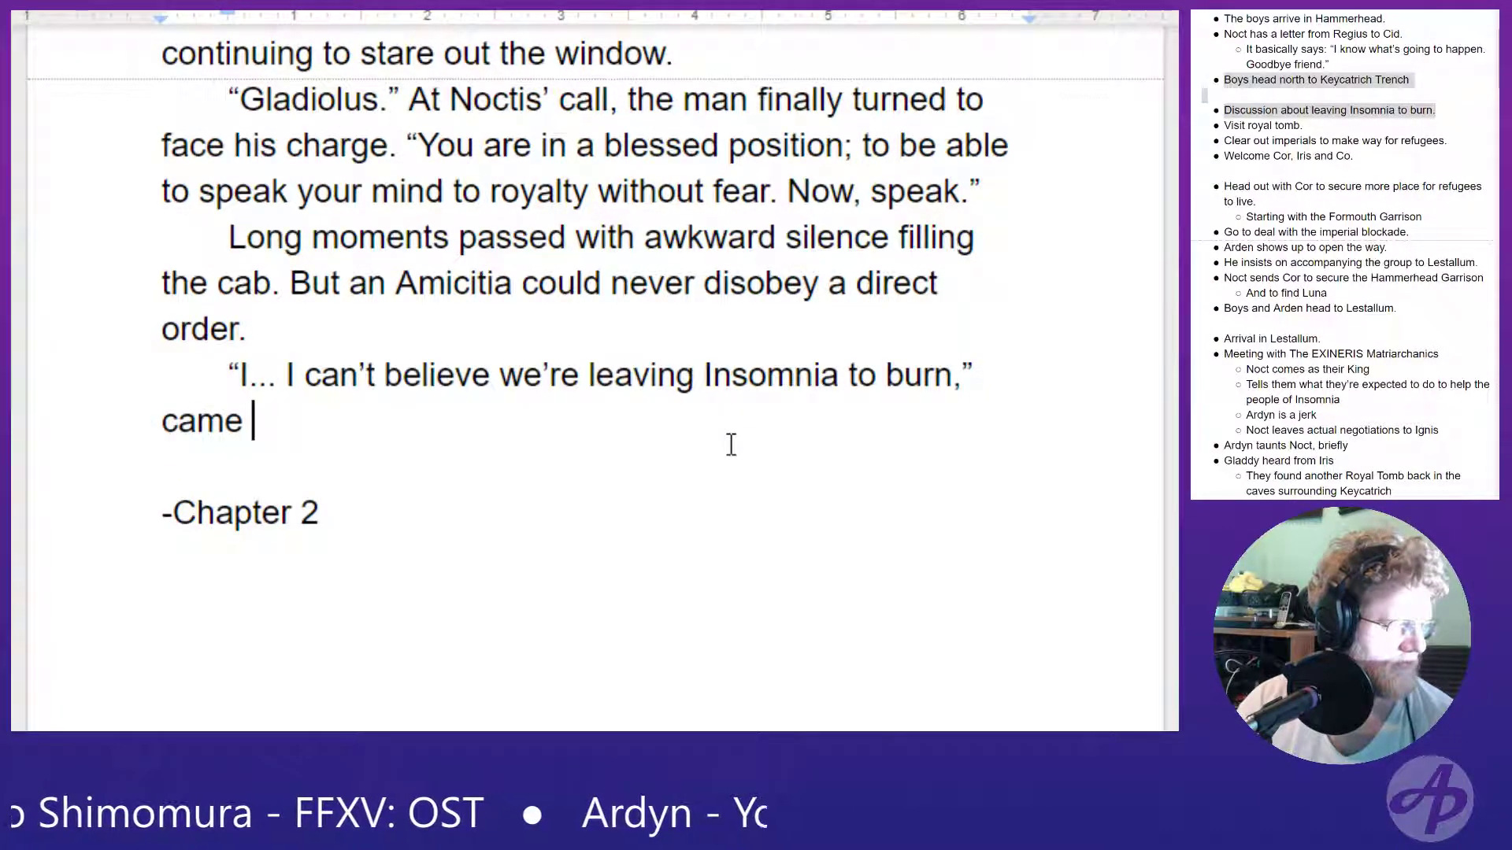
pyautogui.write('h')
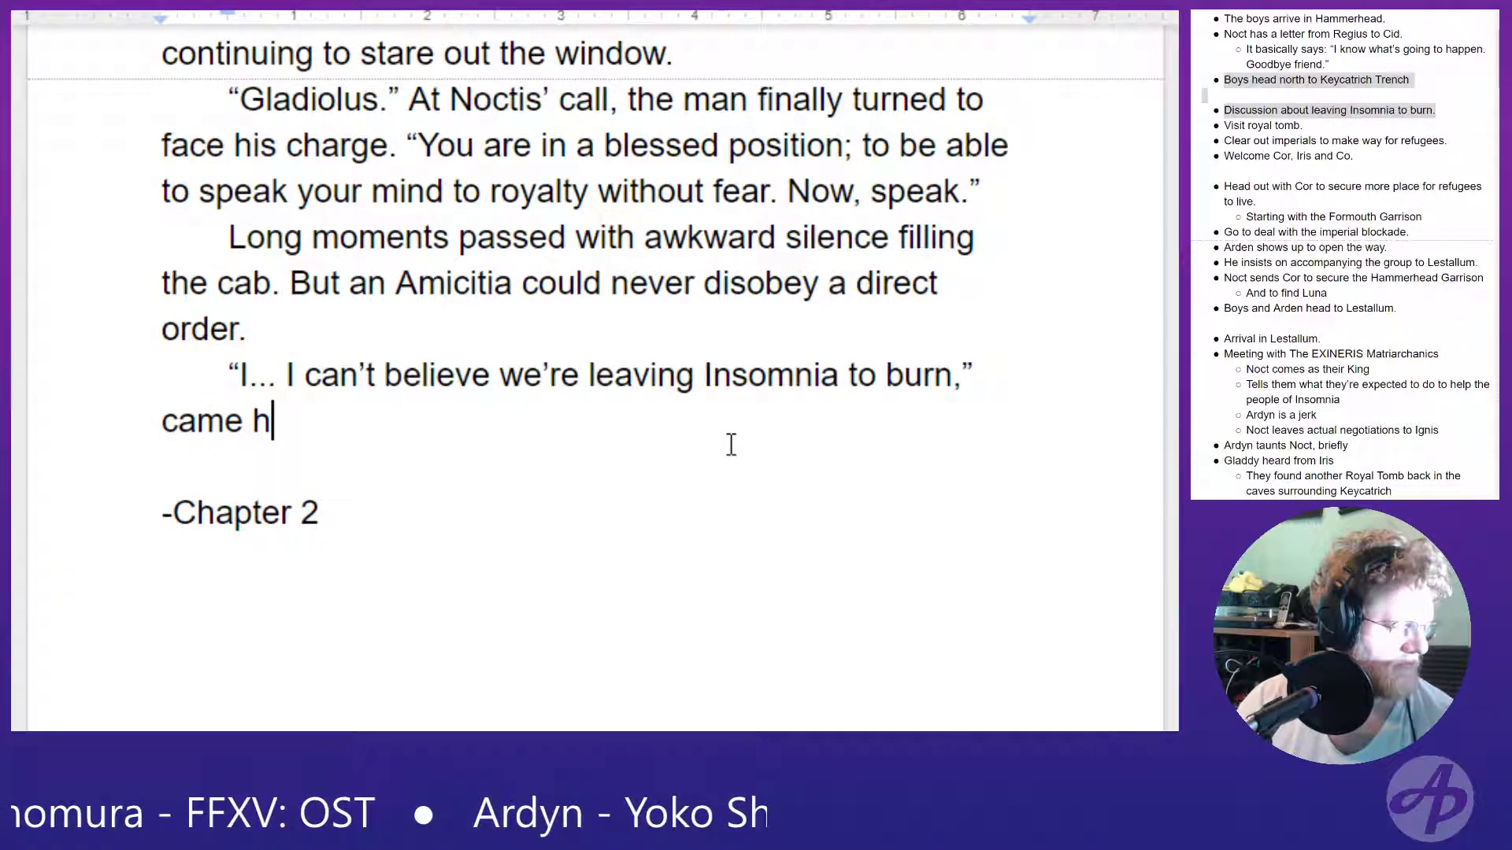
# - Replace the started dialogue tag with "he came out with finally." and open a new quotation after it
pyautogui.press('BackSpace')
pyautogui.press('BackSpace')
pyautogui.press('BackSpace')
pyautogui.press('BackSpace')
pyautogui.press('BackSpace')
pyautogui.press('BackSpace')
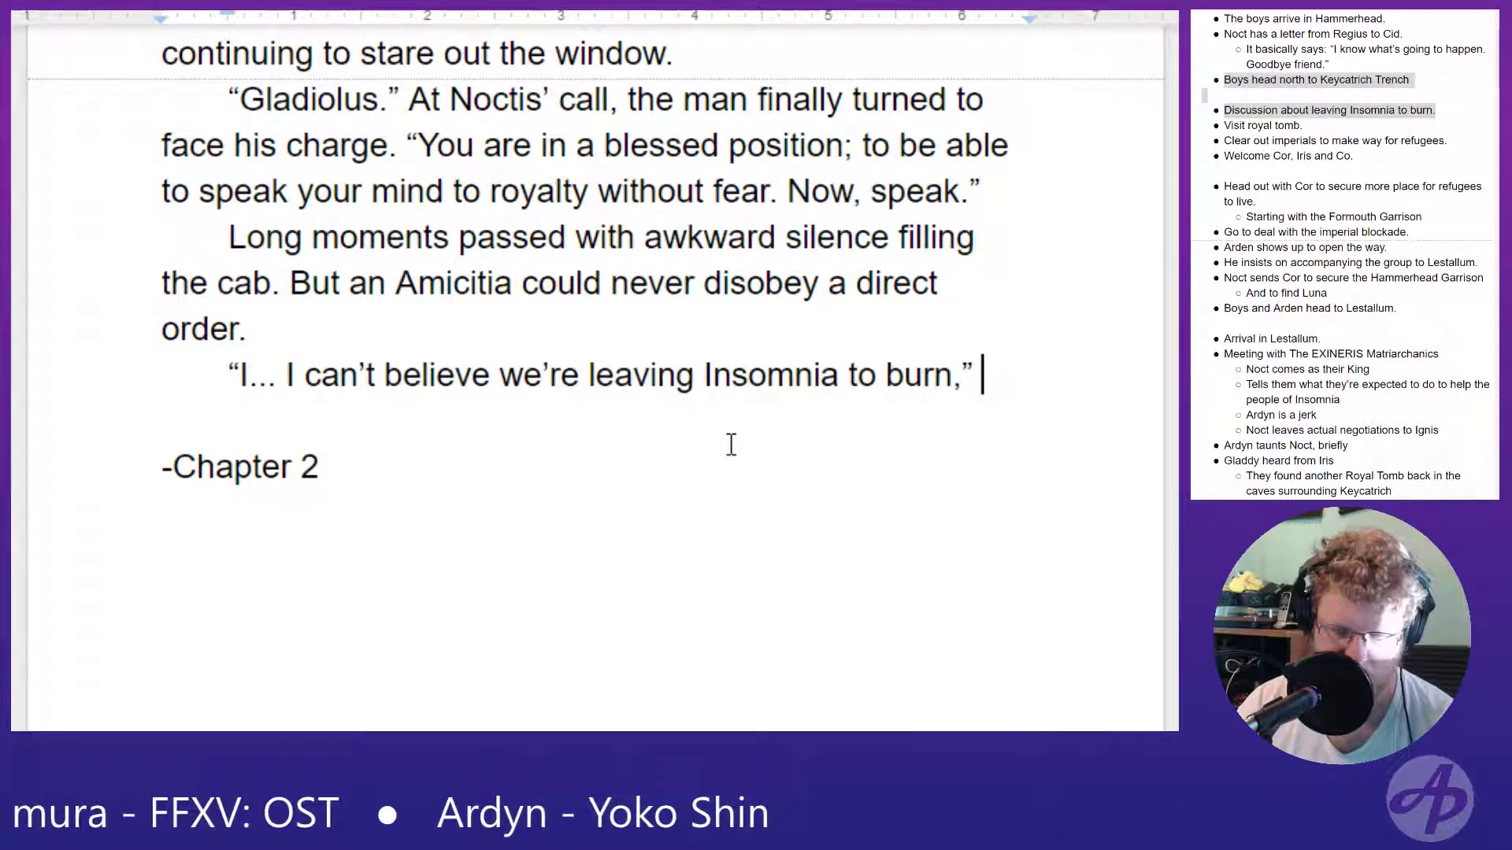
pyautogui.write('he')
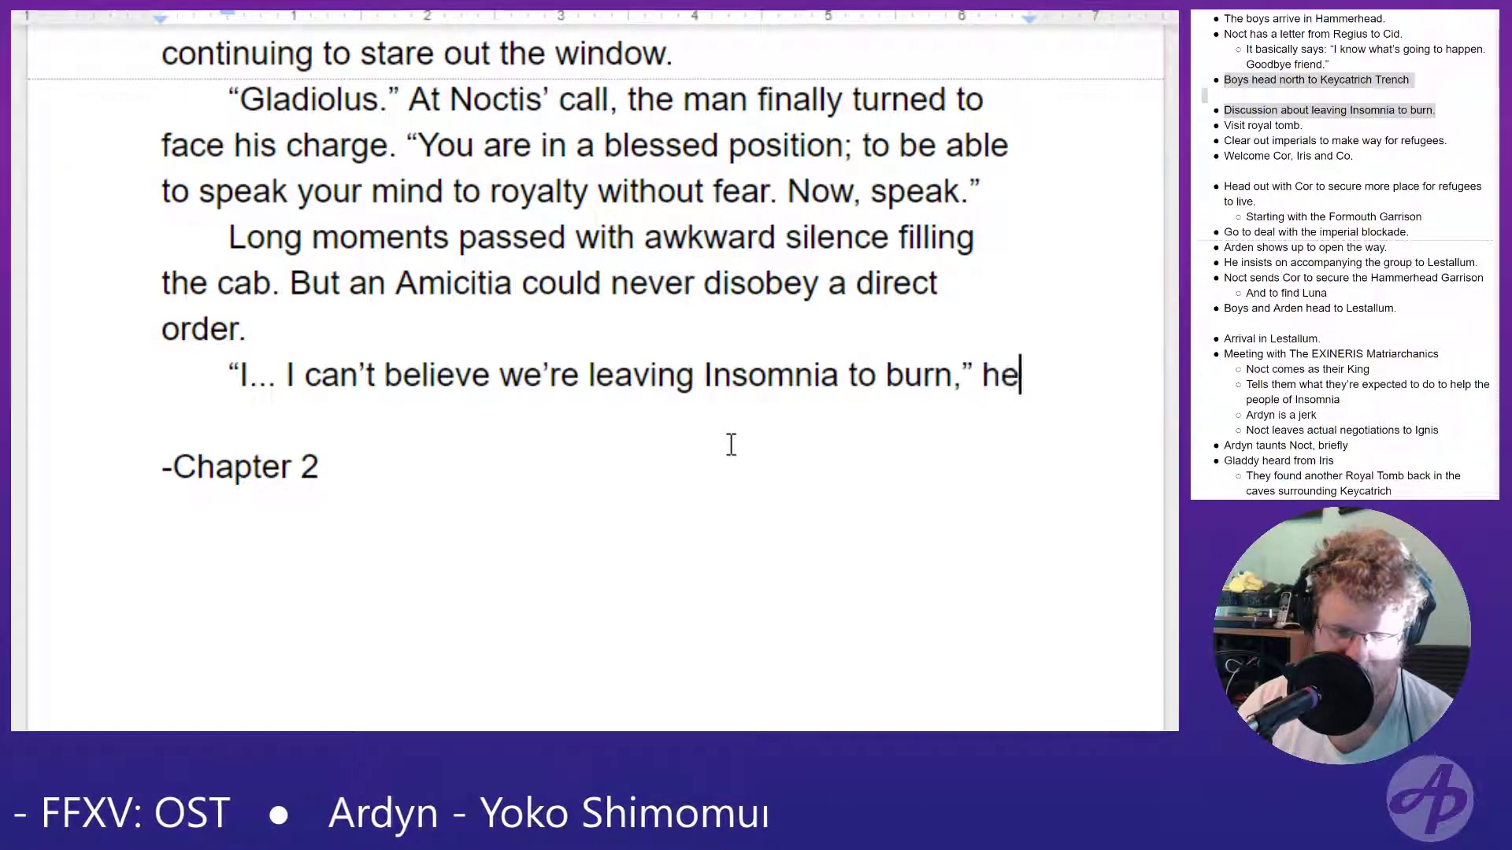
pyautogui.write(' came ot')
pyautogui.press('BackSpace')
pyautogui.write('ut w')
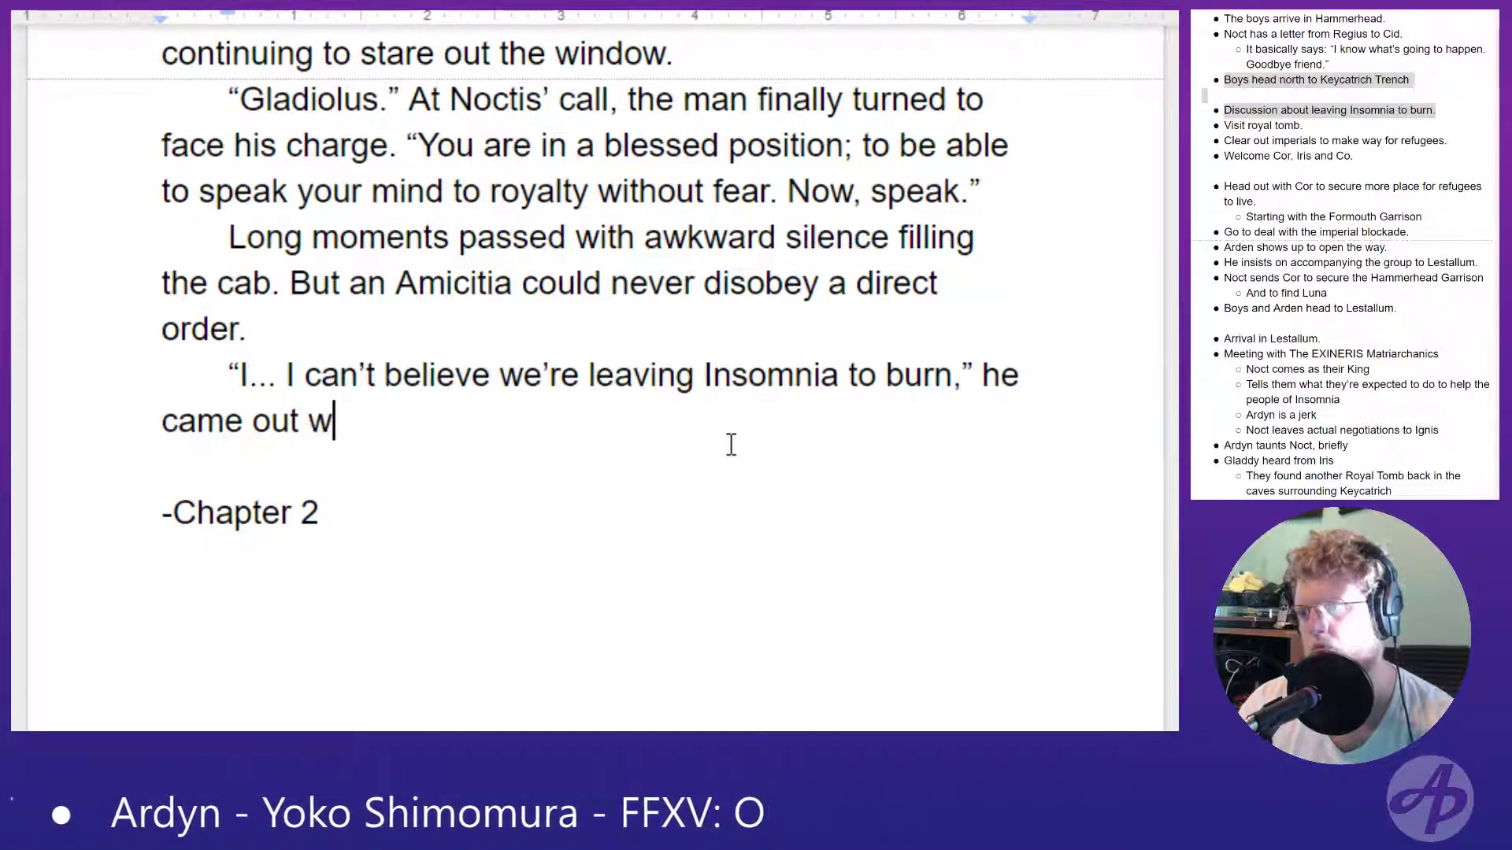
pyautogui.write('ith finally. “')
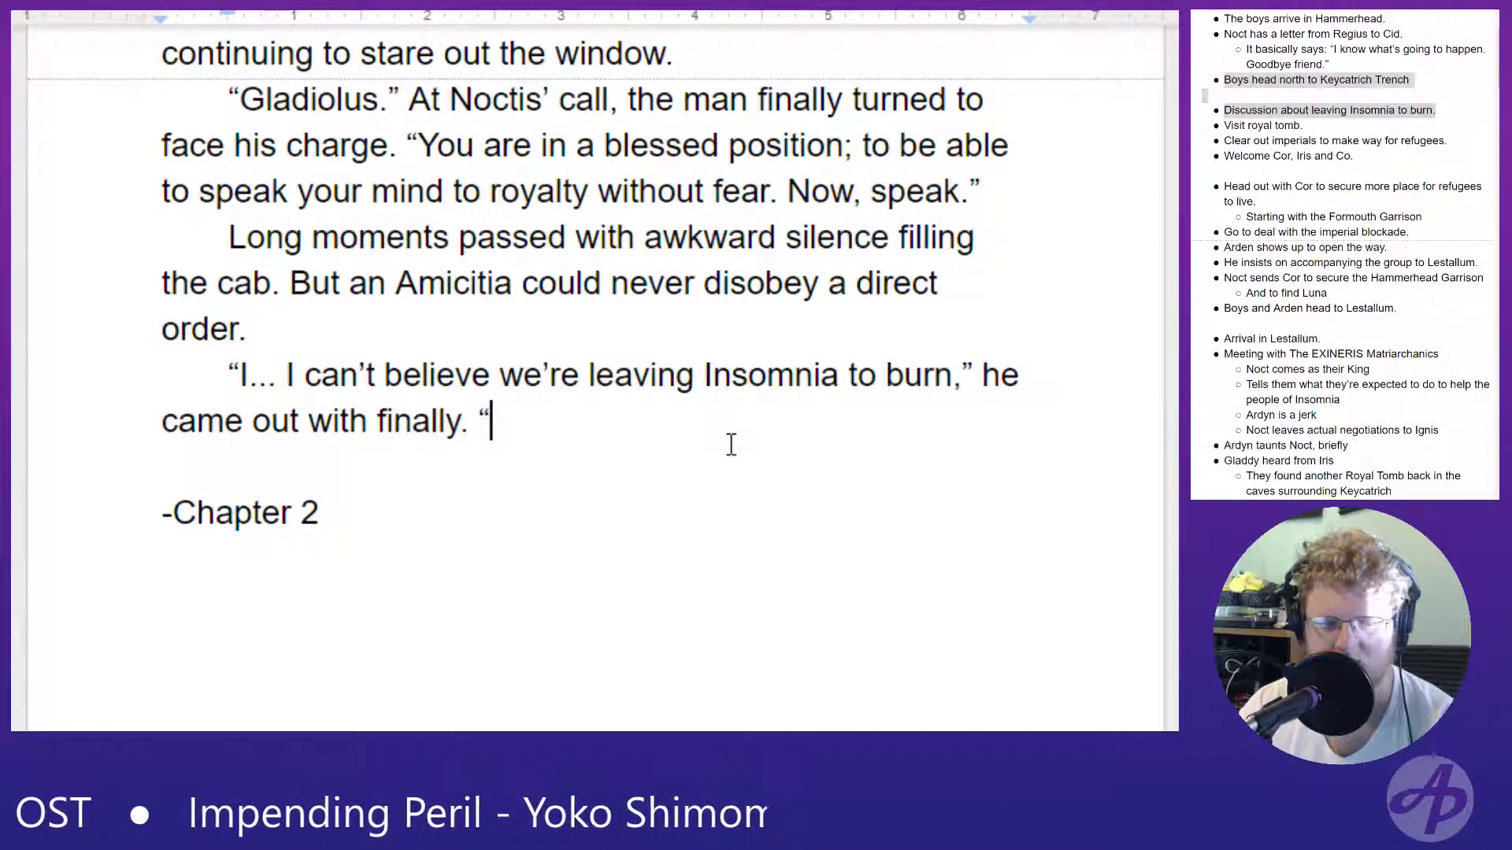
pyautogui.write('I mean, t')
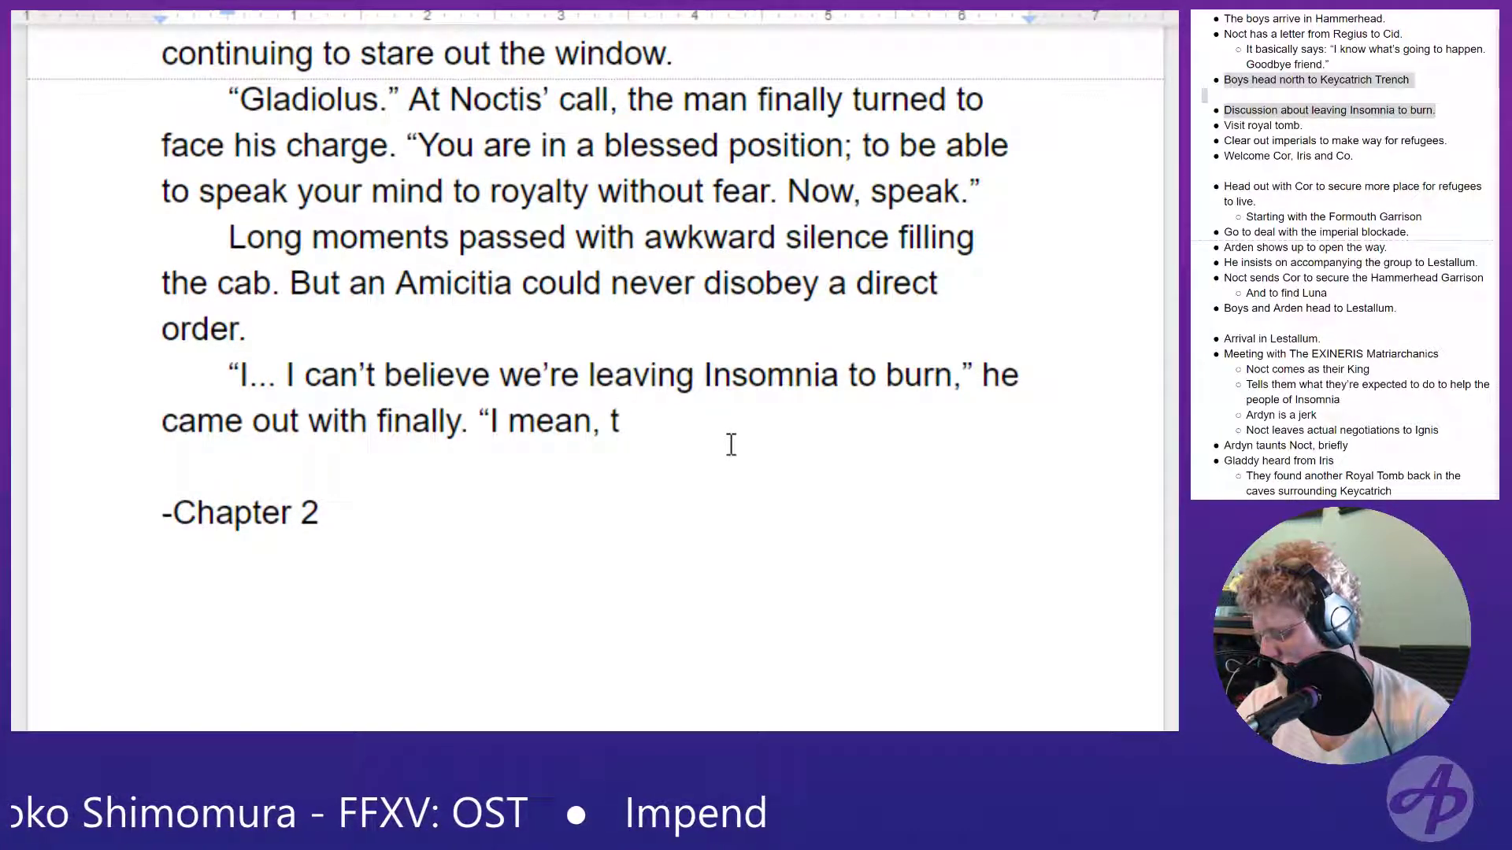
pyautogui.write('hou')
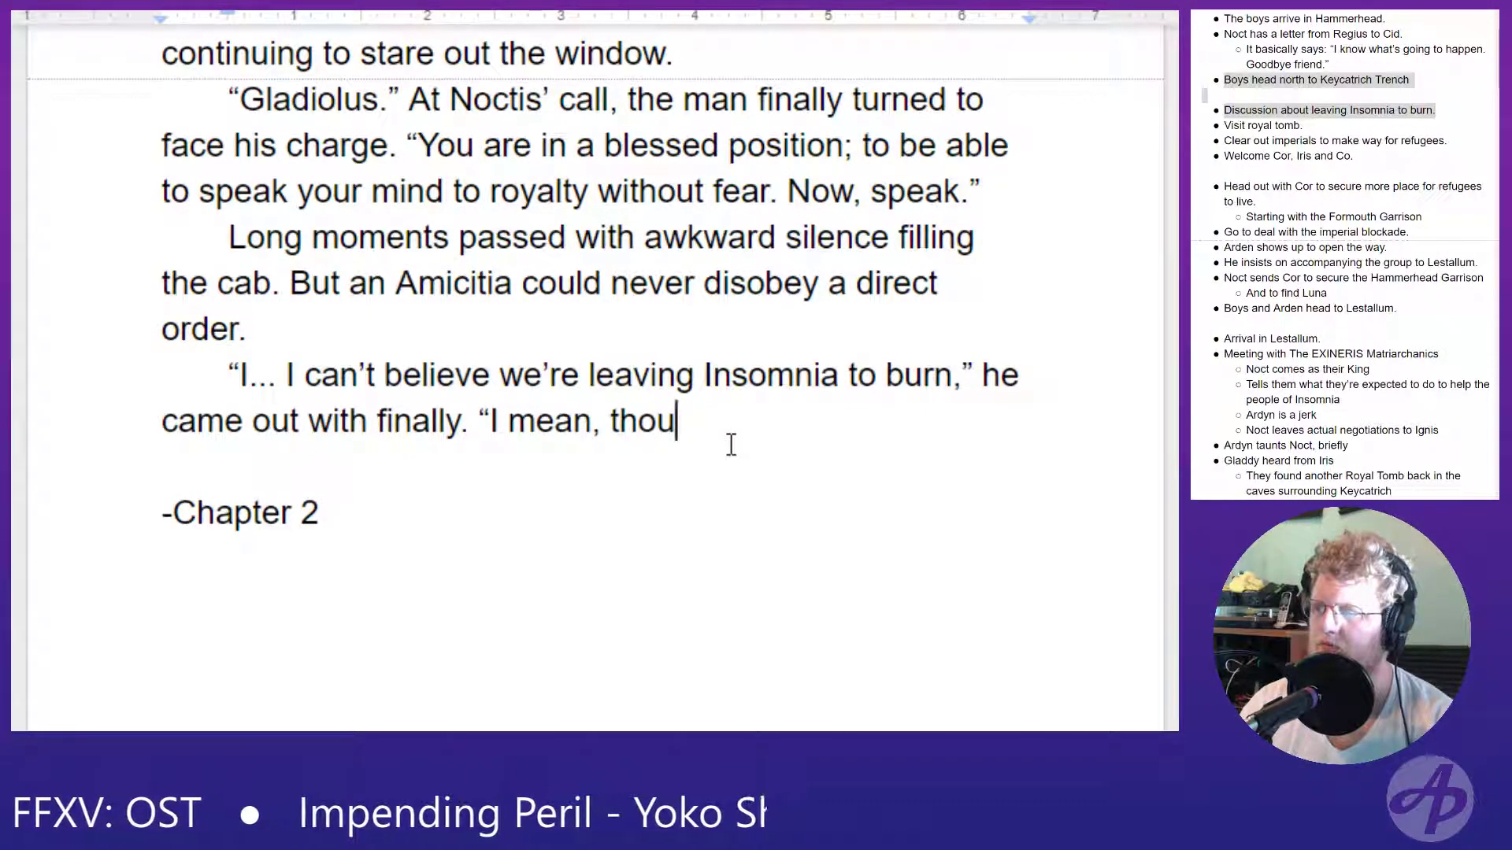
pyautogui.press('BackSpace')
pyautogui.press('BackSpace')
pyautogui.press('BackSpace')
pyautogui.press('BackSpace')
pyautogui.press('BackSpace')
pyautogui.press('BackSpace')
pyautogui.press('BackSpace')
pyautogui.press('BackSpace')
pyautogui.press('BackSpace')
pyautogui.press('BackSpace')
pyautogui.press('BackSpace')
pyautogui.press('BackSpace')
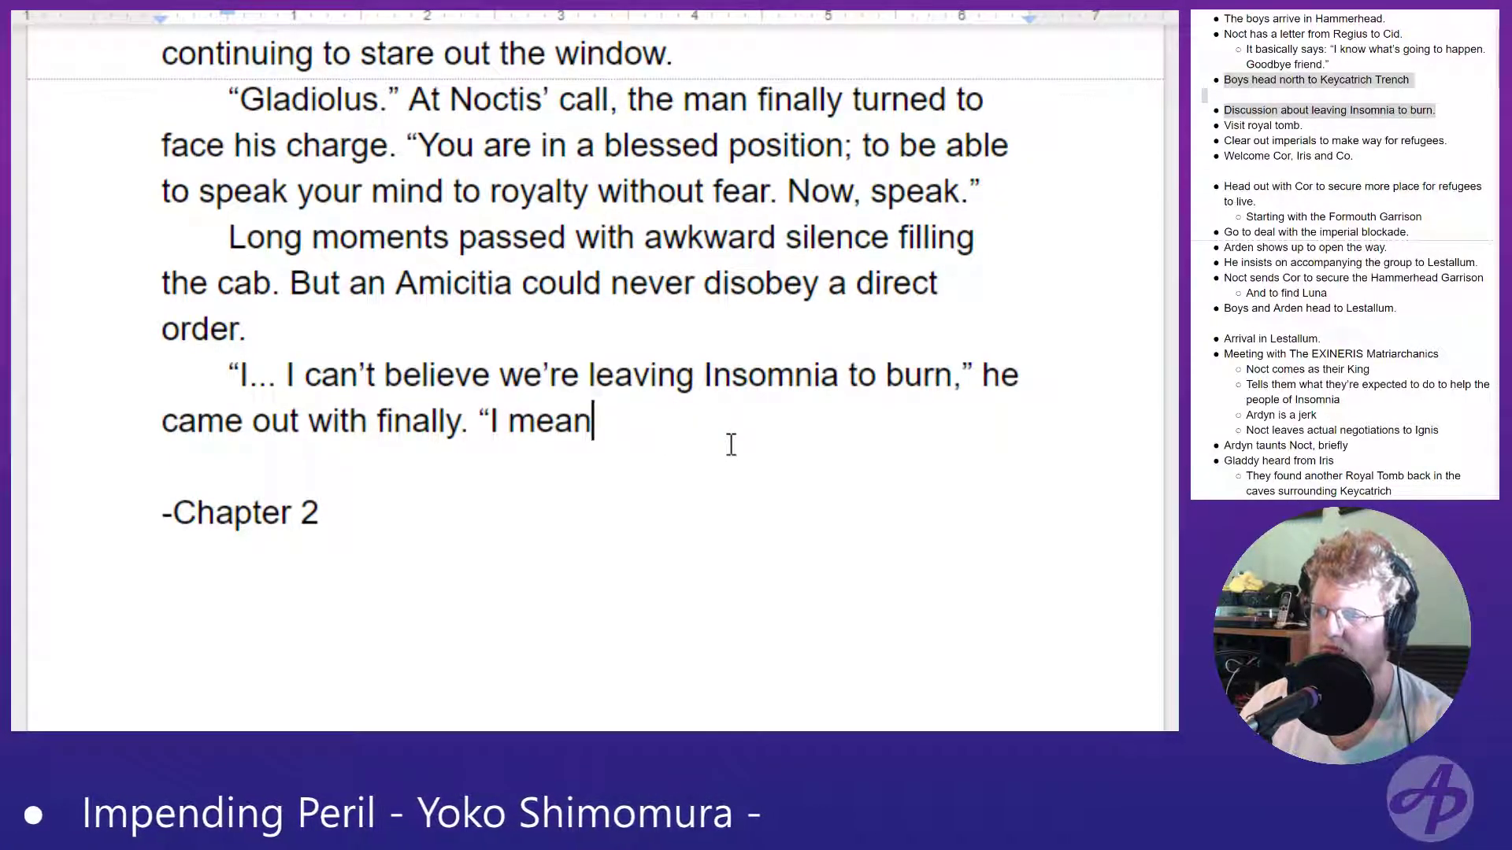
# - Begin Gladio's second quotation, after "finally.", with "Letting the Imperials break the"
pyautogui.write('Letting the')
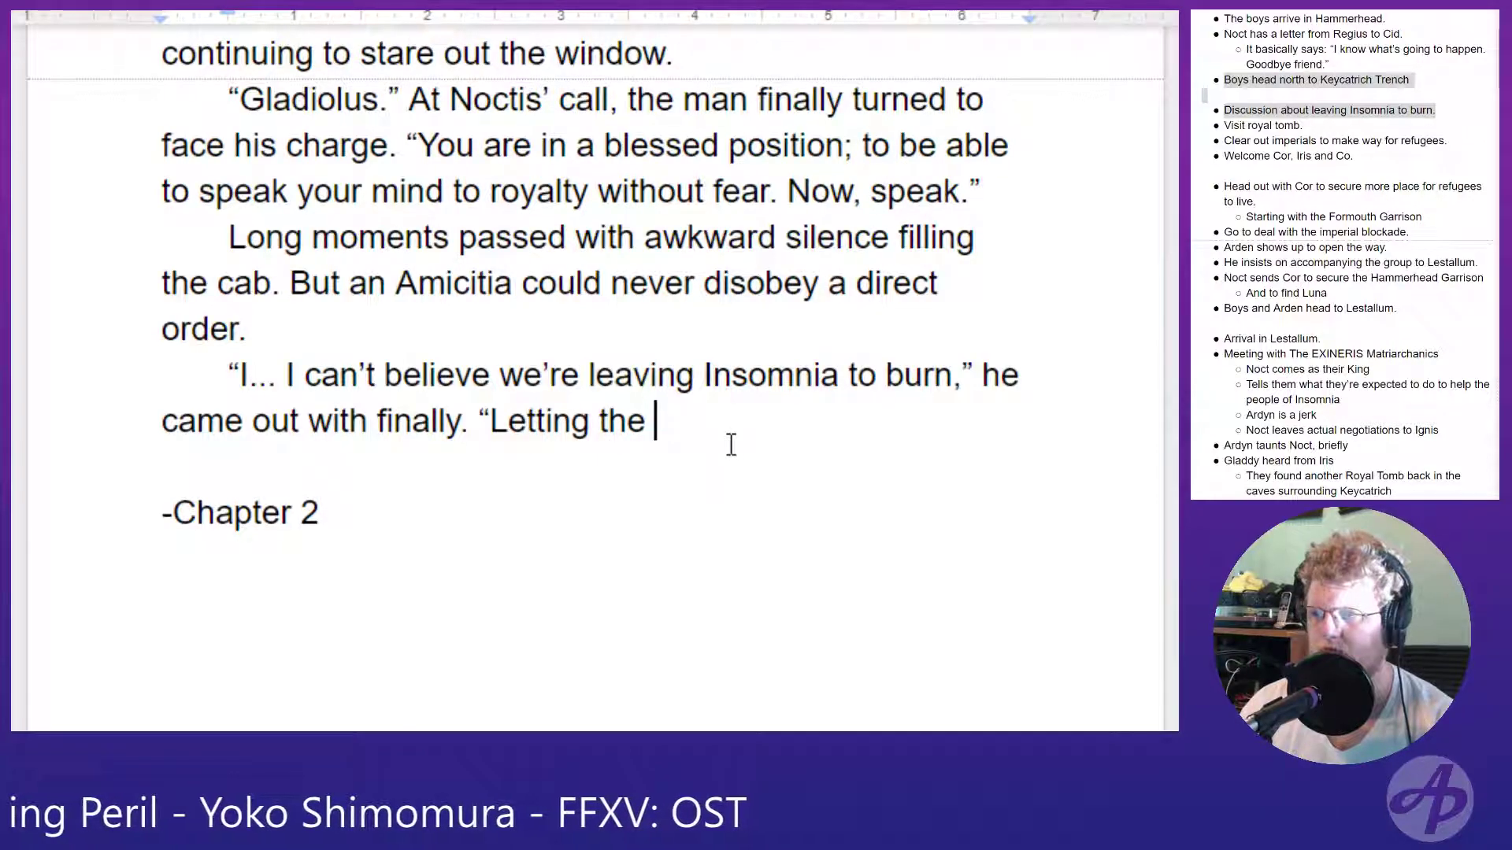
pyautogui.write(' Imp')
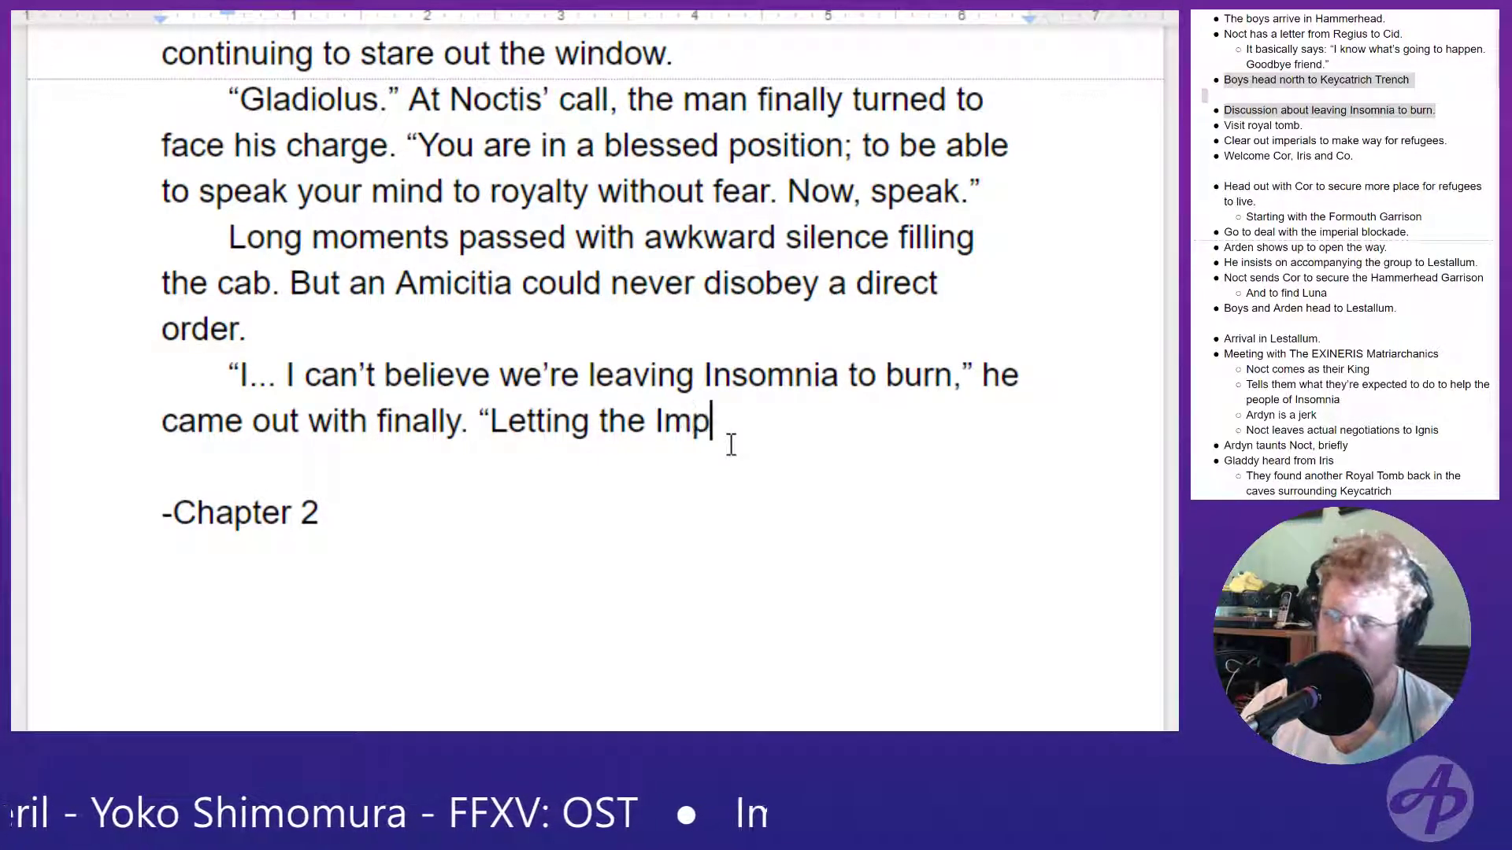
pyautogui.write('erials')
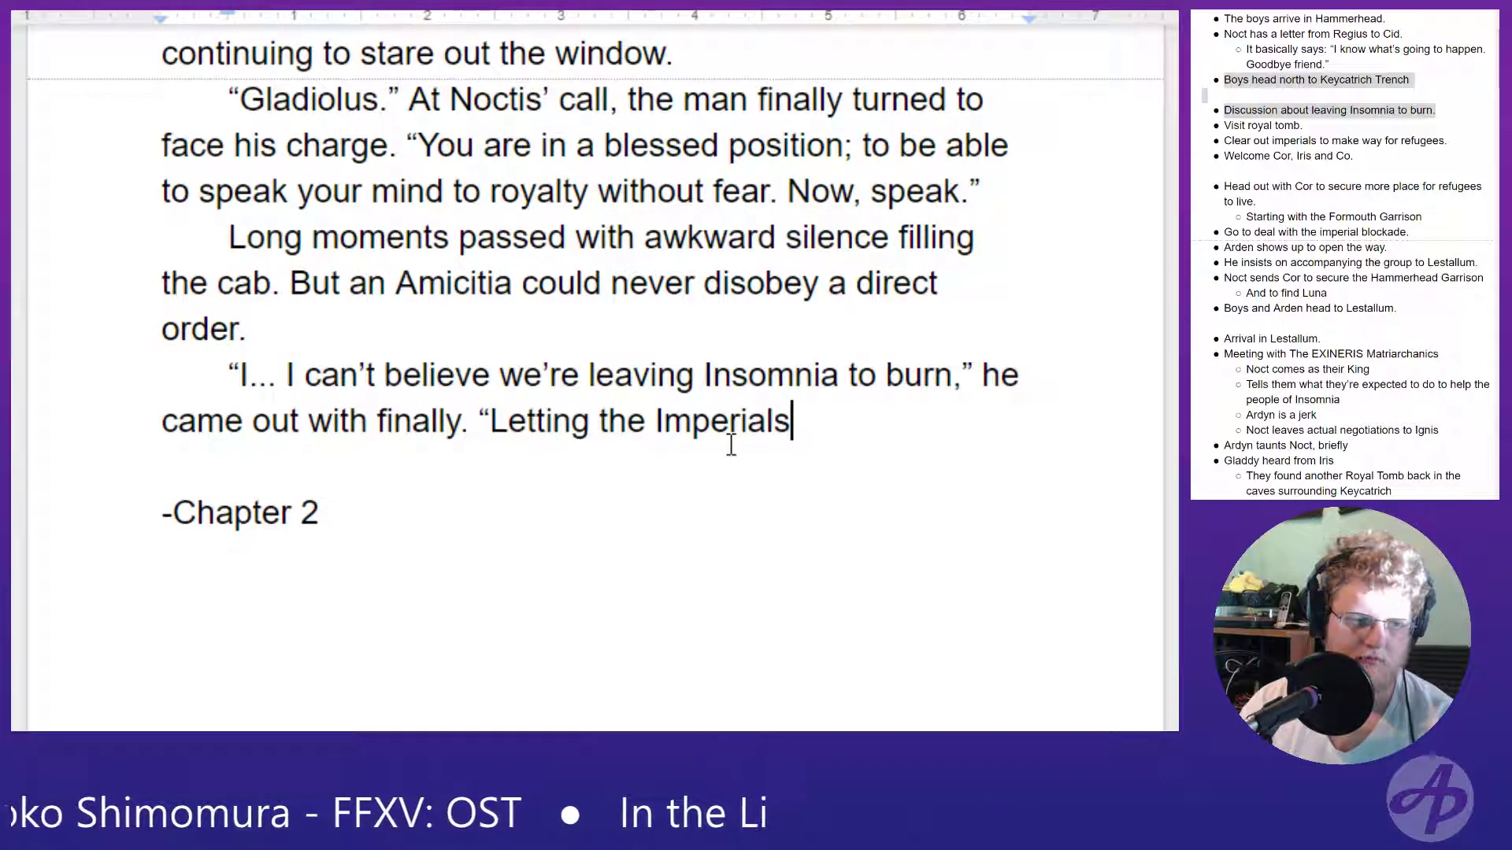
pyautogui.write(' breakt')
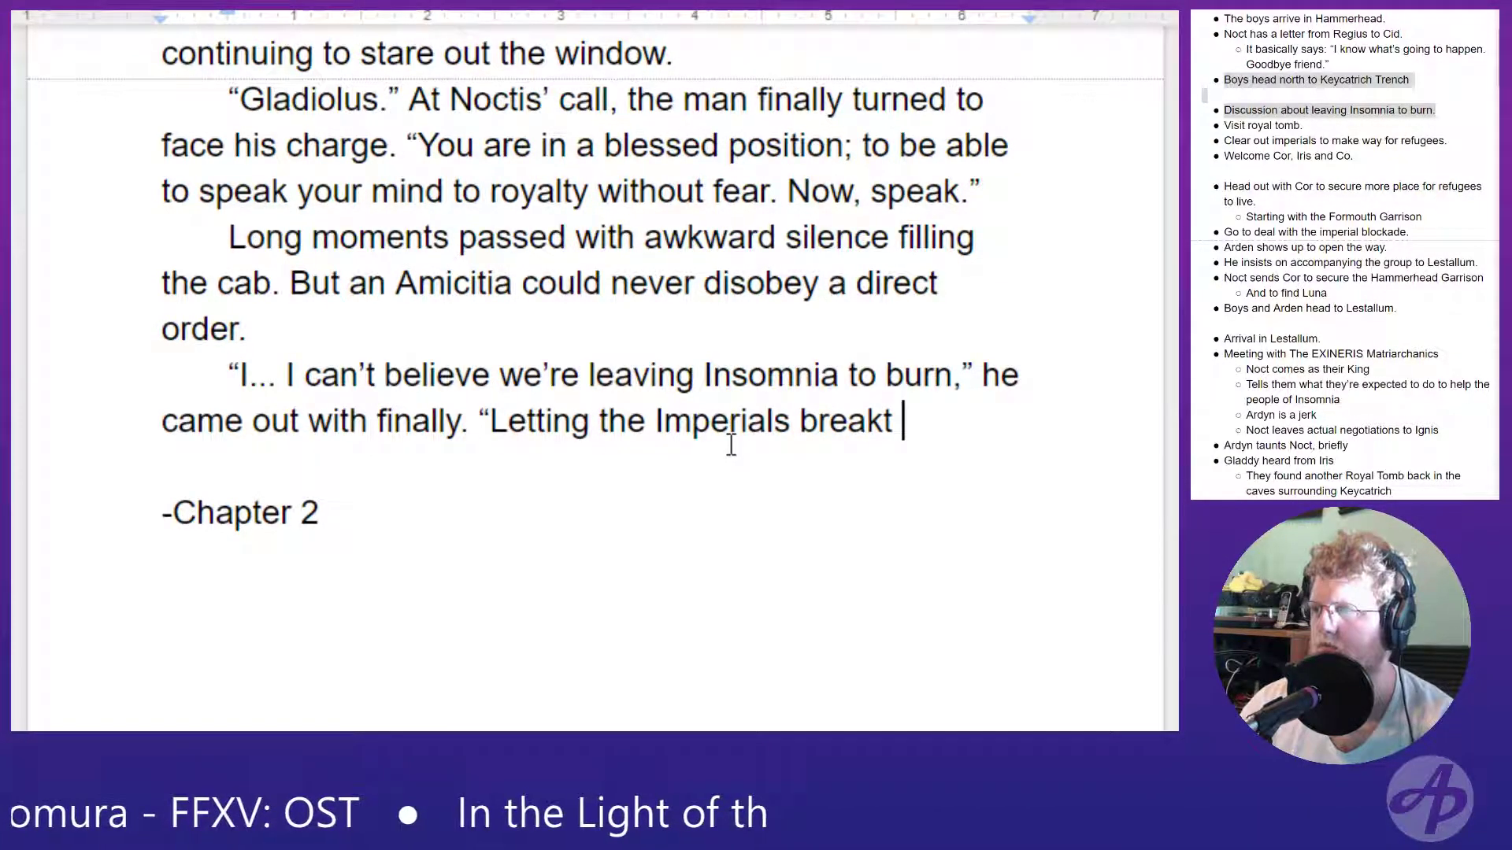
pyautogui.press('BackSpace')
pyautogui.write('the ')
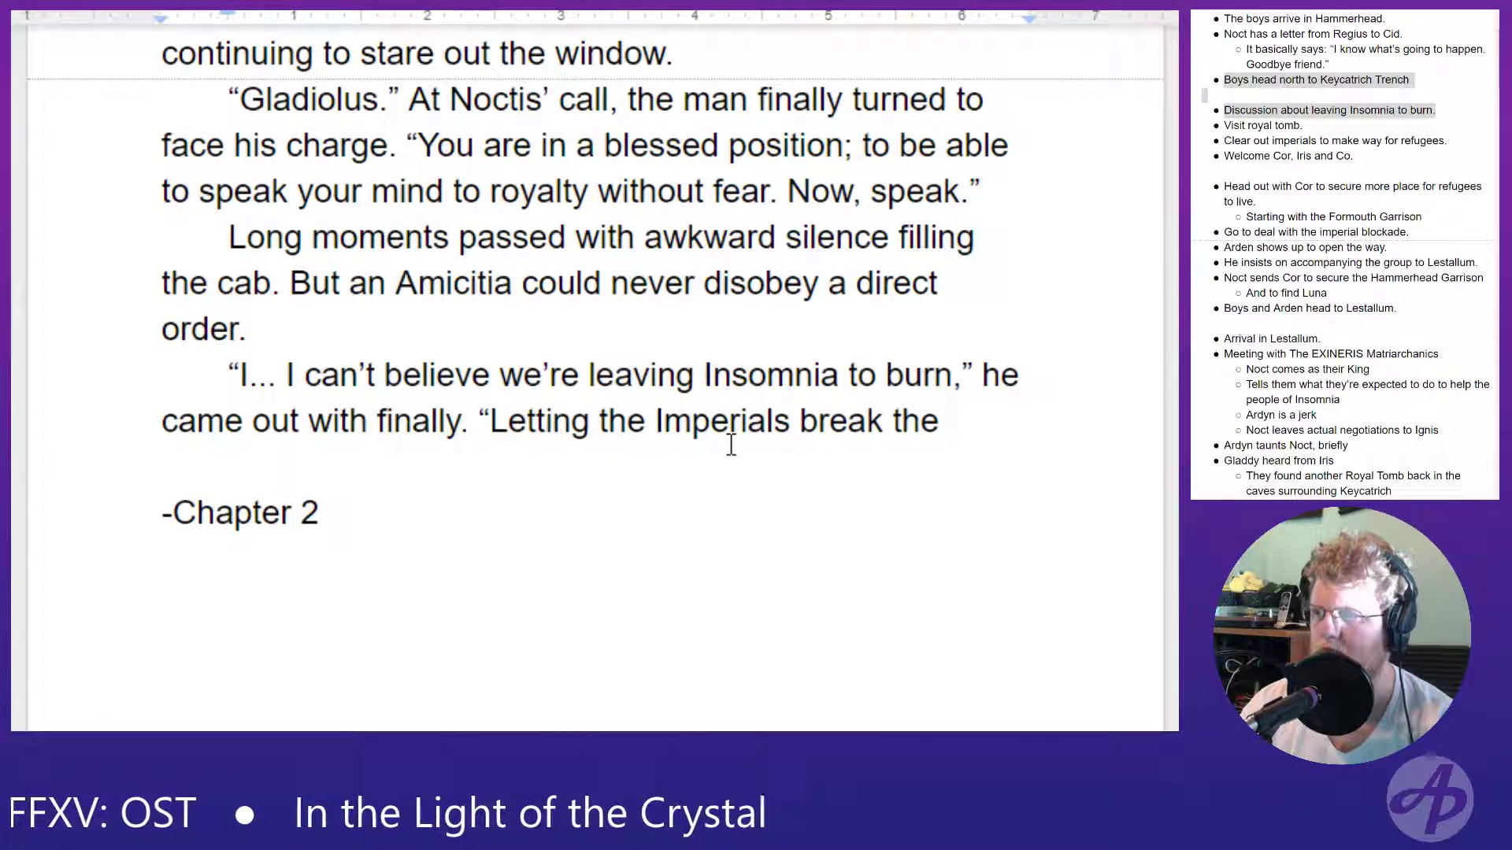
pyautogui.write('Ci')
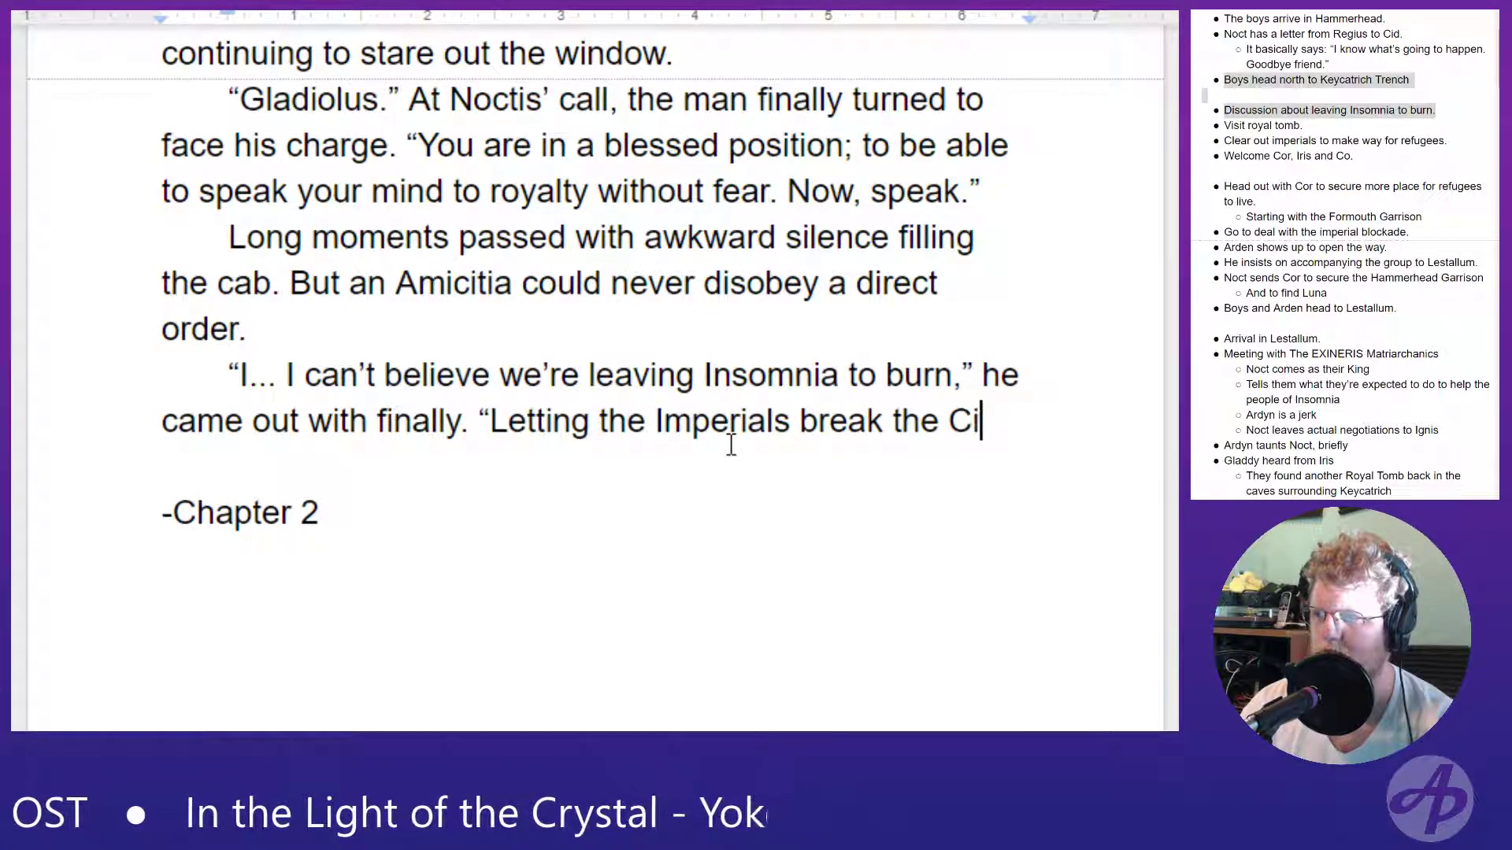
# - Continue Gladio's line after "break the" with the capitalized word "Walls" followed by a comma
pyautogui.press('BackSpace')
pyautogui.press('BackSpace')
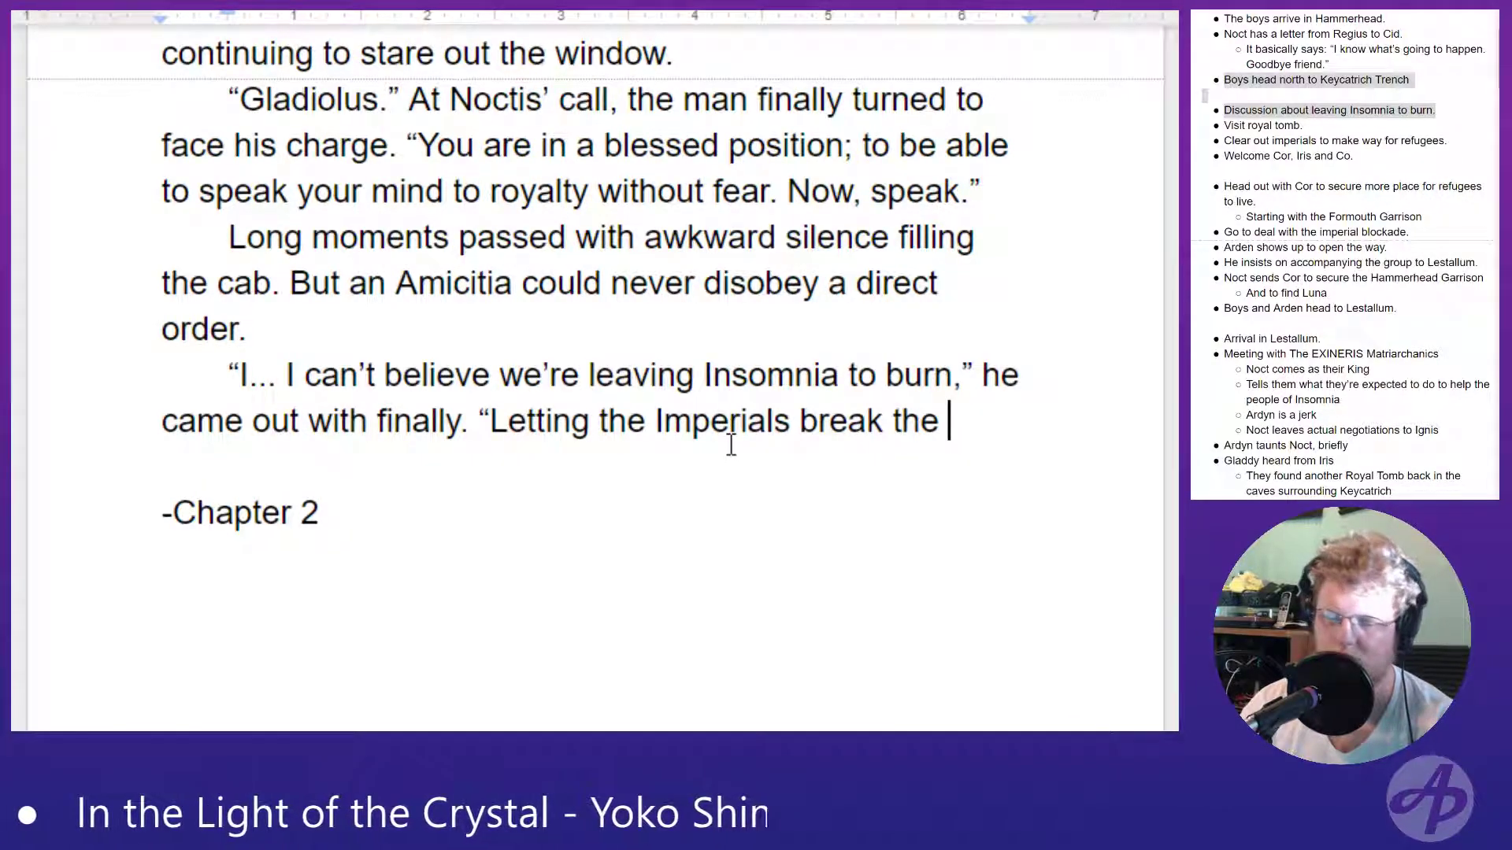
pyautogui.write('wall')
pyautogui.press('BackSpace')
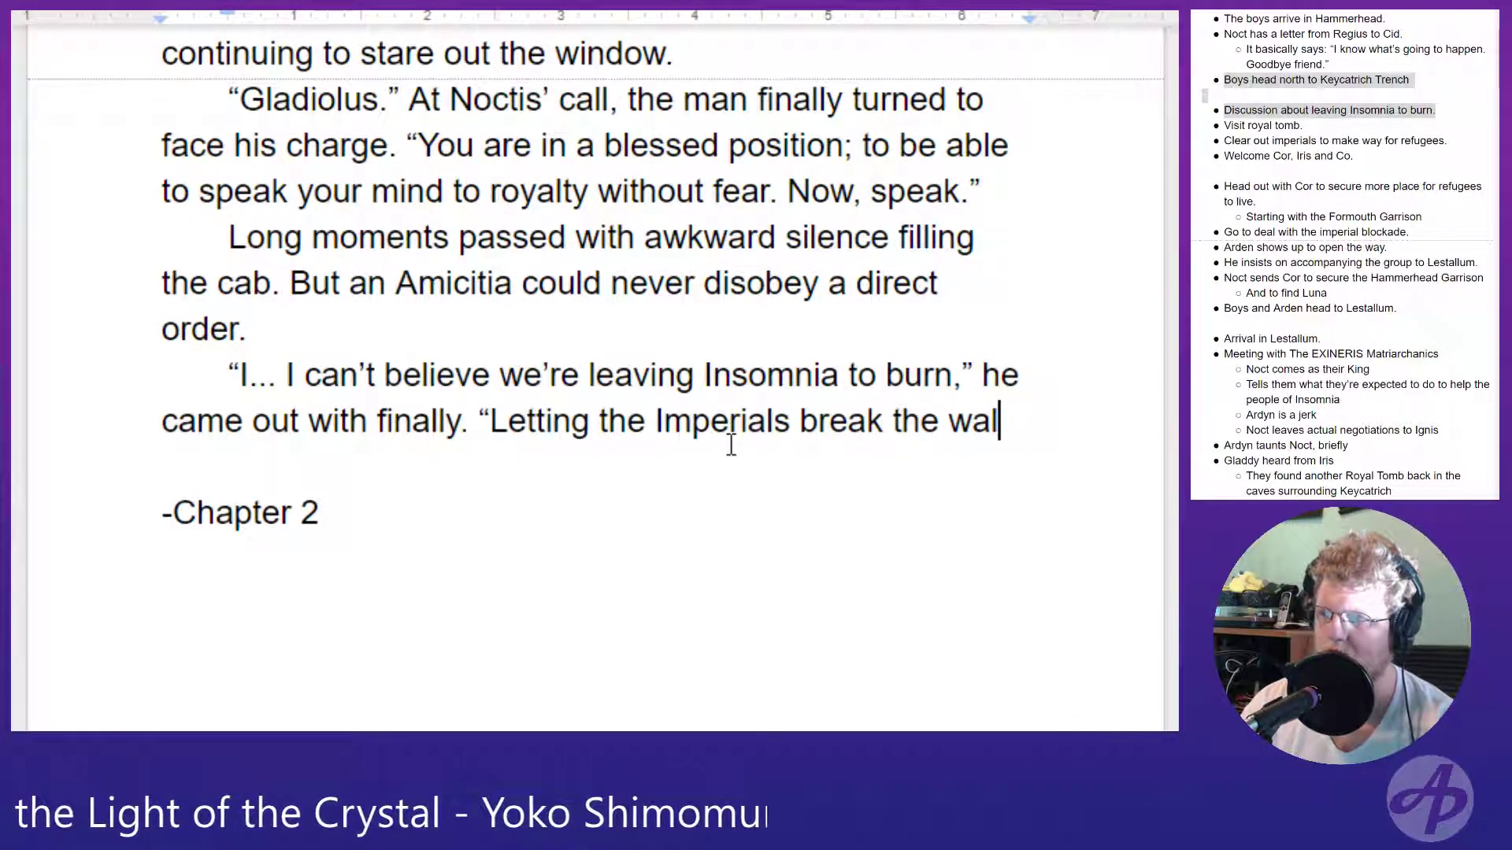
pyautogui.press('BackSpace')
pyautogui.press('BackSpace')
pyautogui.press('BackSpace')
pyautogui.write('Walls,')
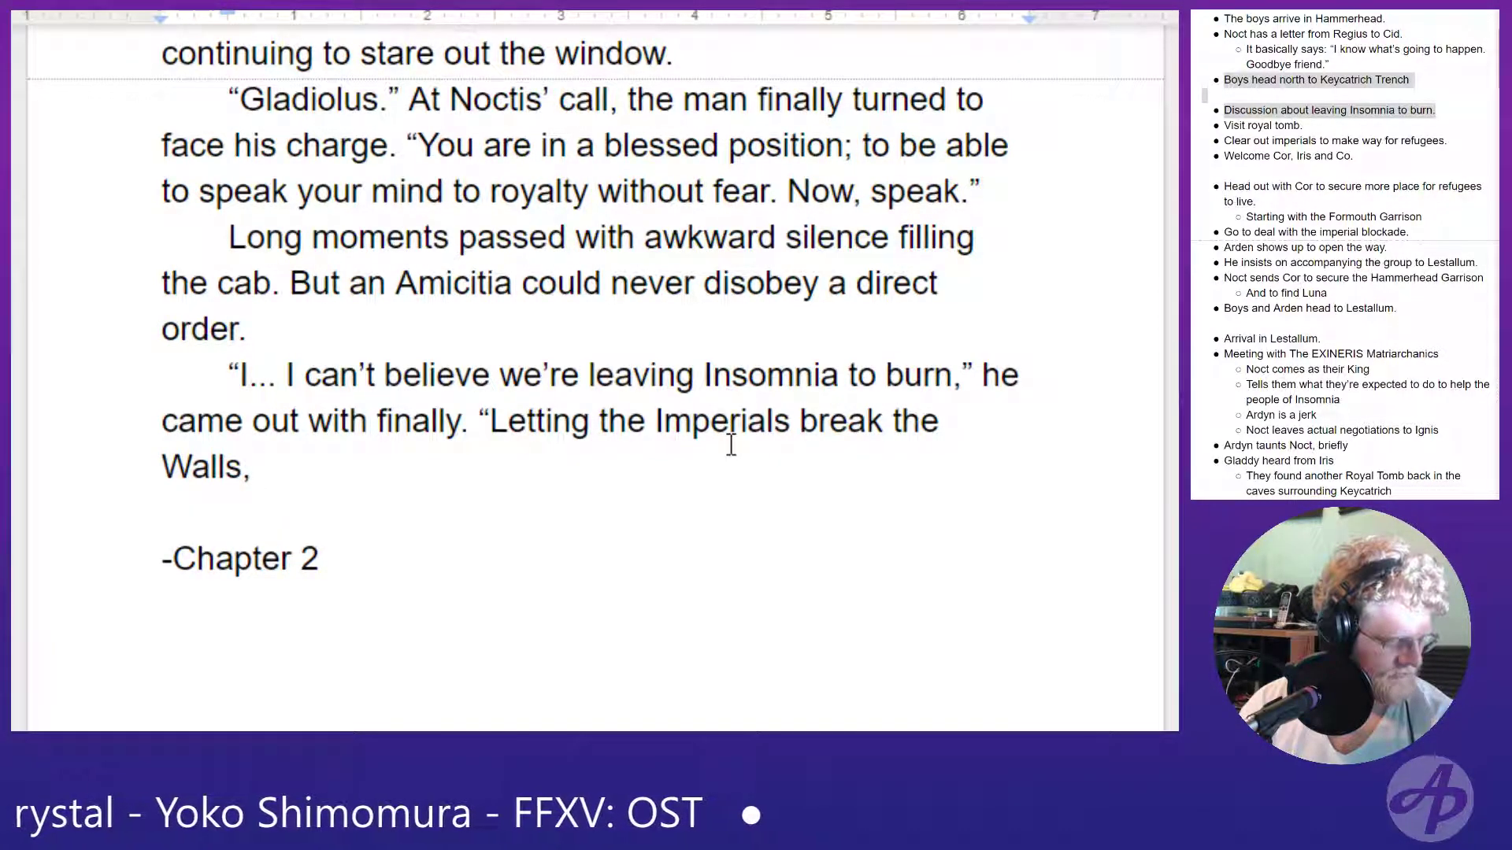
# - Replace the comma after "Walls" in Gladio's second quotation with a semicolon
pyautogui.press('BackSpace')
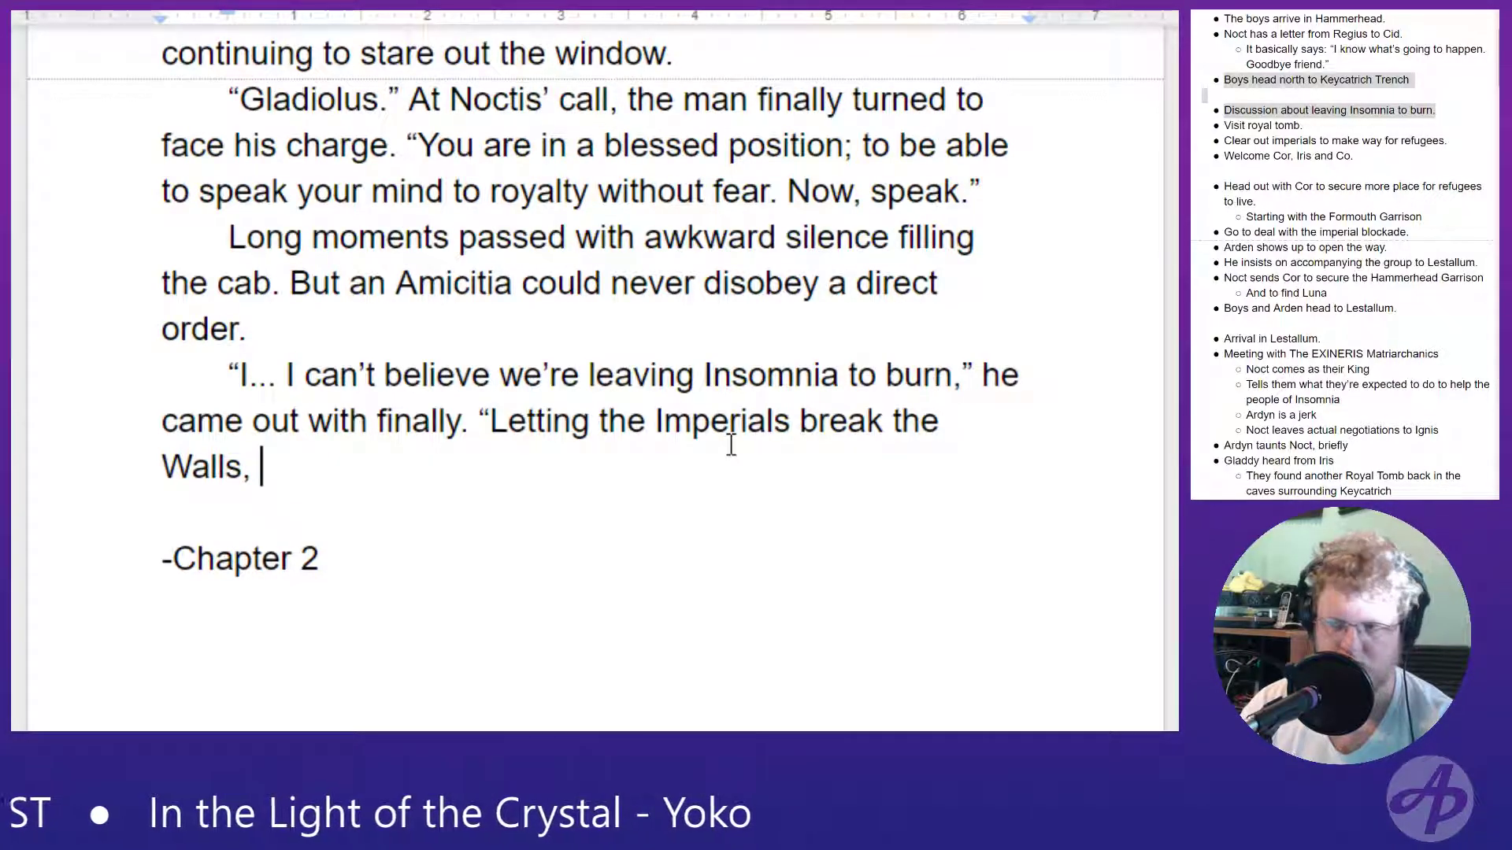
pyautogui.press('BackSpace')
pyautogui.press('BackSpace')
pyautogui.write('; ')
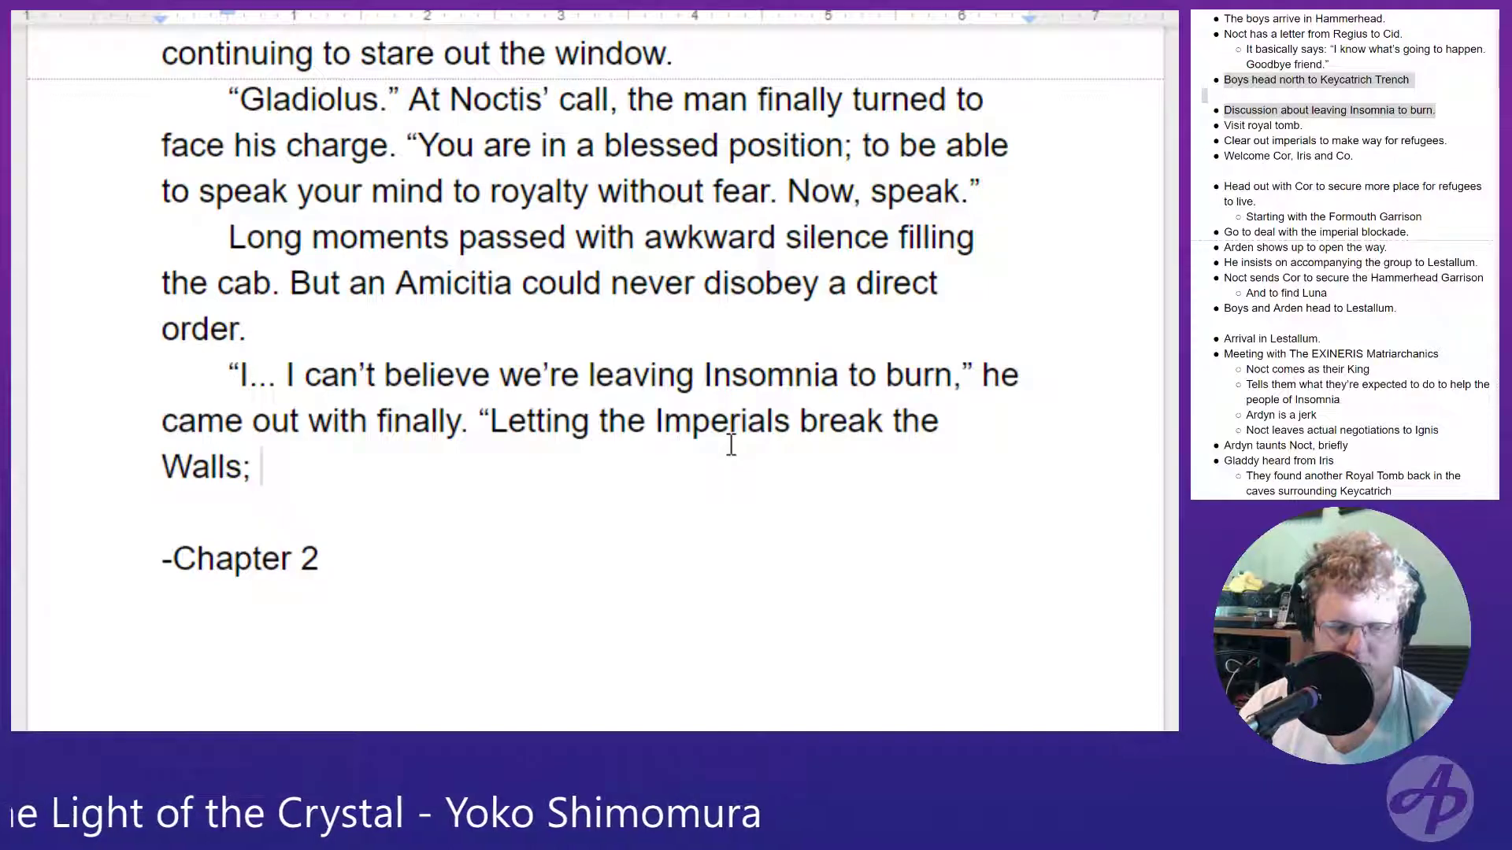
pyautogui.write('le')
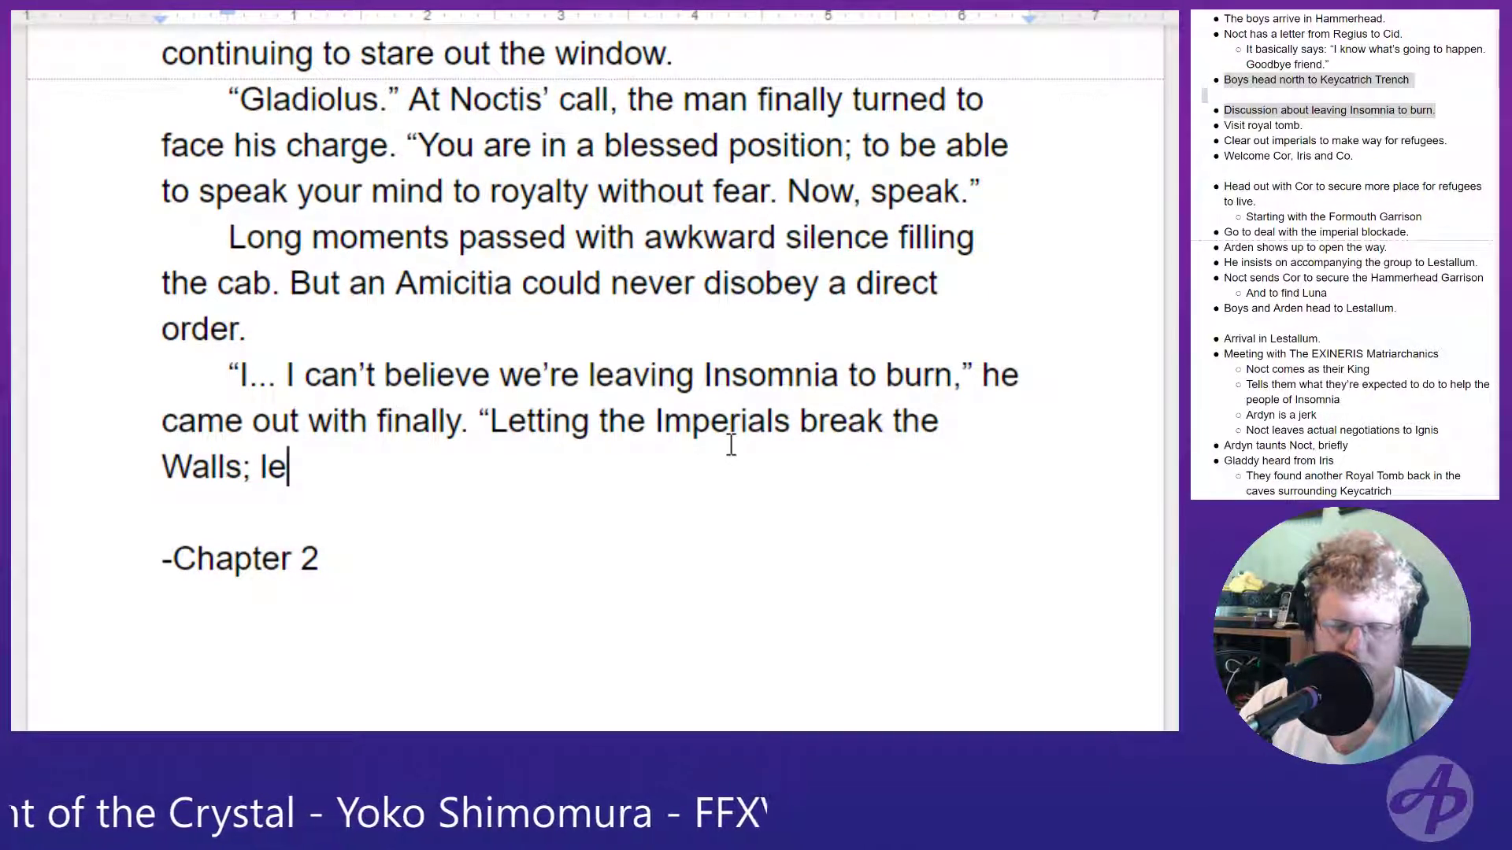
# - Continue Gladio's line after the semicolon with "letting them kill thousands of people"
pyautogui.press('BackSpace')
pyautogui.press('BackSpace')
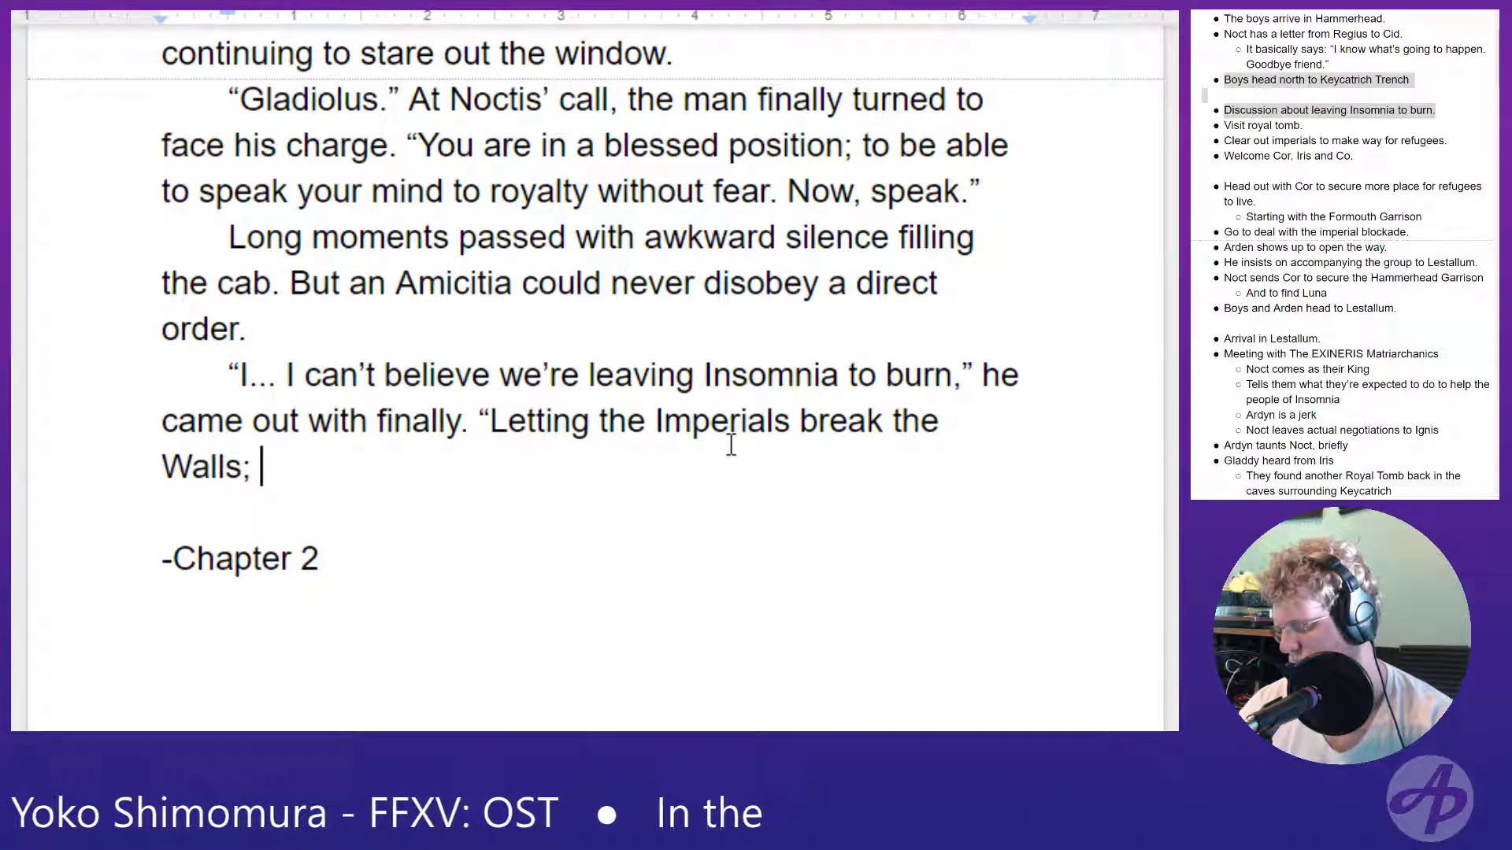
pyautogui.write('letting them kill thous')
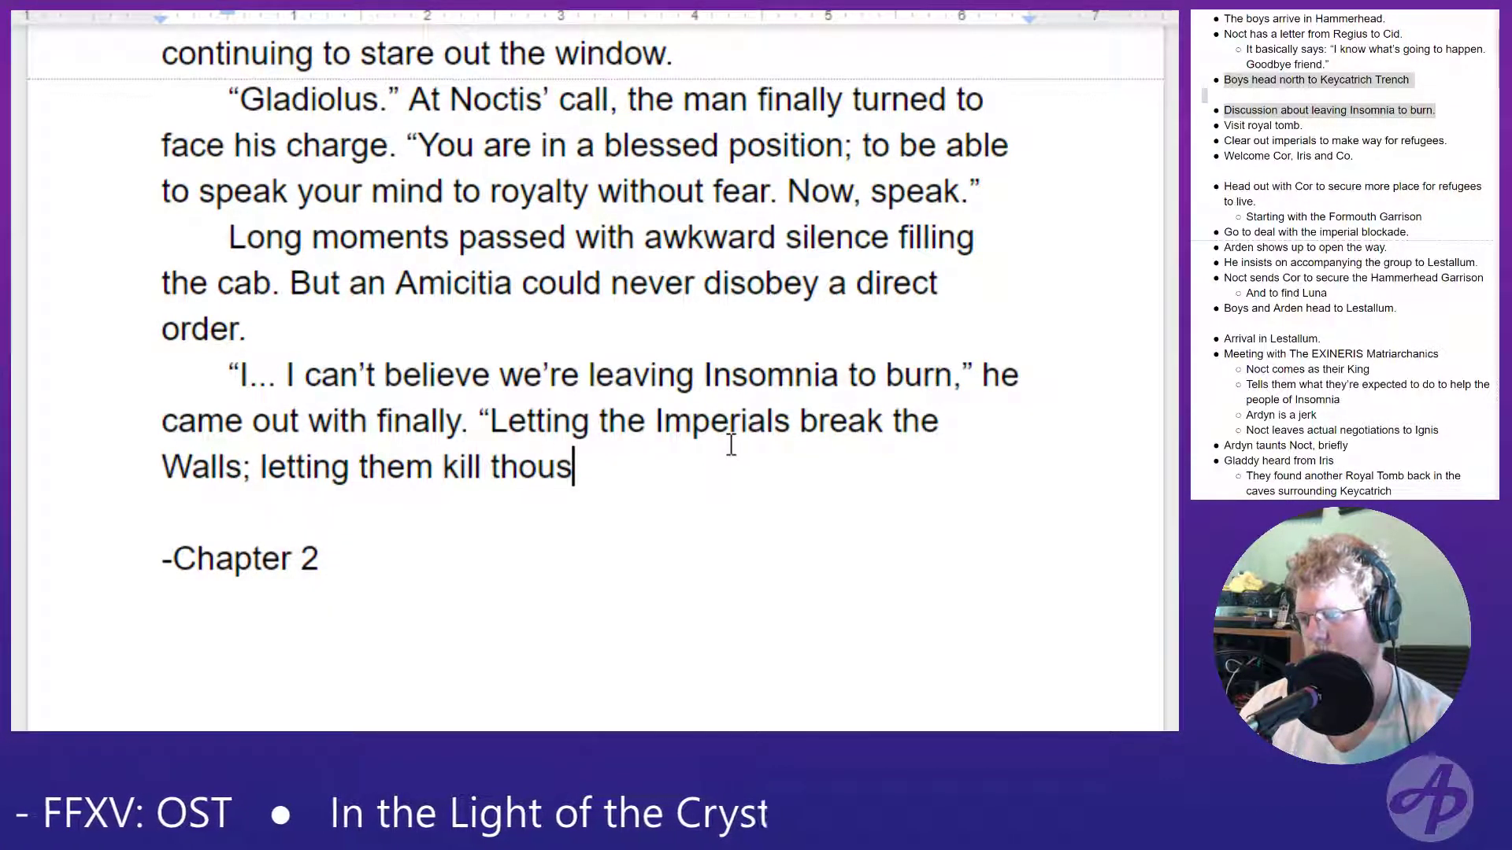
pyautogui.write('ands of people')
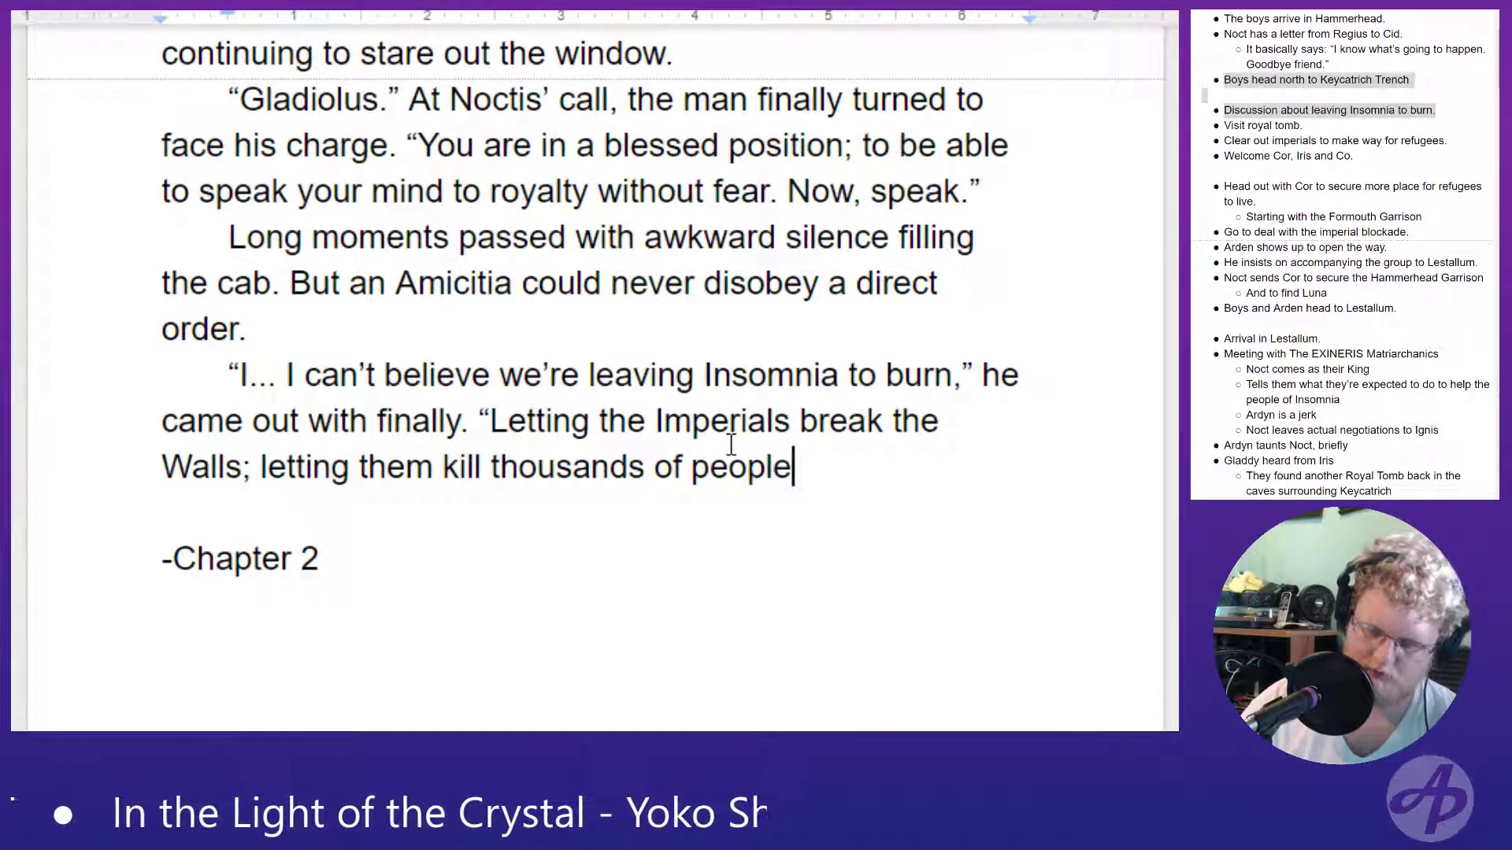
pyautogui.write('...;')
# - End Gladio's line with an ellipsis and a closing quotation mark, and start a new paragraph below it
pyautogui.press('Return')
pyautogui.press('BackSpace')
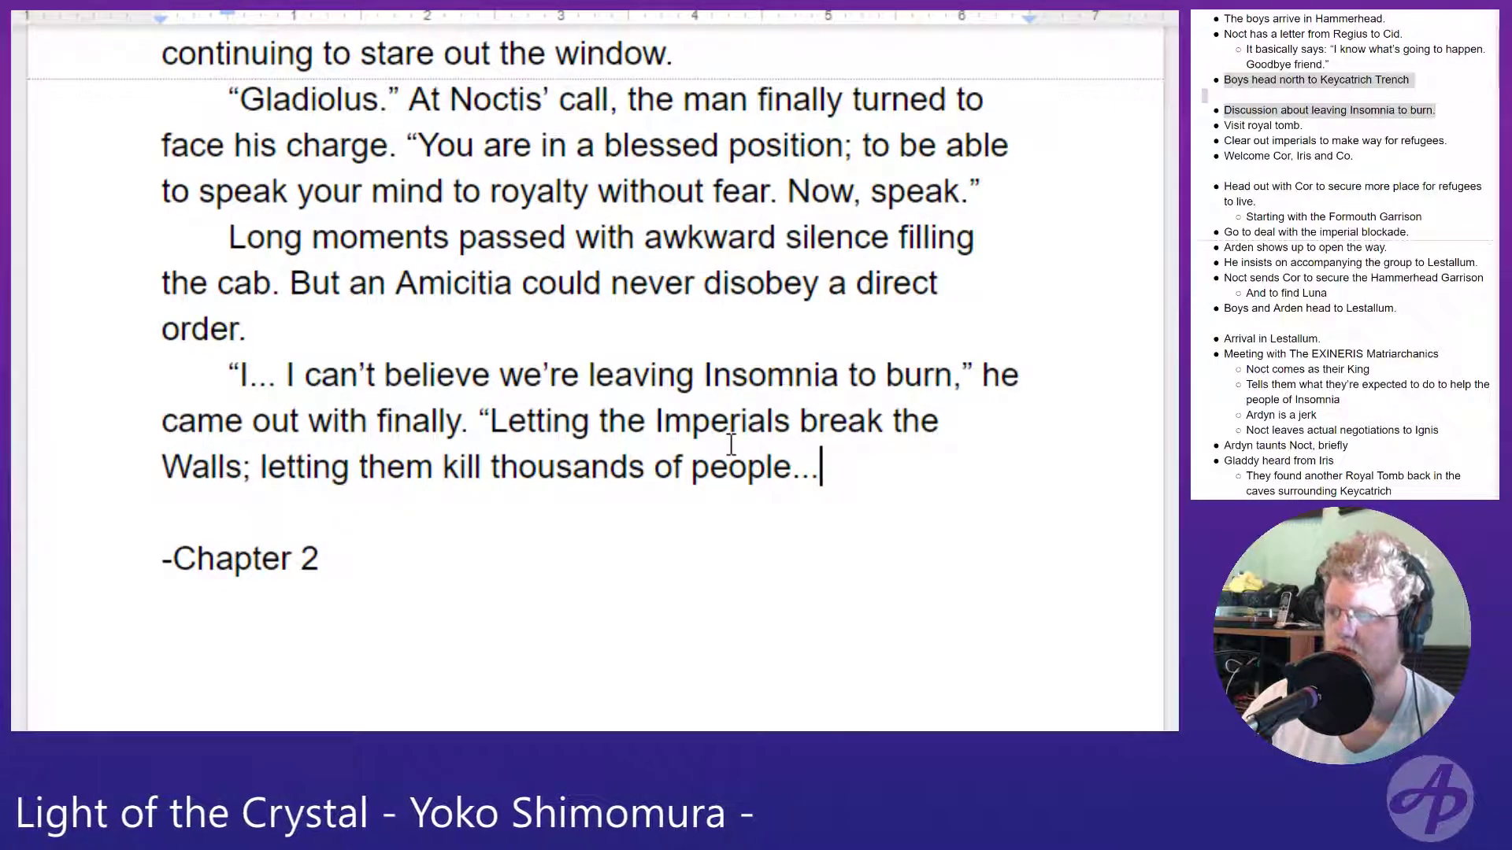
pyautogui.write('"')
pyautogui.press('Return')
pyautogui.press('Return')
pyautogui.press('BackSpace')
# - Open the reply in the new paragraph with the quoted words "Hundreds of thousands"
pyautogui.write('"Hudre')
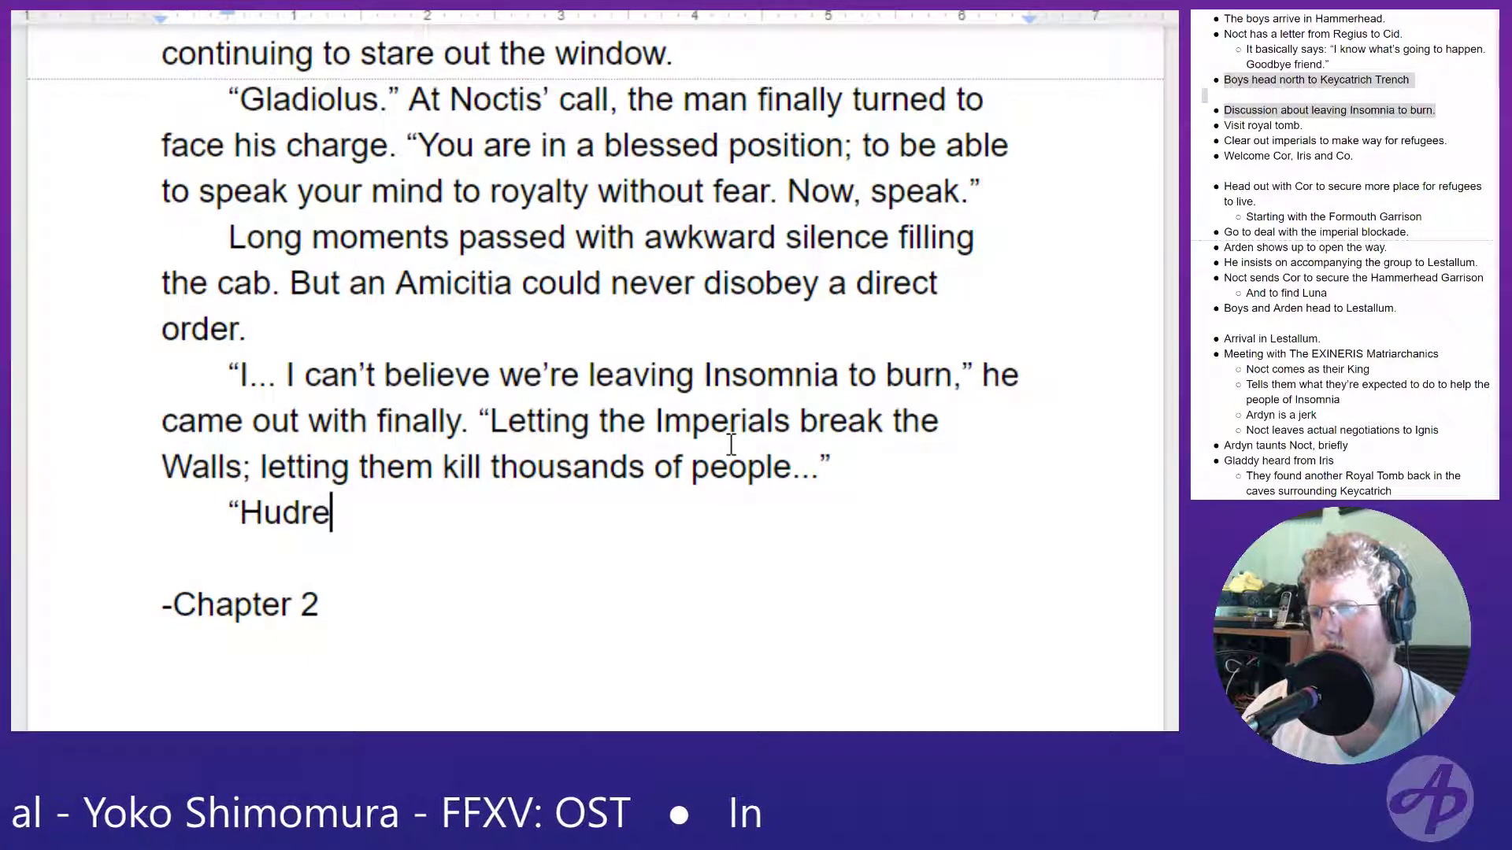
pyautogui.press('BackSpace')
pyautogui.press('BackSpace')
pyautogui.press('BackSpace')
pyautogui.write('ndreds ')
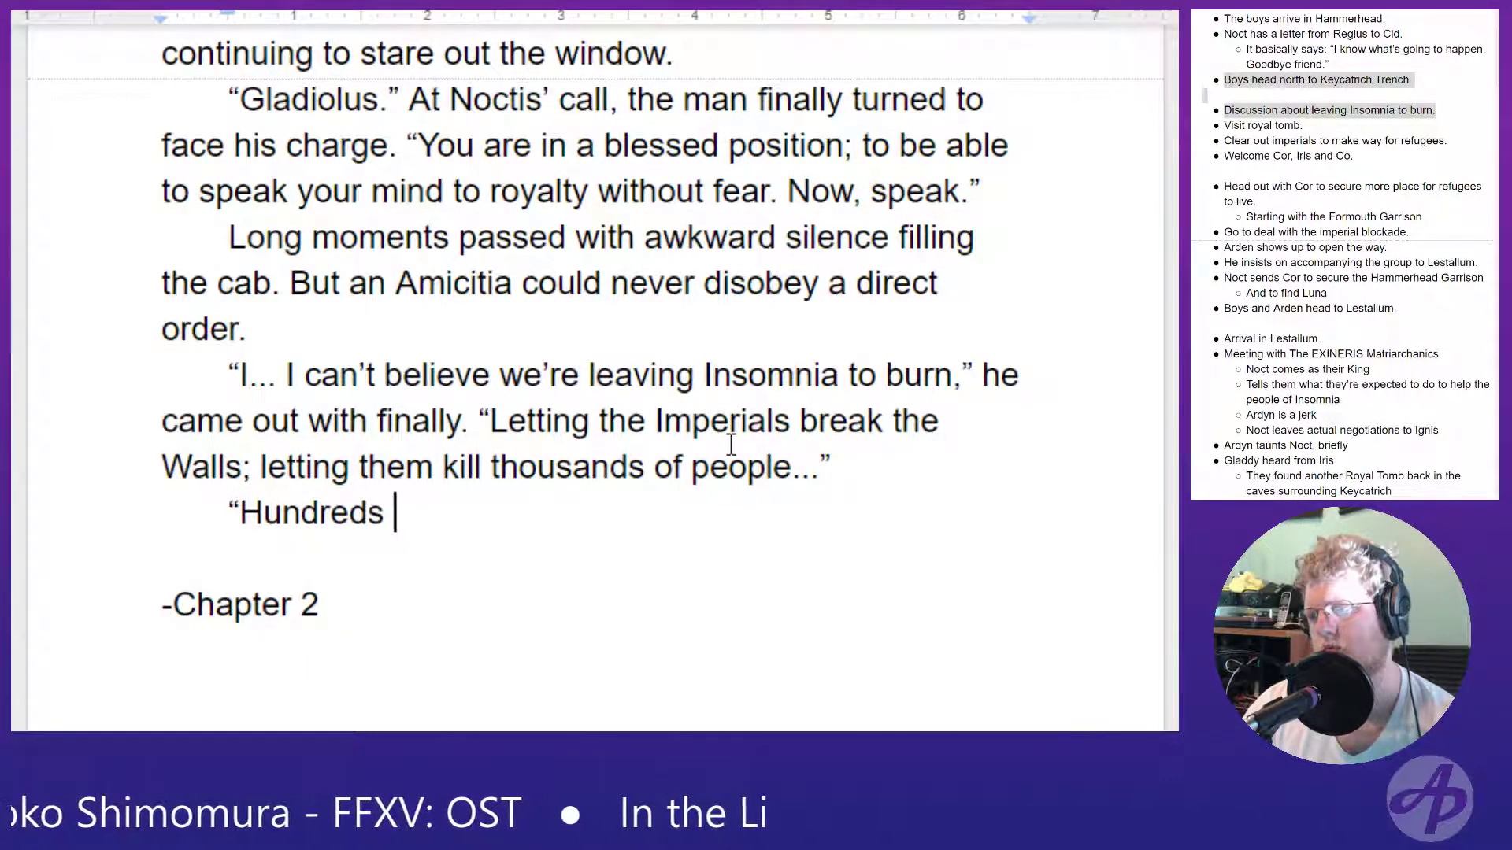
pyautogui.write('of thouse')
pyautogui.press('BackSpace')
pyautogui.write('ands," came ')
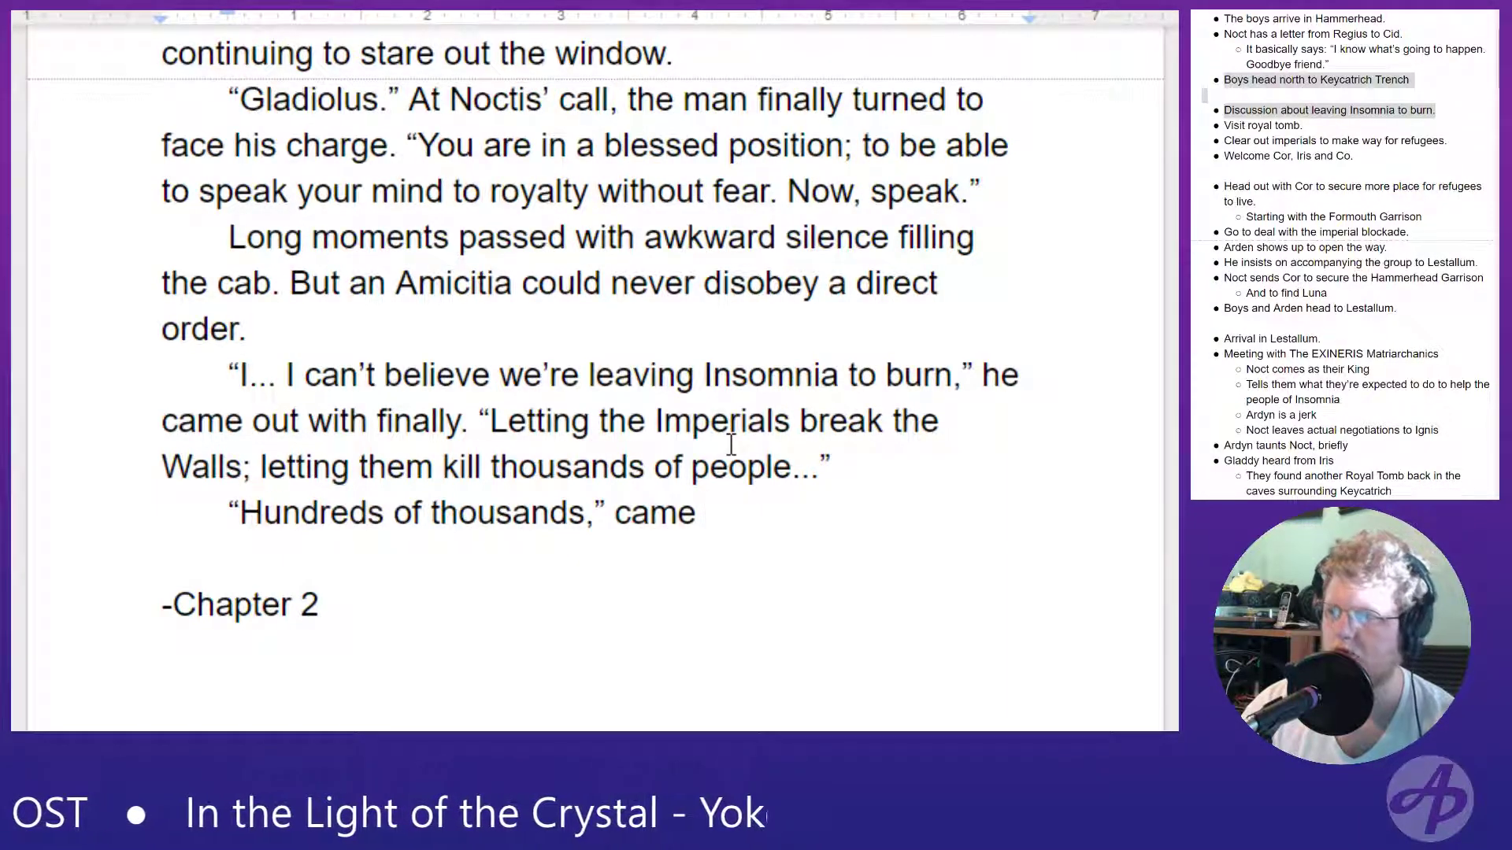
pyautogui.write('the Princes')
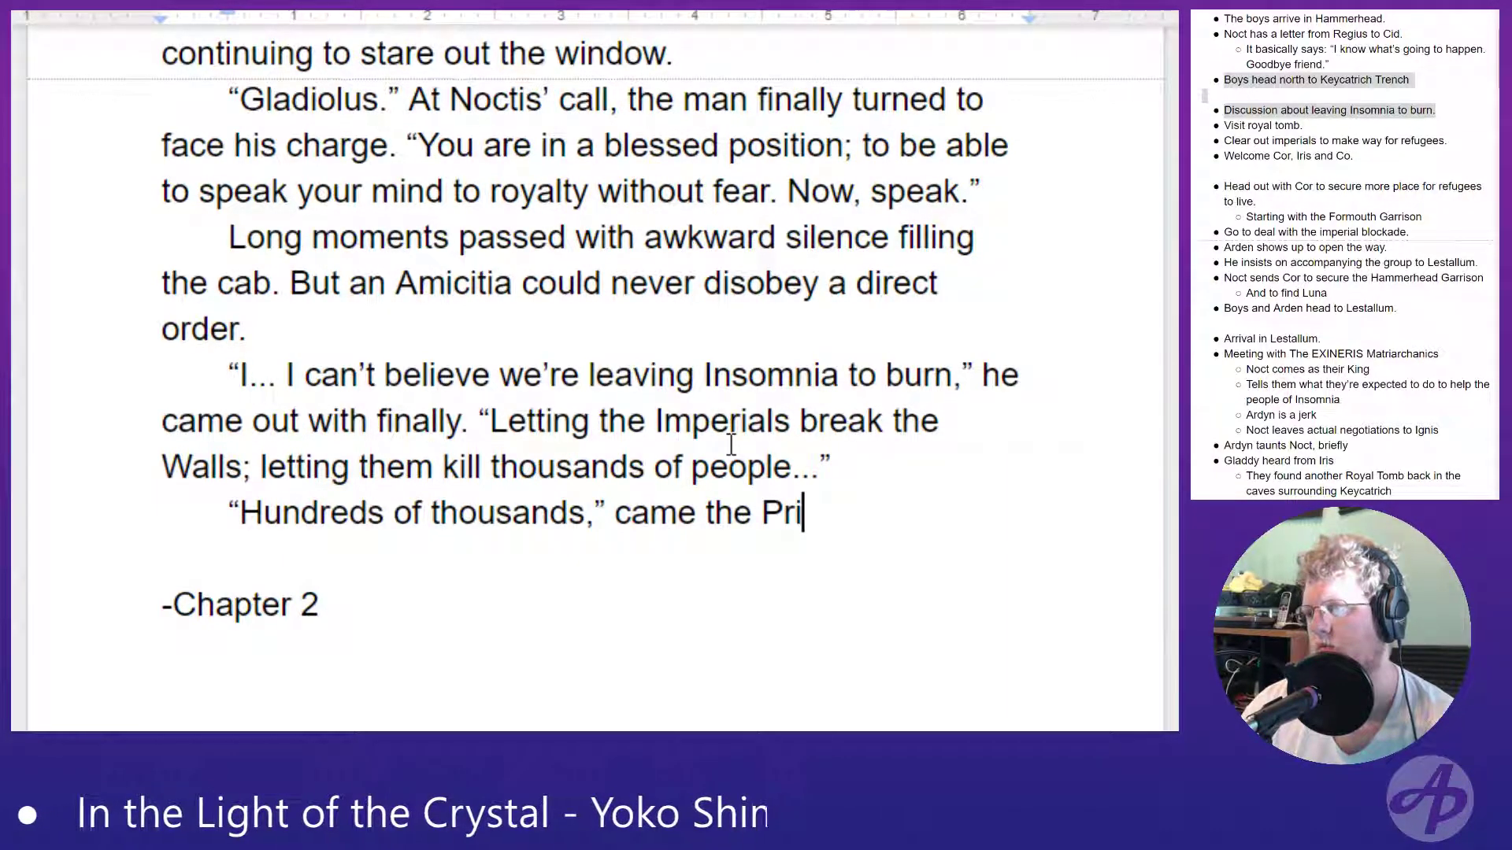
# - Close the reply's quotation with a comma and add the dialogue tag "came the Prince's anguished reply."
pyautogui.press('BackSpace')
pyautogui.press('BackSpace')
pyautogui.write("'s ang")
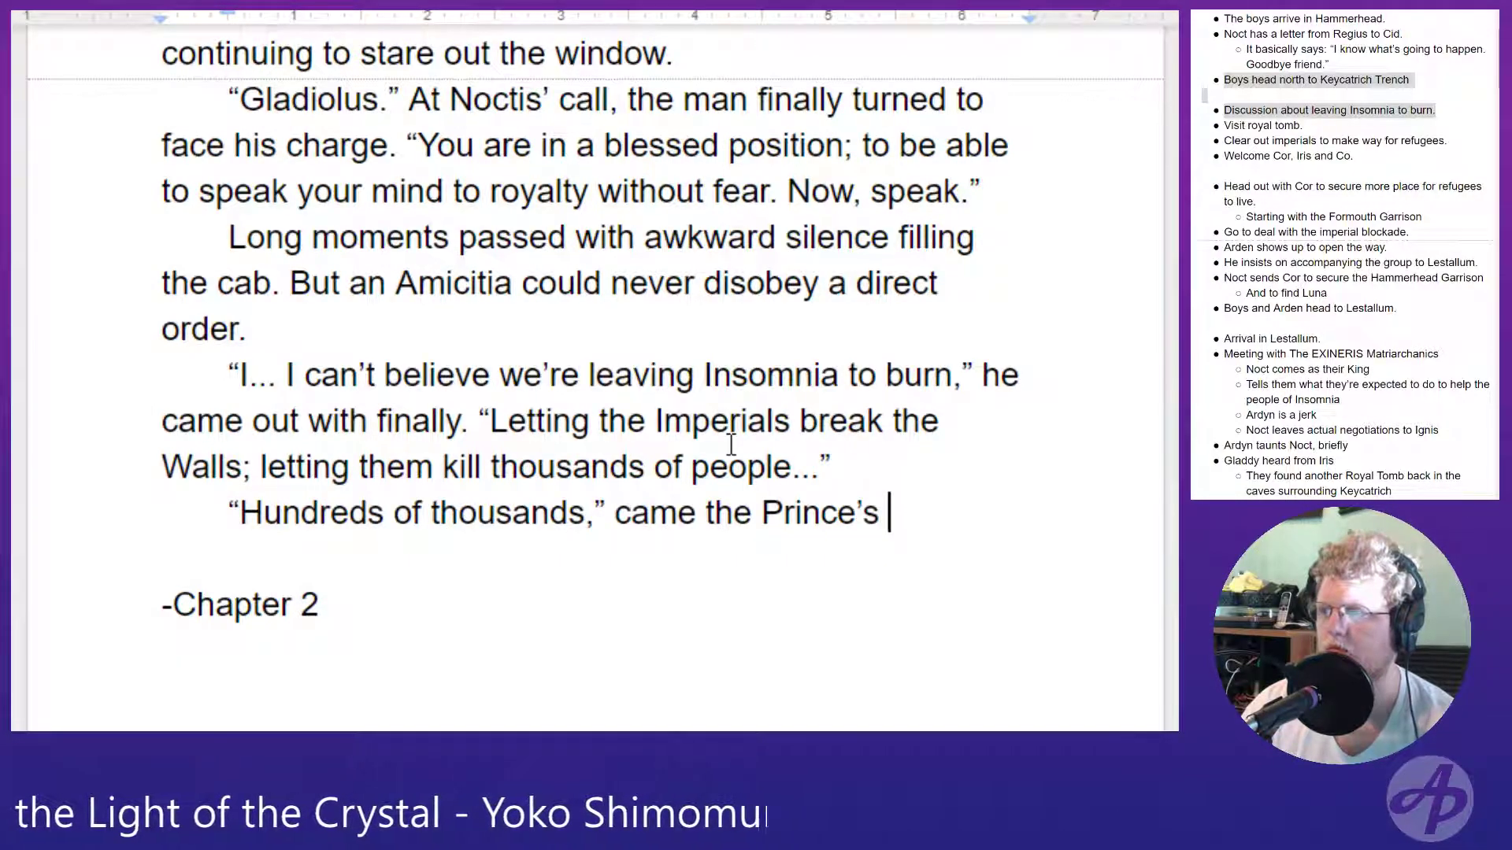
pyautogui.write('uis')
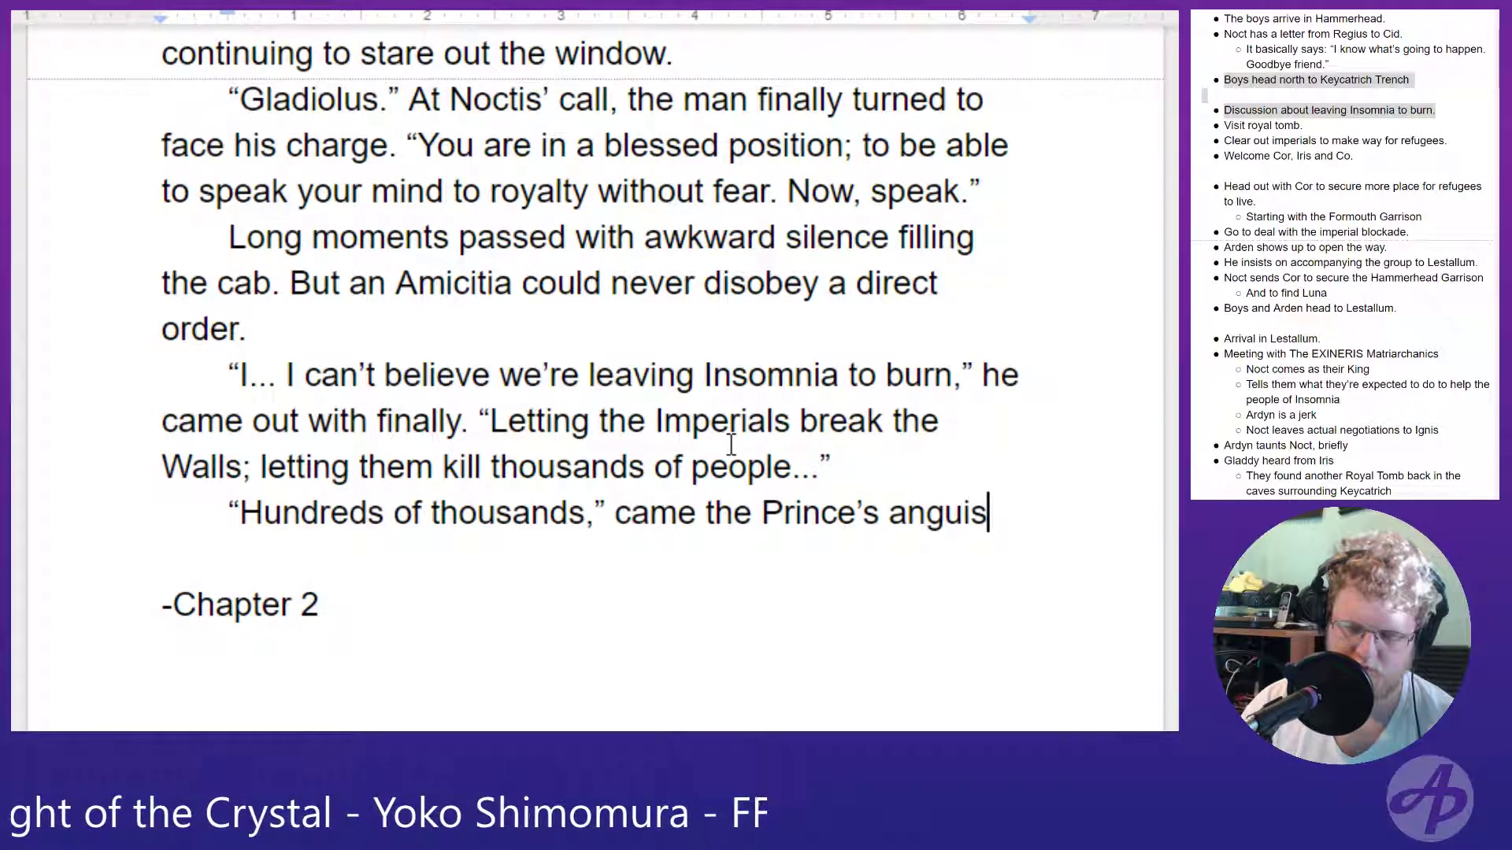
pyautogui.write('hed reply.')
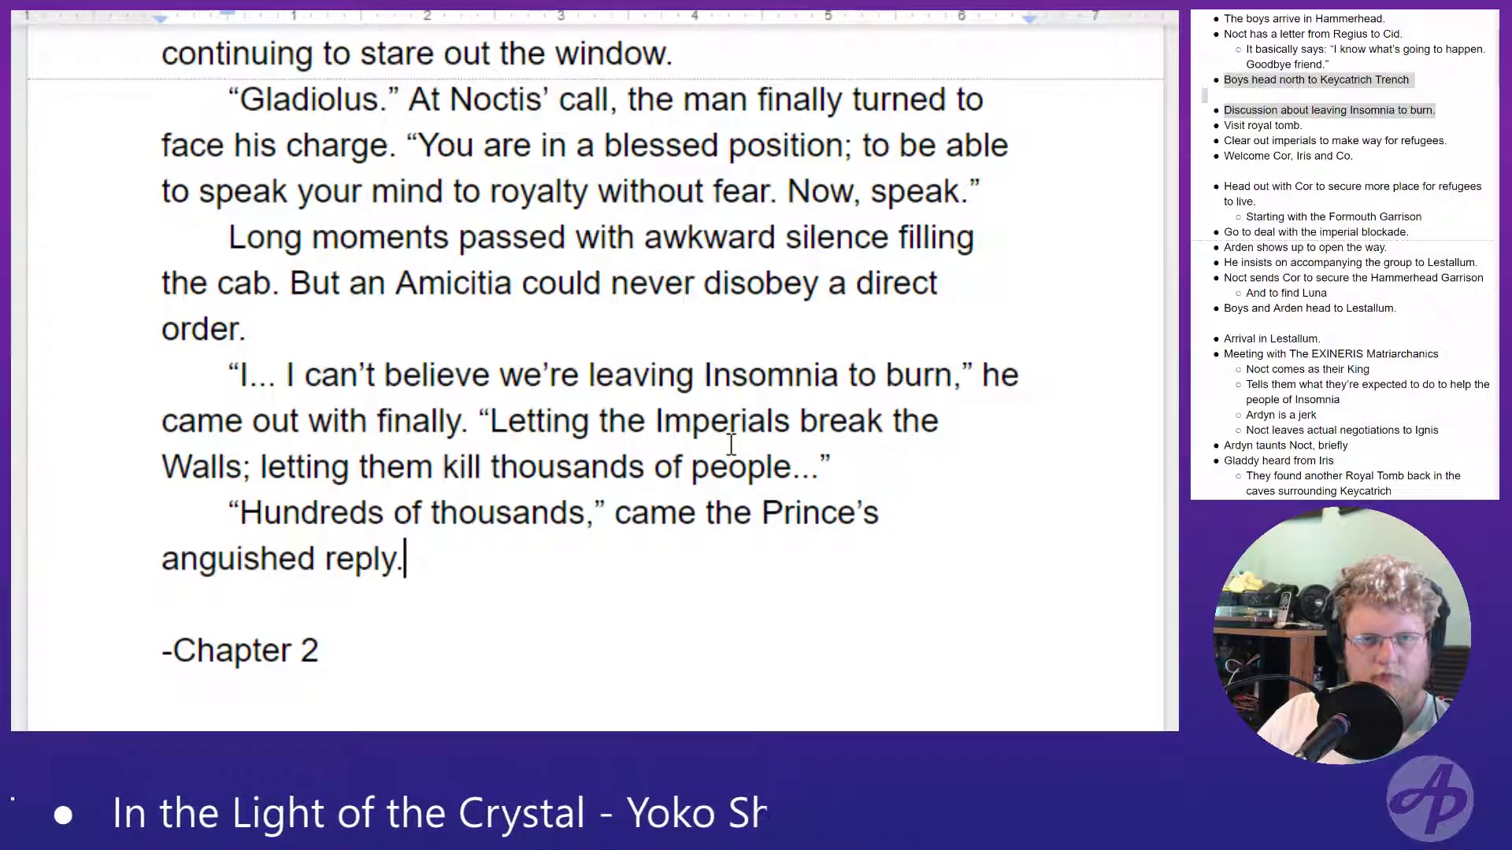
# - Add a new paragraph with Gladio's quoted question "So why aren't we stopping them?"
pyautogui.press('Return')
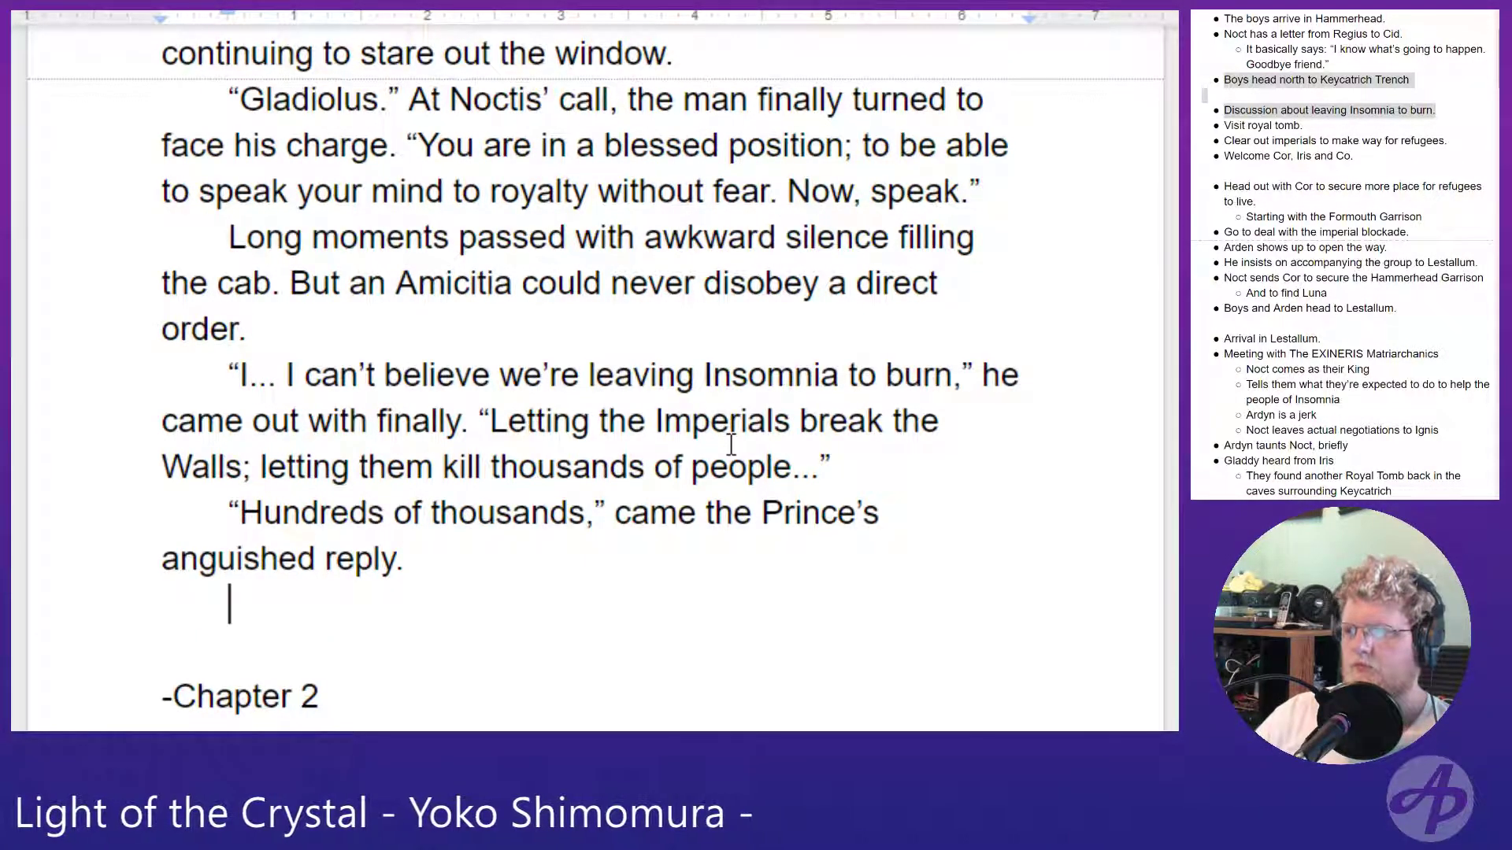
pyautogui.scroll(-3, 452, 417)
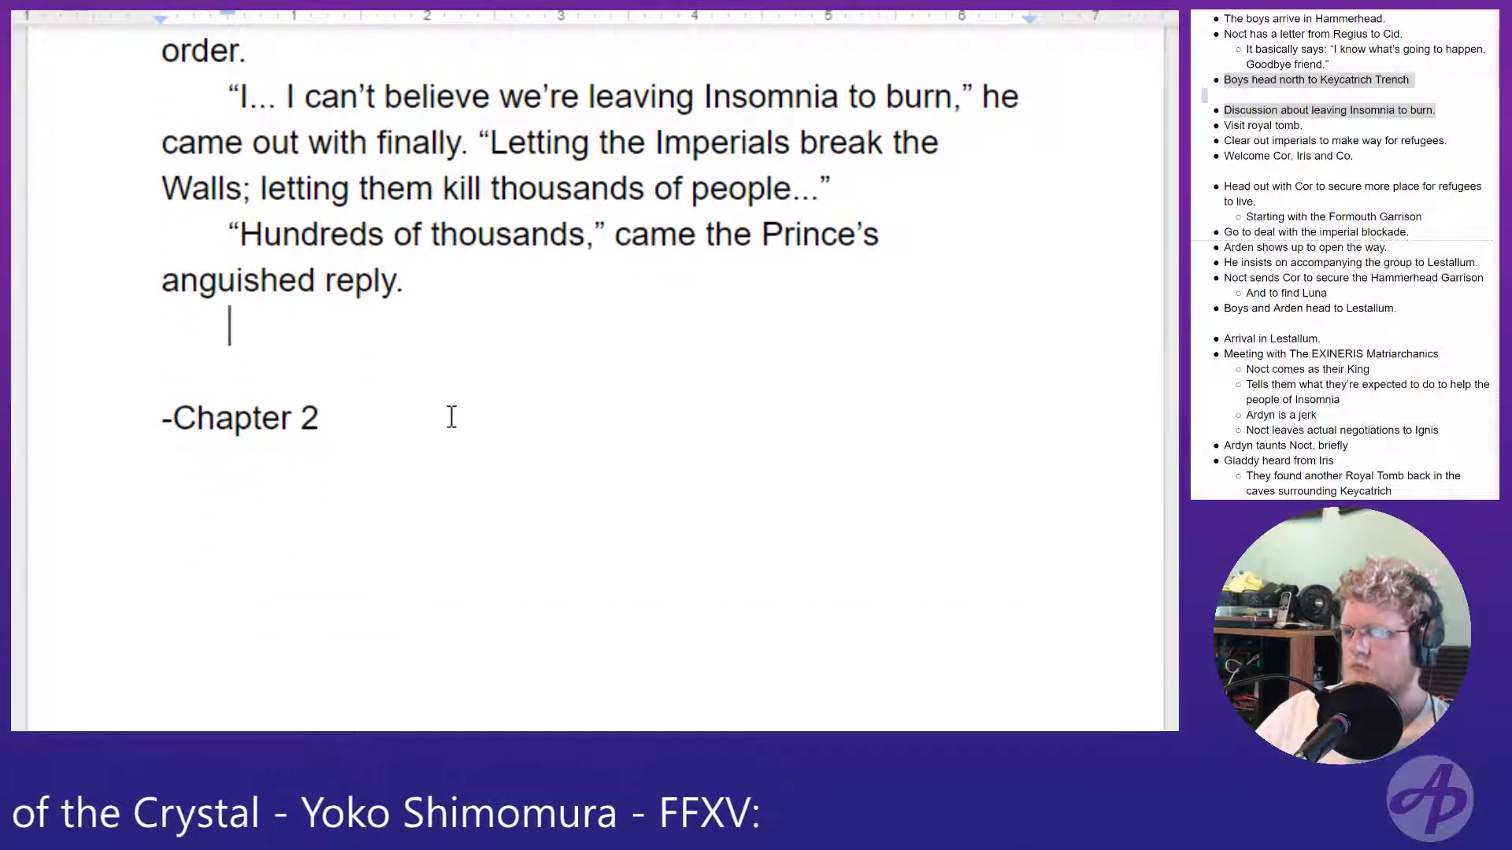
pyautogui.write('"So s')
pyautogui.press('BackSpace')
pyautogui.write('why7 a')
pyautogui.press('BackSpace')
pyautogui.press('BackSpace')
pyautogui.press('BackSpace')
pyautogui.write("aren't we ")
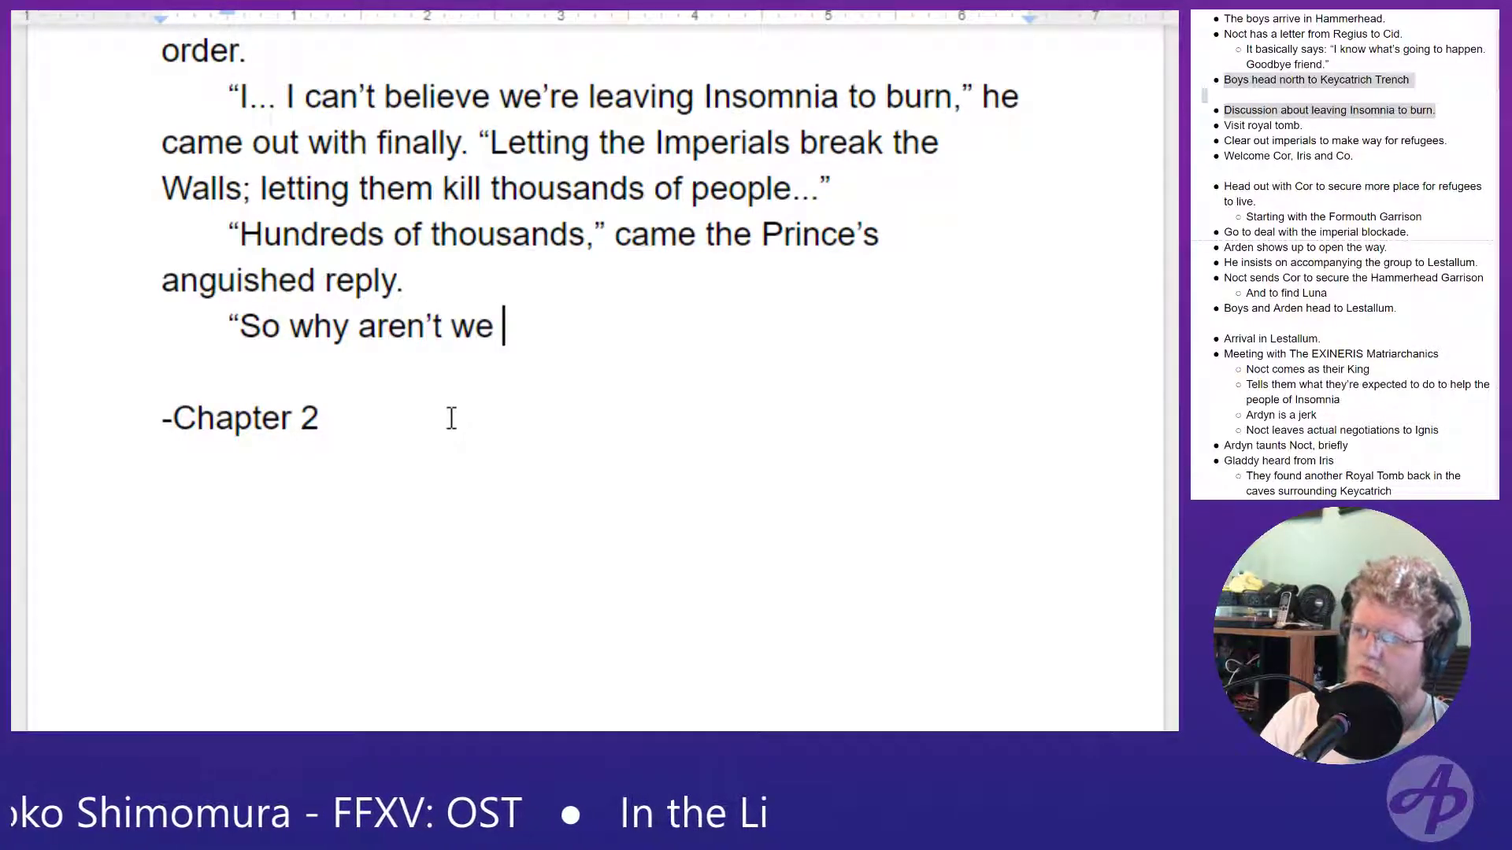
pyautogui.write('stopping them')
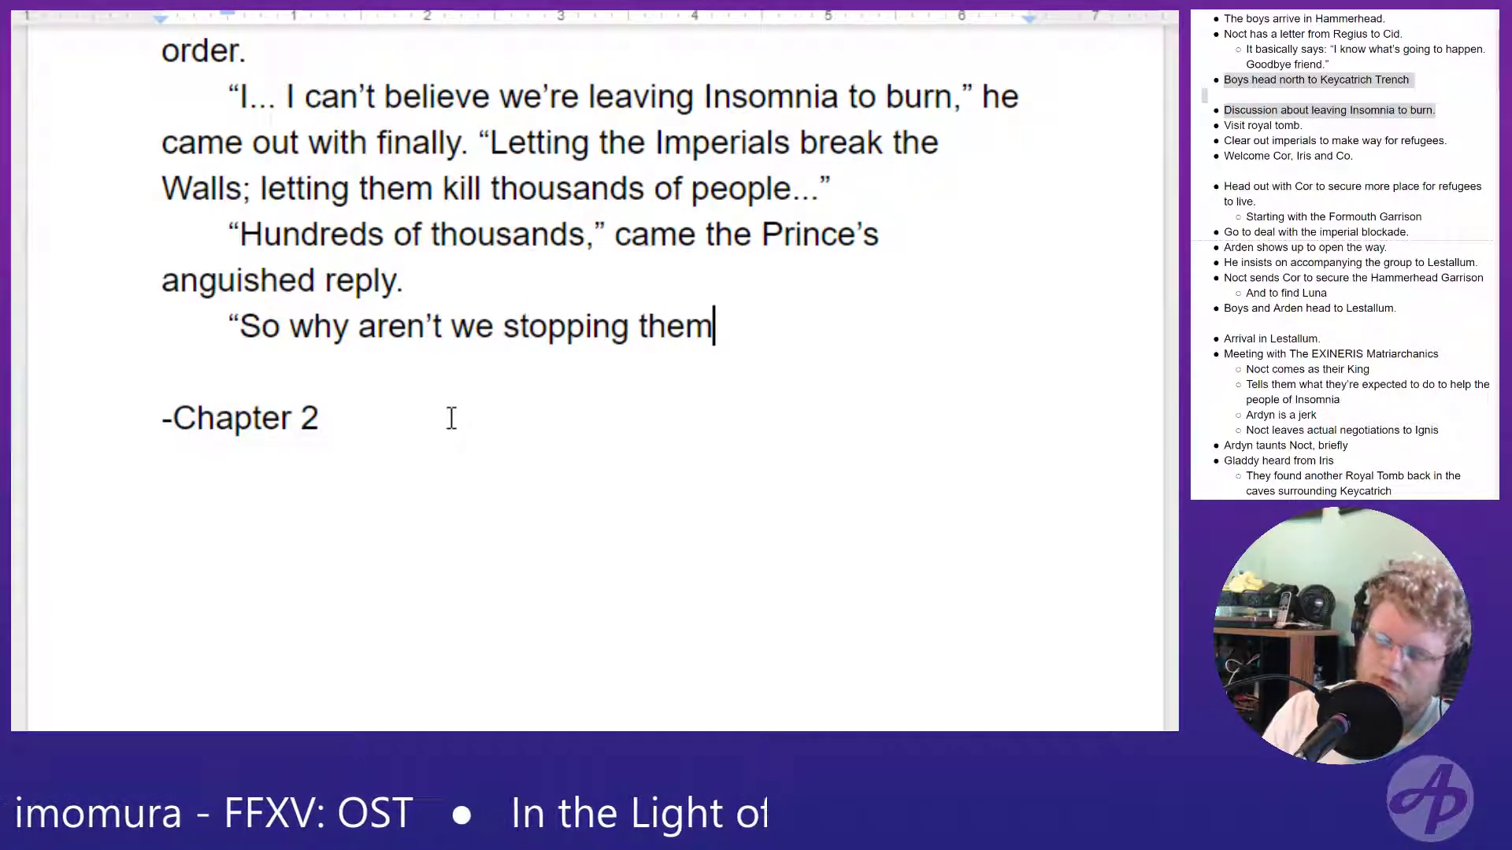
pyautogui.write('?')
pyautogui.write('"')
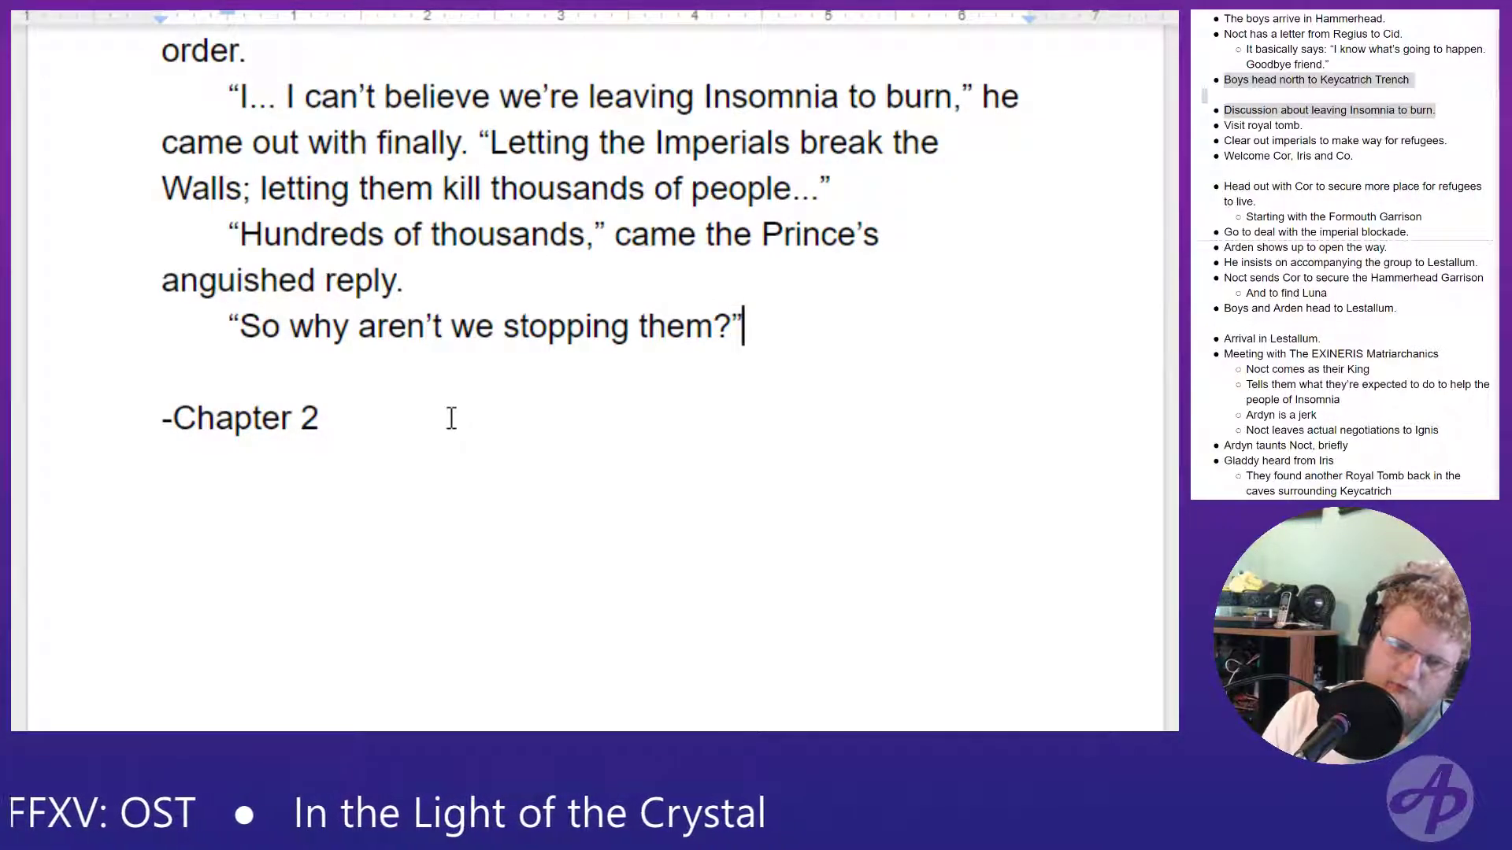
pyautogui.write(' The')
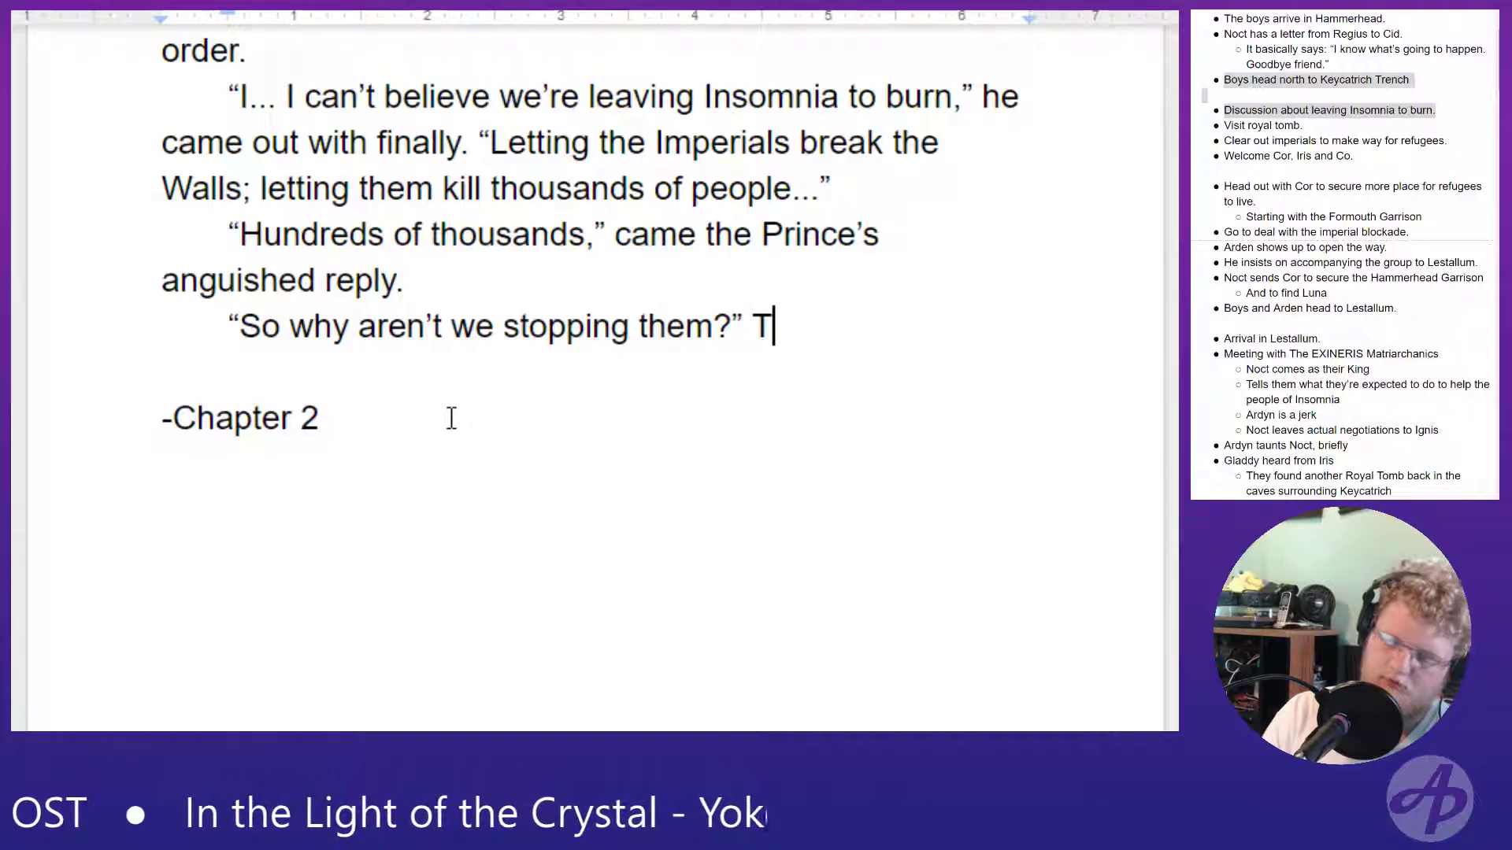
# - Follow the question with "Gladio was nearly shouting now," and open another quotation
pyautogui.press('BackSpace')
pyautogui.press('BackSpace')
pyautogui.press('BackSpace')
pyautogui.press('BackSpace')
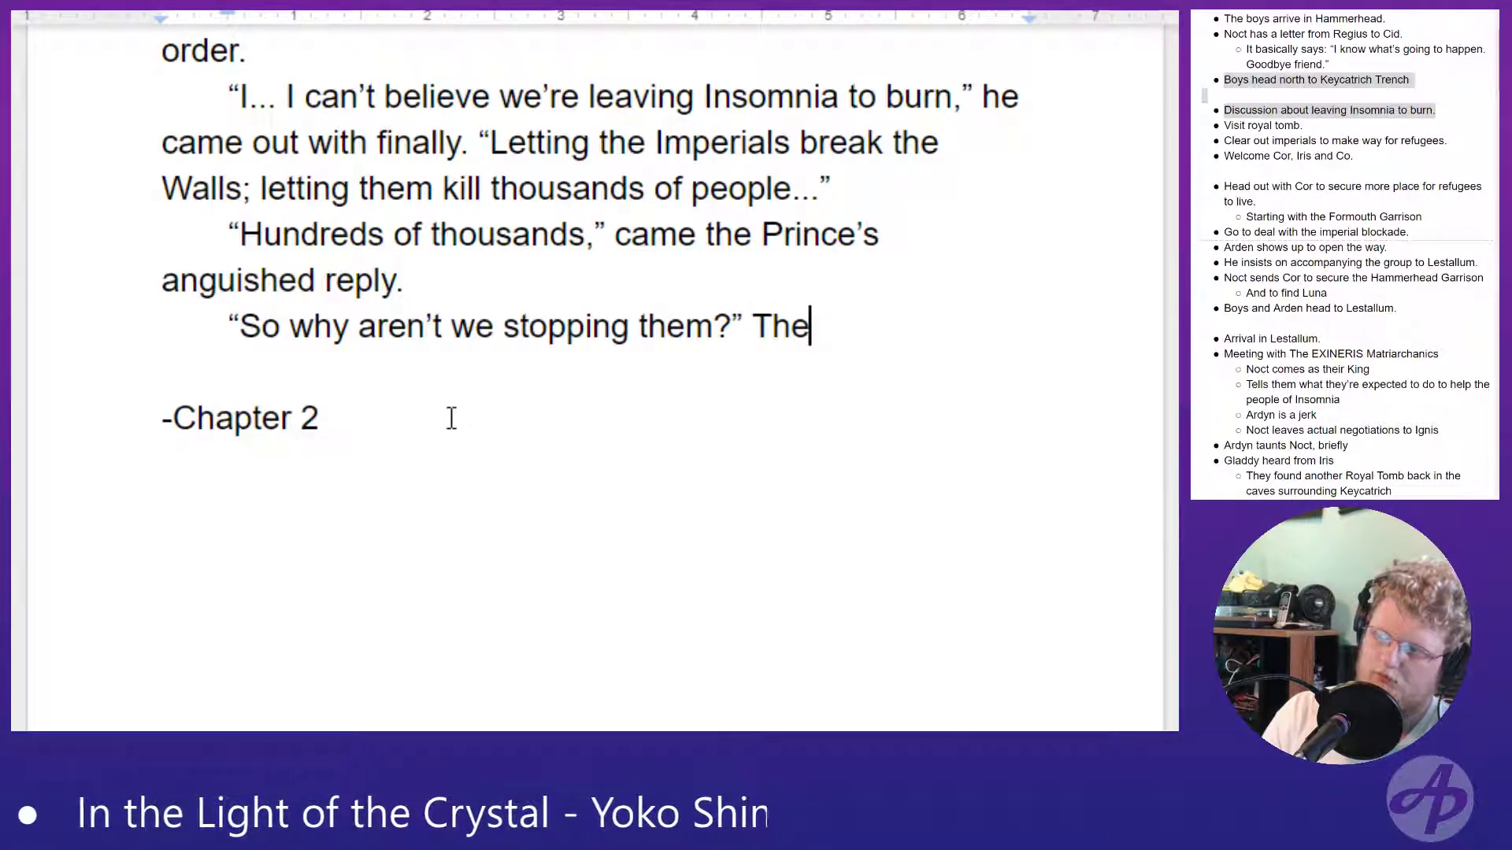
pyautogui.write('Gladio w')
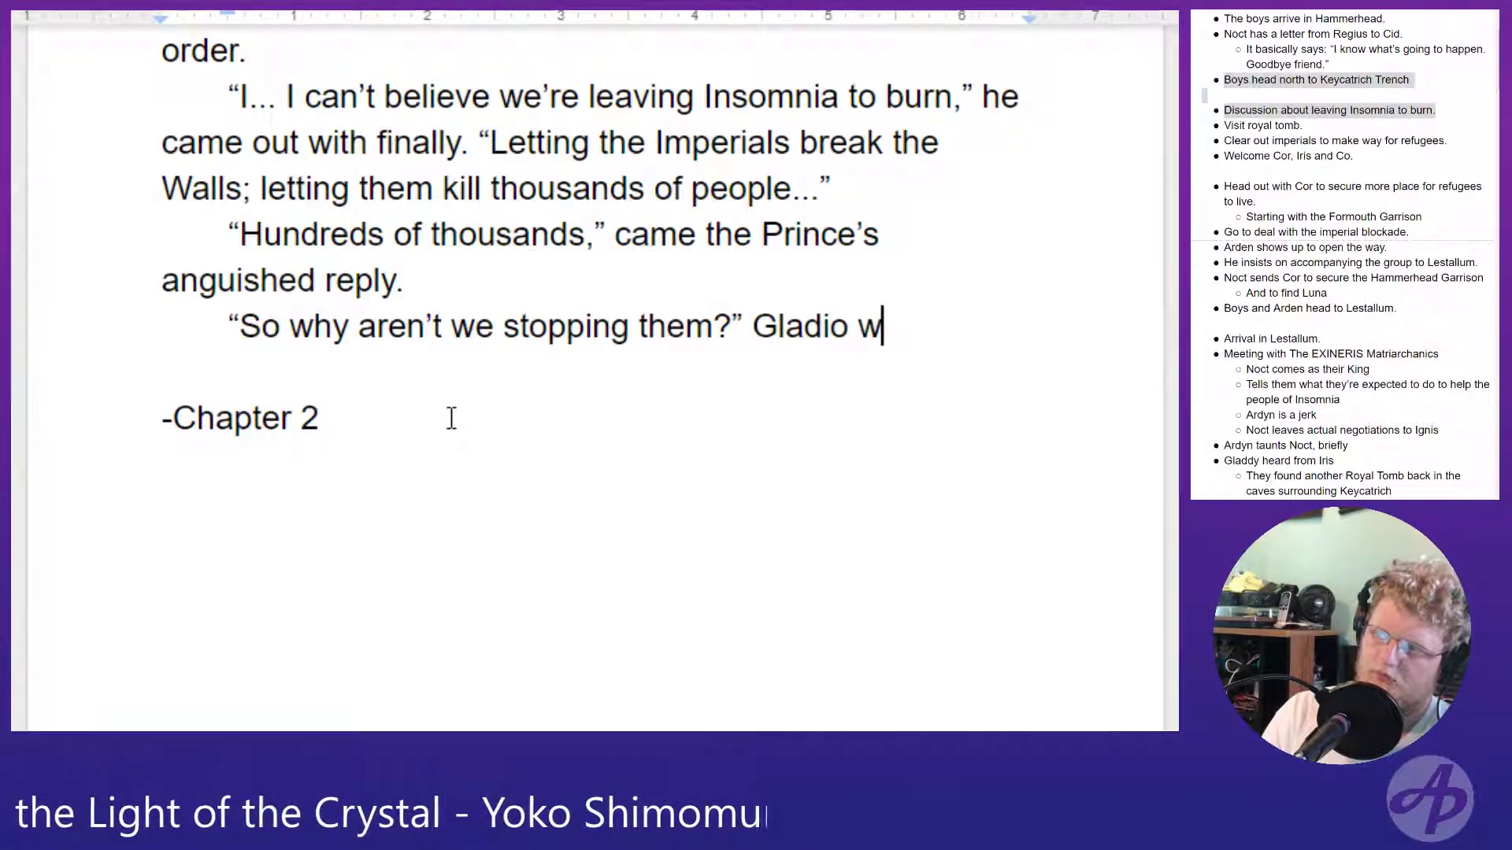
pyautogui.write('as nearl')
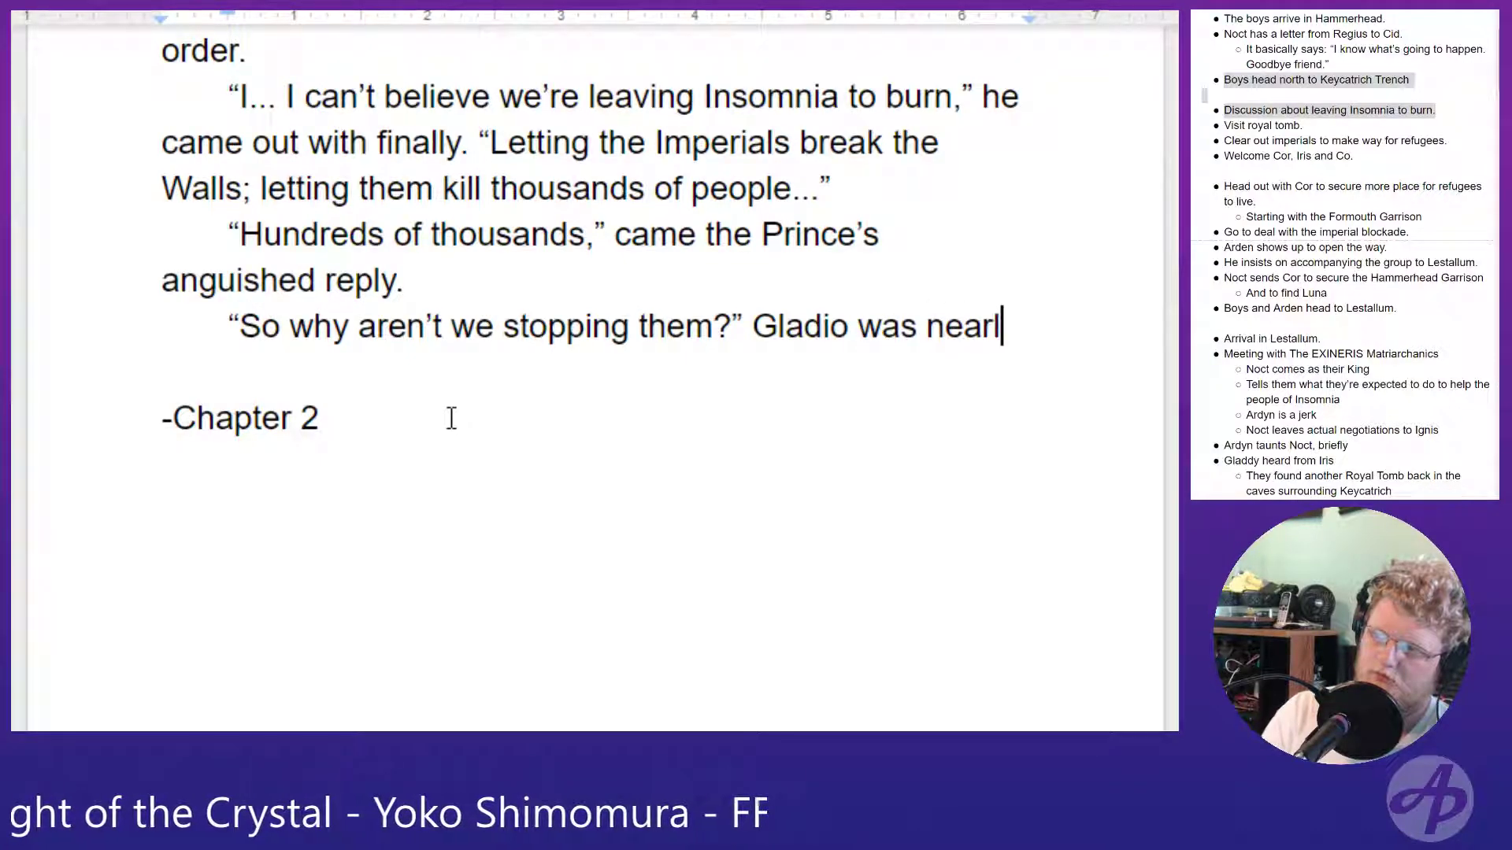
pyautogui.write('y shouting now')
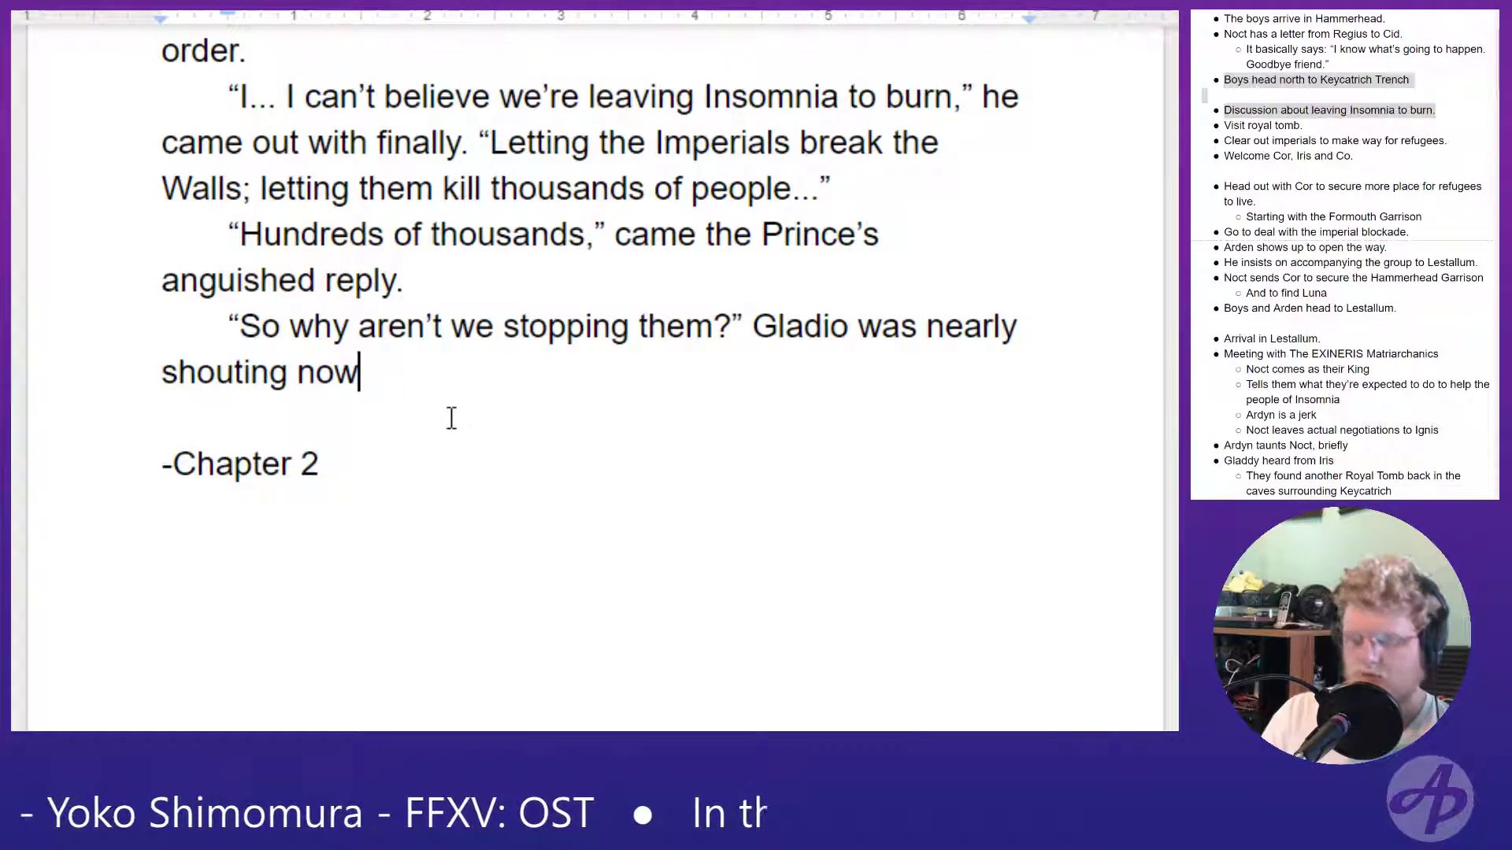
pyautogui.write(', “')
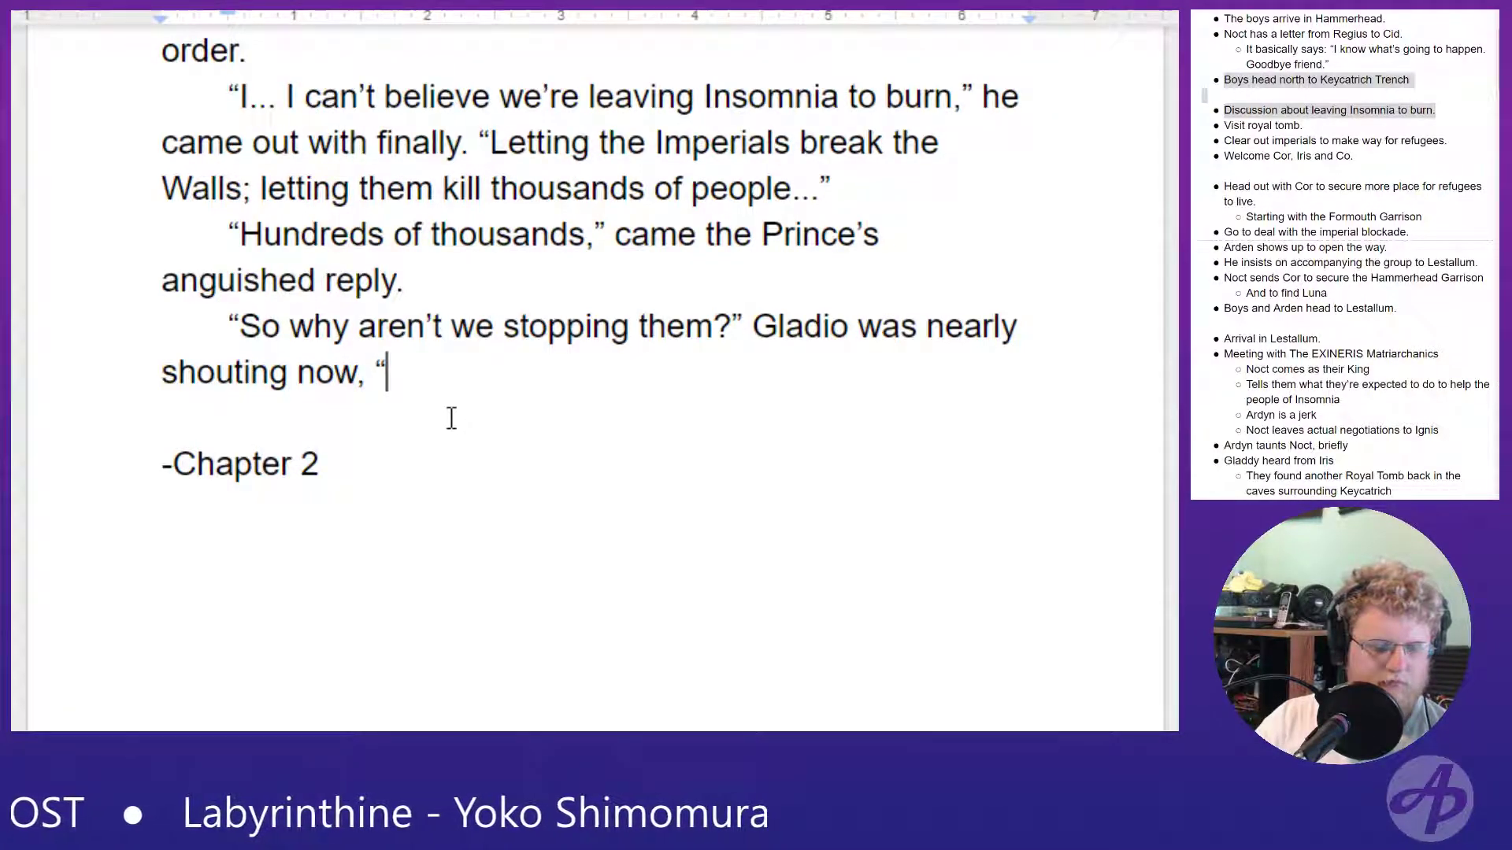
# - Begin Gladio's continued quotation with "Why did we"
pyautogui.write('Why')
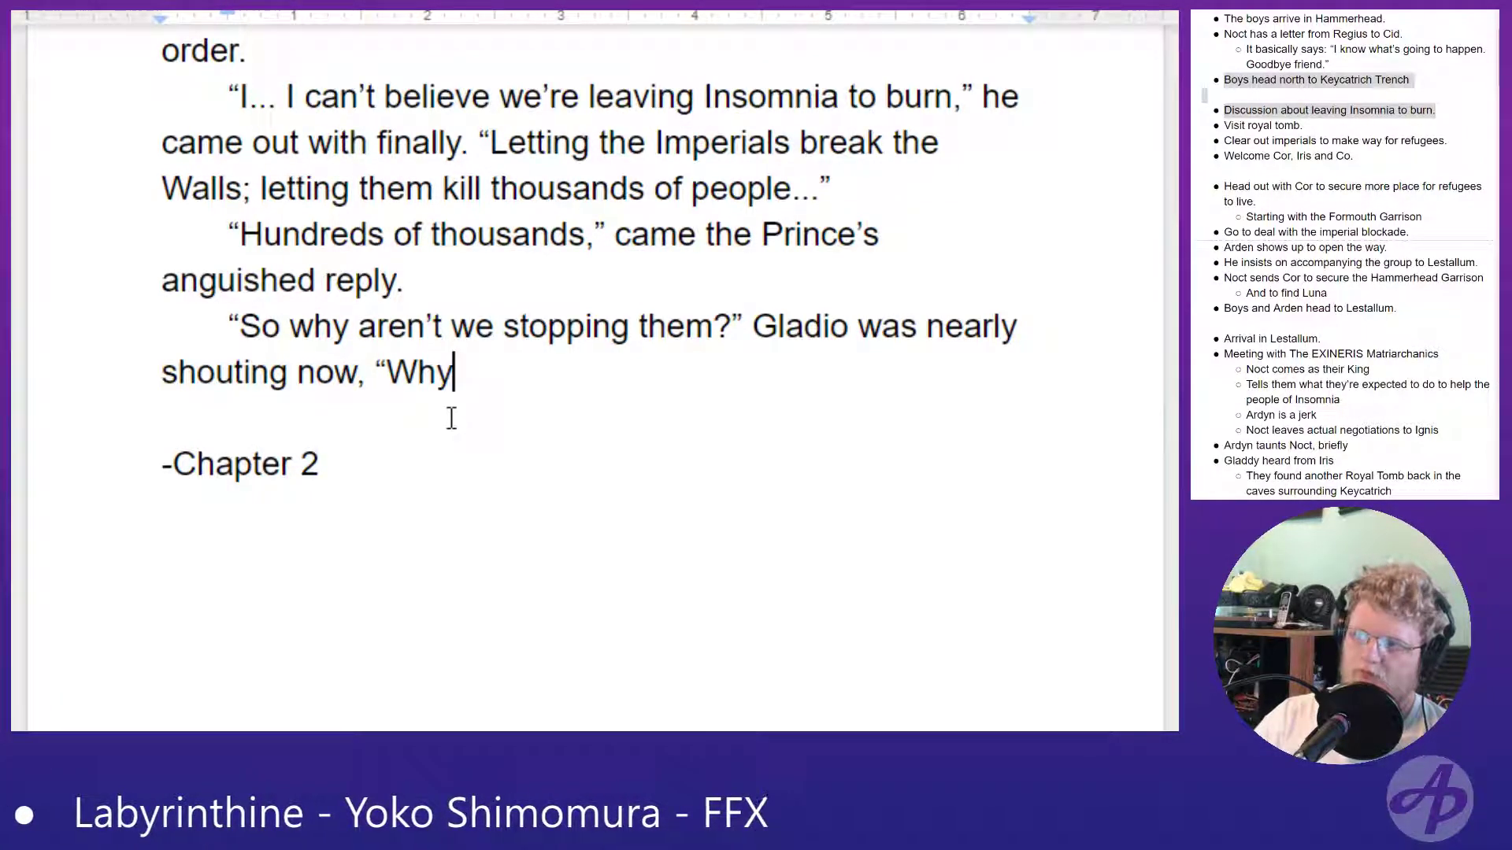
pyautogui.write(' are we')
pyautogui.press('BackSpace')
pyautogui.press('BackSpace')
pyautogui.press('BackSpace')
pyautogui.press('BackSpace')
pyautogui.press('BackSpace')
pyautogui.press('BackSpace')
pyautogui.press('BackSpace')
pyautogui.write('did we')
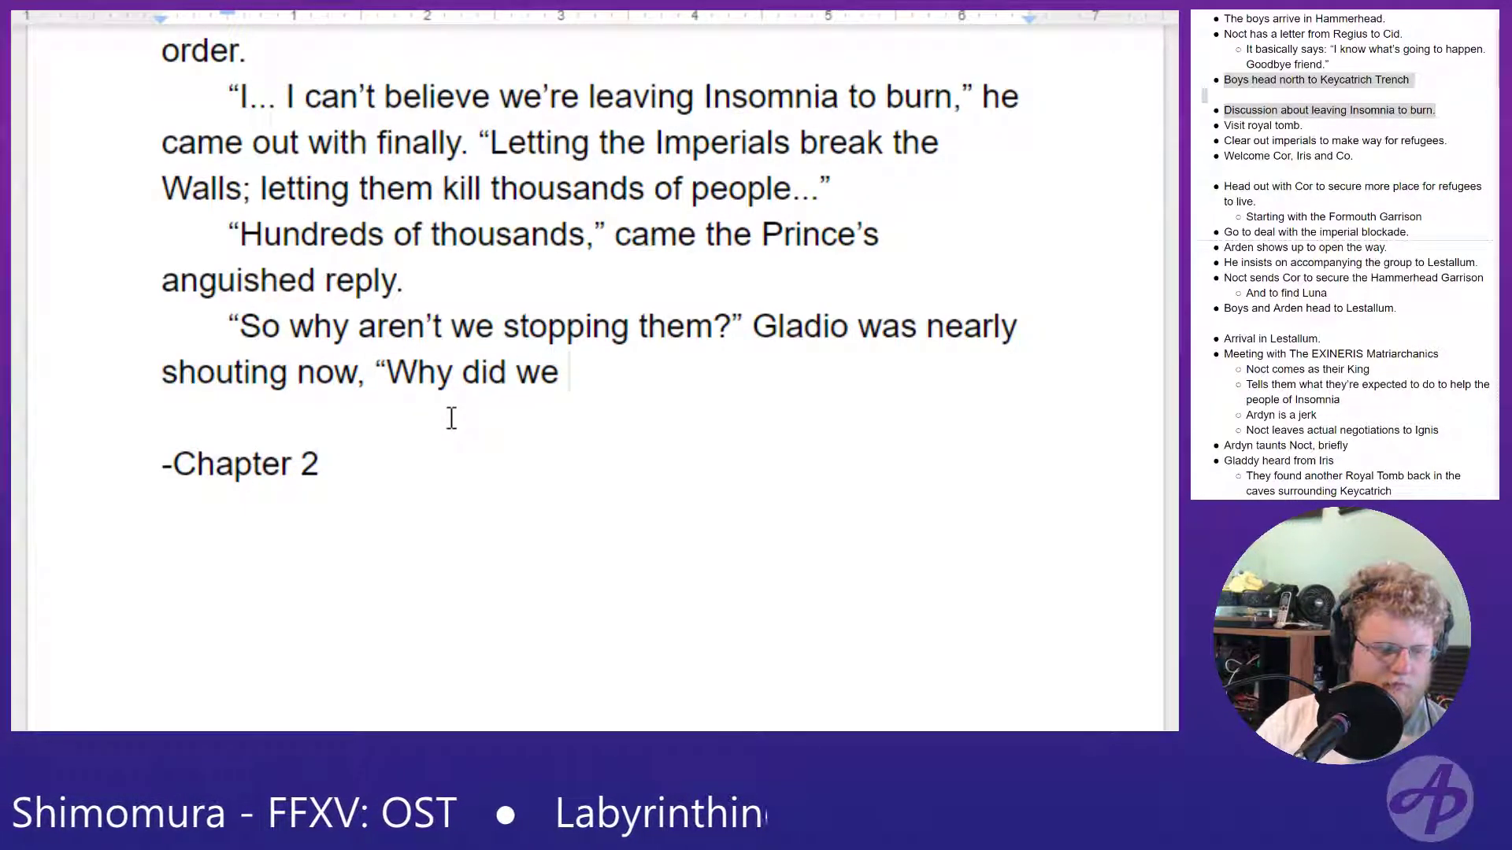
# - Replace "did we" after "Why" with "are we letting them"
pyautogui.press('BackSpace')
pyautogui.press('BackSpace')
pyautogui.press('BackSpace')
pyautogui.press('BackSpace')
pyautogui.press('BackSpace')
pyautogui.press('BackSpace')
pyautogui.press('BackSpace')
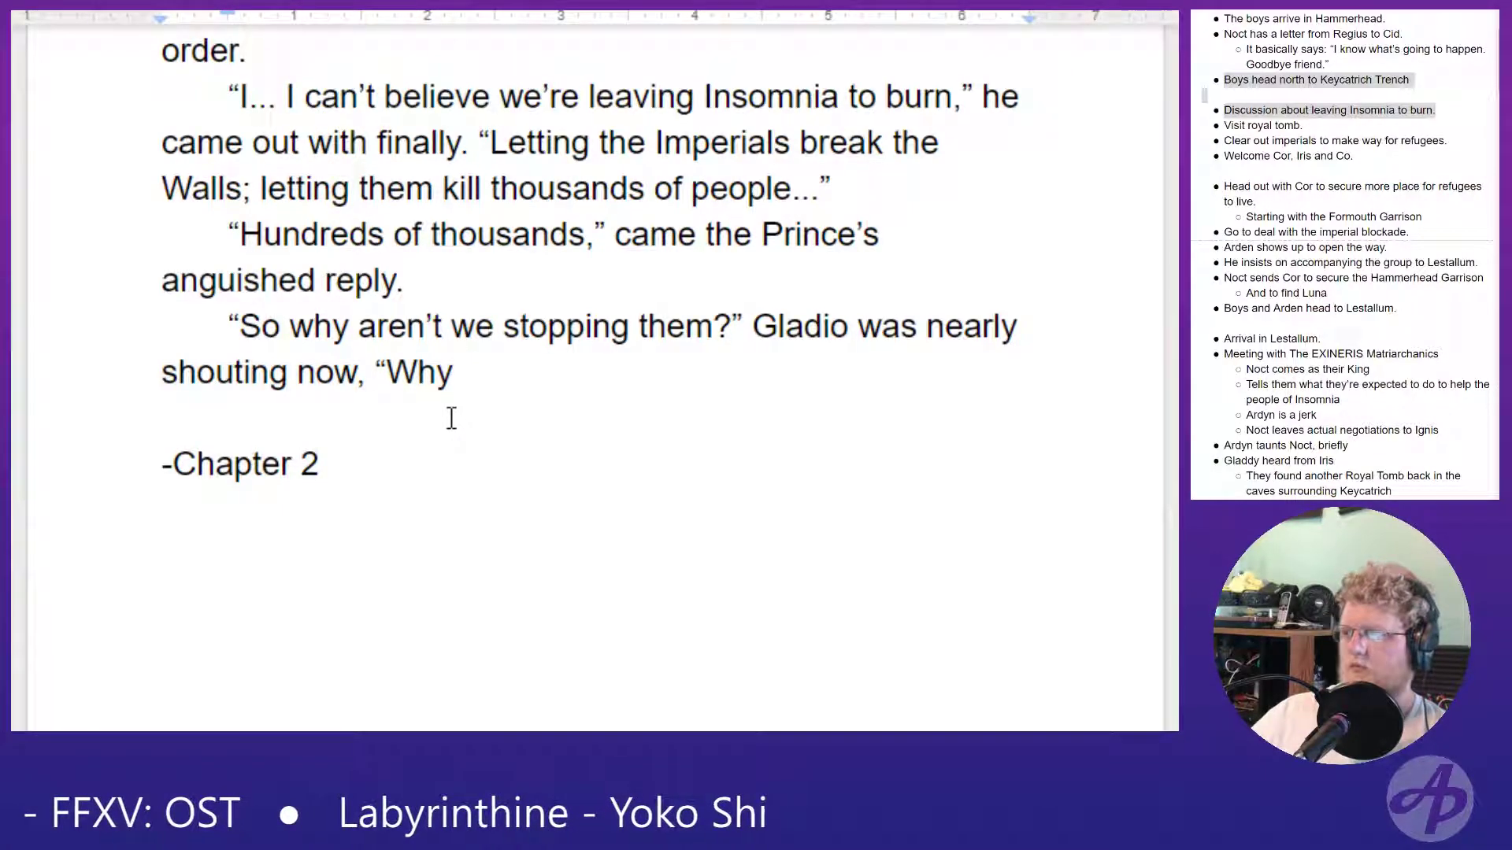
pyautogui.write('are we')
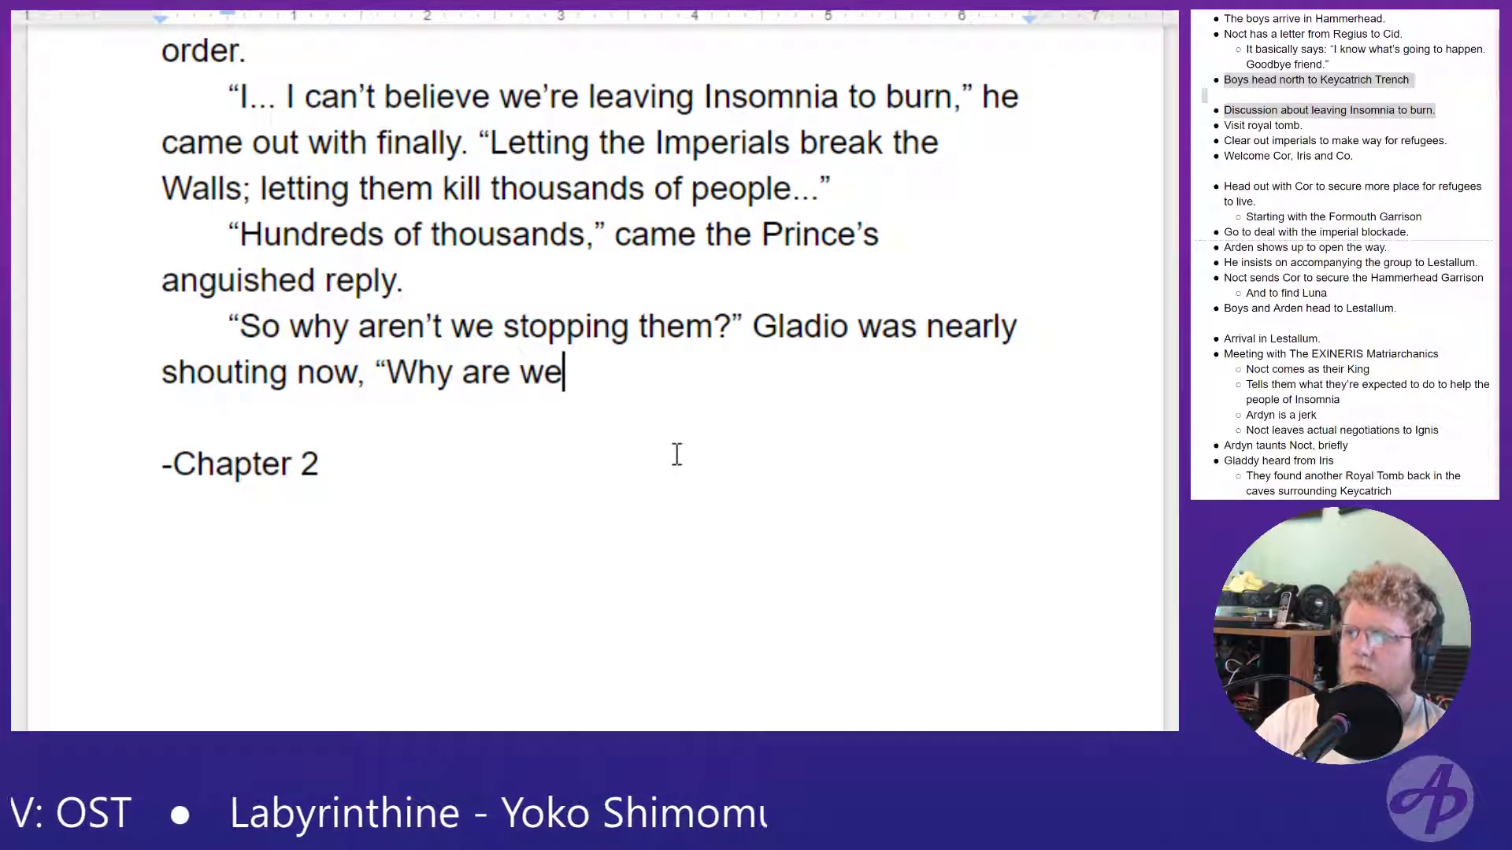
pyautogui.write(' letting them')
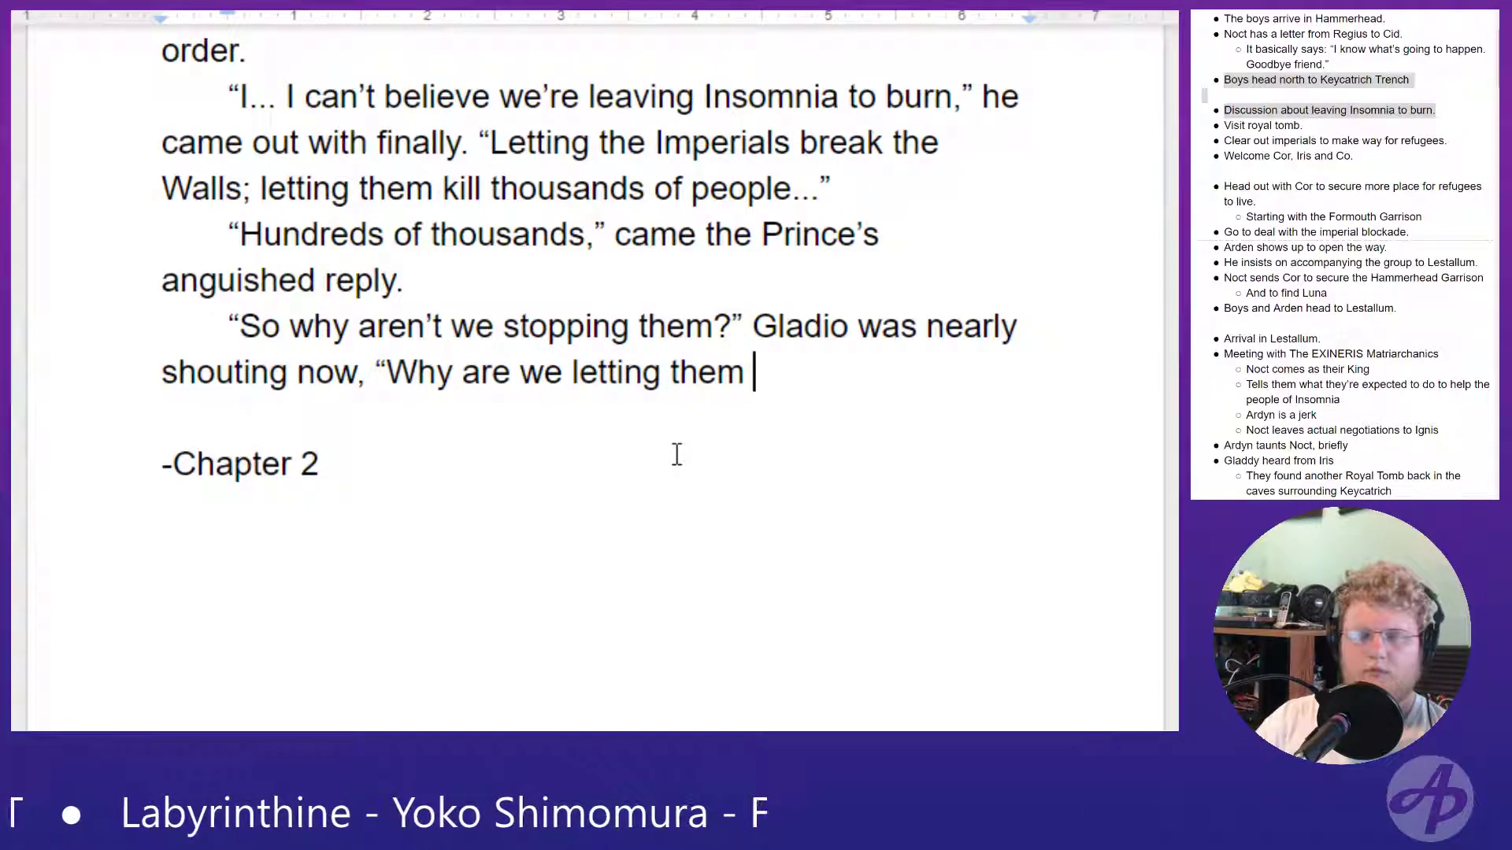
# - Replace "them" after "letting" with "their false"
pyautogui.press('BackSpace')
pyautogui.press('BackSpace')
pyautogui.write('re')
pyautogui.press('BackSpace')
pyautogui.press('BackSpace')
pyautogui.press('BackSpace')
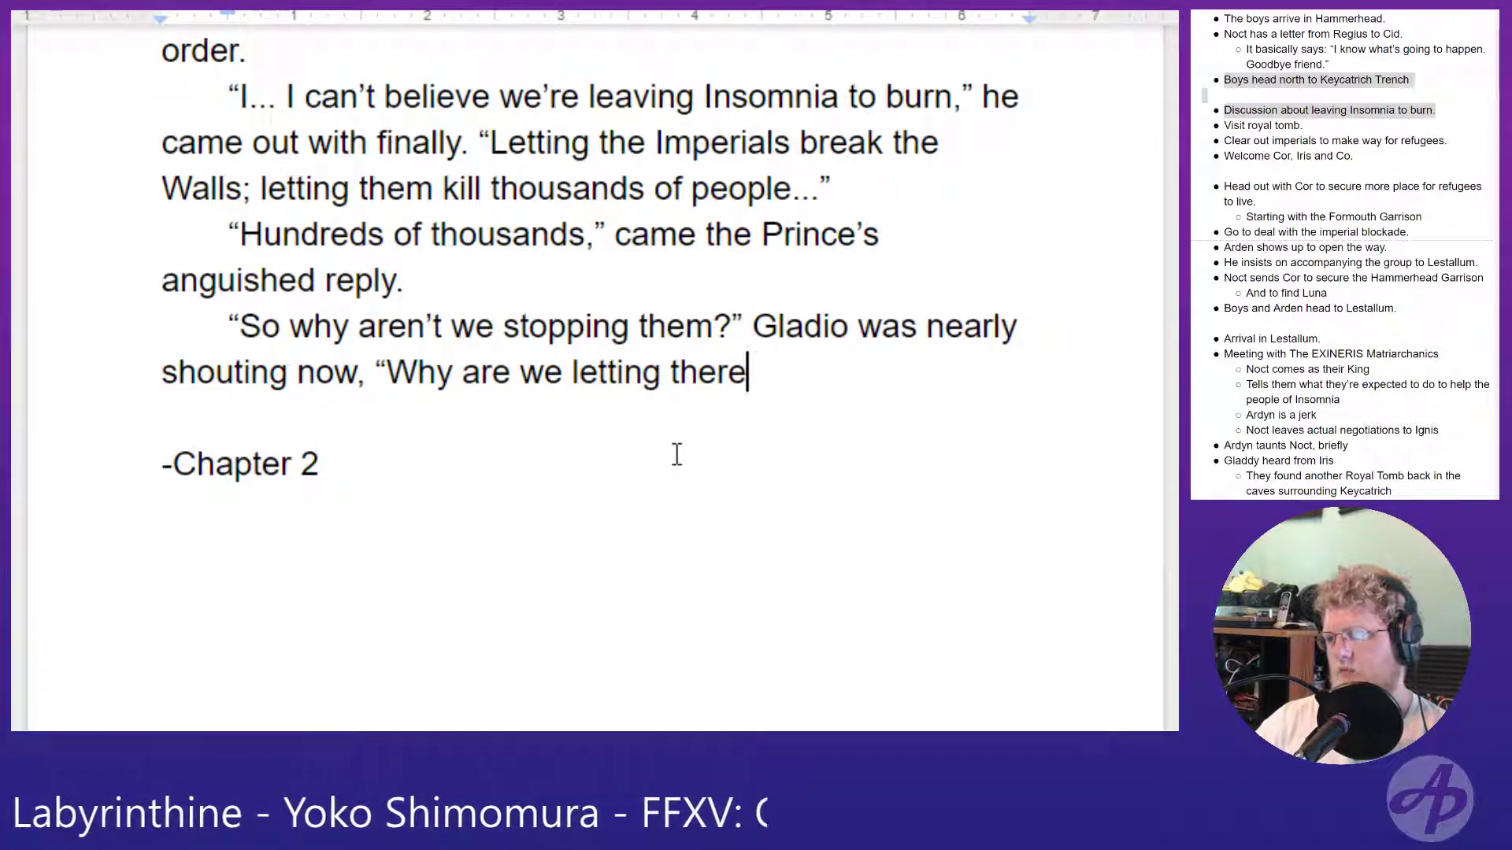
pyautogui.write('ir false')
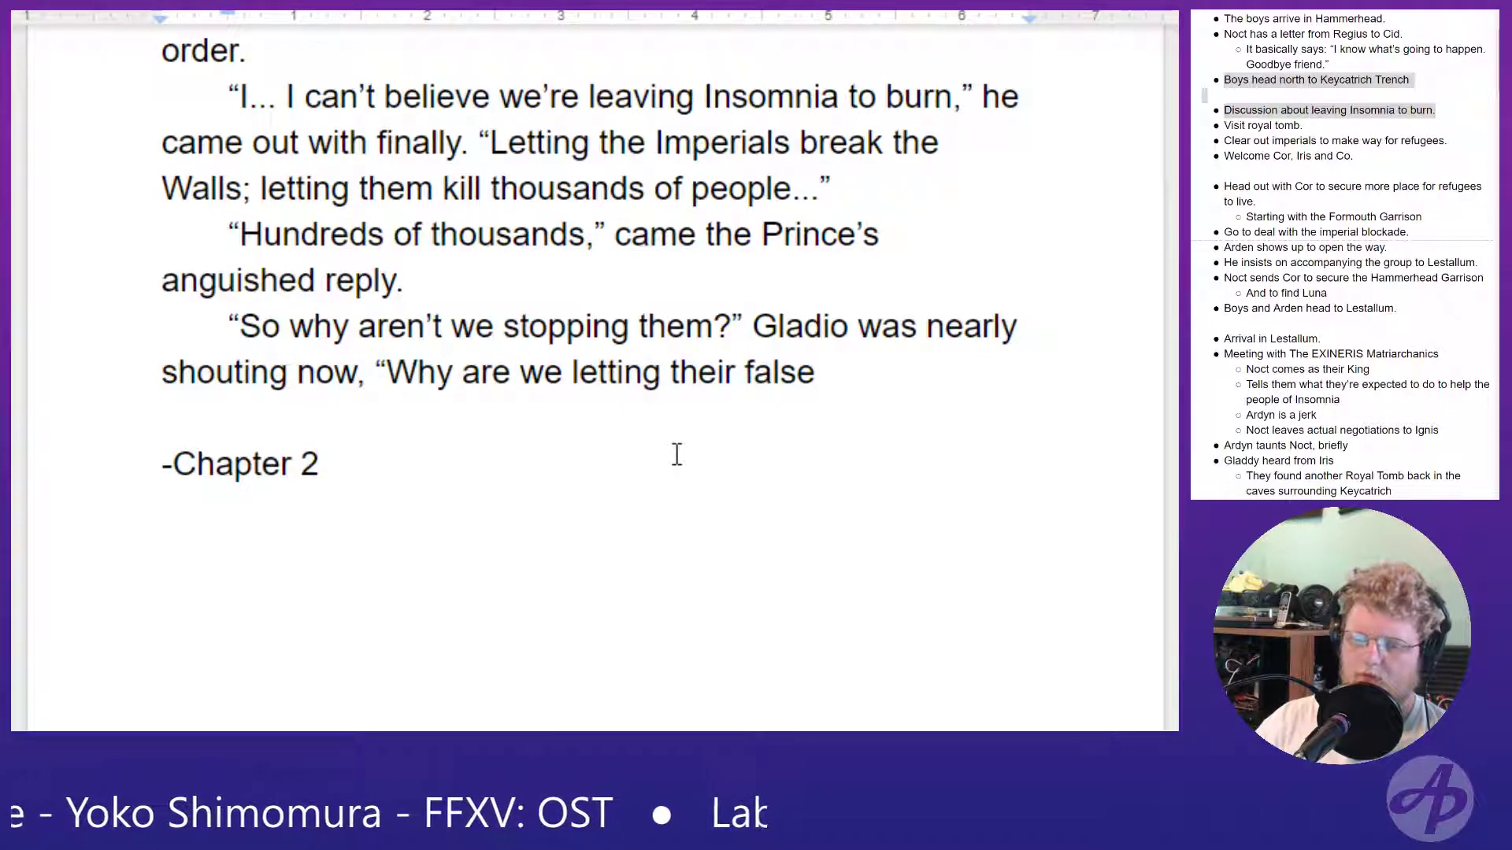
# - Reword "their false" in Gladio's question as "this false"
pyautogui.press('BackSpace')
pyautogui.press('BackSpace')
pyautogui.press('BackSpace')
pyautogui.press('BackSpace')
pyautogui.press('BackSpace')
pyautogui.press('BackSpace')
pyautogui.press('BackSpace')
pyautogui.press('BackSpace')
pyautogui.press('BackSpace')
pyautogui.press('BackSpace')
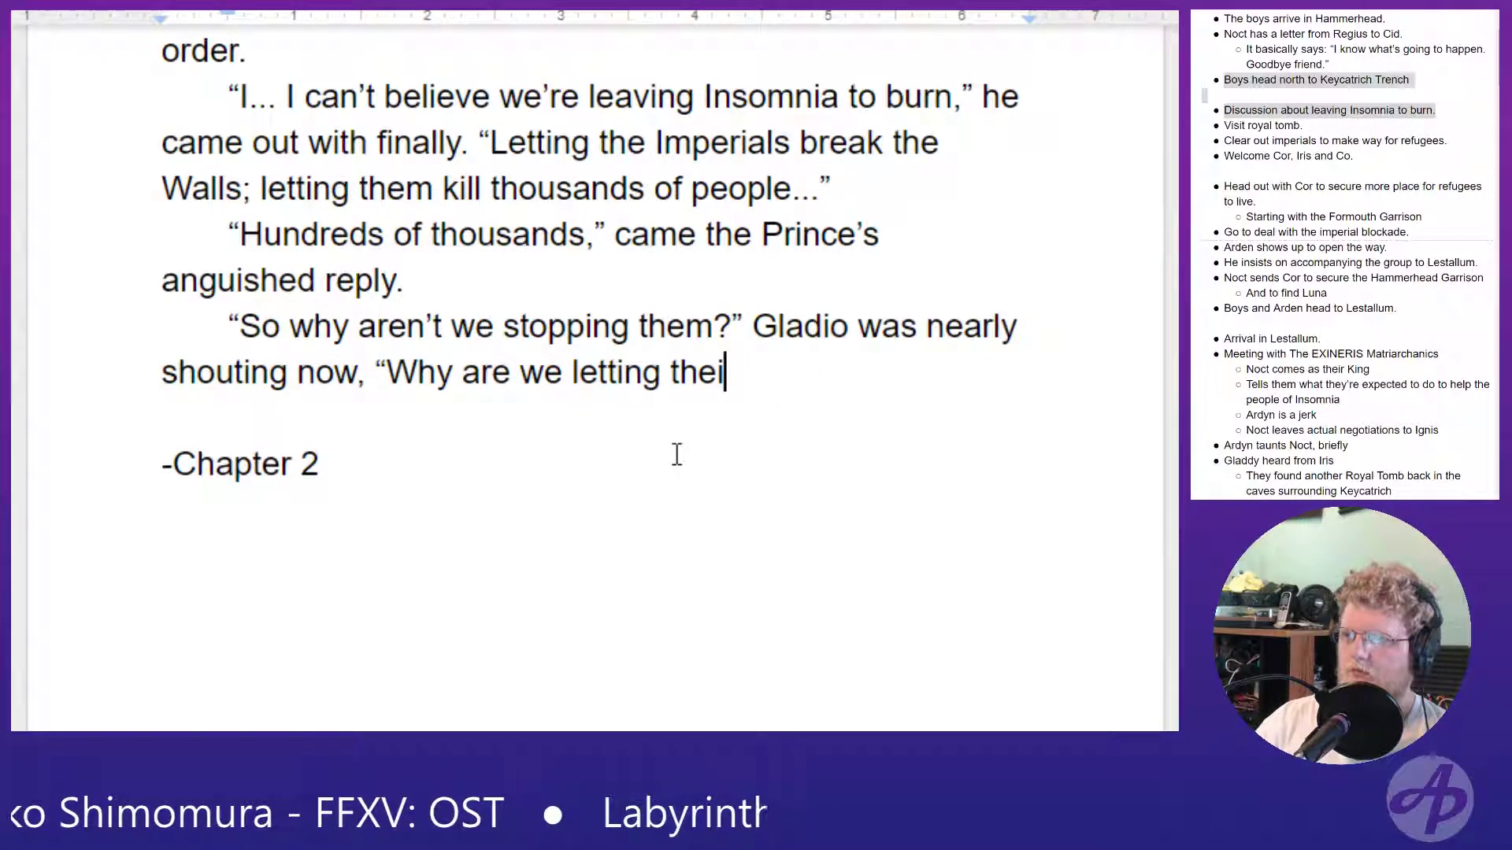
pyautogui.write('is false')
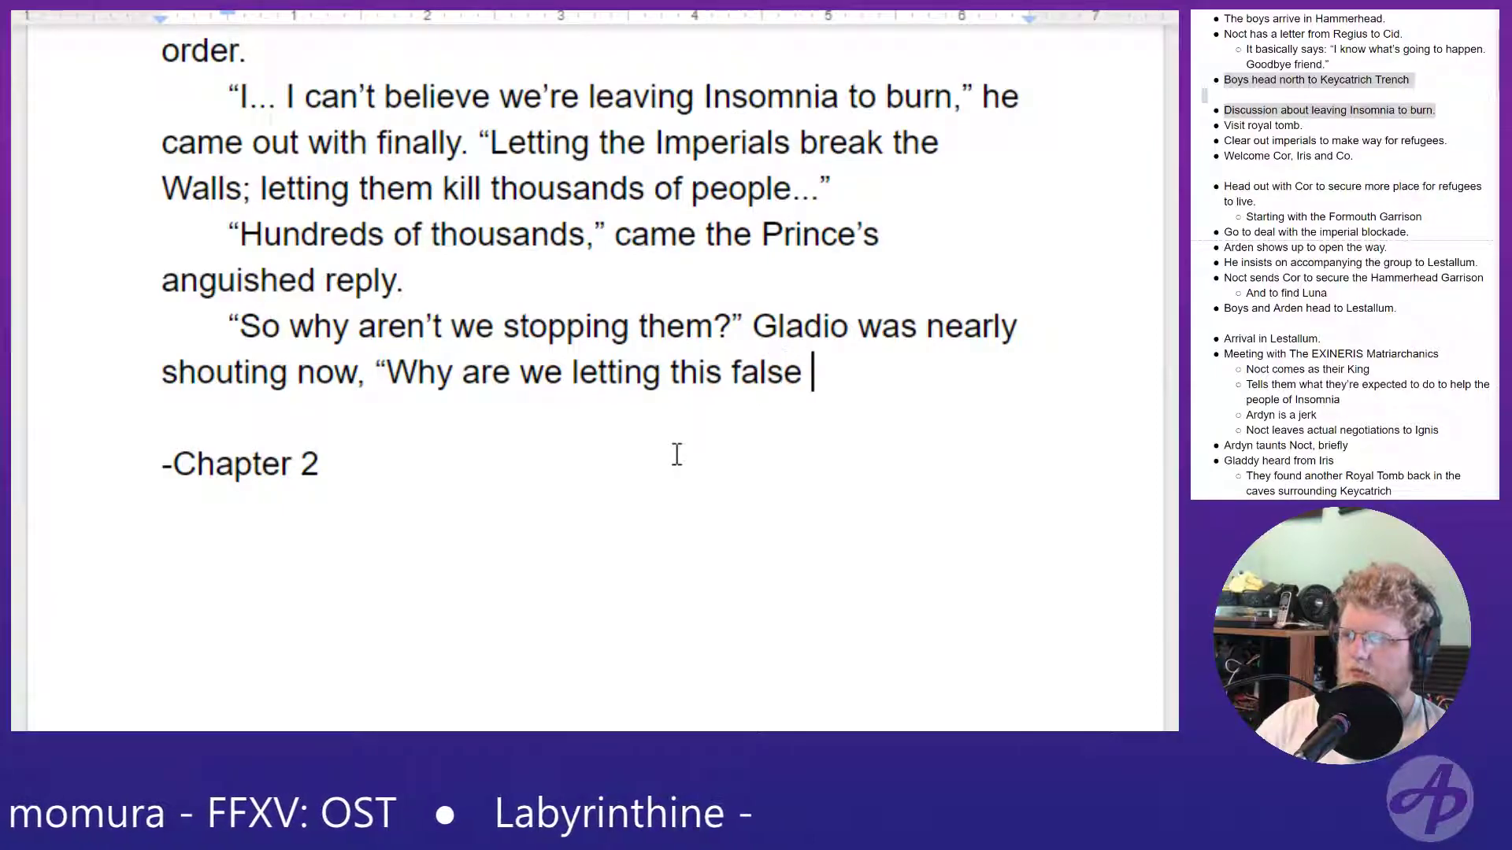
# - Reword "this false" in Gladio's question as "these false peace talks continue?", close the quotation, and start a new paragraph
pyautogui.press('BackSpace')
pyautogui.press('BackSpace')
pyautogui.press('BackSpace')
pyautogui.press('BackSpace')
pyautogui.press('BackSpace')
pyautogui.press('BackSpace')
pyautogui.press('BackSpace')
pyautogui.press('BackSpace')
pyautogui.press('BackSpace')
pyautogui.write('ese ')
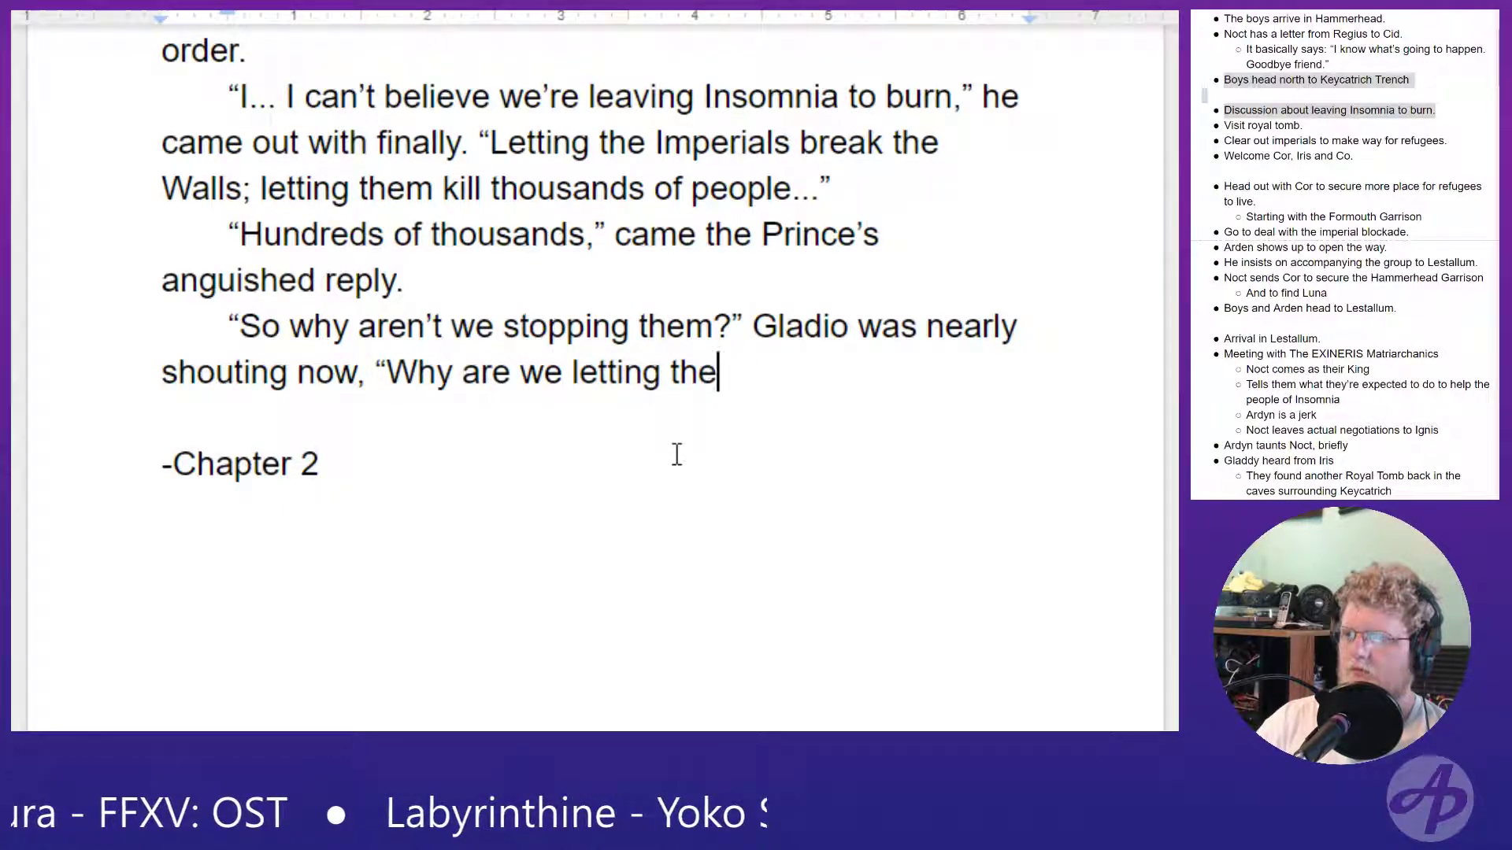
pyautogui.write('false ')
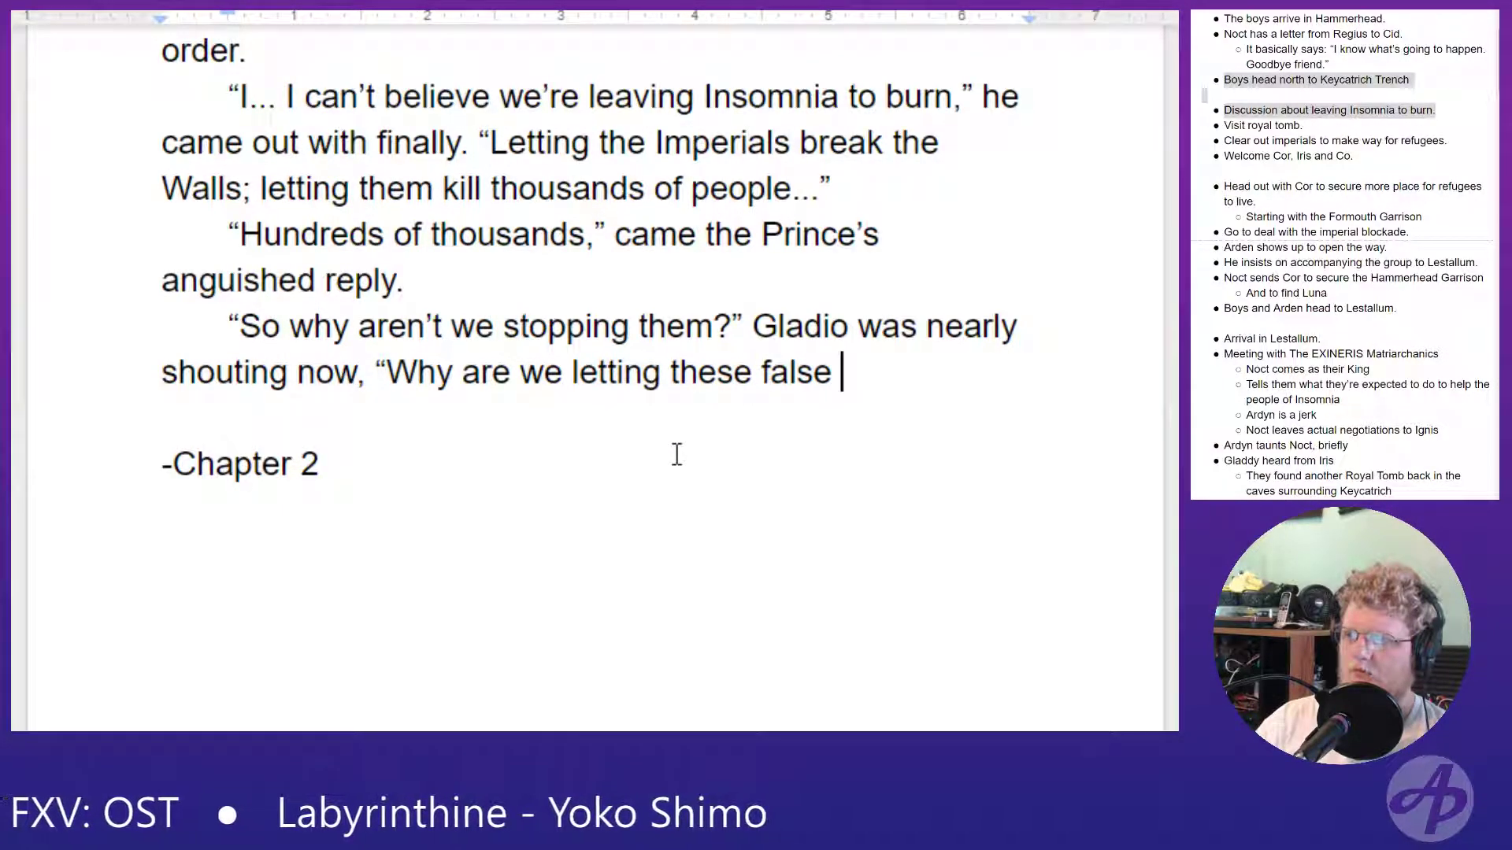
pyautogui.write('peace tal')
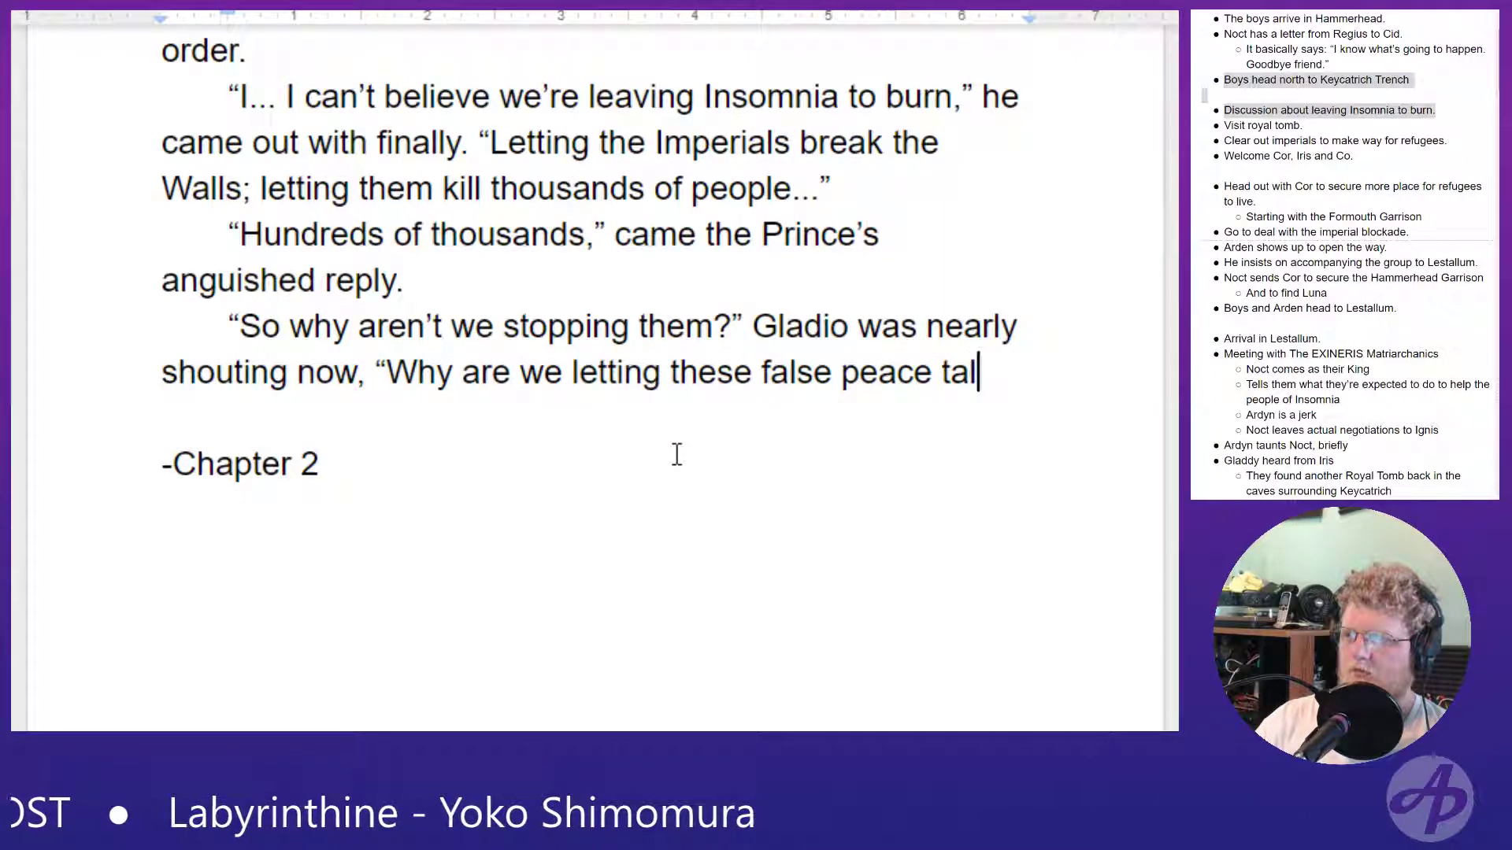
pyautogui.write('ks continue')
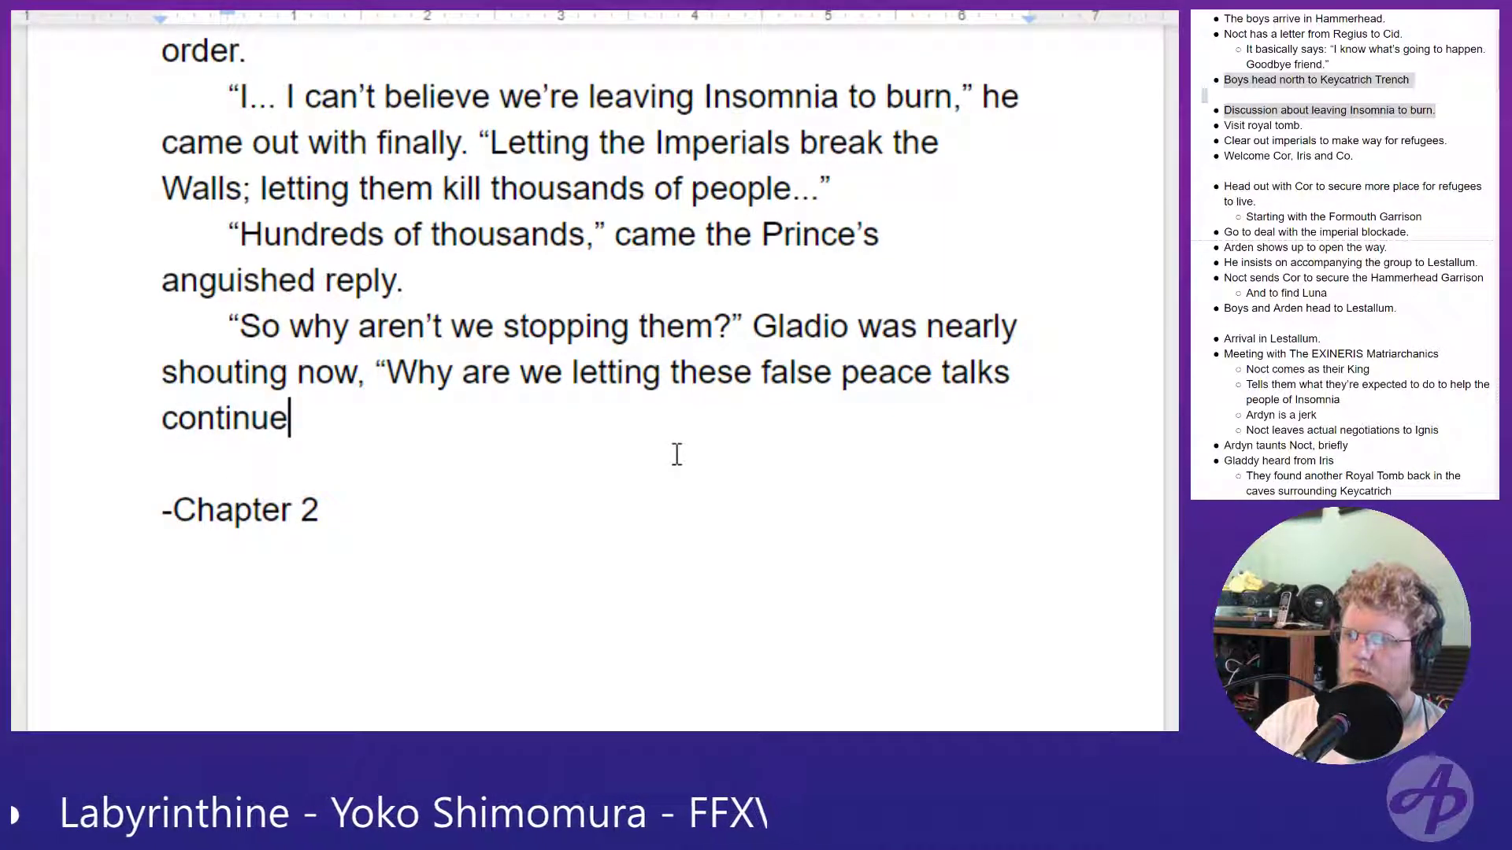
pyautogui.write('?"')
pyautogui.press('Return')
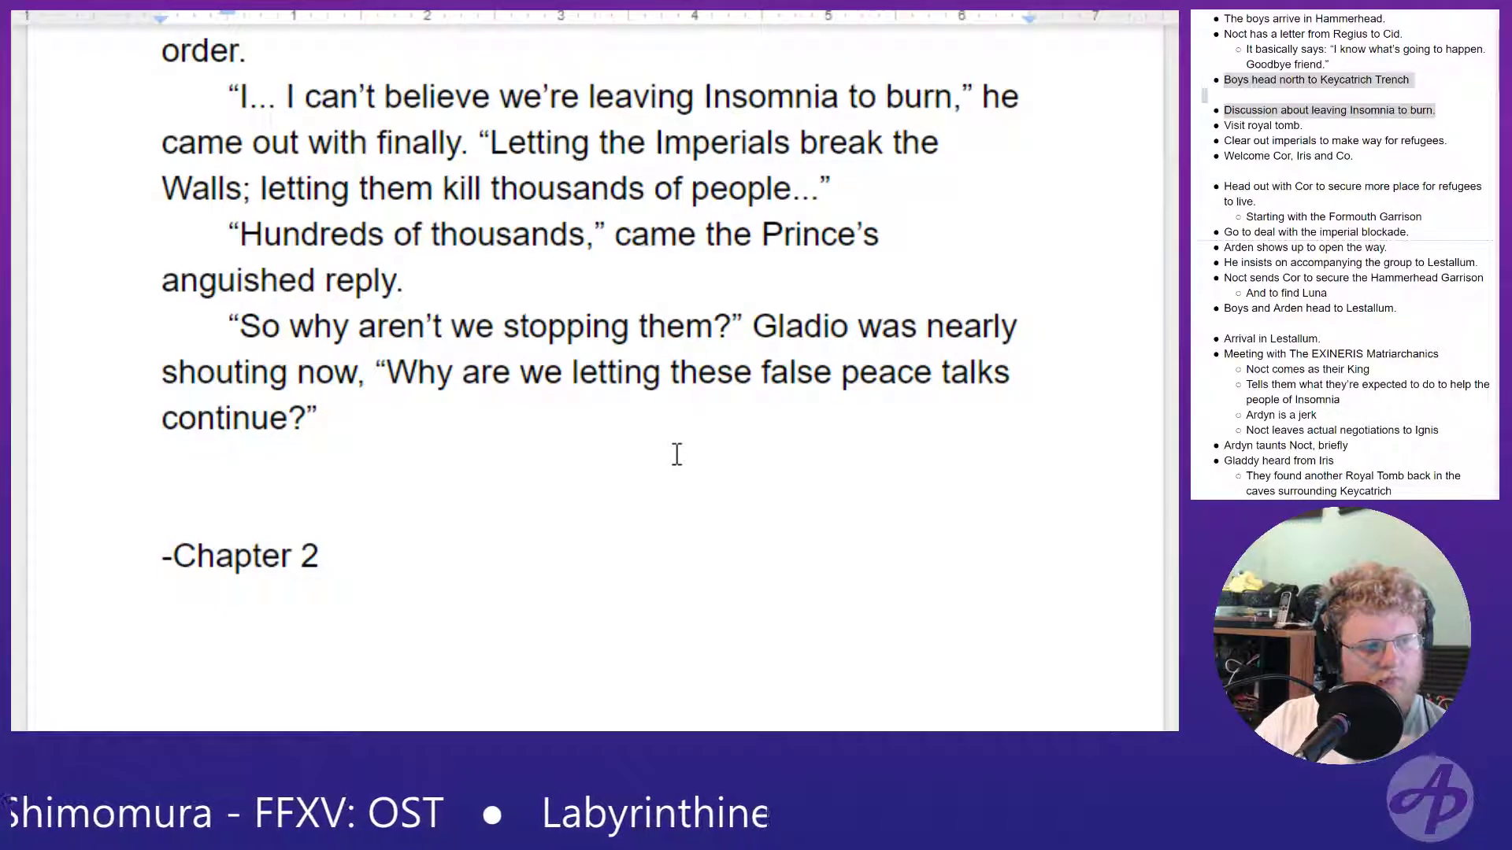
pyautogui.write('“')
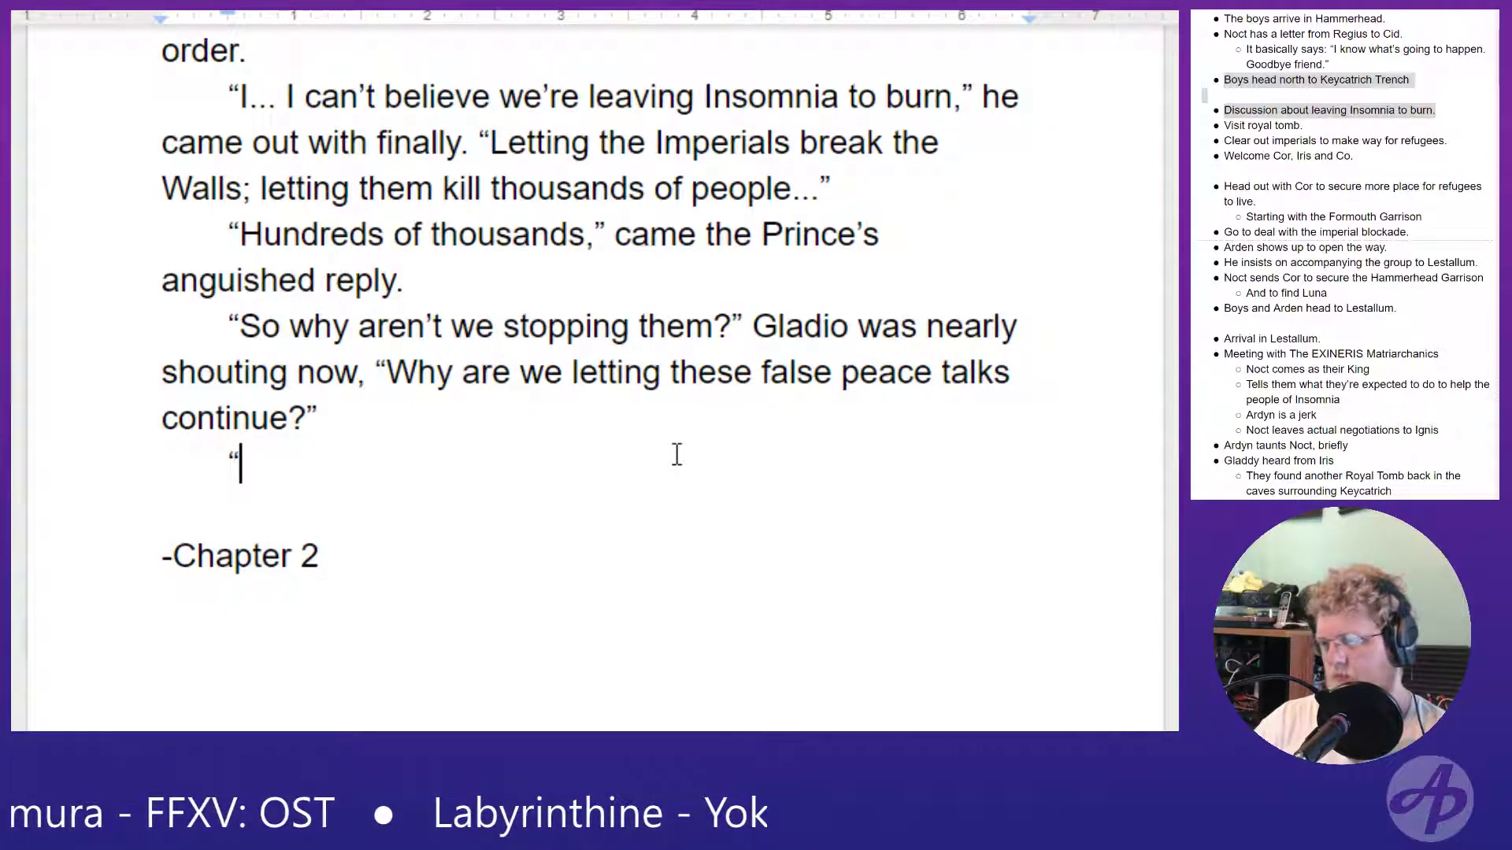
pyautogui.write('Because')
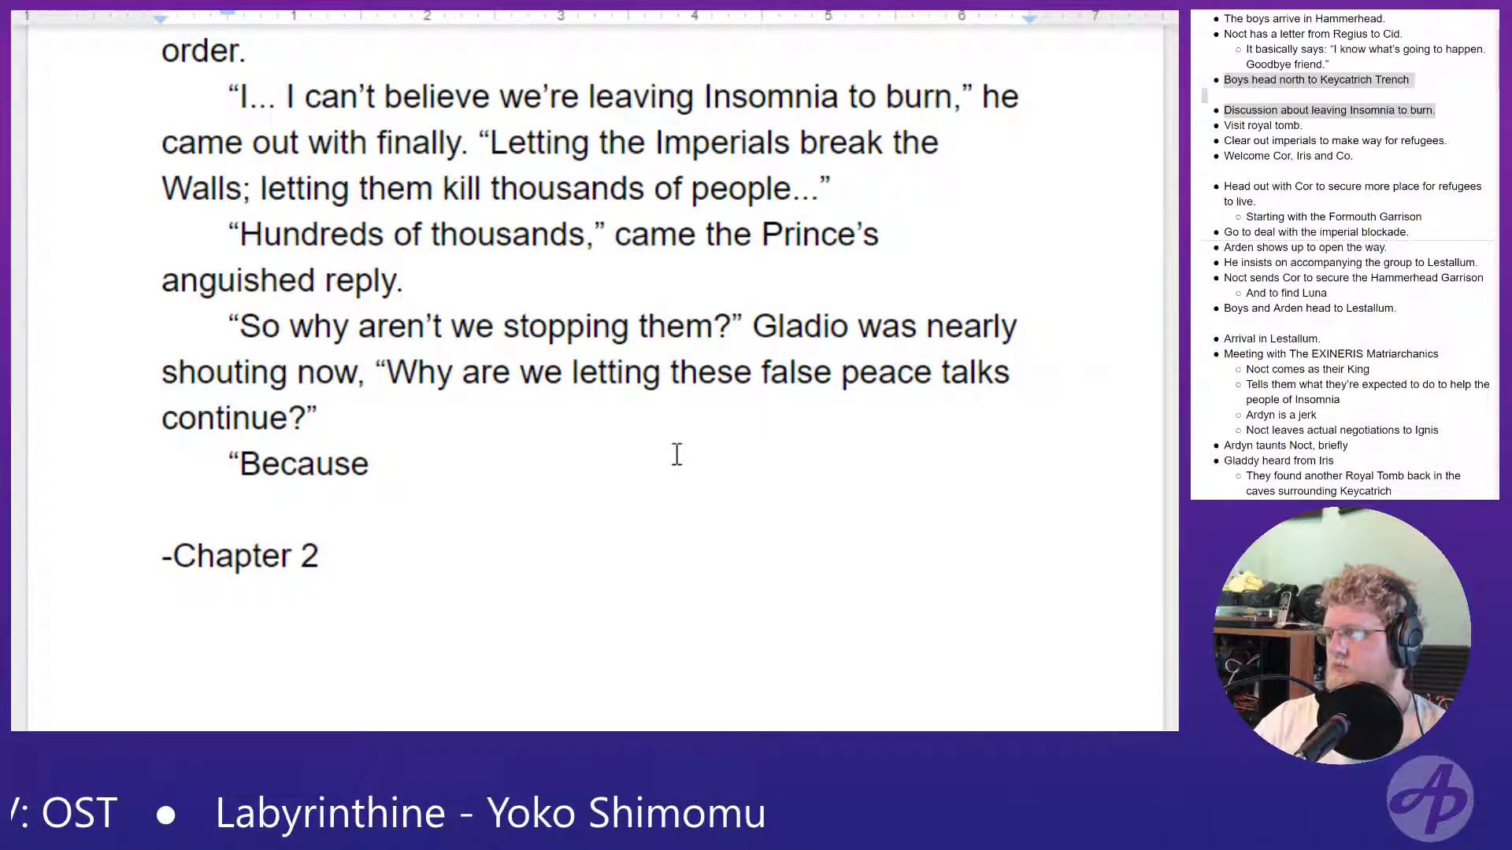
pyautogui.press('BackSpace')
pyautogui.press('BackSpace')
pyautogui.press('BackSpace')
pyautogui.press('BackSpace')
pyautogui.press('BackSpace')
pyautogui.press('BackSpace')
pyautogui.press('BackSpace')
pyautogui.press('BackSpace')
pyautogui.press('BackSpace')
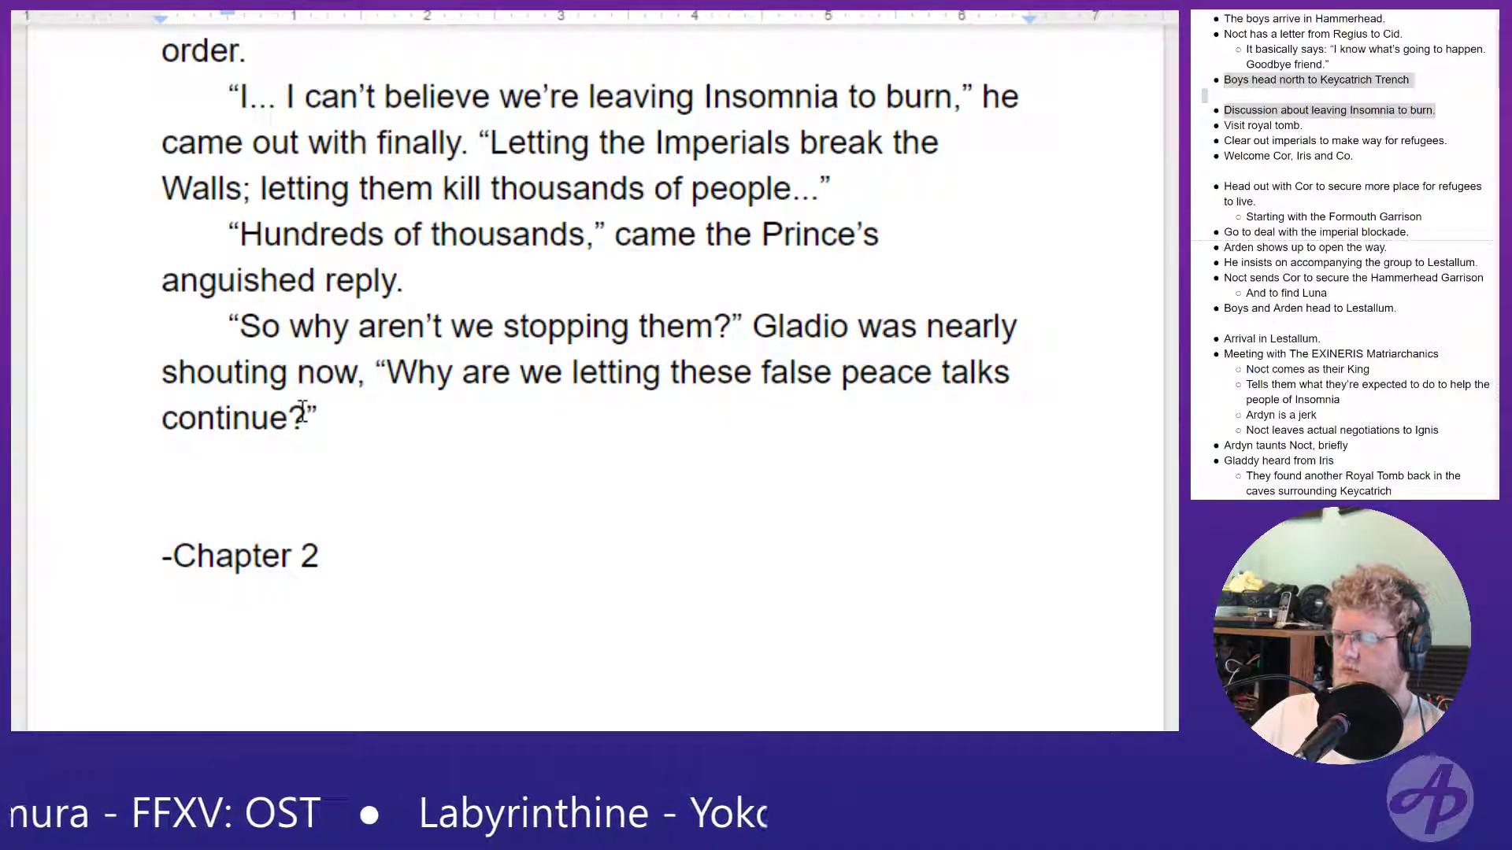
# - Insert "that filthy chancelor lead us around with" before "these false peace talks" in Gladio's question
pyautogui.click(666, 366)
pyautogui.write('that')
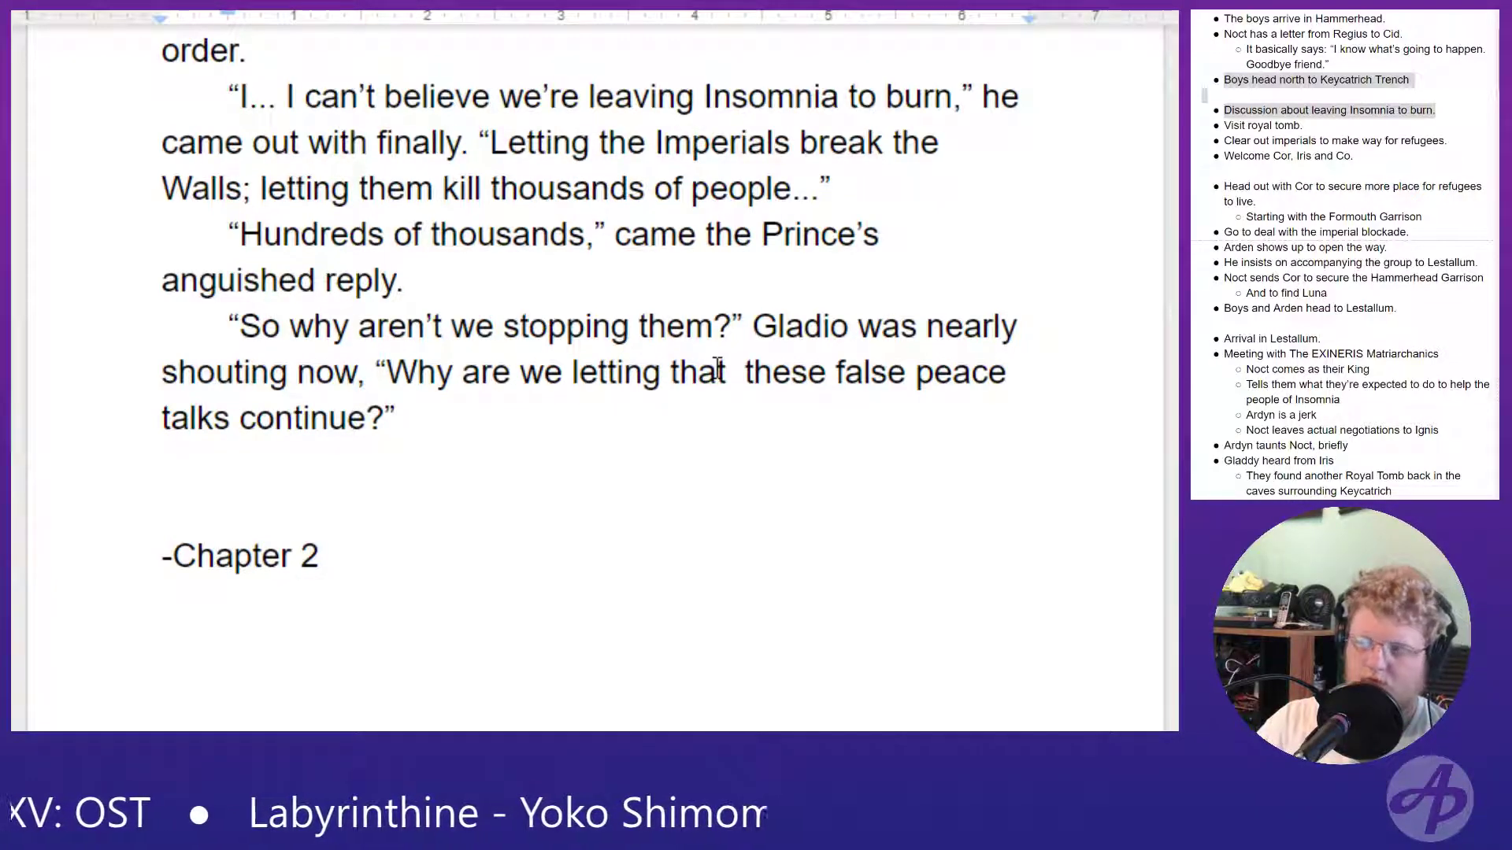
pyautogui.write('filthy chancelor lead')
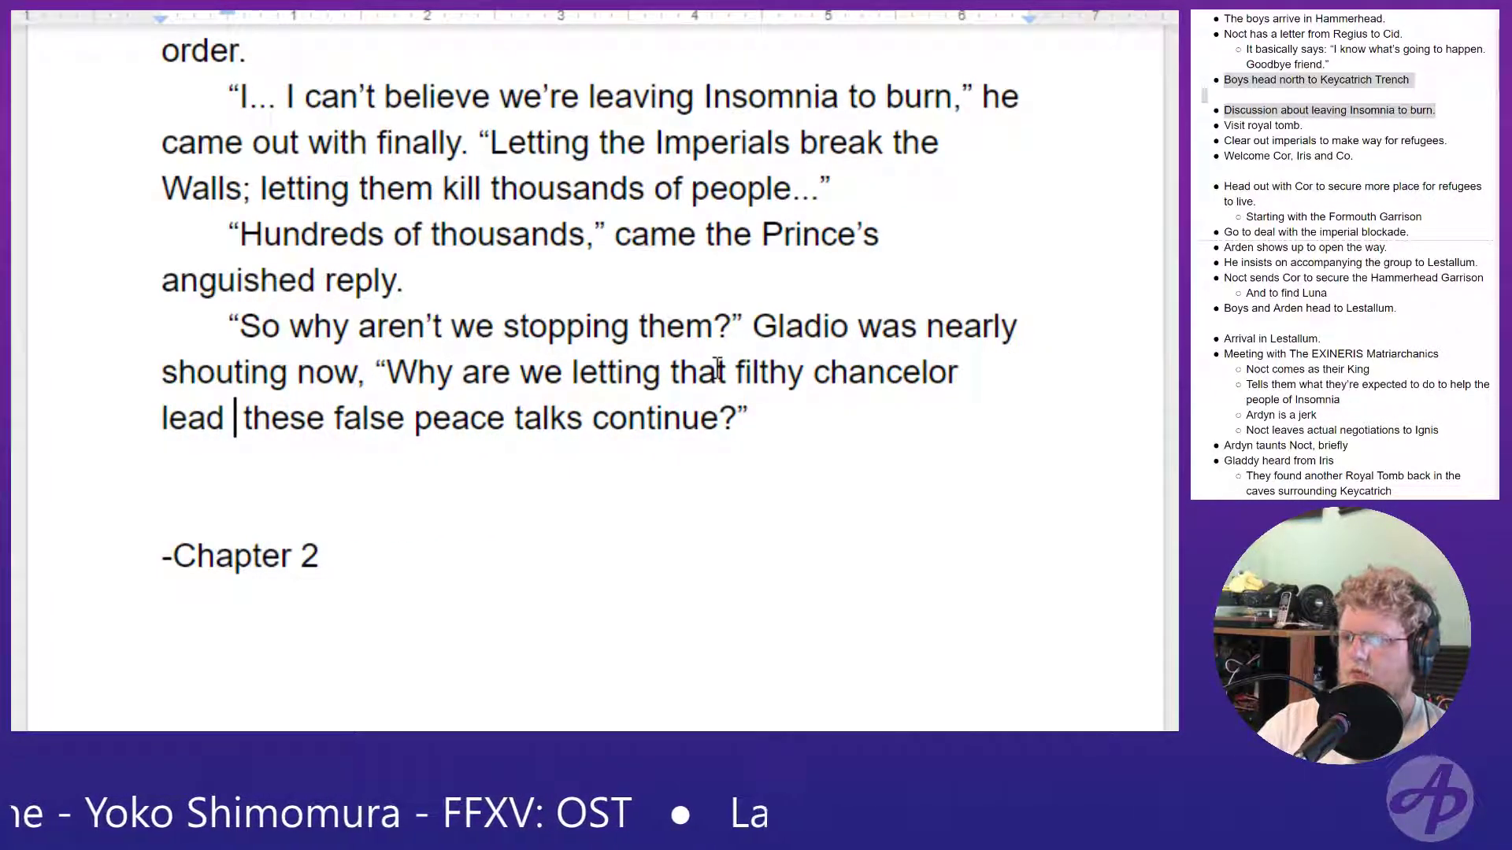
pyautogui.write(' us around with')
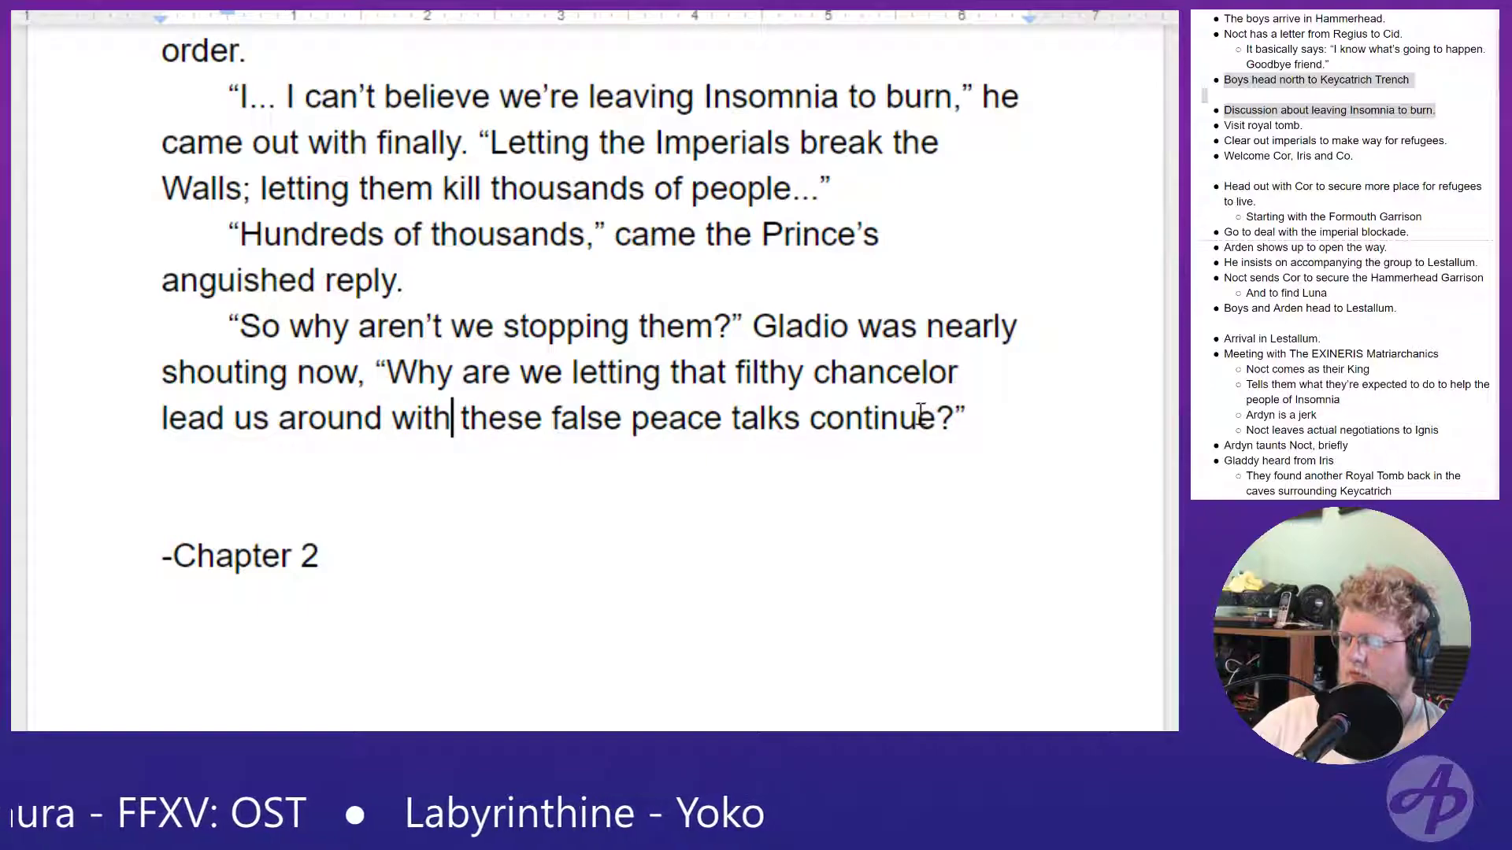
# - Delete "continue" from the end of Gladio's question and return to the empty paragraph below it
pyautogui.moveTo(937, 418); pyautogui.dragTo(807, 419)
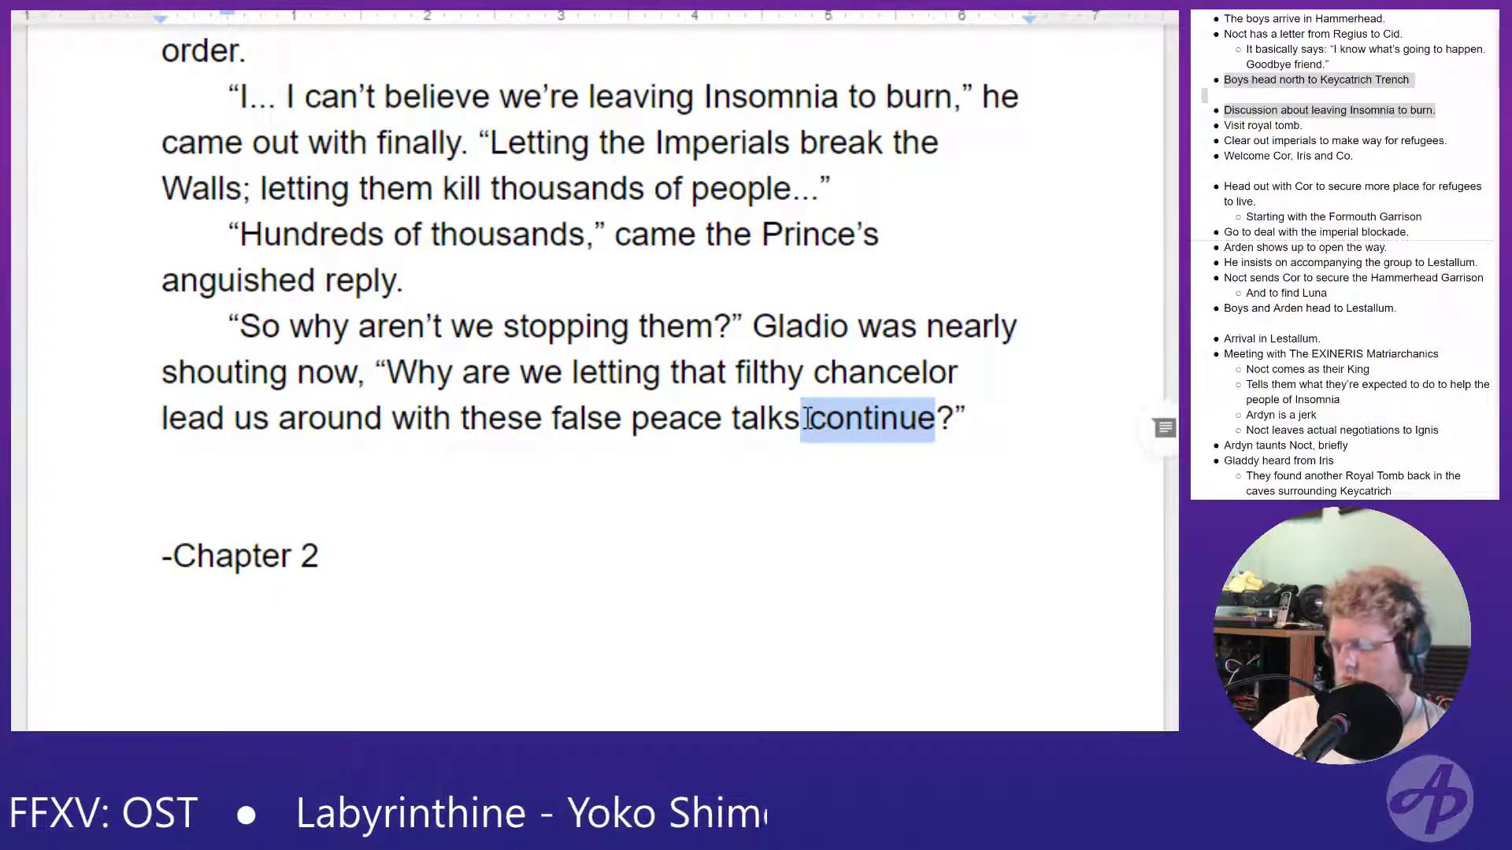
pyautogui.press('BackSpace')
pyautogui.press('Down')
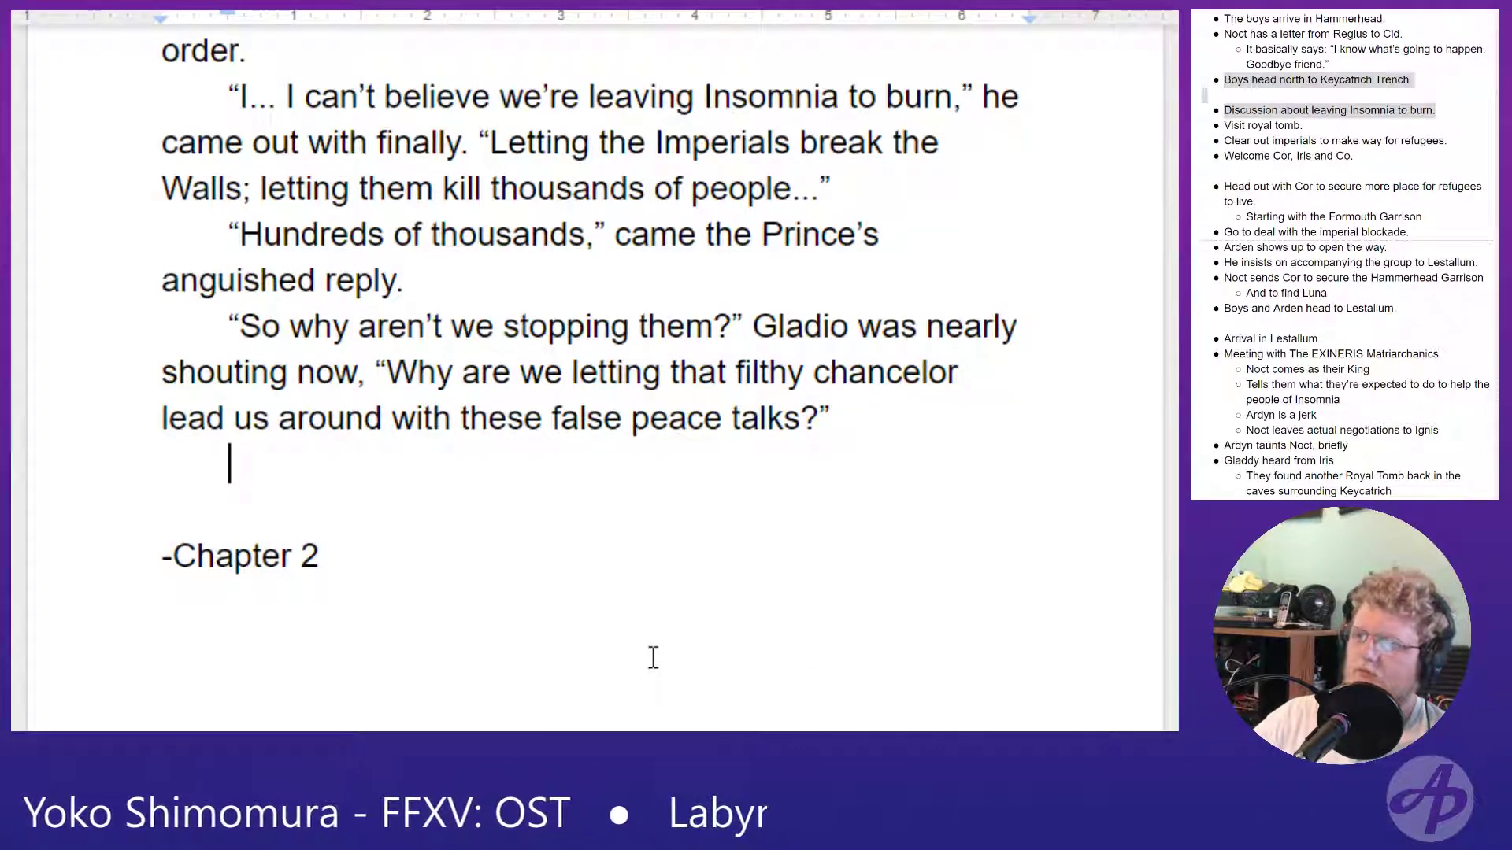
pyautogui.write('I was')
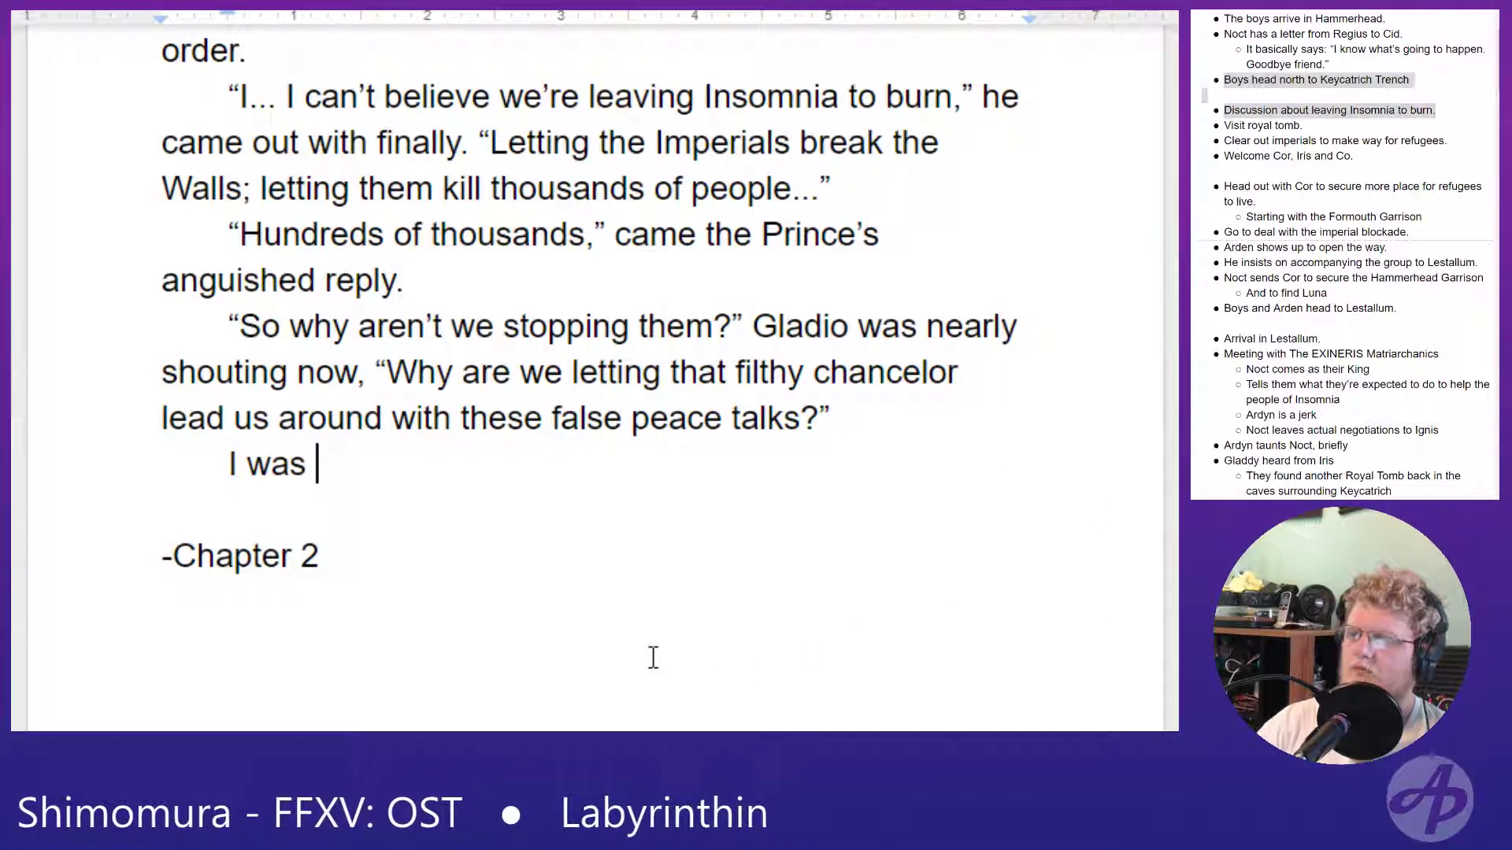
pyautogui.press('BackSpace')
pyautogui.press('BackSpace')
pyautogui.press('BackSpace')
pyautogui.press('BackSpace')
pyautogui.press('BackSpace')
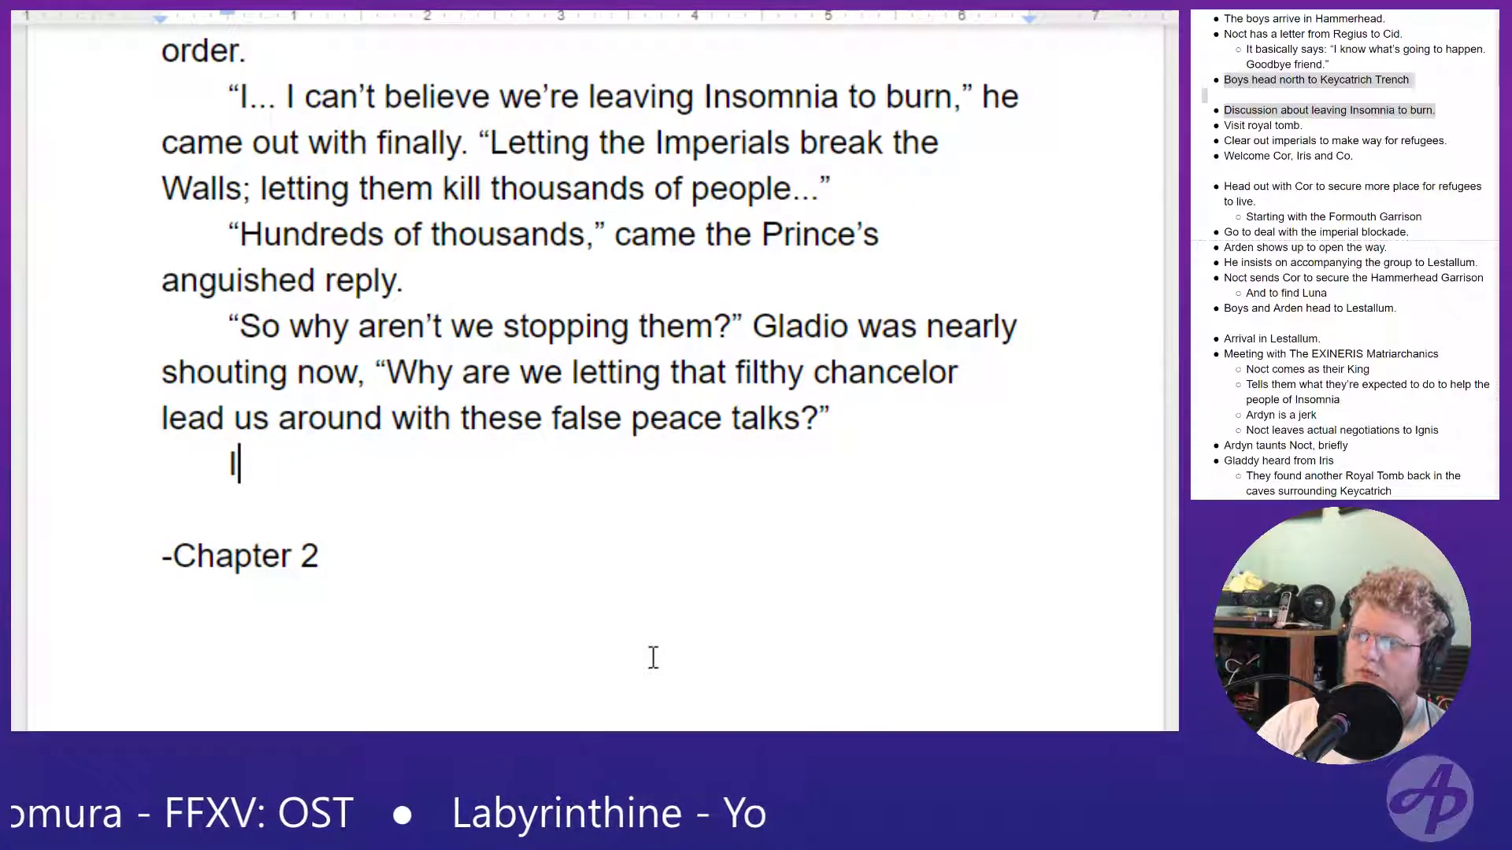
pyautogui.press('BackSpace')
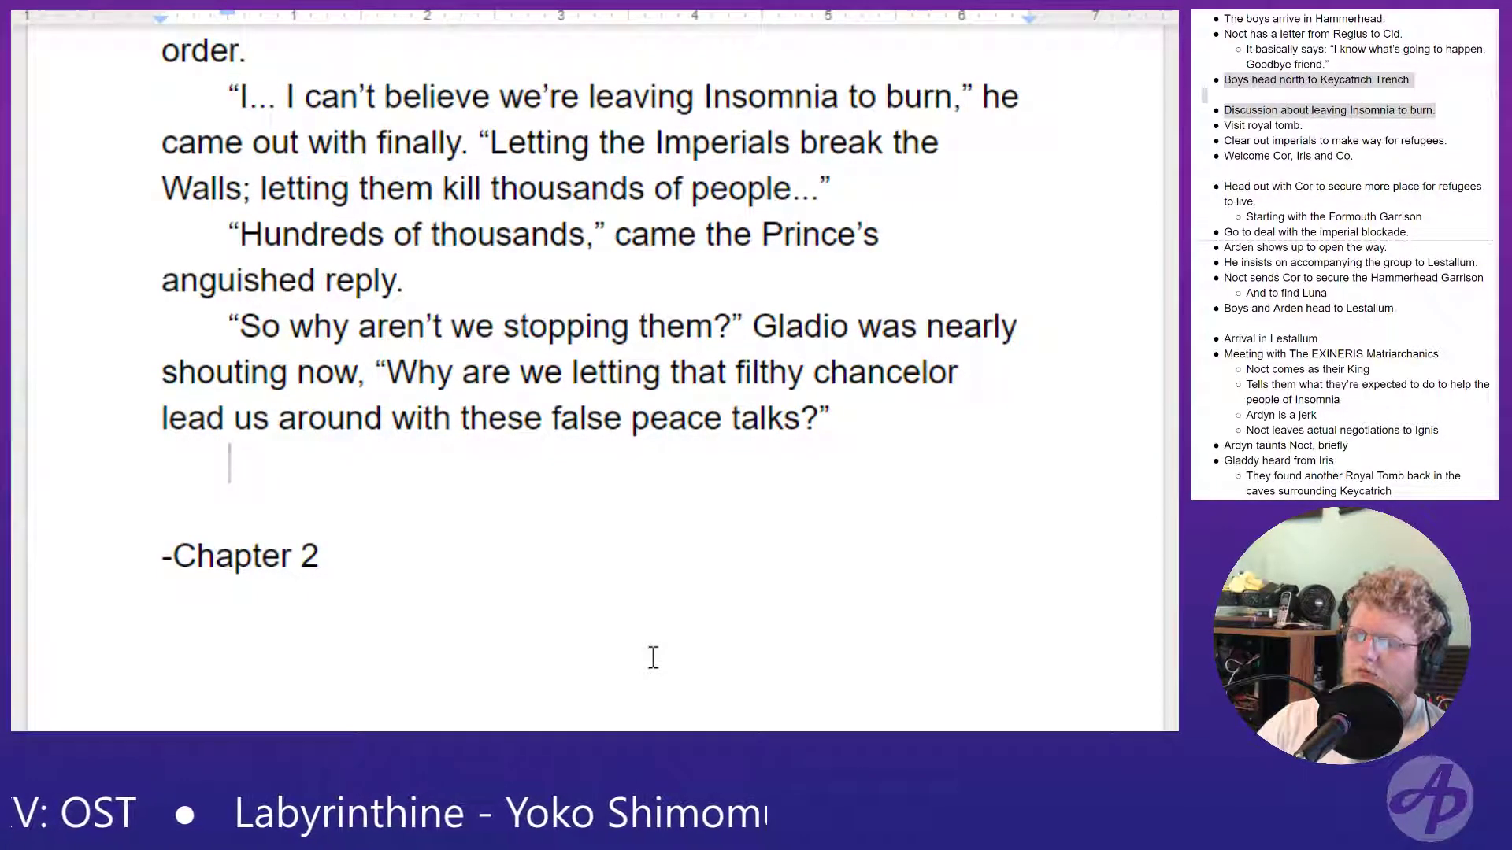
pyautogui.write('Noct t')
pyautogui.press('BackSpace')
pyautogui.write('could see in Gla')
pyautogui.press('BackSpace')
pyautogui.press('BackSpace')
pyautogui.press('BackSpace')
pyautogui.press('BackSpace')
pyautogui.press('BackSpace')
pyautogui.press('BackSpace')
pyautogui.press('BackSpace')
pyautogui.press('BackSpace')
pyautogui.press('BackSpace')
pyautogui.press('BackSpace')
pyautogui.press('BackSpace')
pyautogui.press('BackSpace')
pyautogui.press('BackSpace')
pyautogui.press('BackSpace')
pyautogui.press('BackSpace')
pyautogui.press('BackSpace')
pyautogui.press('BackSpace')
pyautogui.press('BackSpace')
pyautogui.press('BackSpace')
pyautogui.press('BackSpace')
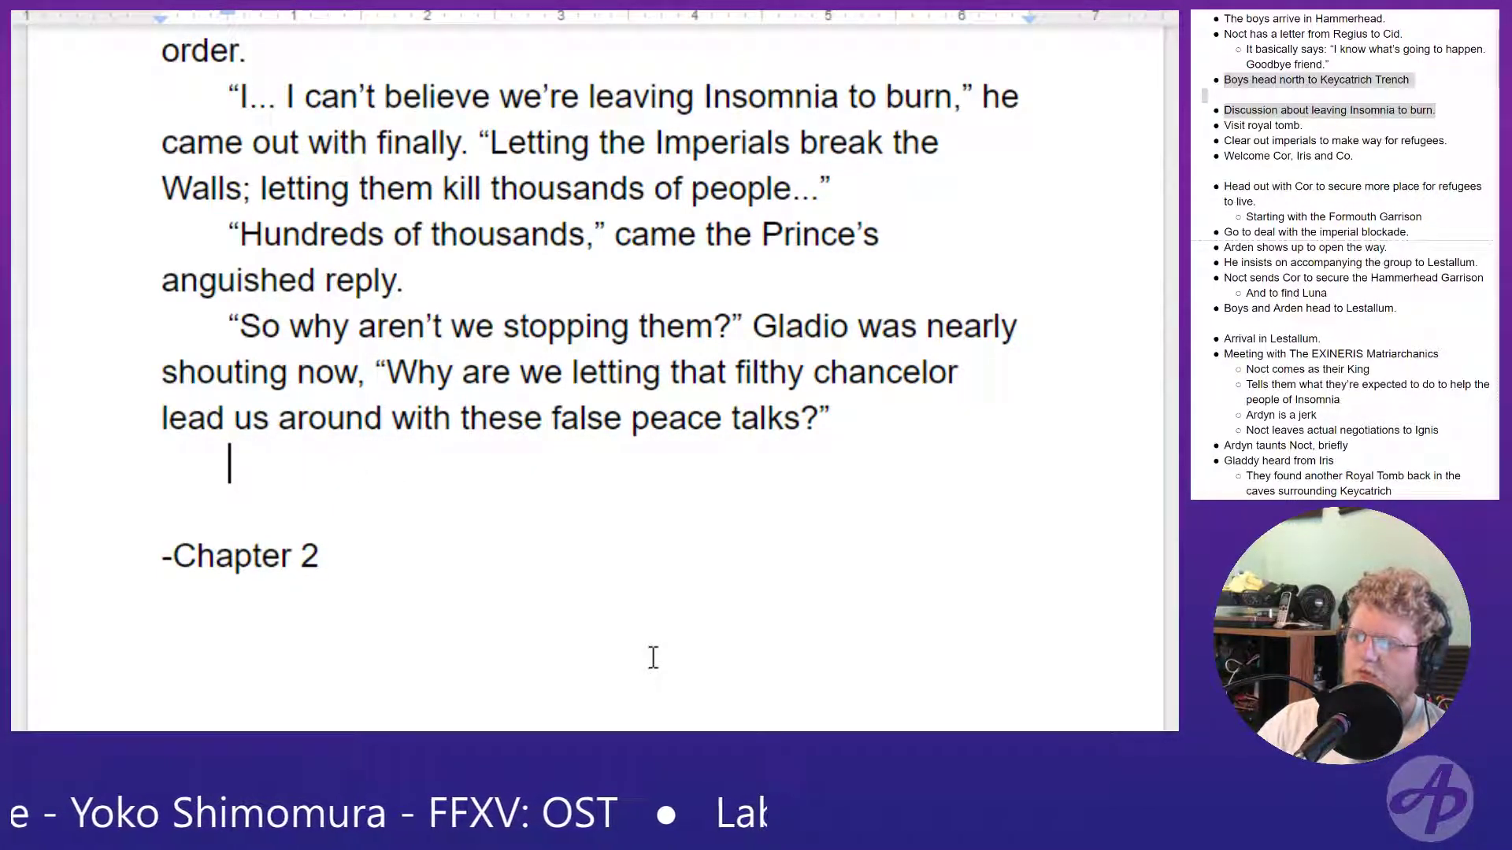
pyautogui.write('The')
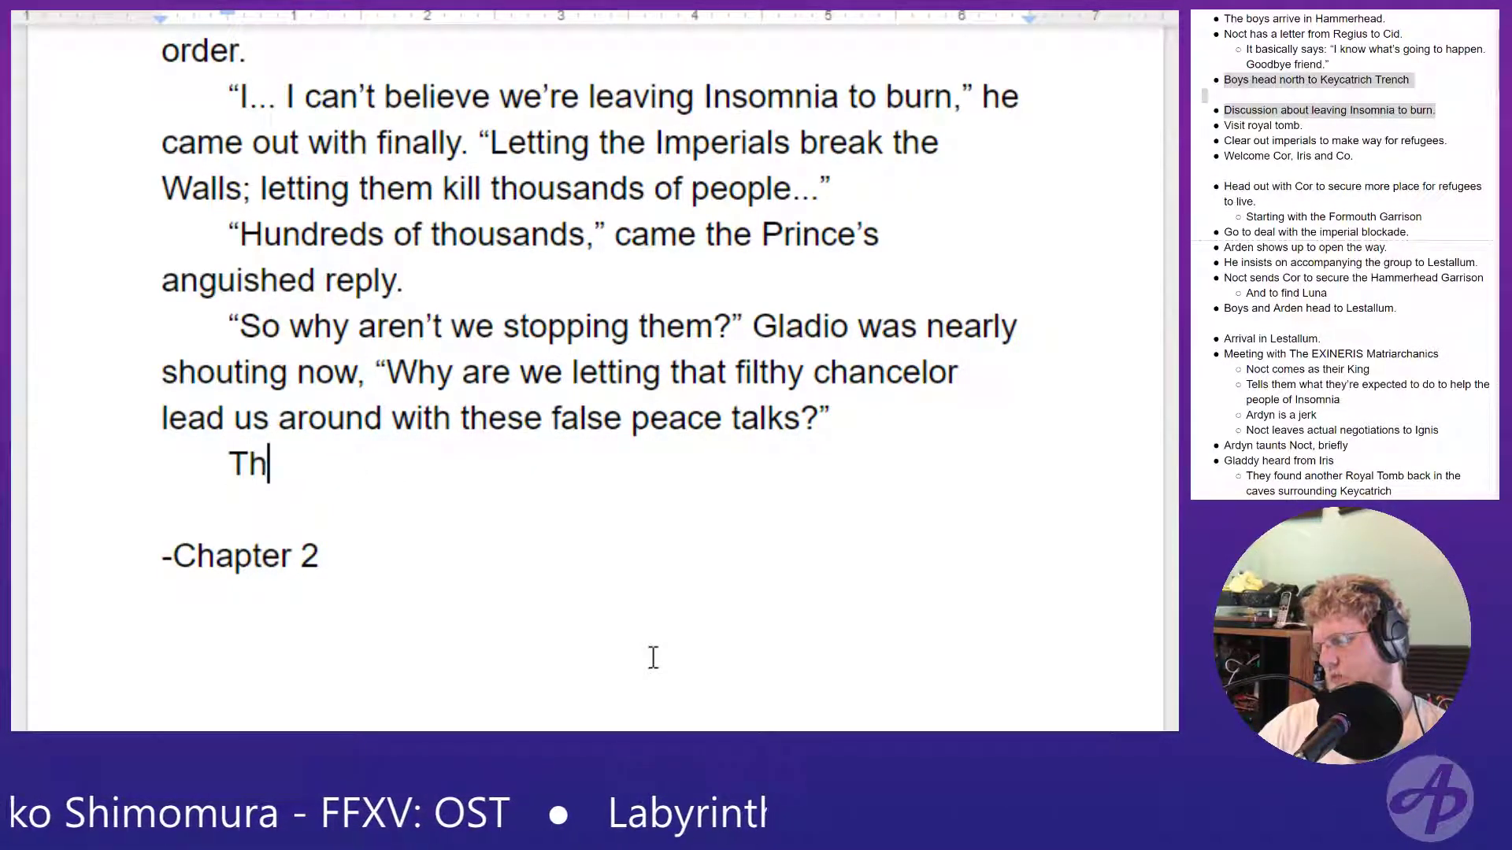
pyautogui.press('BackSpace')
pyautogui.press('BackSpace')
pyautogui.press('BackSpace')
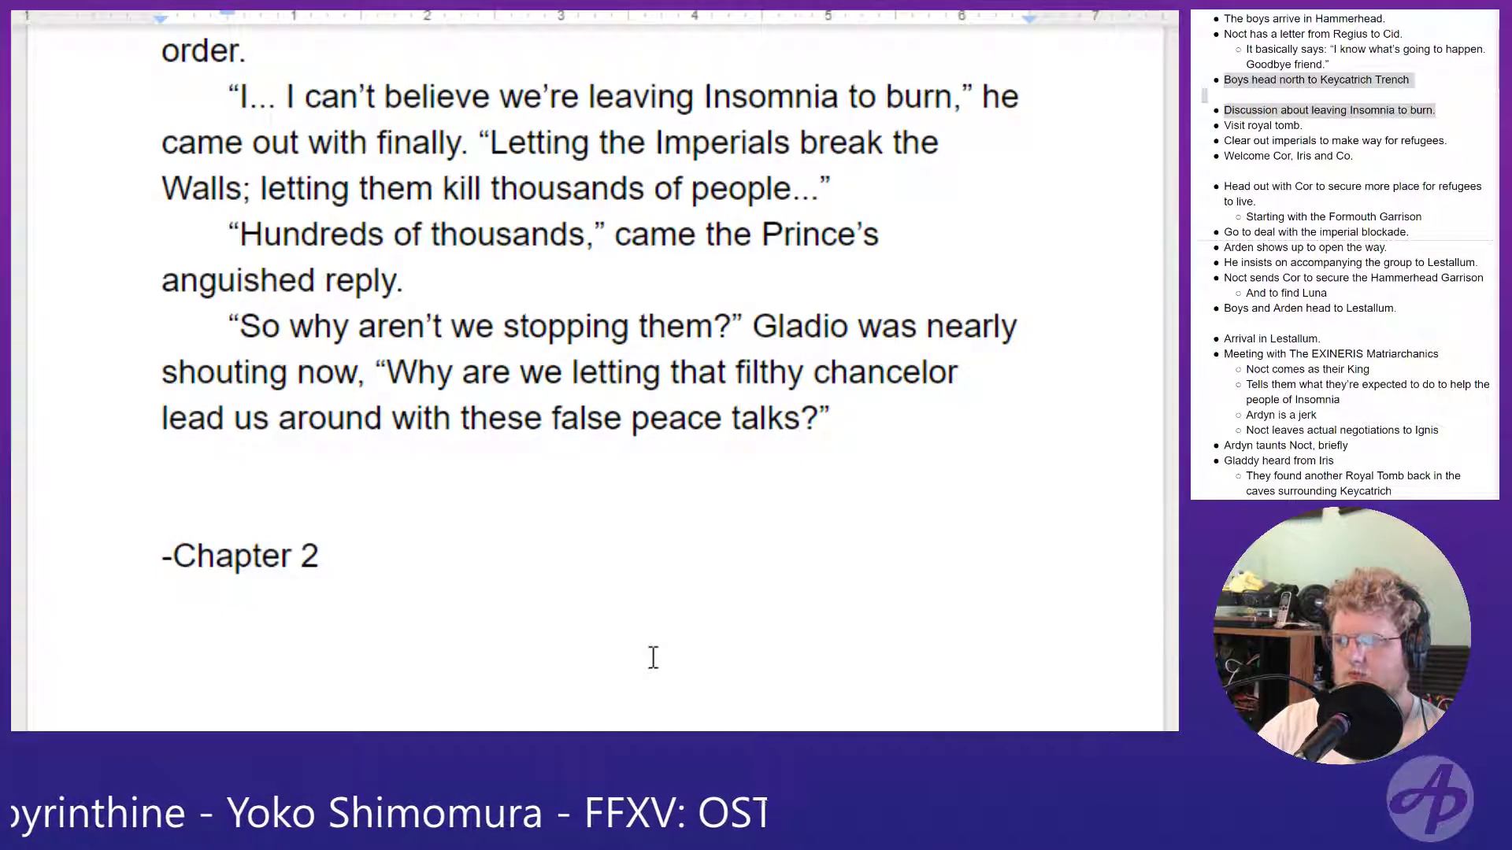
pyautogui.press('Return')
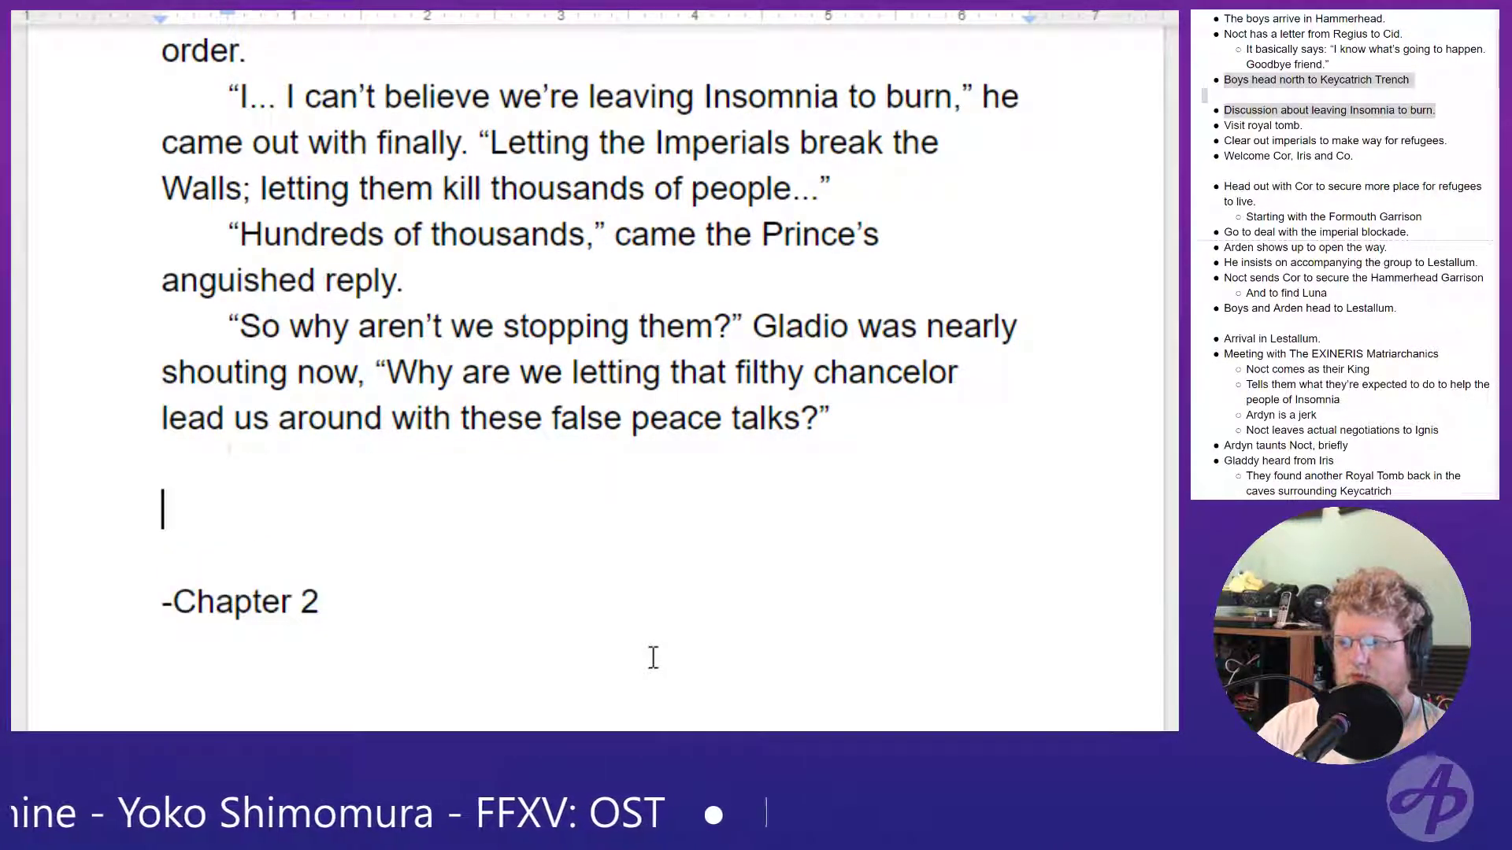
pyautogui.press('BackSpace')
# - Begin the reply to Gladio with the opening quotation "Because we must."
pyautogui.write('"be')
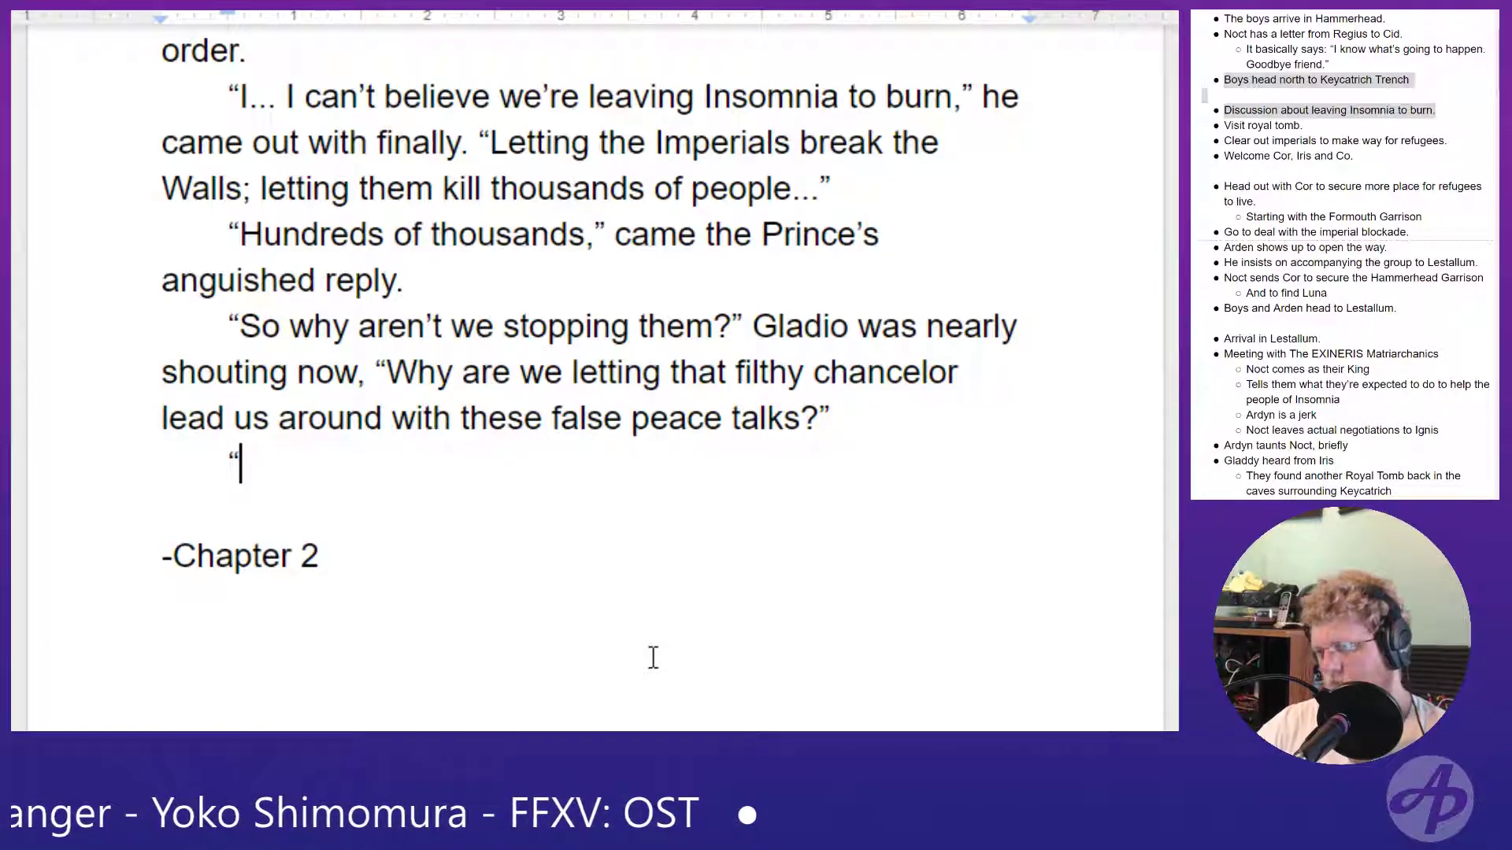
pyautogui.press('BackSpace')
pyautogui.press('BackSpace')
pyautogui.write('B')
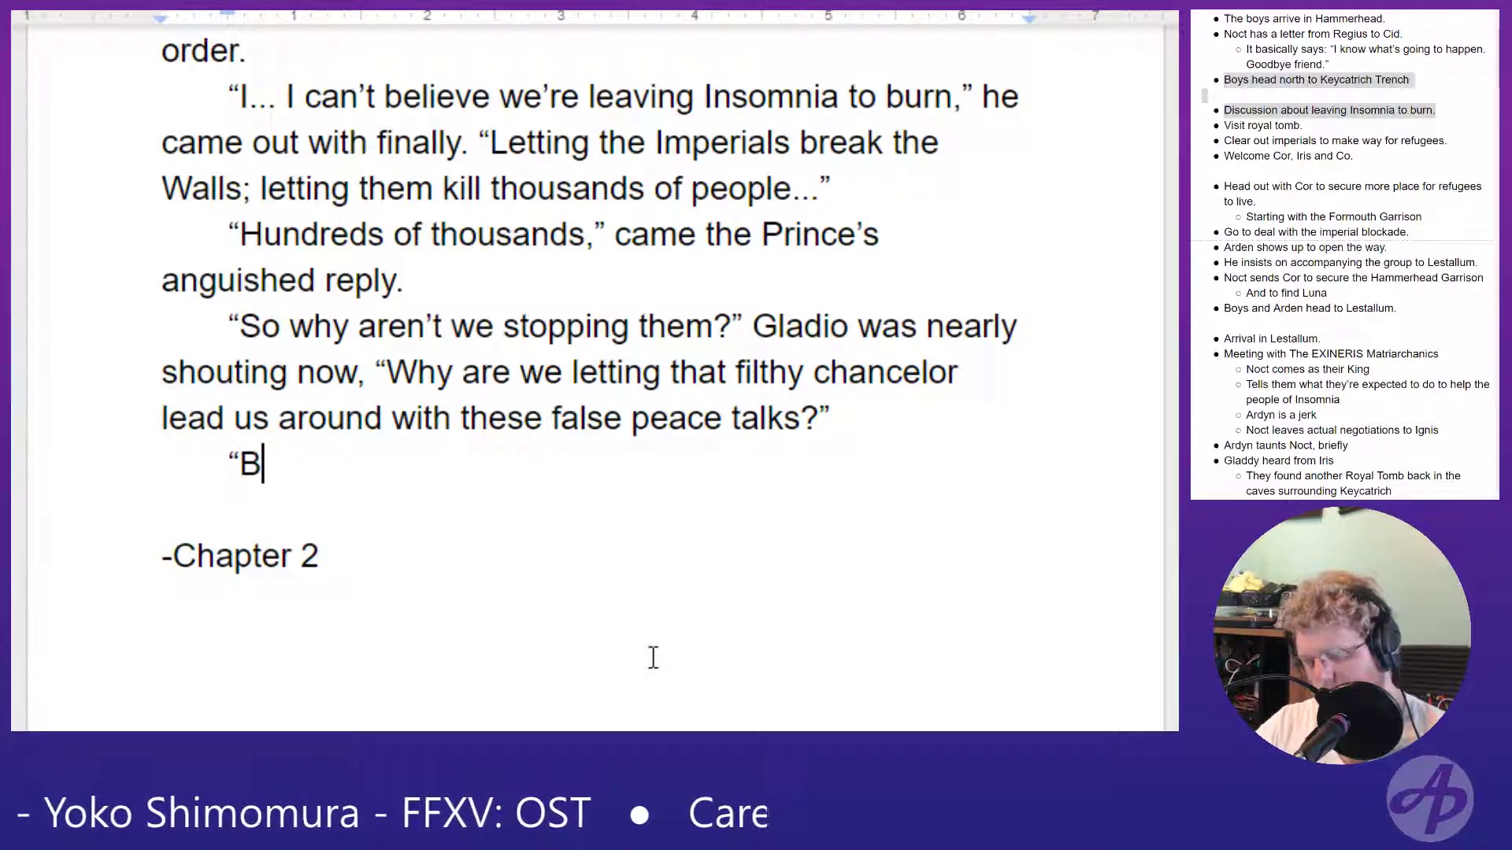
pyautogui.write('ecause we must.')
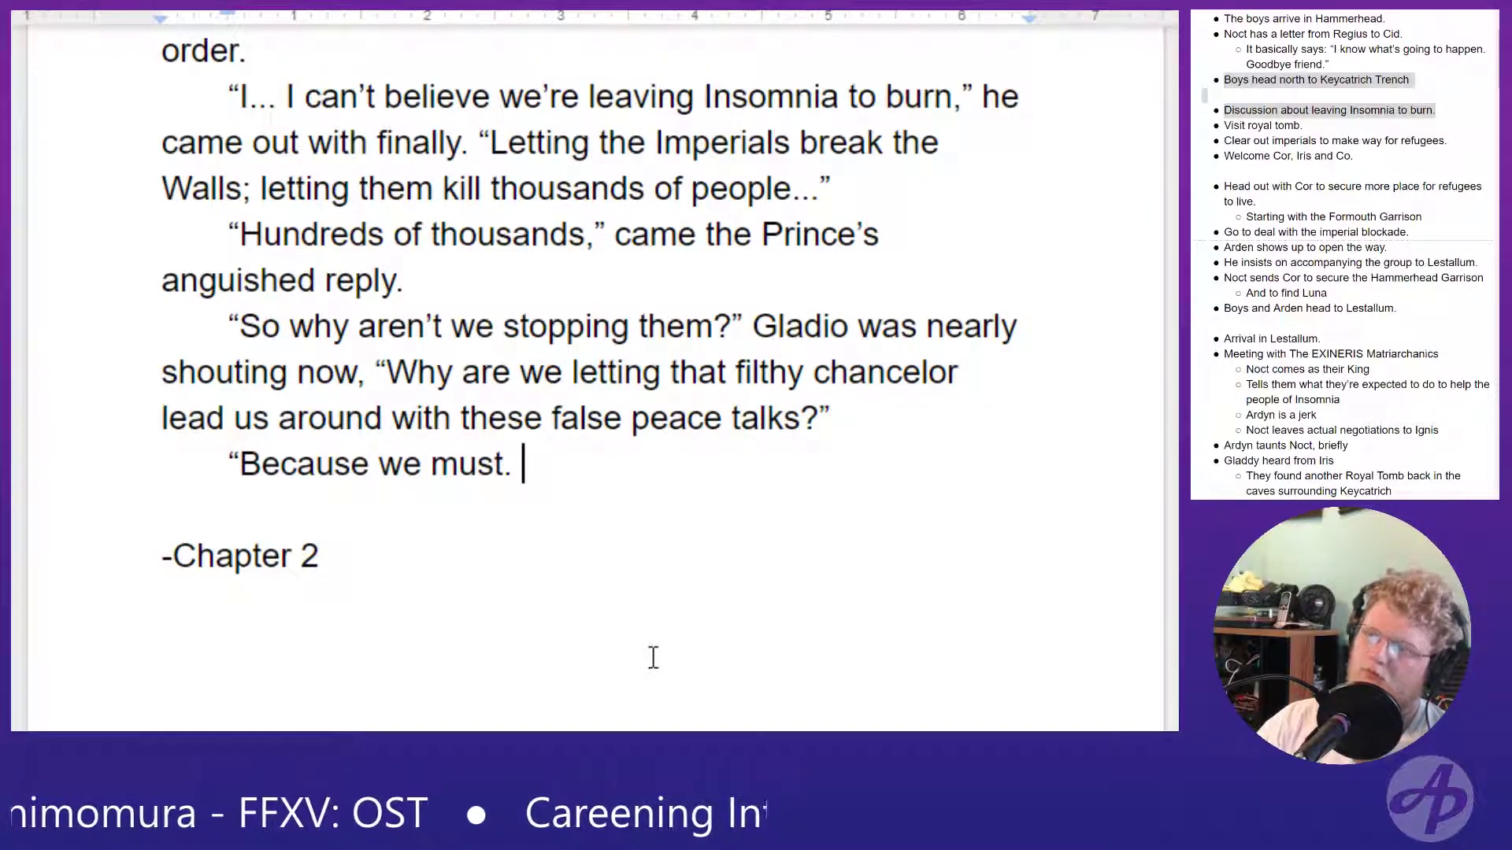
# - Replace "must." in the reply with "cannot stop them"
pyautogui.press('BackSpace')
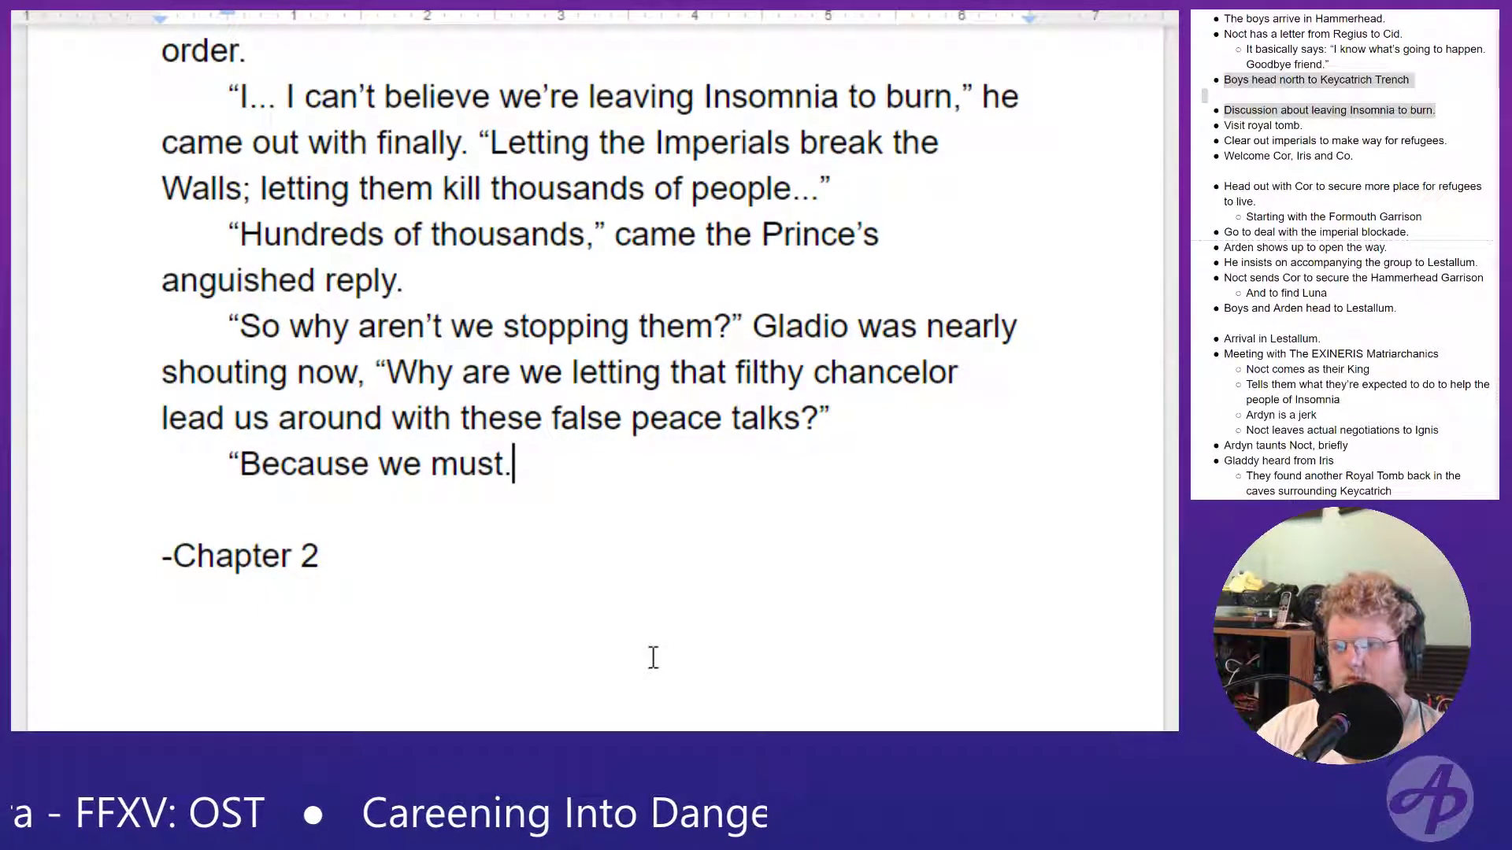
pyautogui.press('BackSpace')
pyautogui.press('BackSpace')
pyautogui.press('BackSpace')
pyautogui.press('BackSpace')
pyautogui.press('BackSpace')
pyautogui.press('BackSpace')
pyautogui.write('ca')
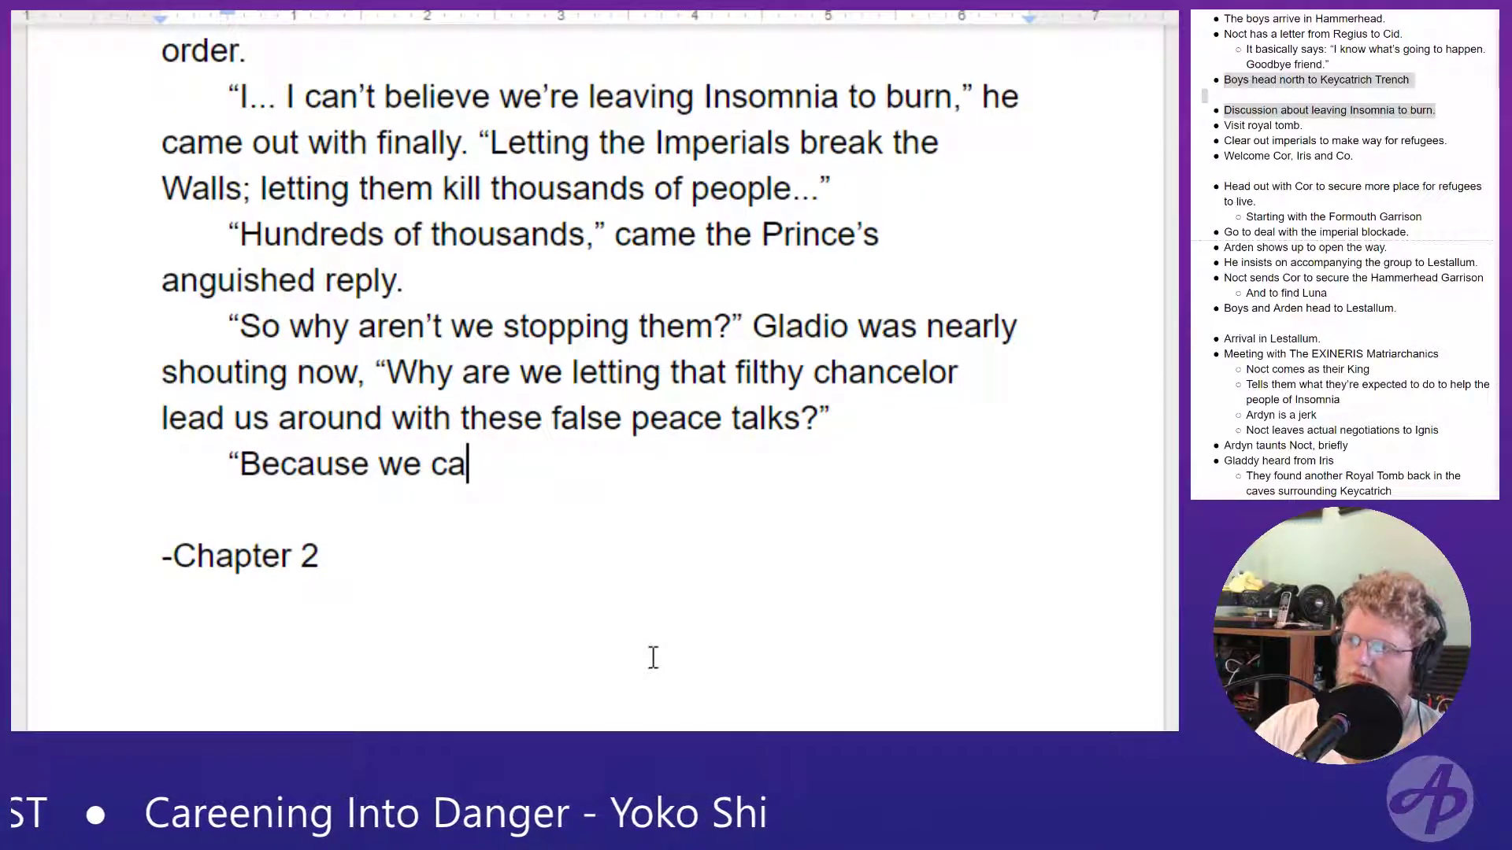
pyautogui.write('nnot stop them')
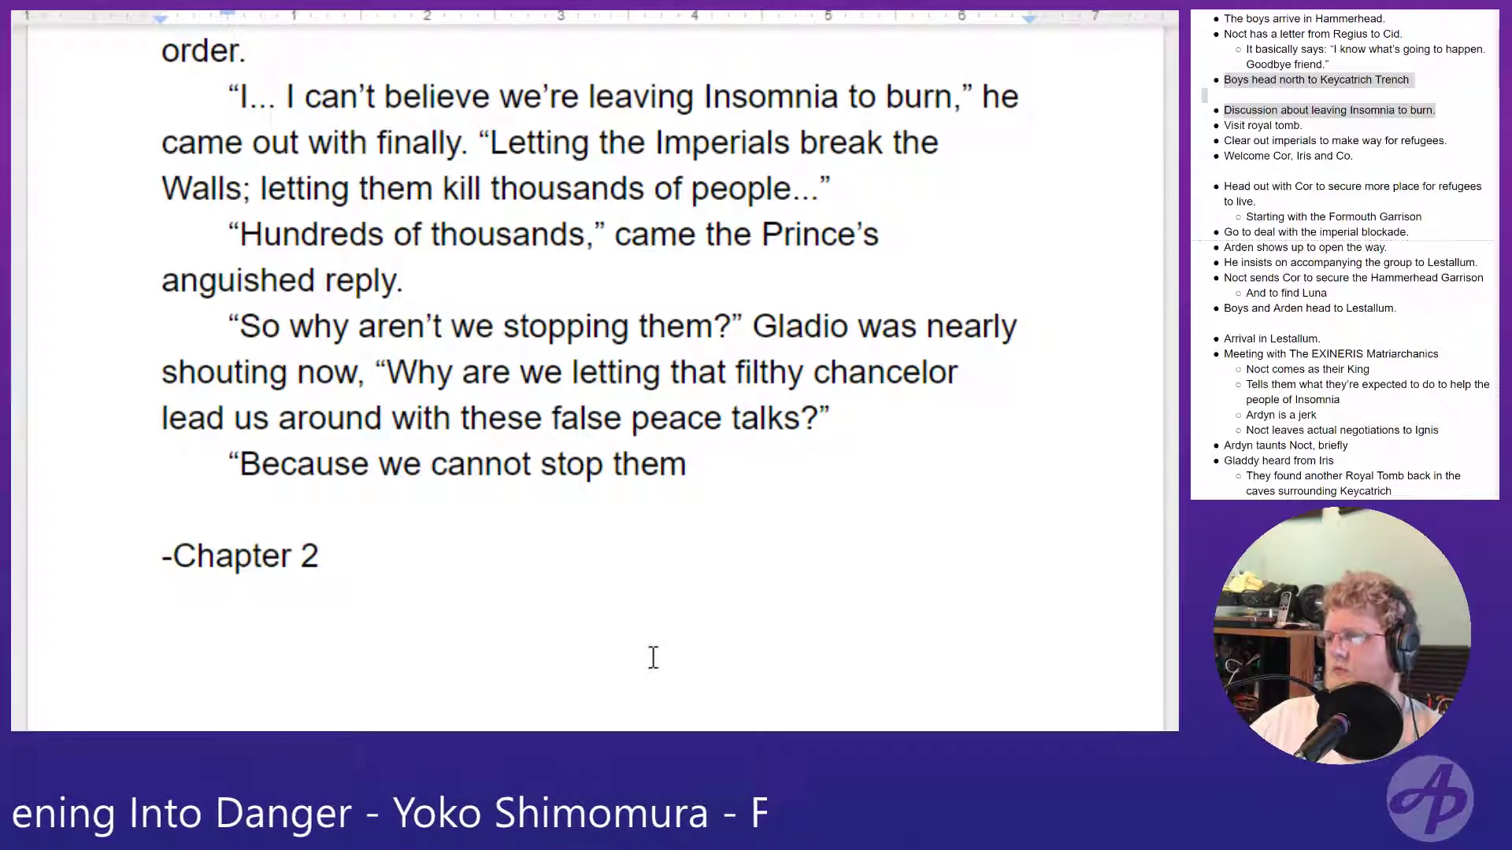
# - Replace "stopping" with "fighting" in Gladio's "So why aren't we" question and return to the end of the reply
pyautogui.moveTo(634, 325); pyautogui.dragTo(501, 334)
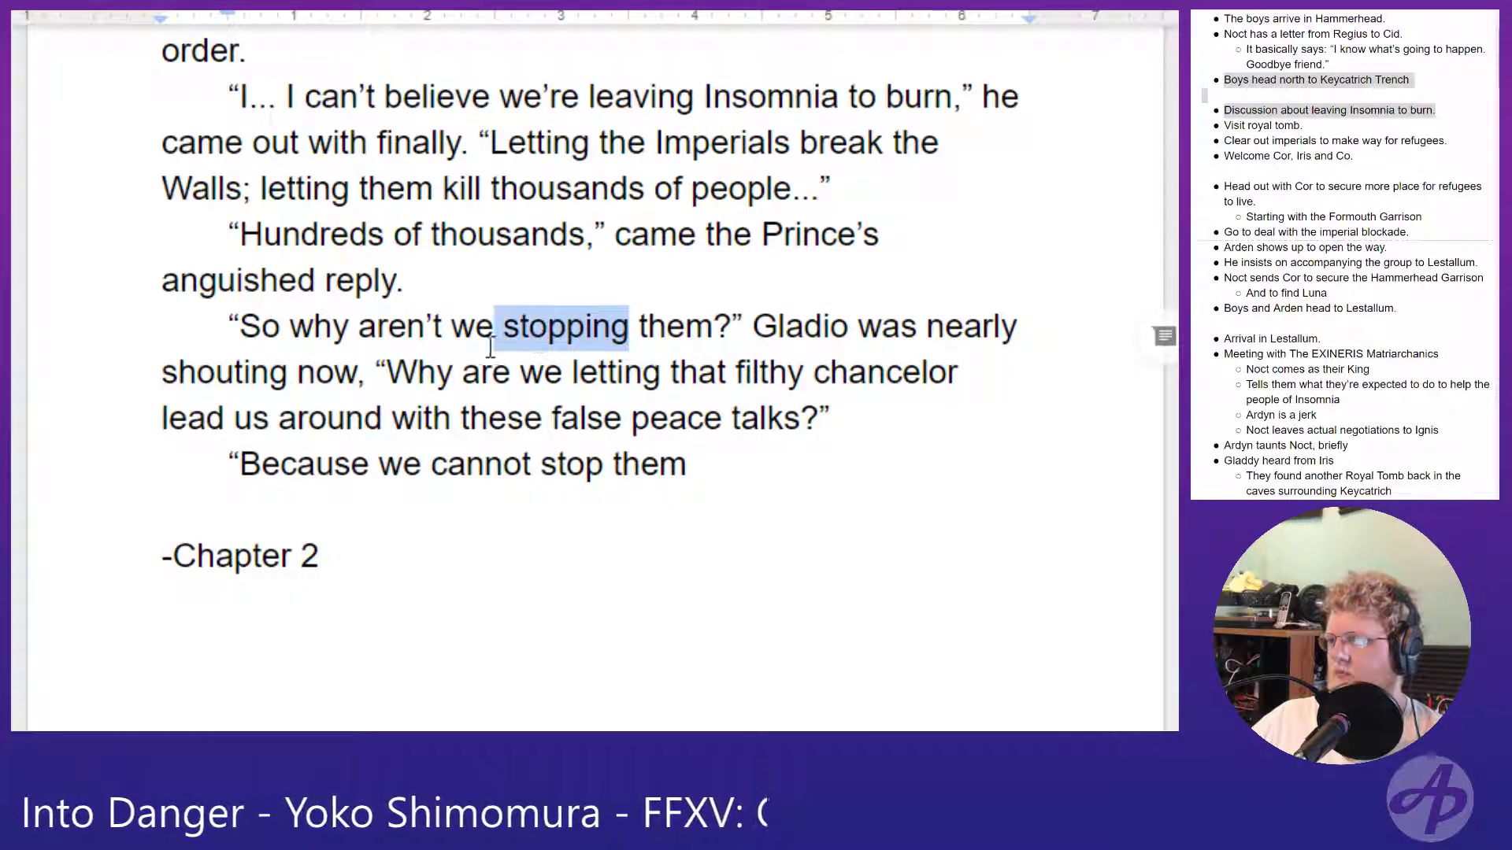
pyautogui.write('fighting')
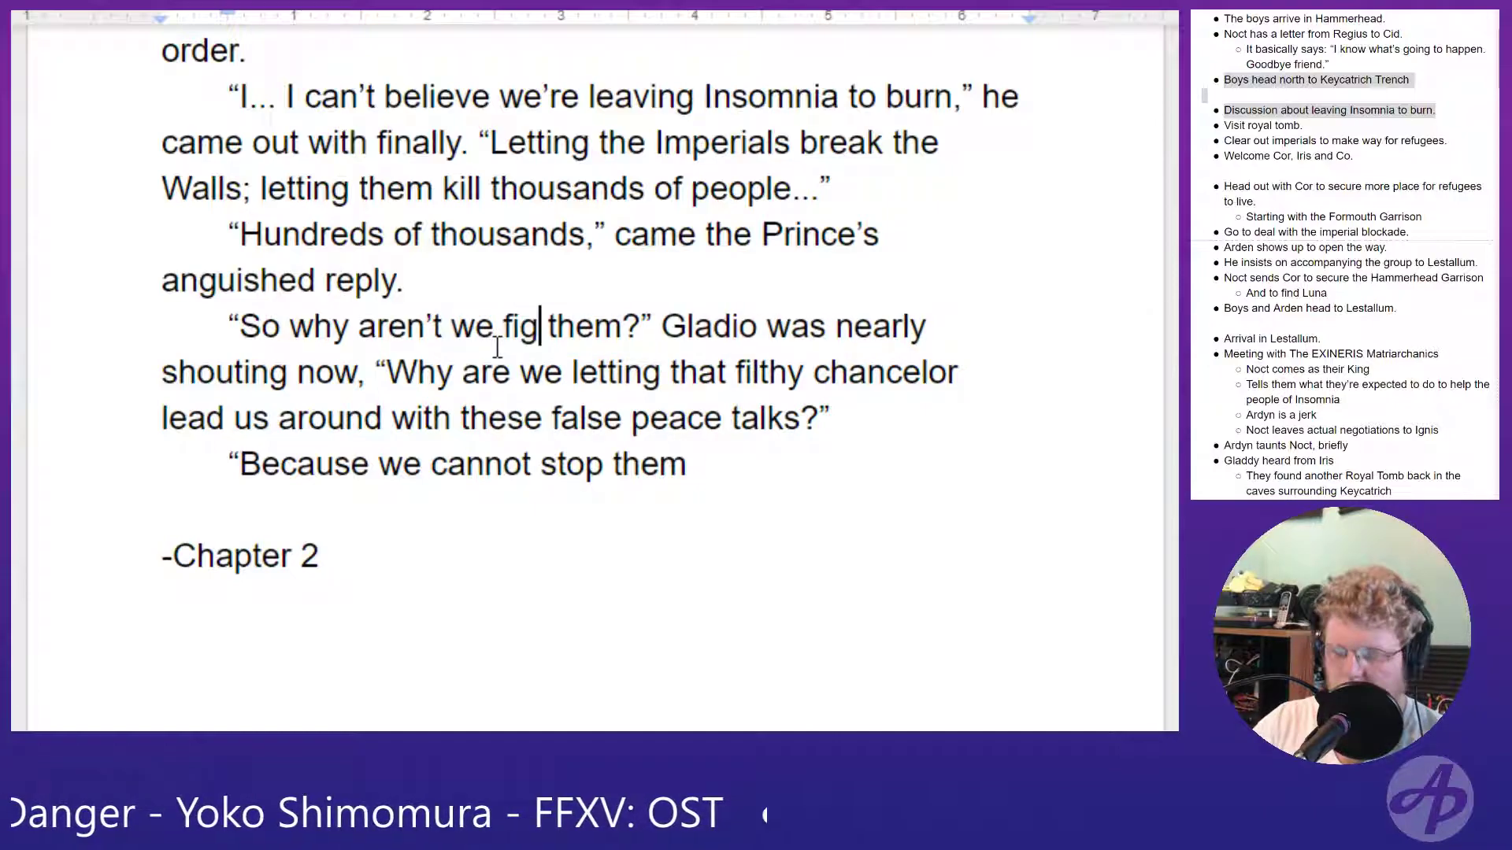
pyautogui.click(740, 453)
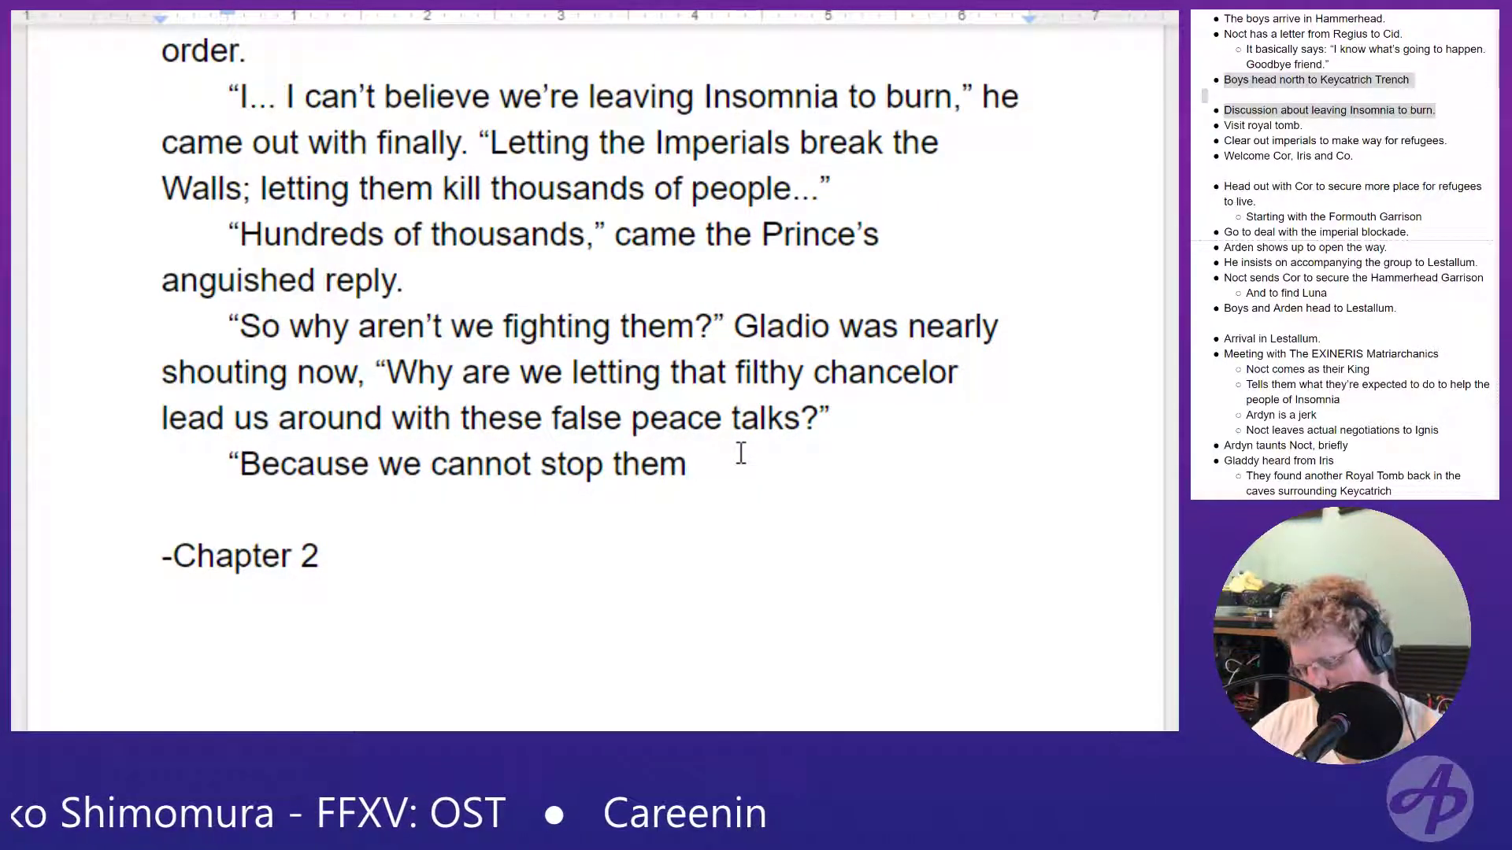
pyautogui.write('.')
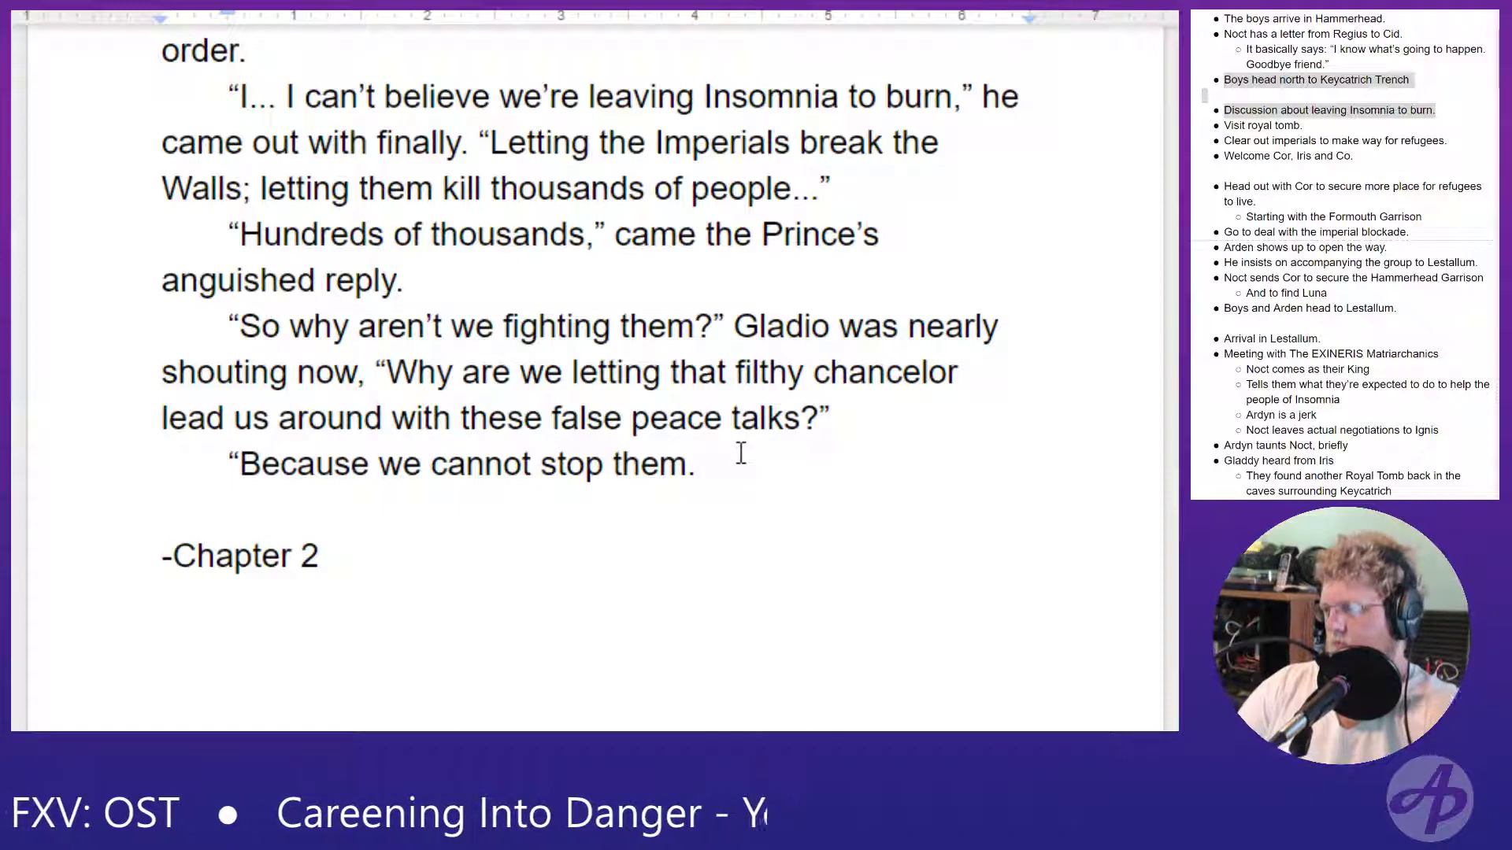
pyautogui.write('Like it or')
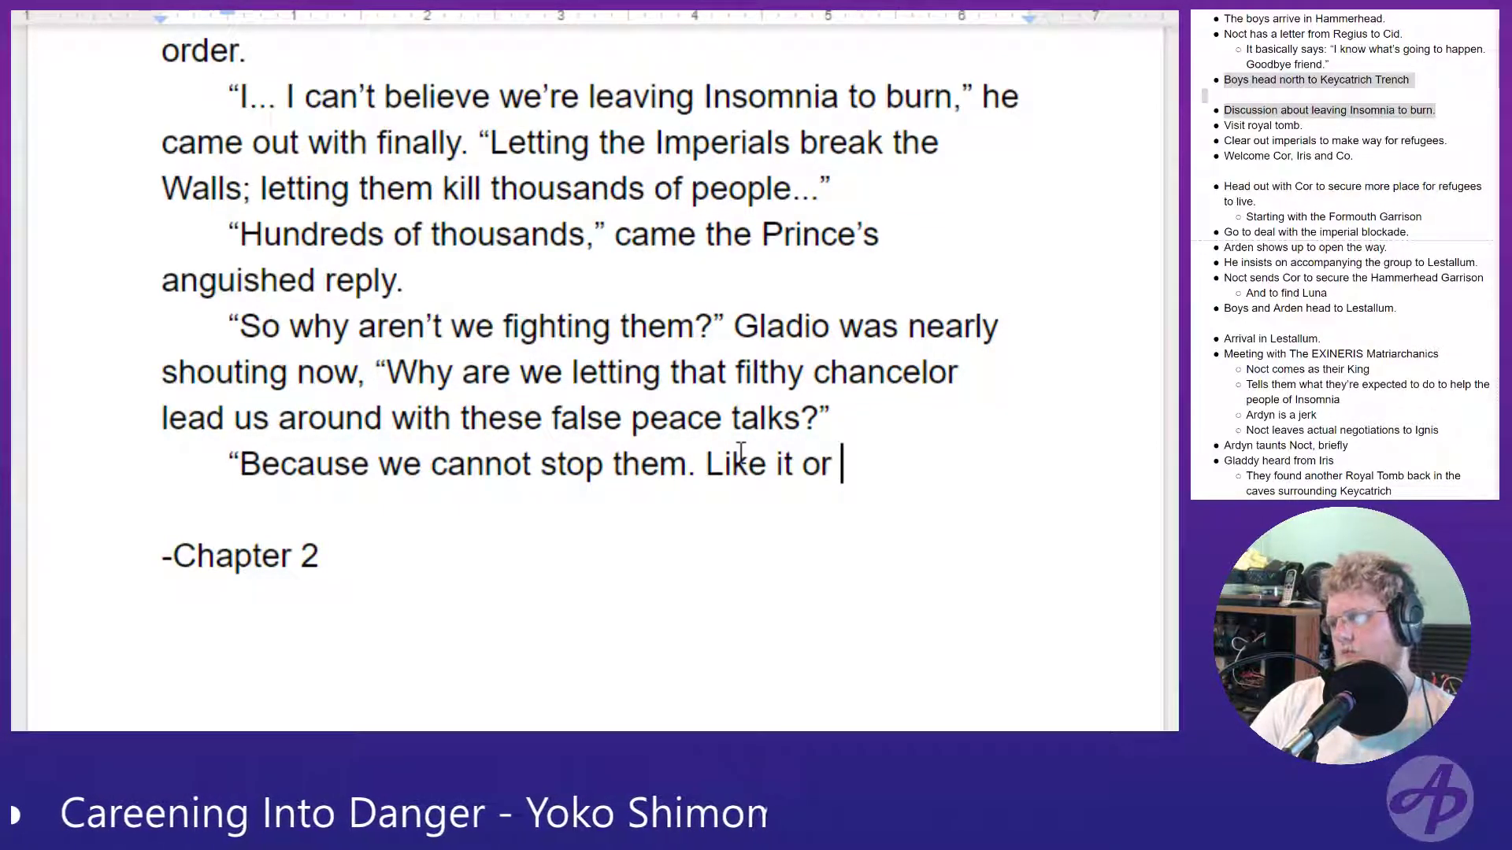
pyautogui.press('BackSpace')
pyautogui.press('BackSpace')
pyautogui.press('BackSpace')
pyautogui.press('BackSpace')
pyautogui.press('BackSpace')
pyautogui.press('BackSpace')
pyautogui.press('BackSpace')
pyautogui.press('BackSpace')
pyautogui.press('BackSpace')
pyautogui.press('BackSpace')
pyautogui.press('BackSpace')
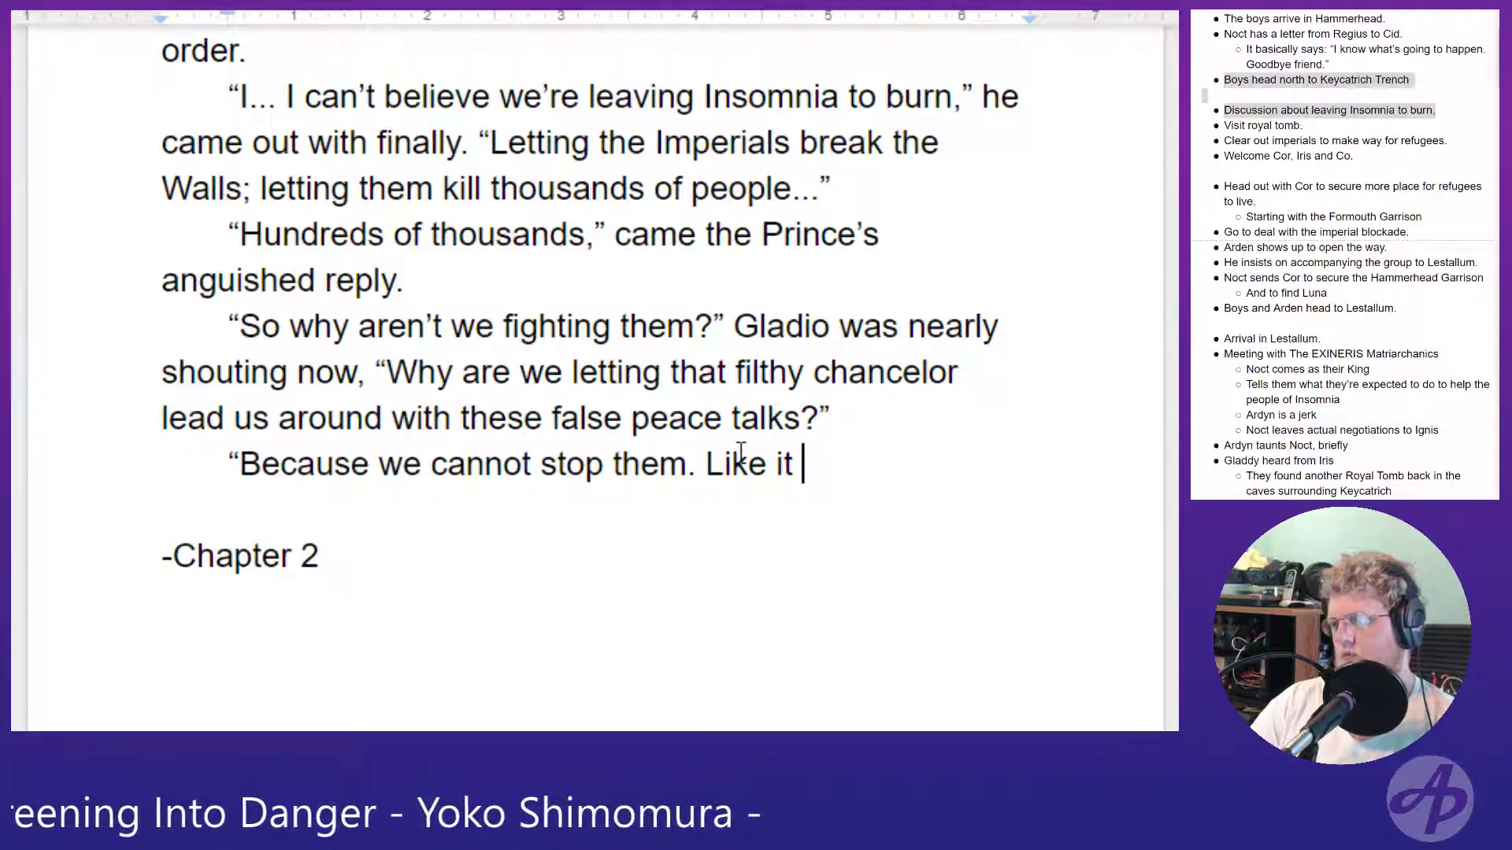
pyautogui.write('" Was Nocts')
pyautogui.press('BackSpace')
pyautogui.press('BackSpace')
pyautogui.press('BackSpace')
pyautogui.press('BackSpace')
pyautogui.press('BackSpace')
pyautogui.press('BackSpace')
pyautogui.press('BackSpace')
pyautogui.press('BackSpace')
pyautogui.press('BackSpace')
pyautogui.press('BackSpace')
pyautogui.press('BackSpace')
pyautogui.press('BackSpace')
pyautogui.press('BackSpace')
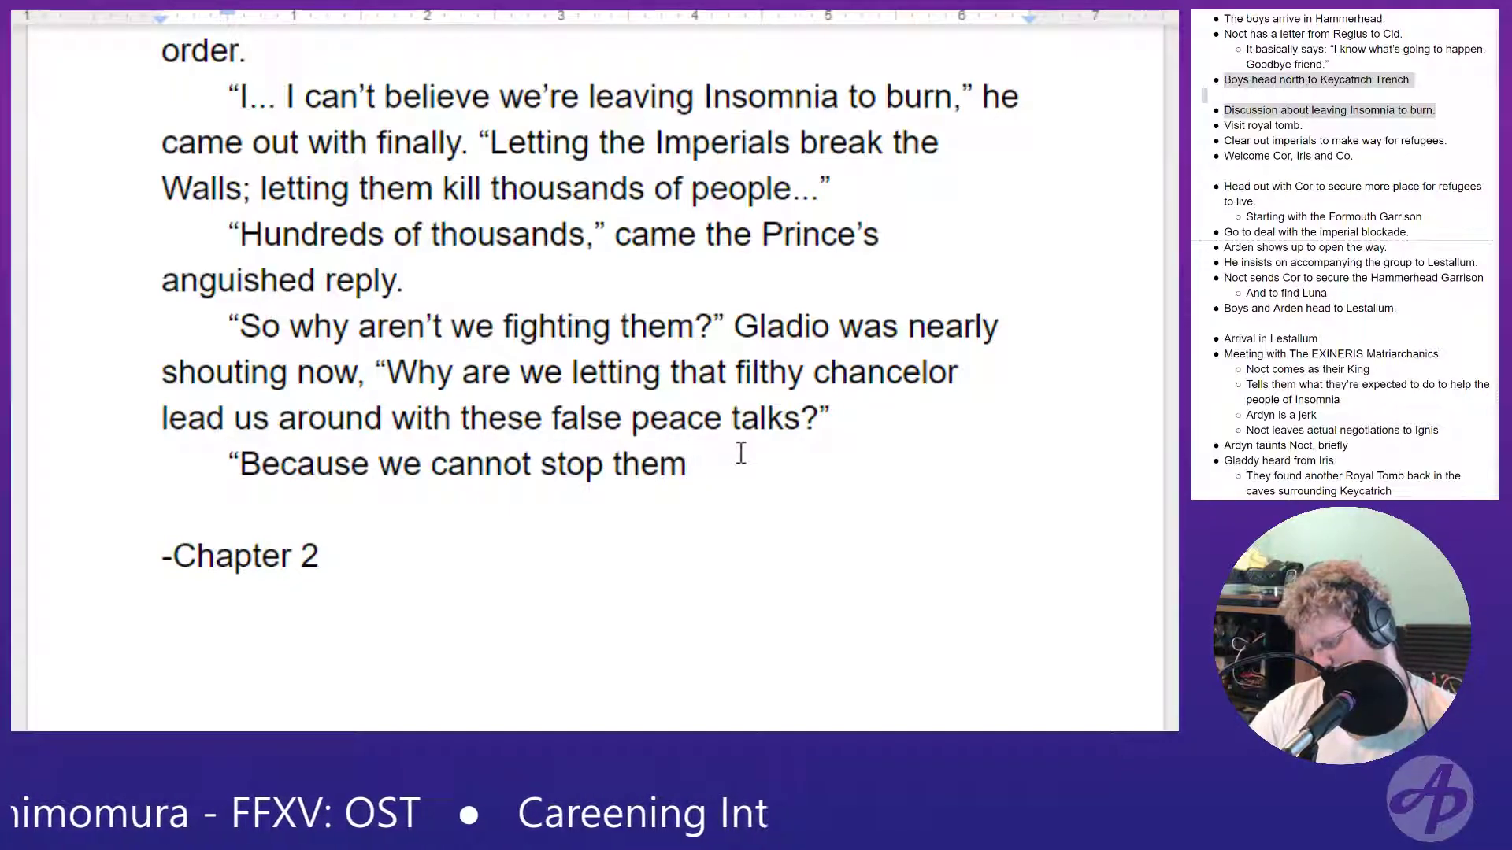
# - Close the quotation after "them" with a comma and add the dialogue tag "Noctis was firm now," after it
pyautogui.write(',” Noc')
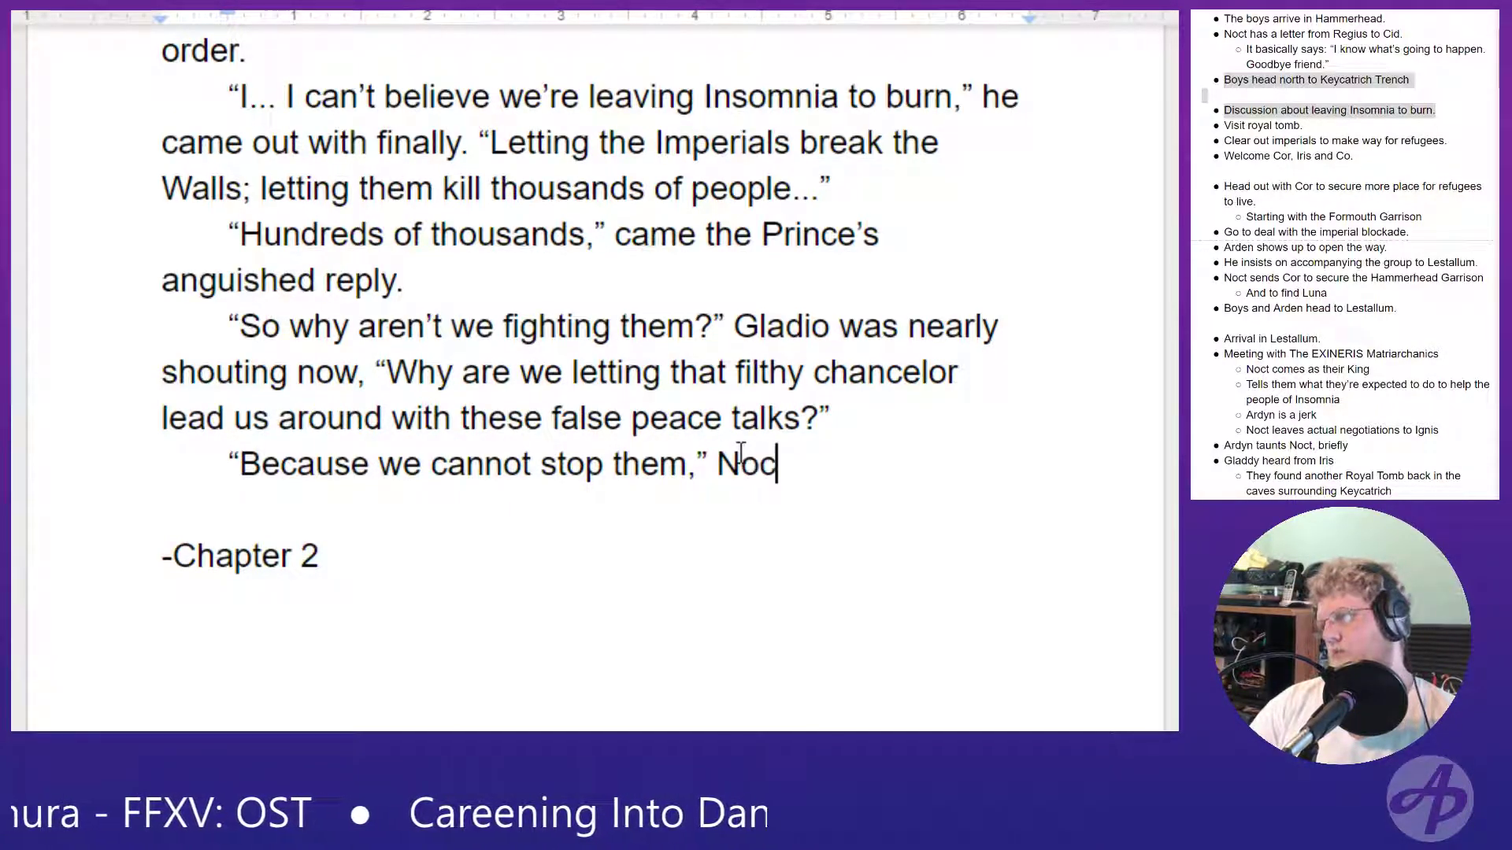
pyautogui.write('tis was firm')
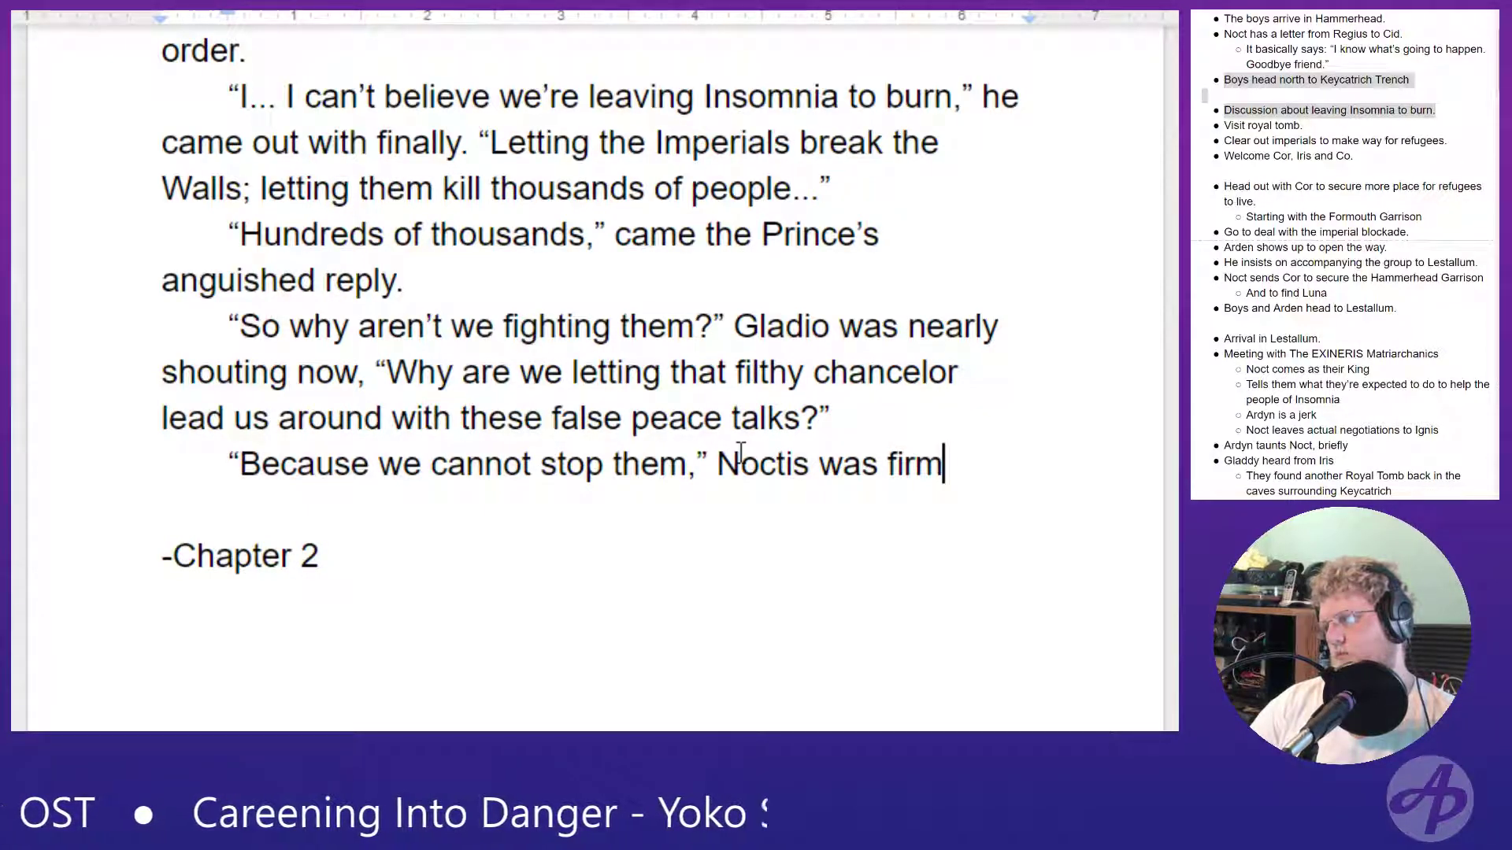
pyautogui.write(', now,')
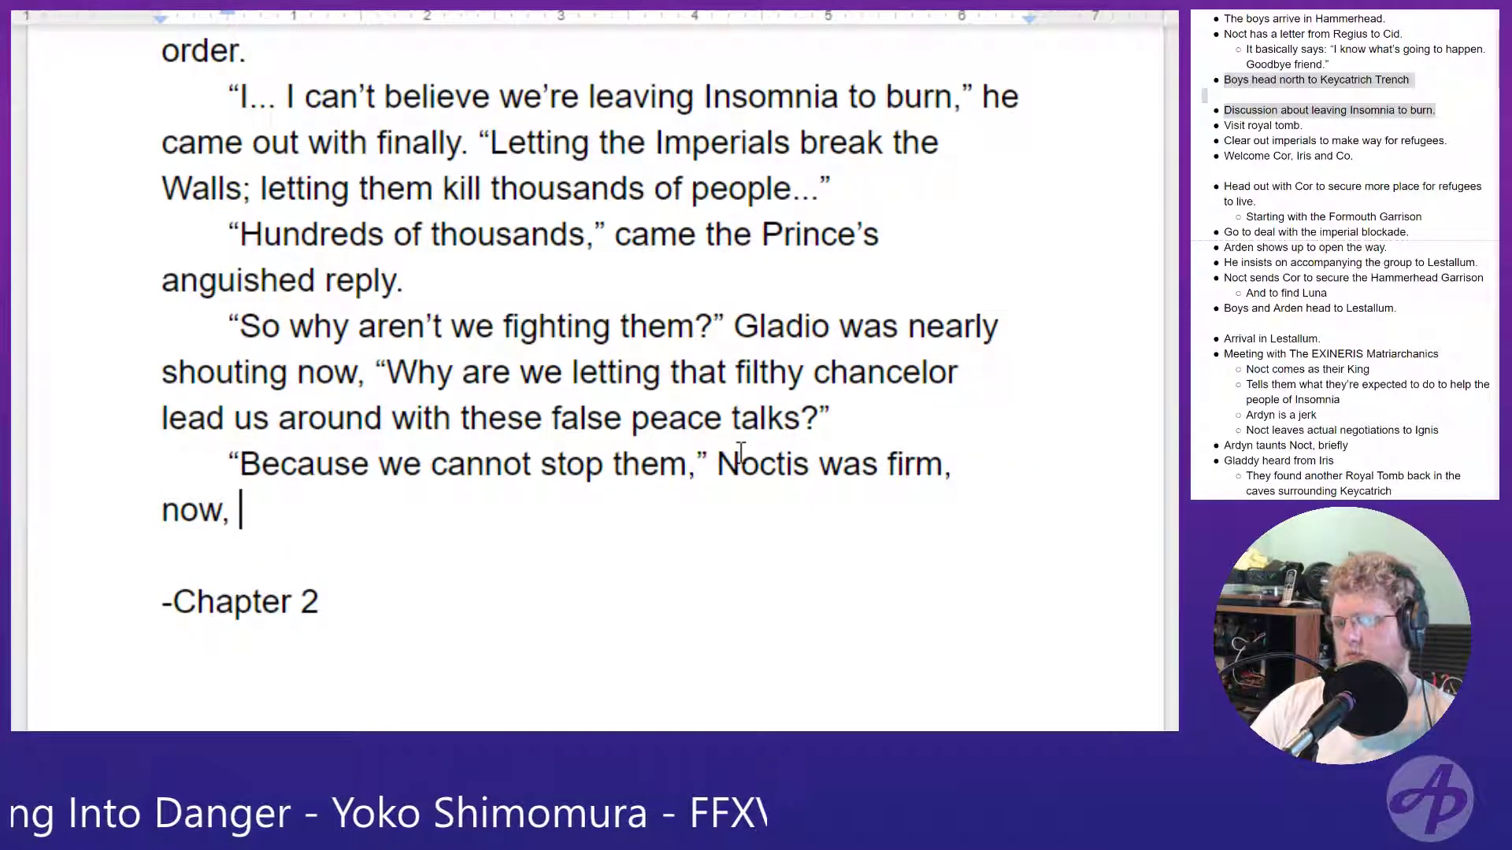
pyautogui.press('BackSpace')
pyautogui.press('BackSpace')
pyautogui.press('BackSpace')
pyautogui.press('BackSpace')
pyautogui.press('BackSpace')
pyautogui.press('BackSpace')
pyautogui.press('BackSpace')
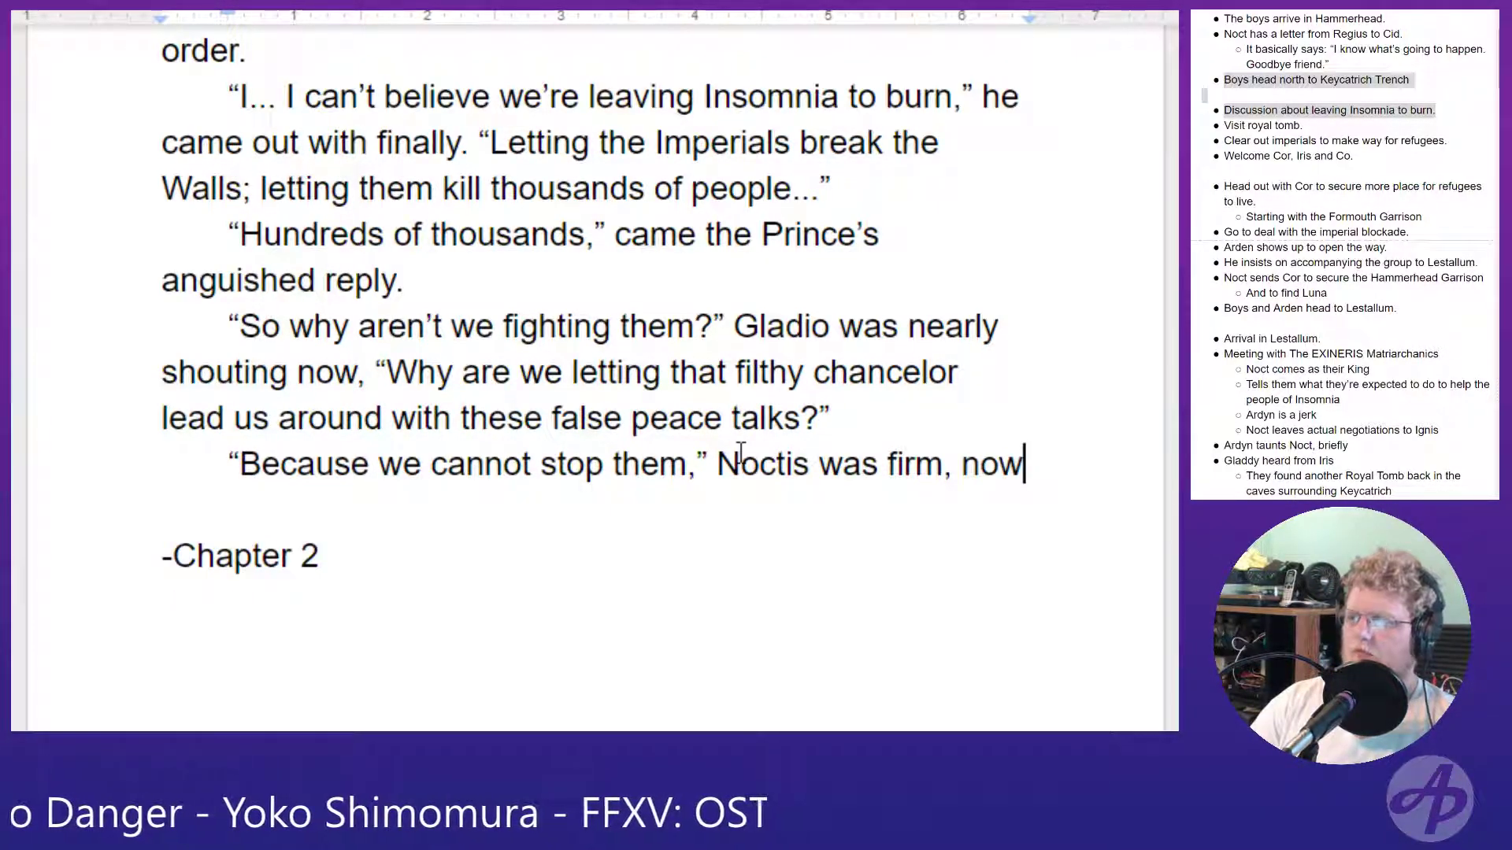
pyautogui.write('now,')
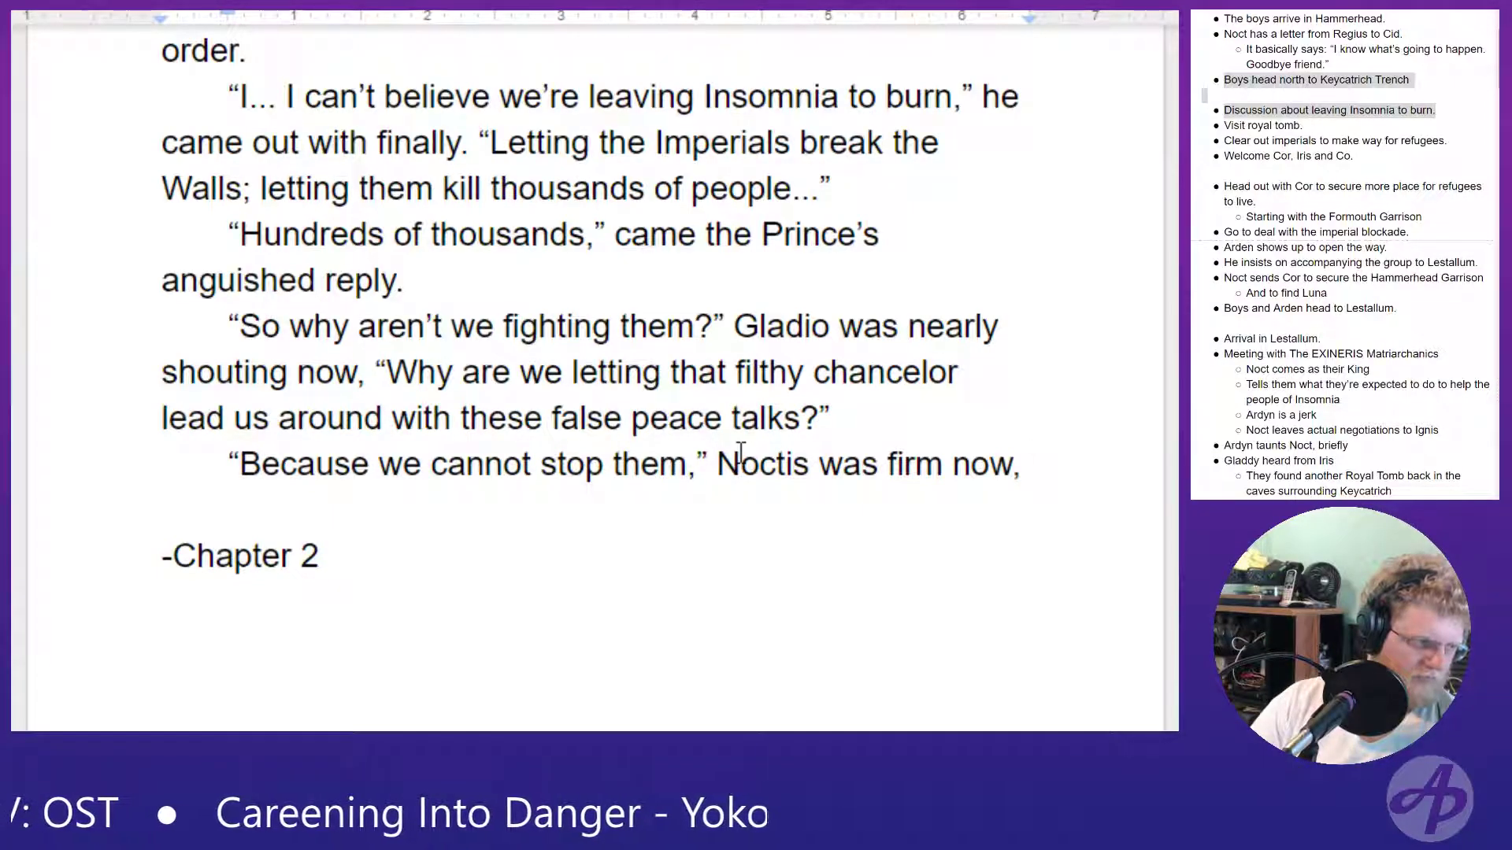
# - Finish the dialogue tag with "silencing the Shield and dismissing his complaints." and open a new quotation
pyautogui.write('silencing the S')
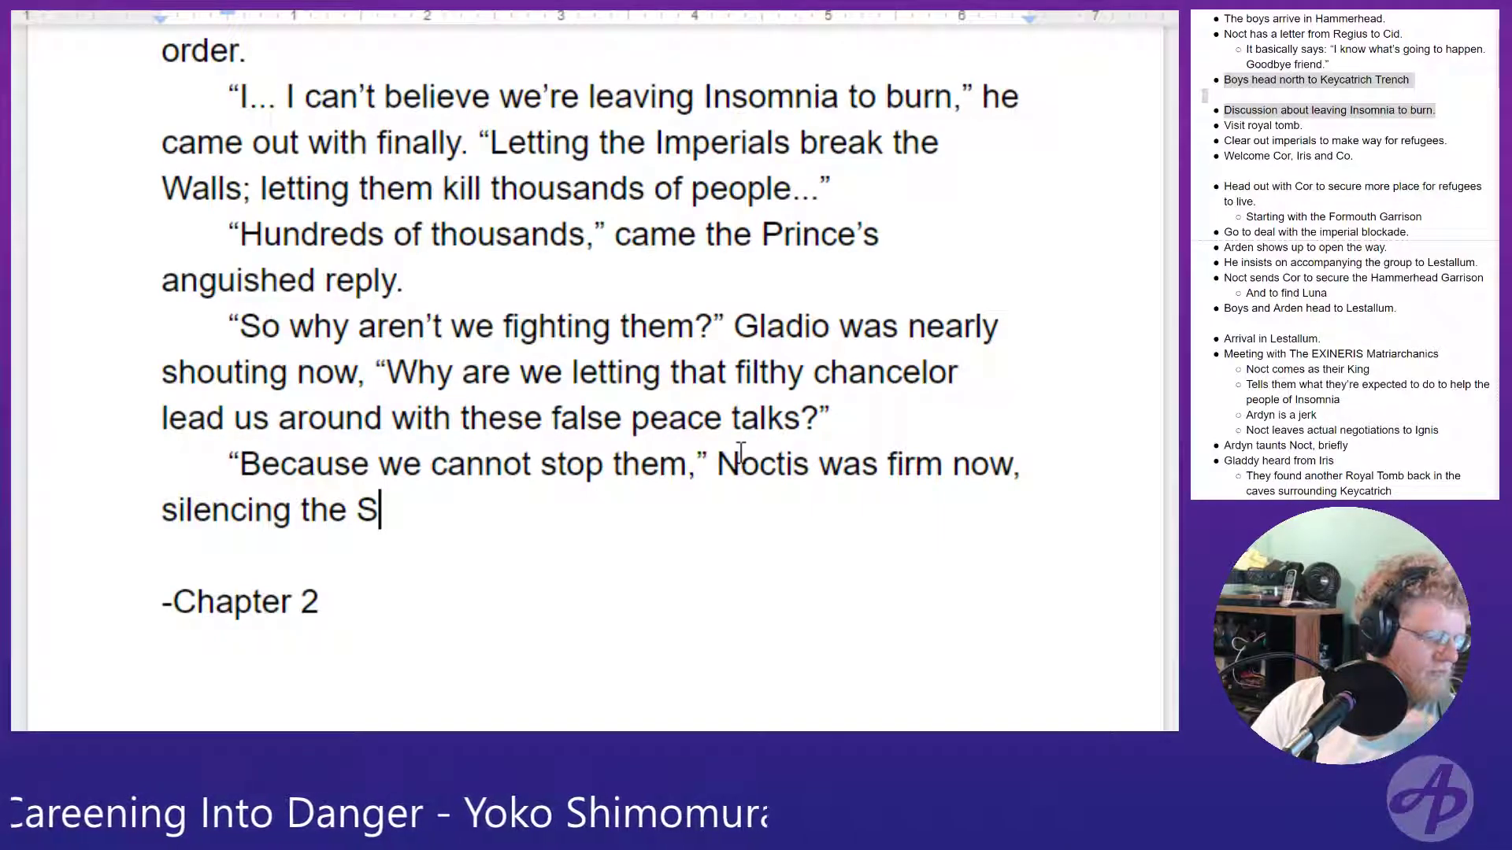
pyautogui.write('h')
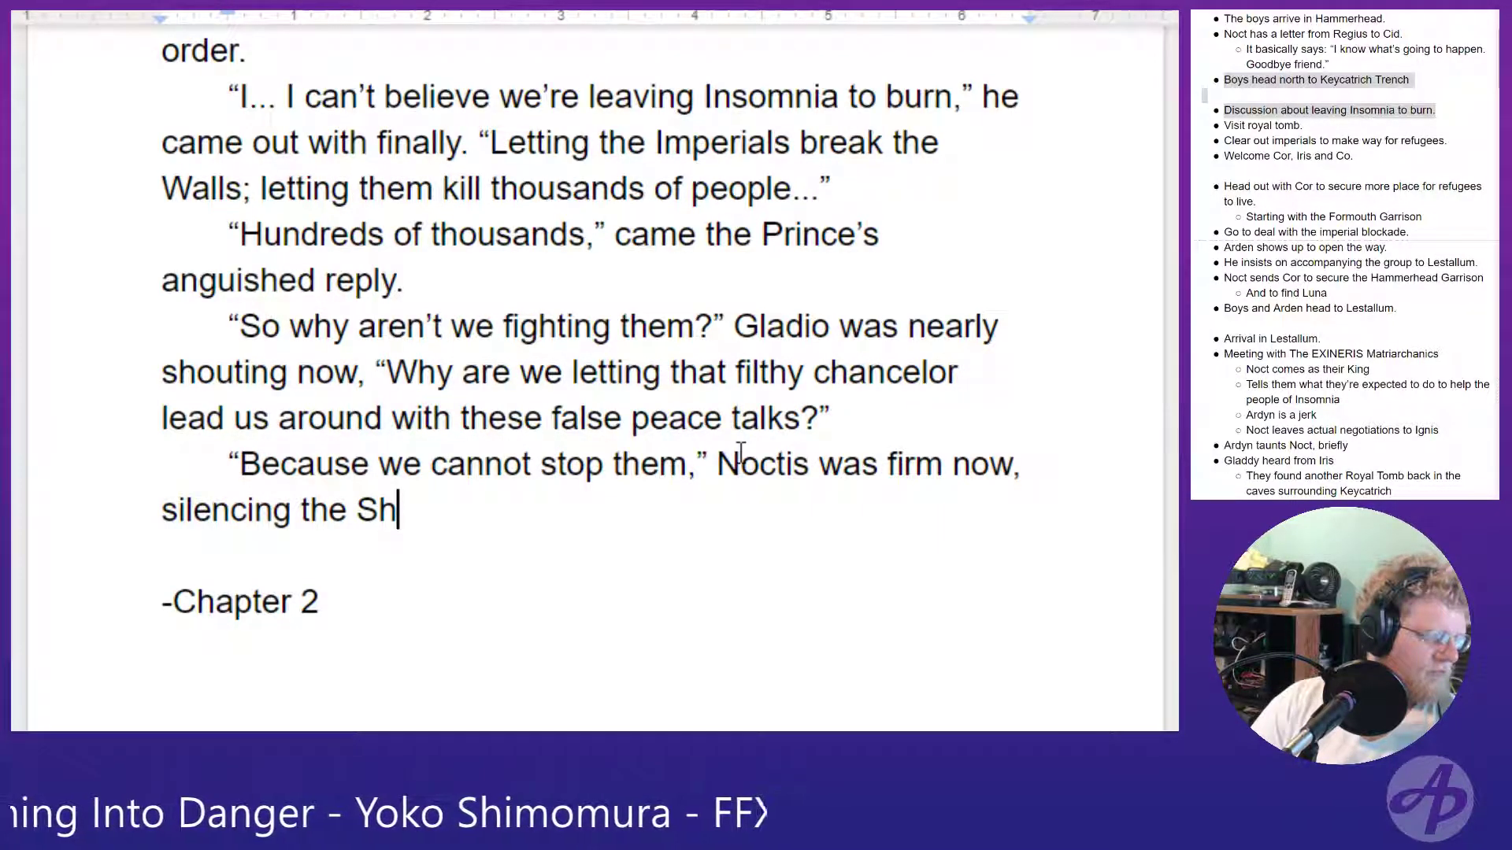
pyautogui.write('ield and ')
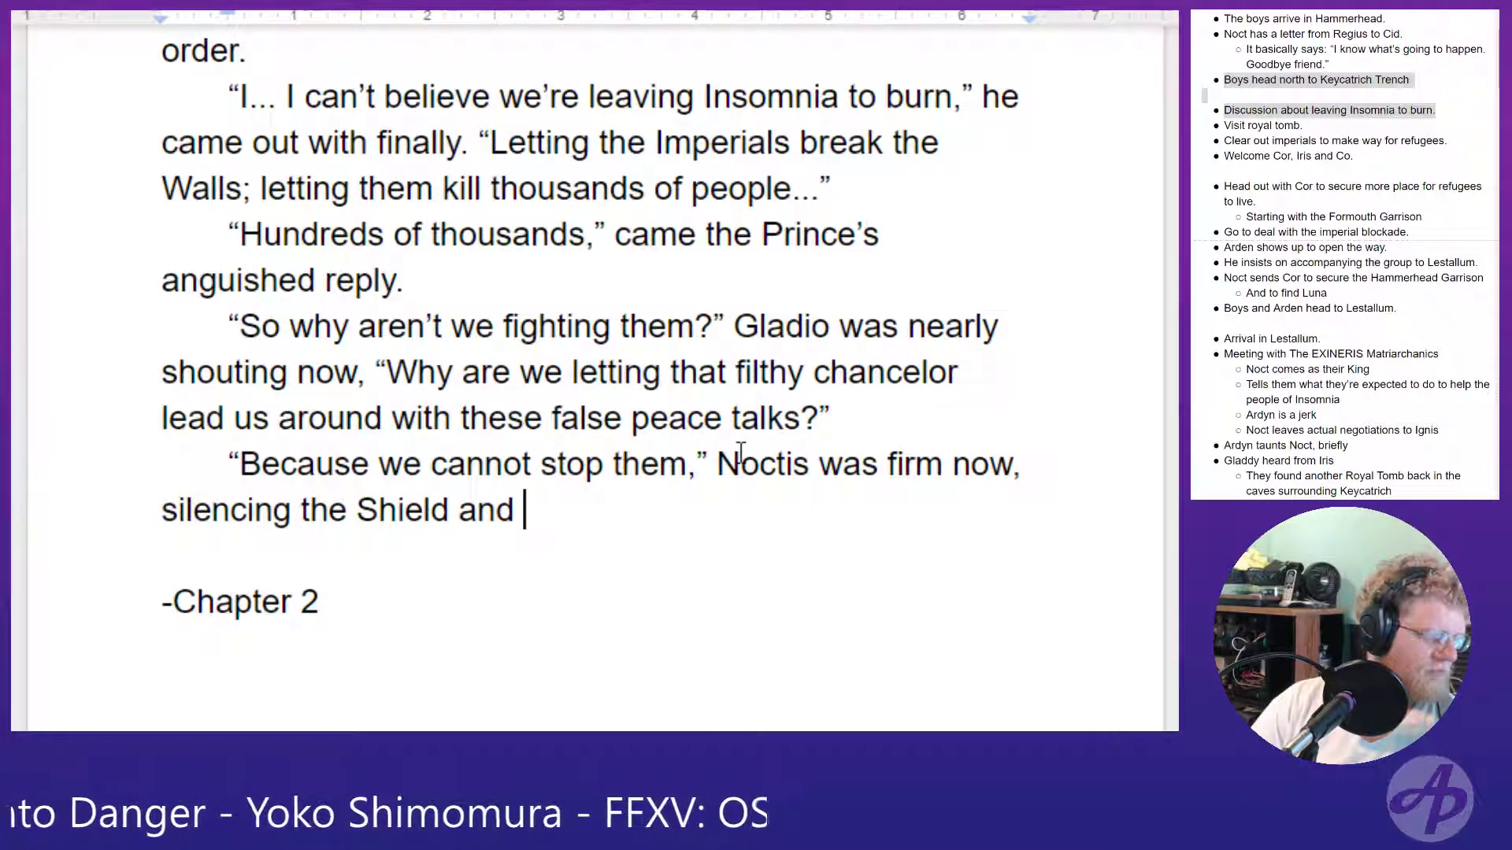
pyautogui.write('dismissing his complaints. “')
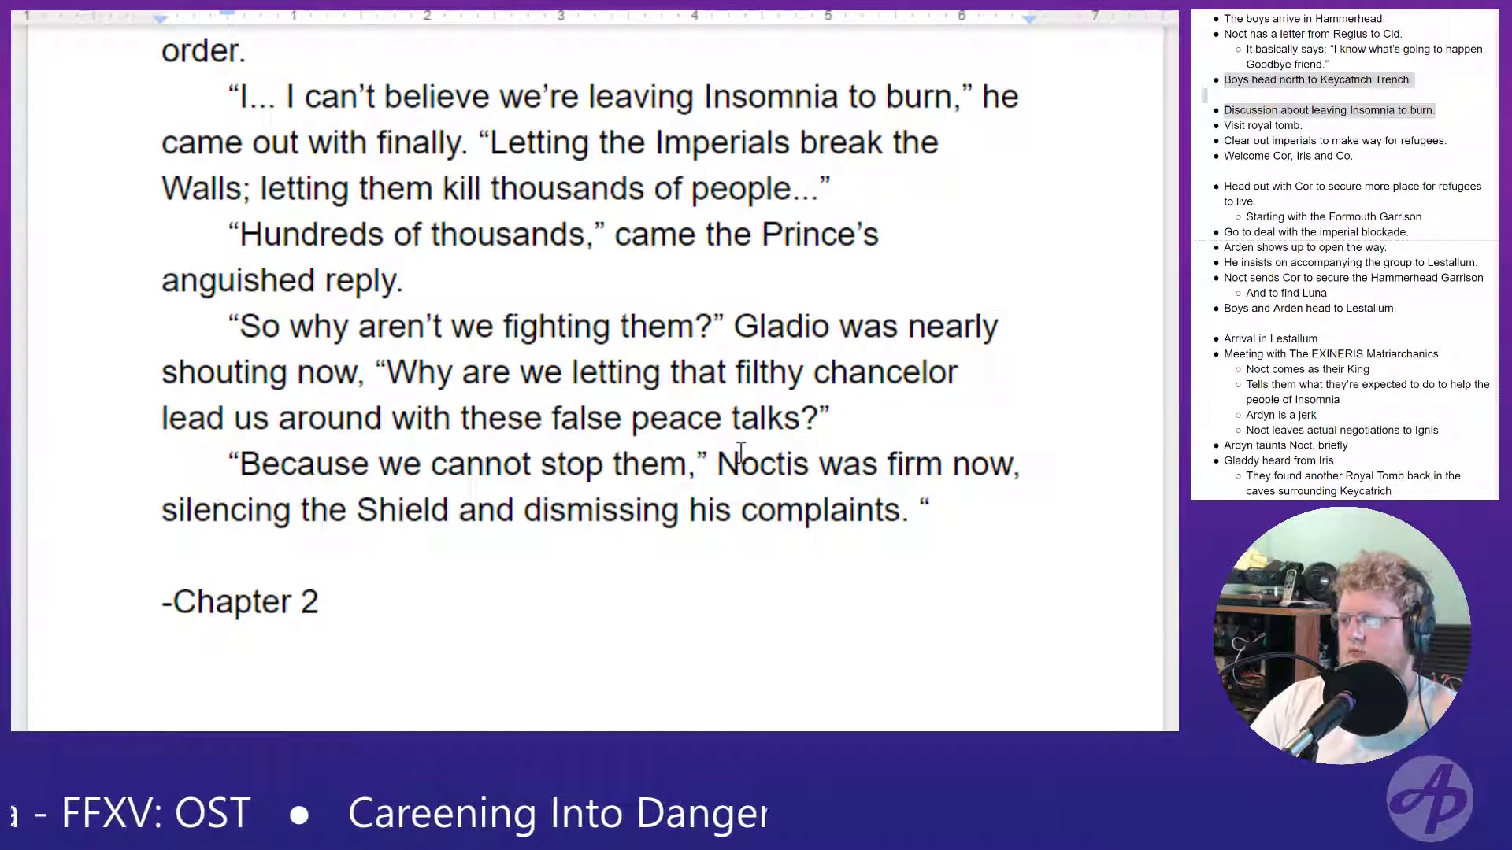
# - Start Noctis's new quotation with "Niffelheim", checking the spelling against the list of places in the notes
pyautogui.write('Niffe')
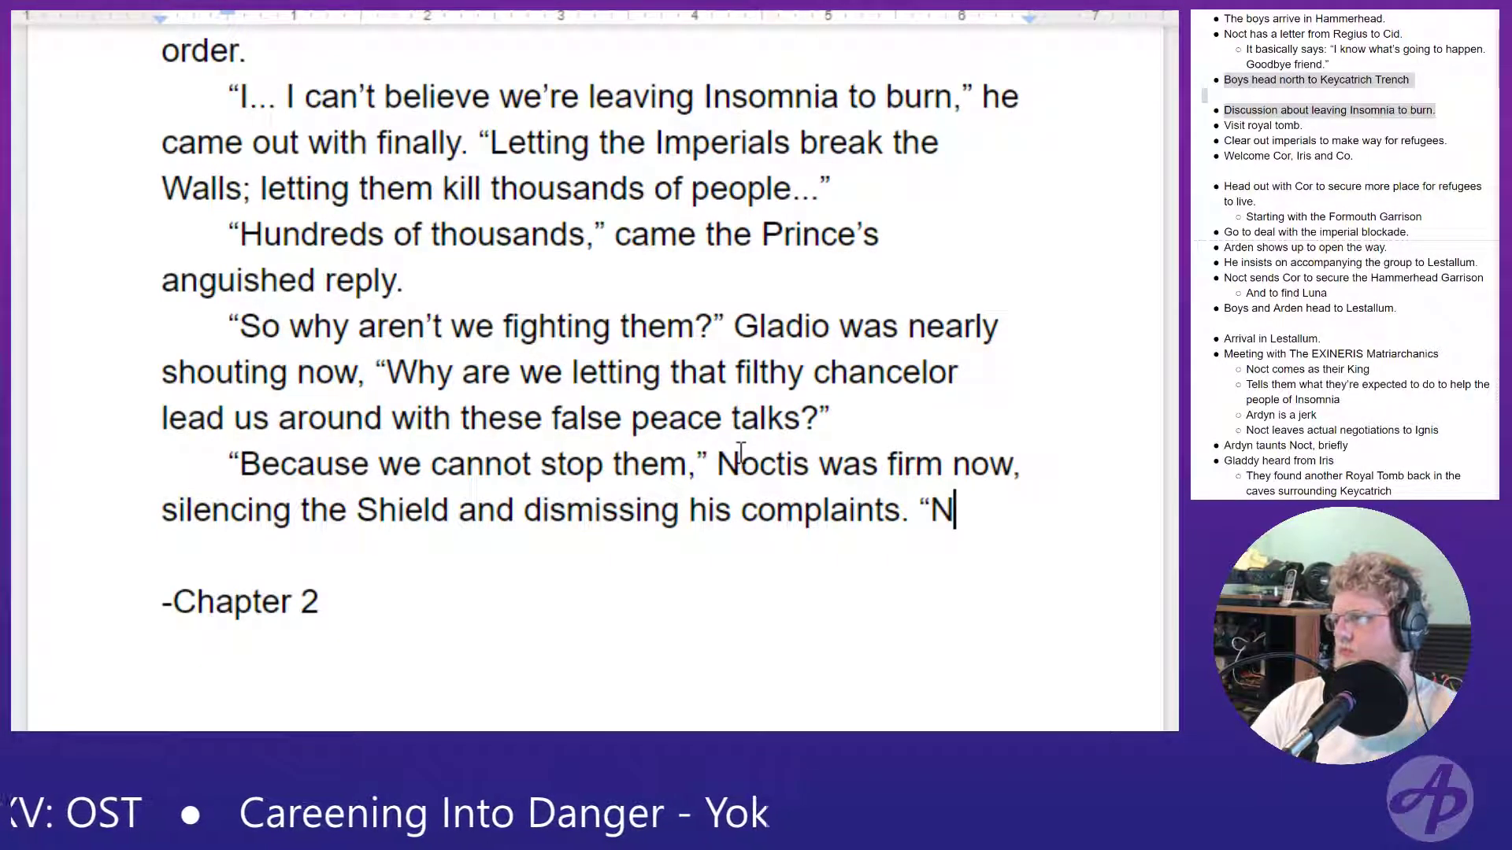
pyautogui.press('BackSpace')
pyautogui.write('leh')
pyautogui.press('BackSpace')
pyautogui.press('BackSpace')
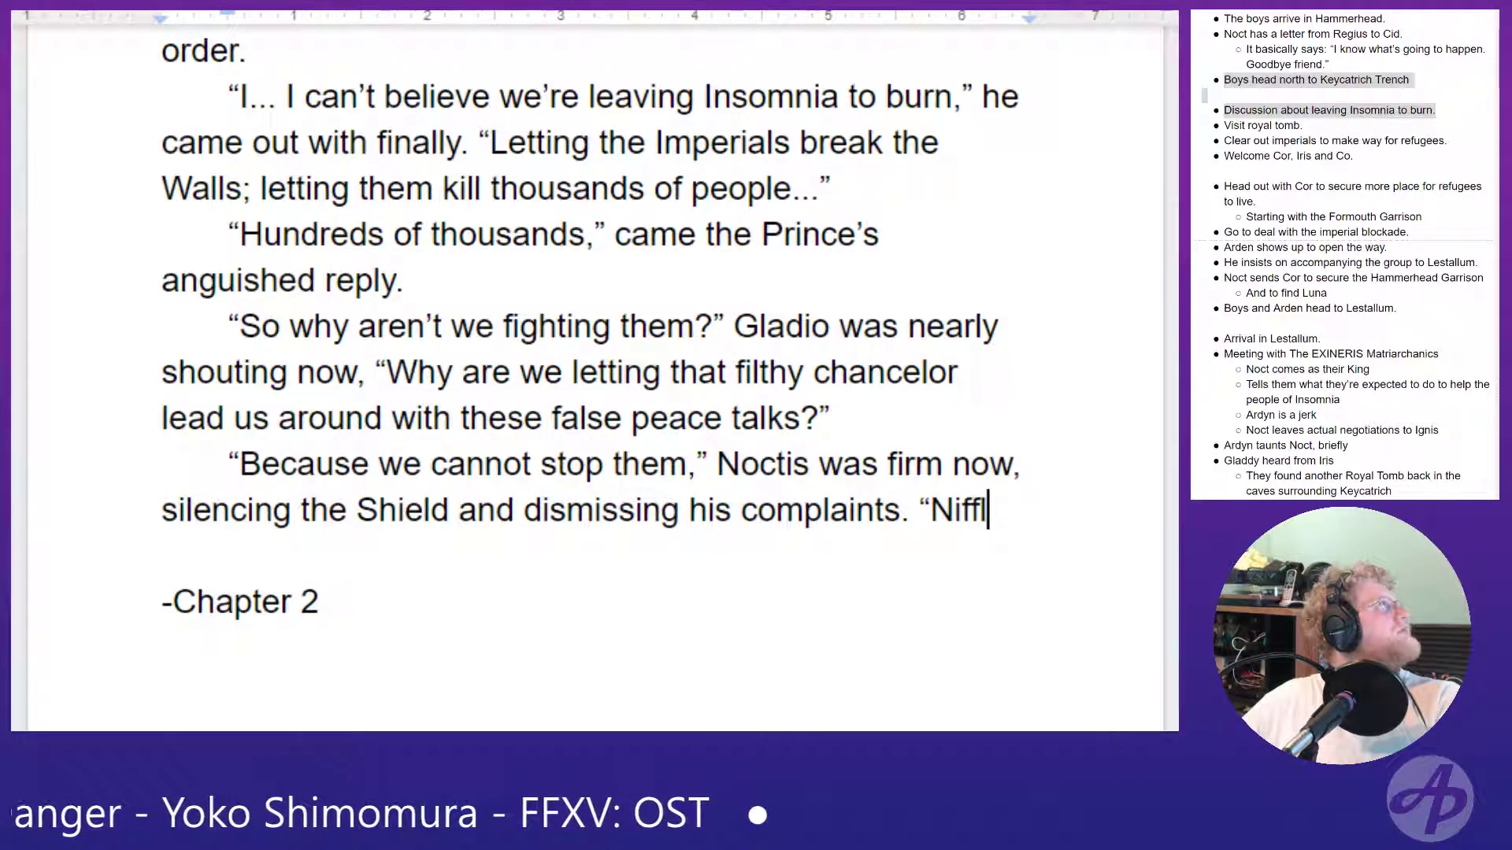
pyautogui.hotkey('ctrl', 'Tab')
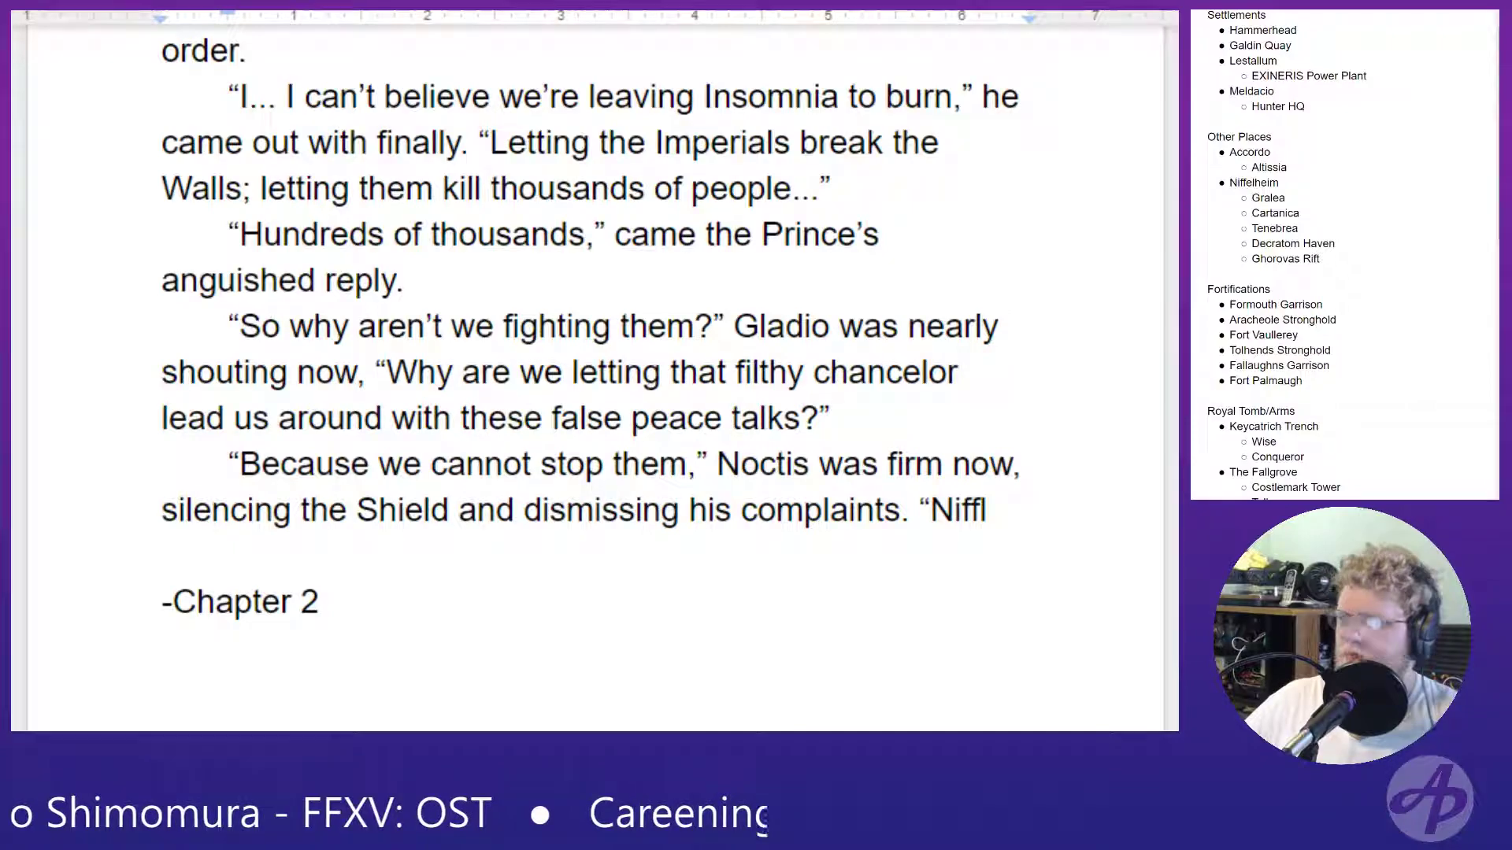
pyautogui.doubleClick(1060, 512)
pyautogui.click(1061, 512)
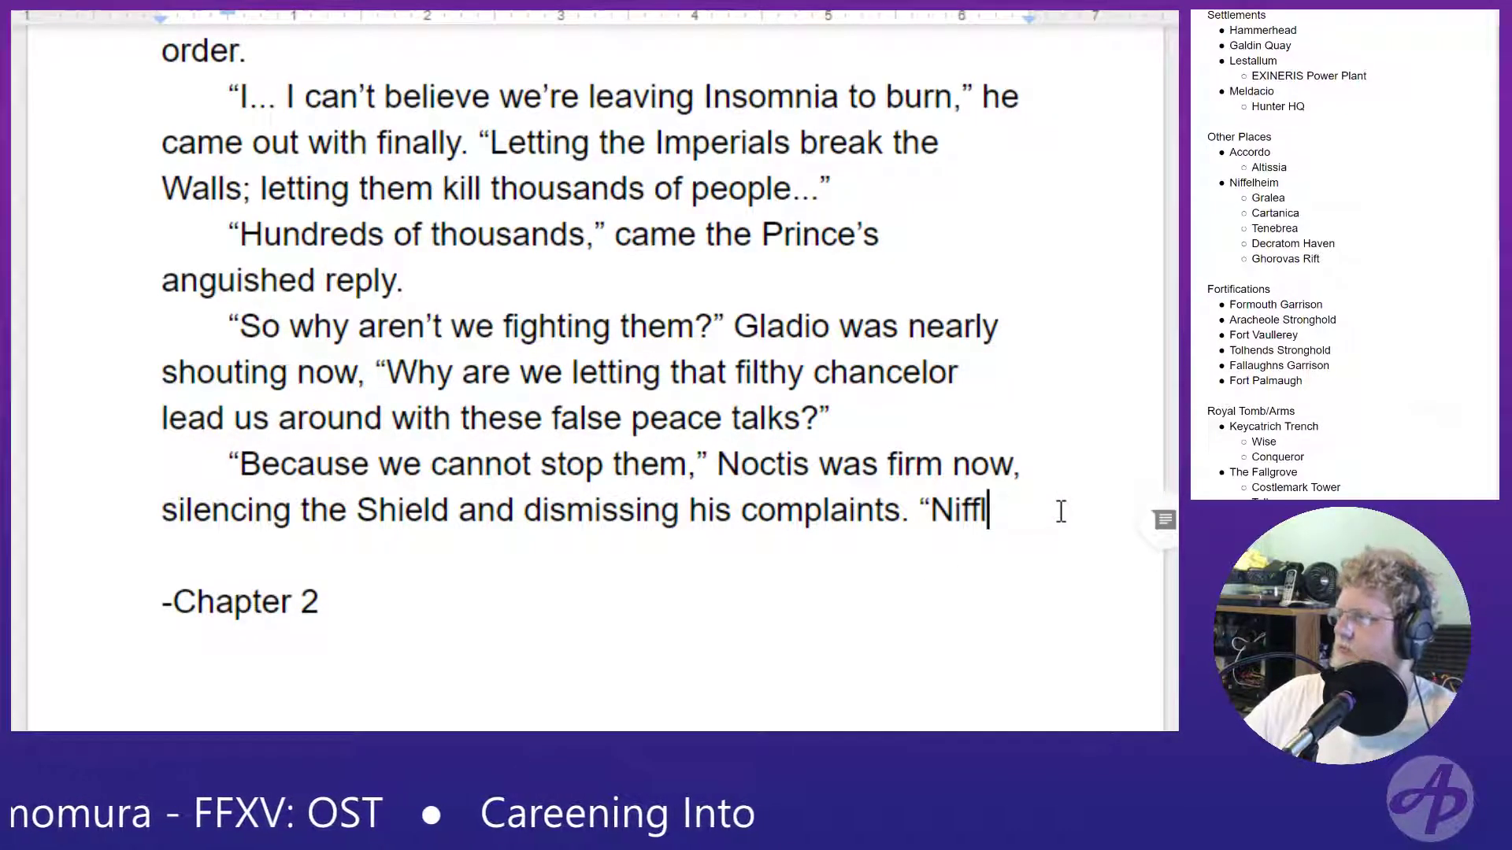
pyautogui.press('BackSpace')
pyautogui.write('elheim is')
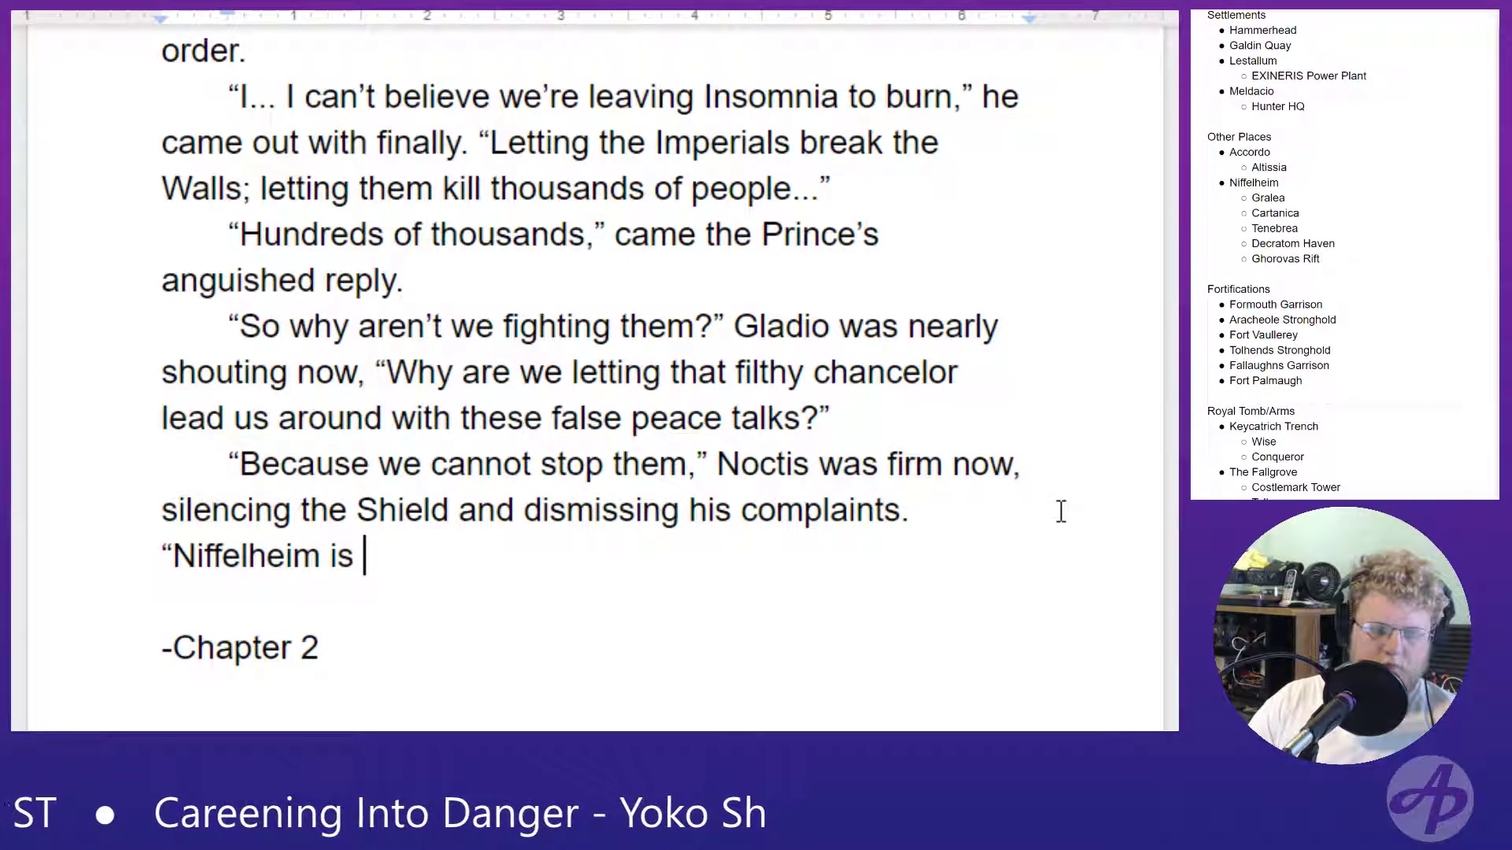
# - Continue the quotation after "Niffelheim" with "has power beyond ours,"
pyautogui.press('BackSpace')
pyautogui.press('BackSpace')
pyautogui.press('BackSpace')
pyautogui.write('has b')
pyautogui.press('BackSpace')
pyautogui.write('po')
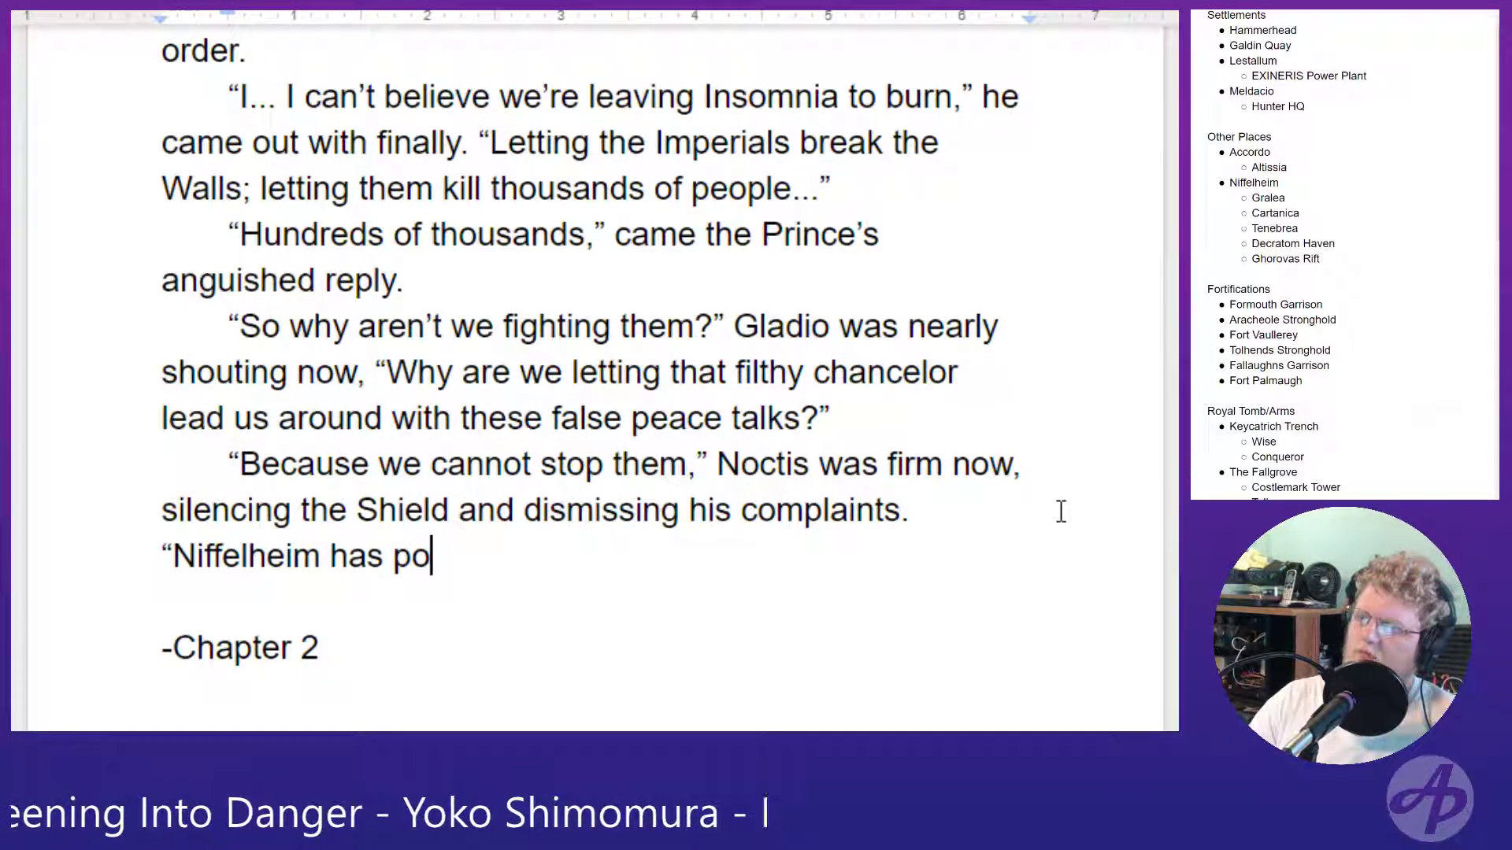
pyautogui.write('wer beyo')
pyautogui.press('BackSpace')
pyautogui.write('yond ours')
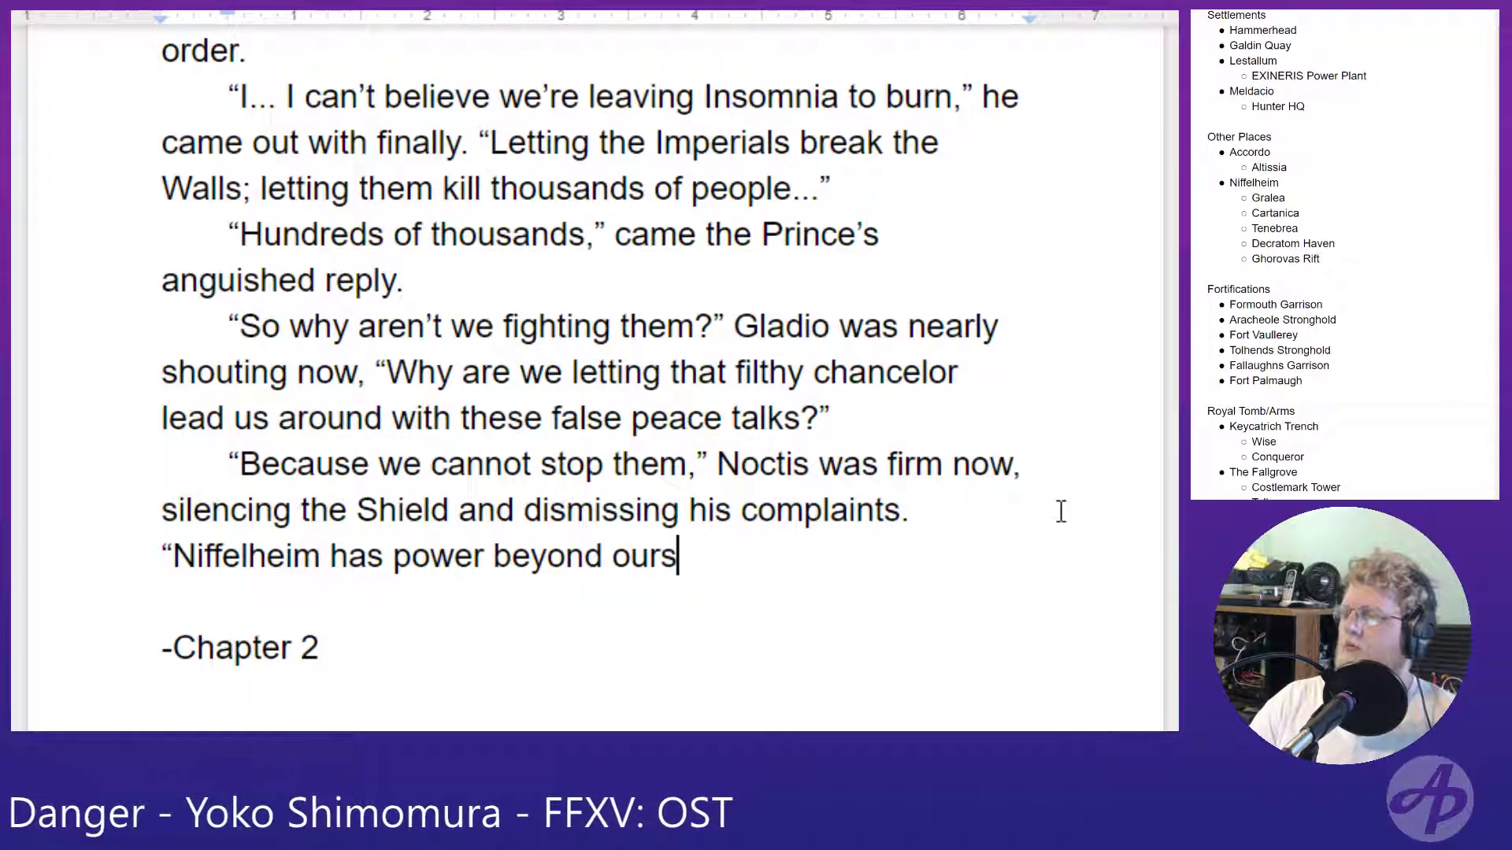
pyautogui.write(', bey')
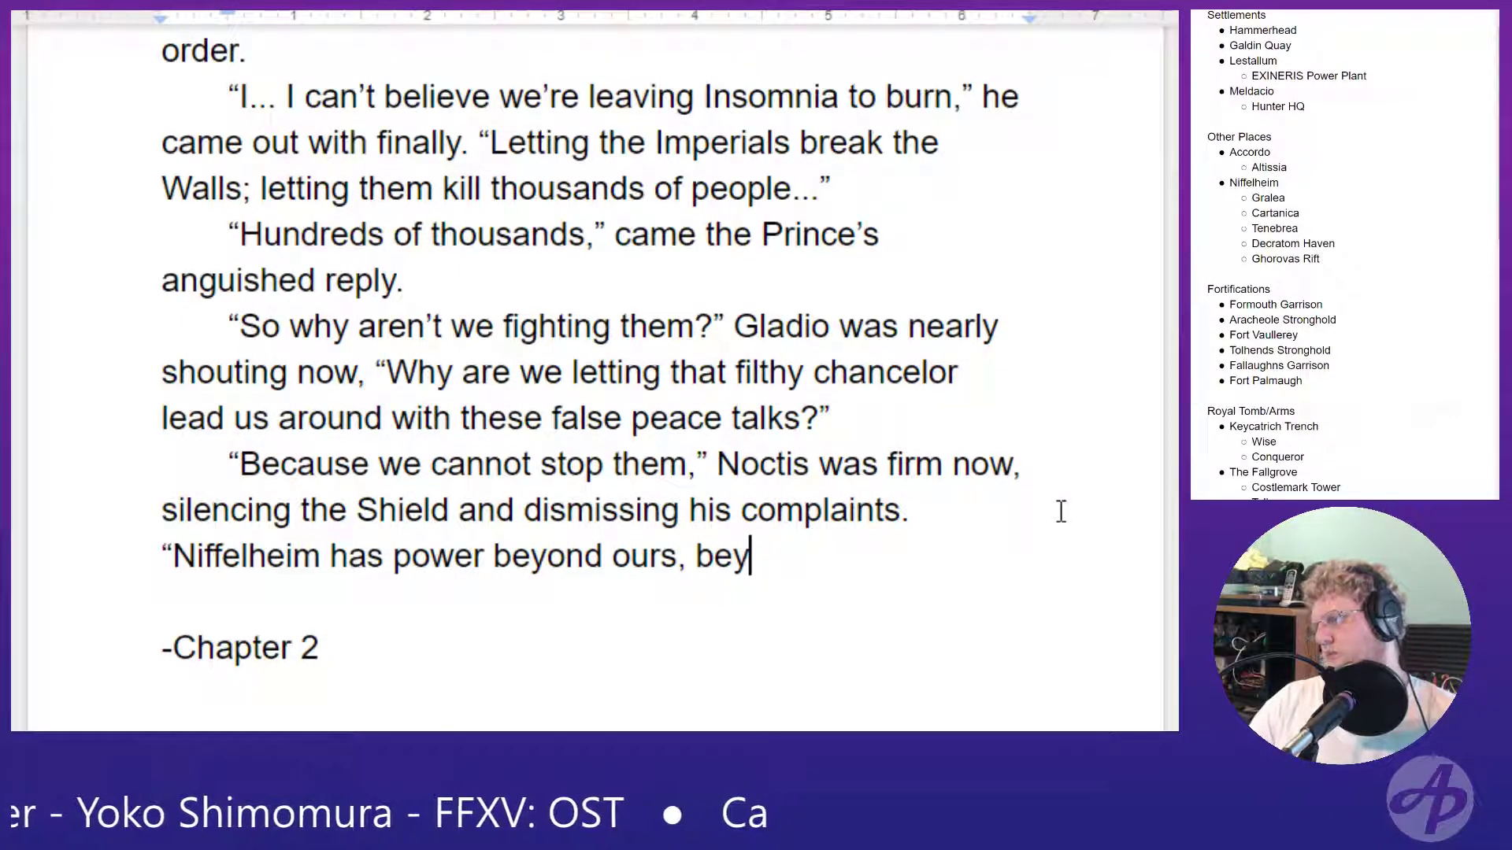
# - Swap the comma after "ours" for a semicolon and complete the sentence with "beyond even the crystal."
pyautogui.press('BackSpace')
pyautogui.press('BackSpace')
pyautogui.press('BackSpace')
pyautogui.press('BackSpace')
pyautogui.press('BackSpace')
pyautogui.write(';')
pyautogui.write(' beyond ')
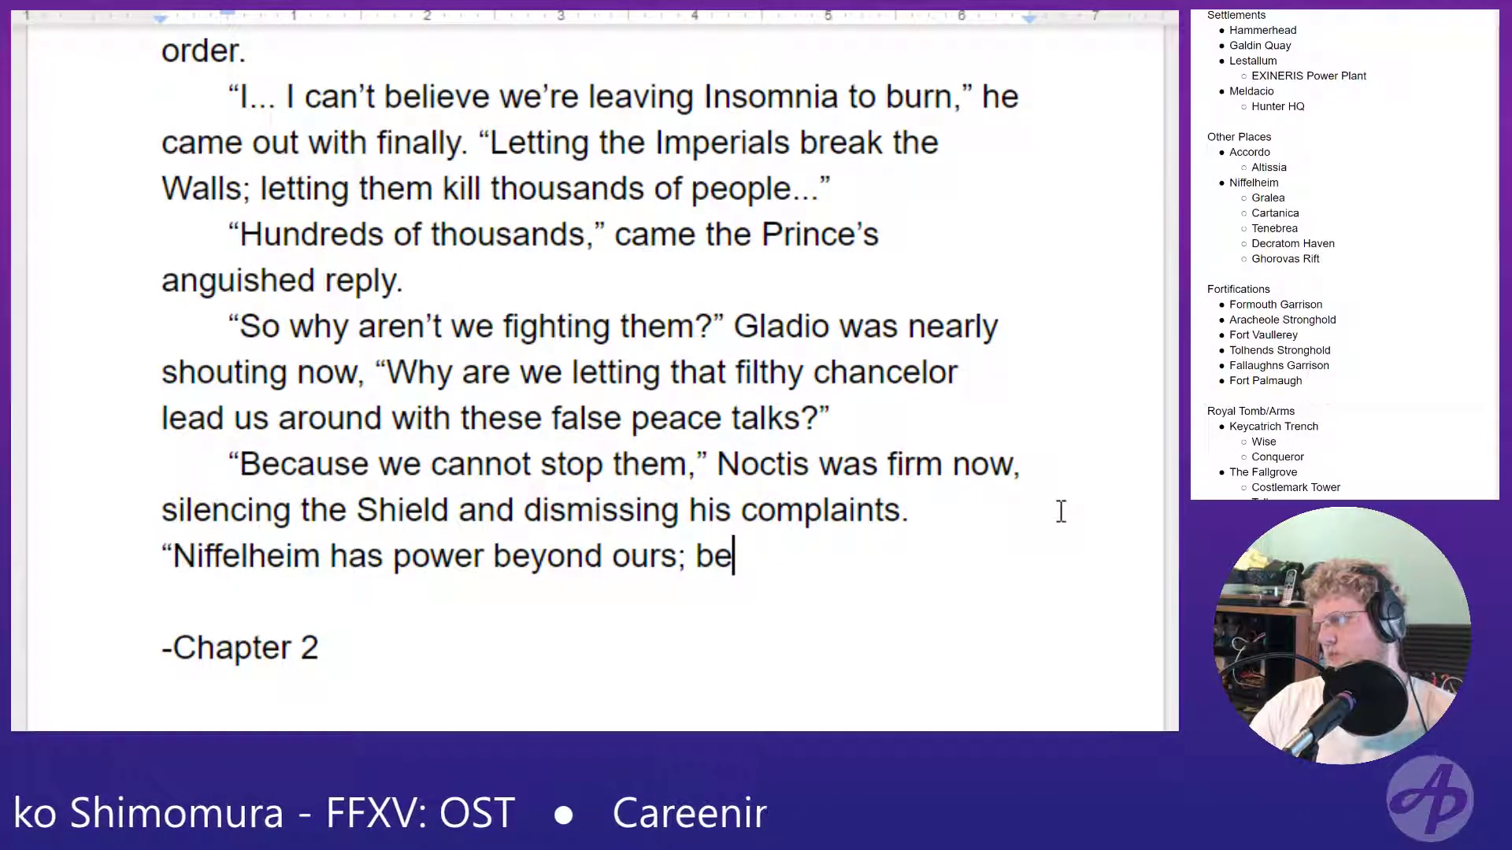
pyautogui.write('even the ch')
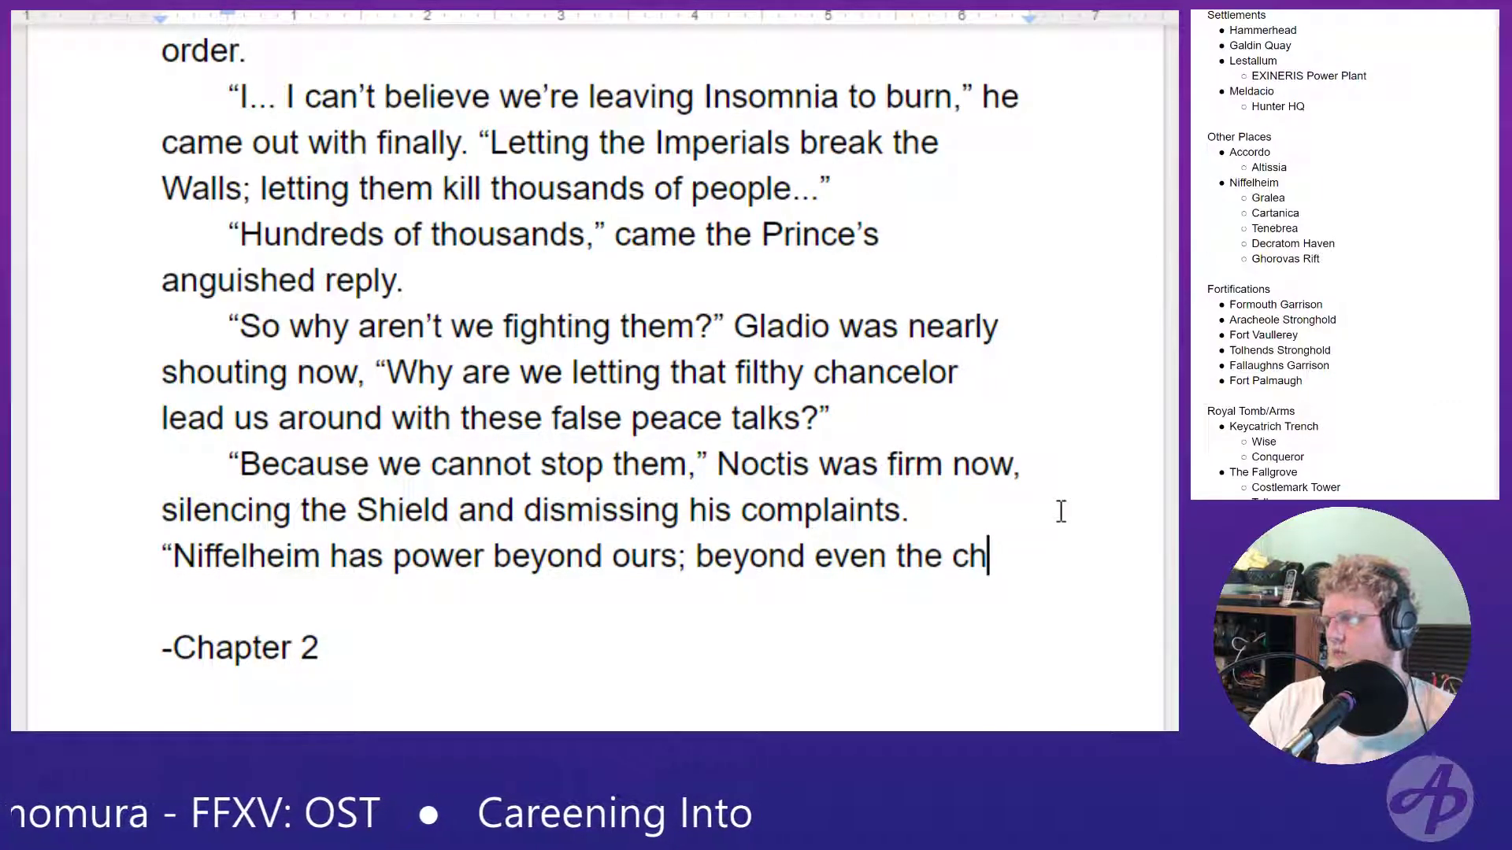
pyautogui.press('BackSpace')
pyautogui.write('rystal.')
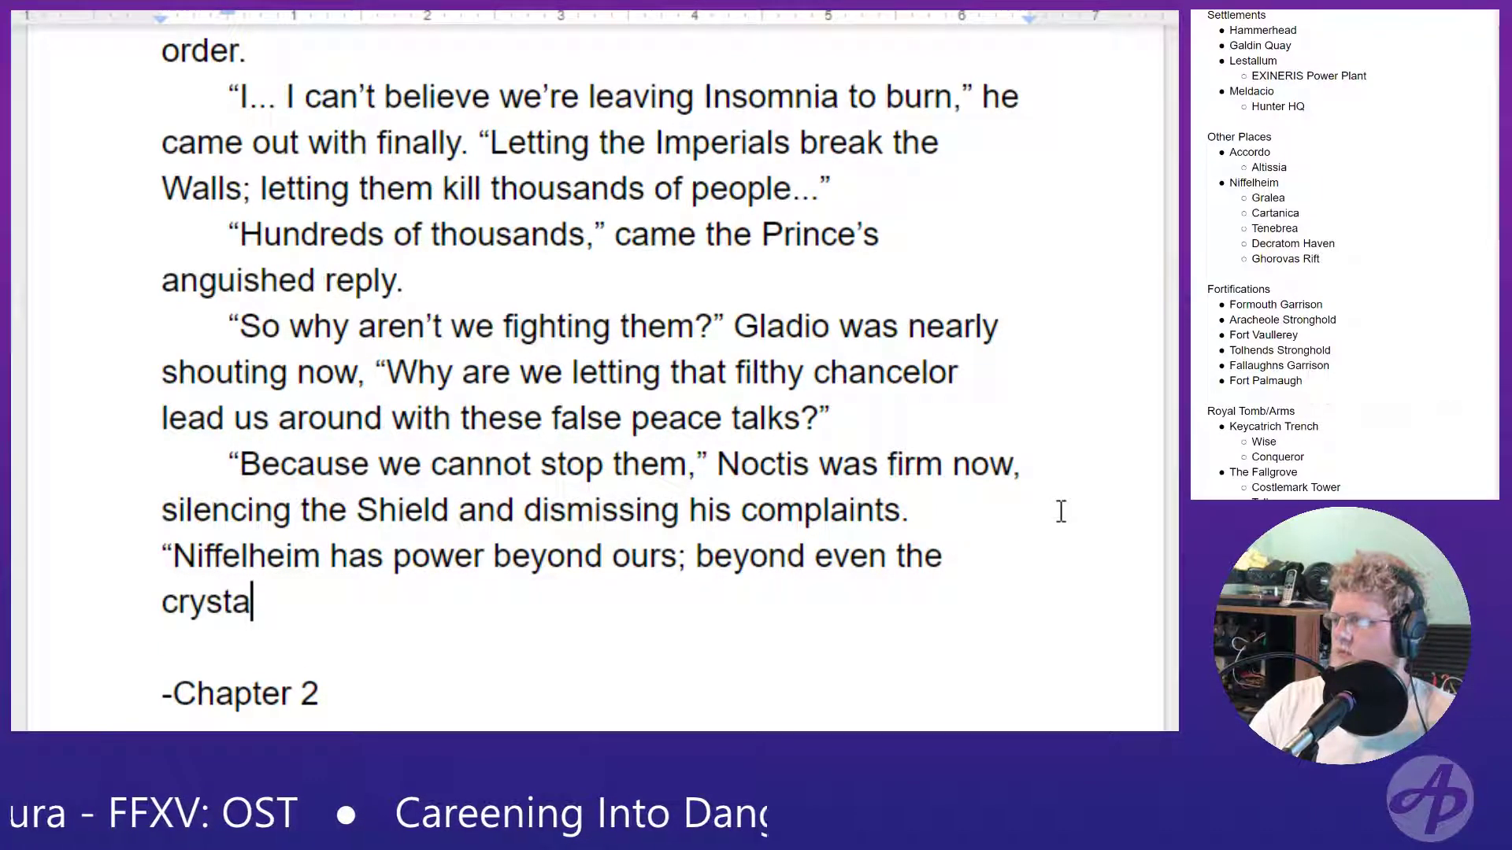
# - Rewrite "crystal" at the end of the sentence as "Crystal." with a capital C
pyautogui.press('BackSpace')
pyautogui.press('BackSpace')
pyautogui.press('BackSpace')
pyautogui.press('BackSpace')
pyautogui.press('BackSpace')
pyautogui.press('BackSpace')
pyautogui.press('BackSpace')
pyautogui.press('BackSpace')
pyautogui.press('BackSpace')
pyautogui.write('Crystal.')
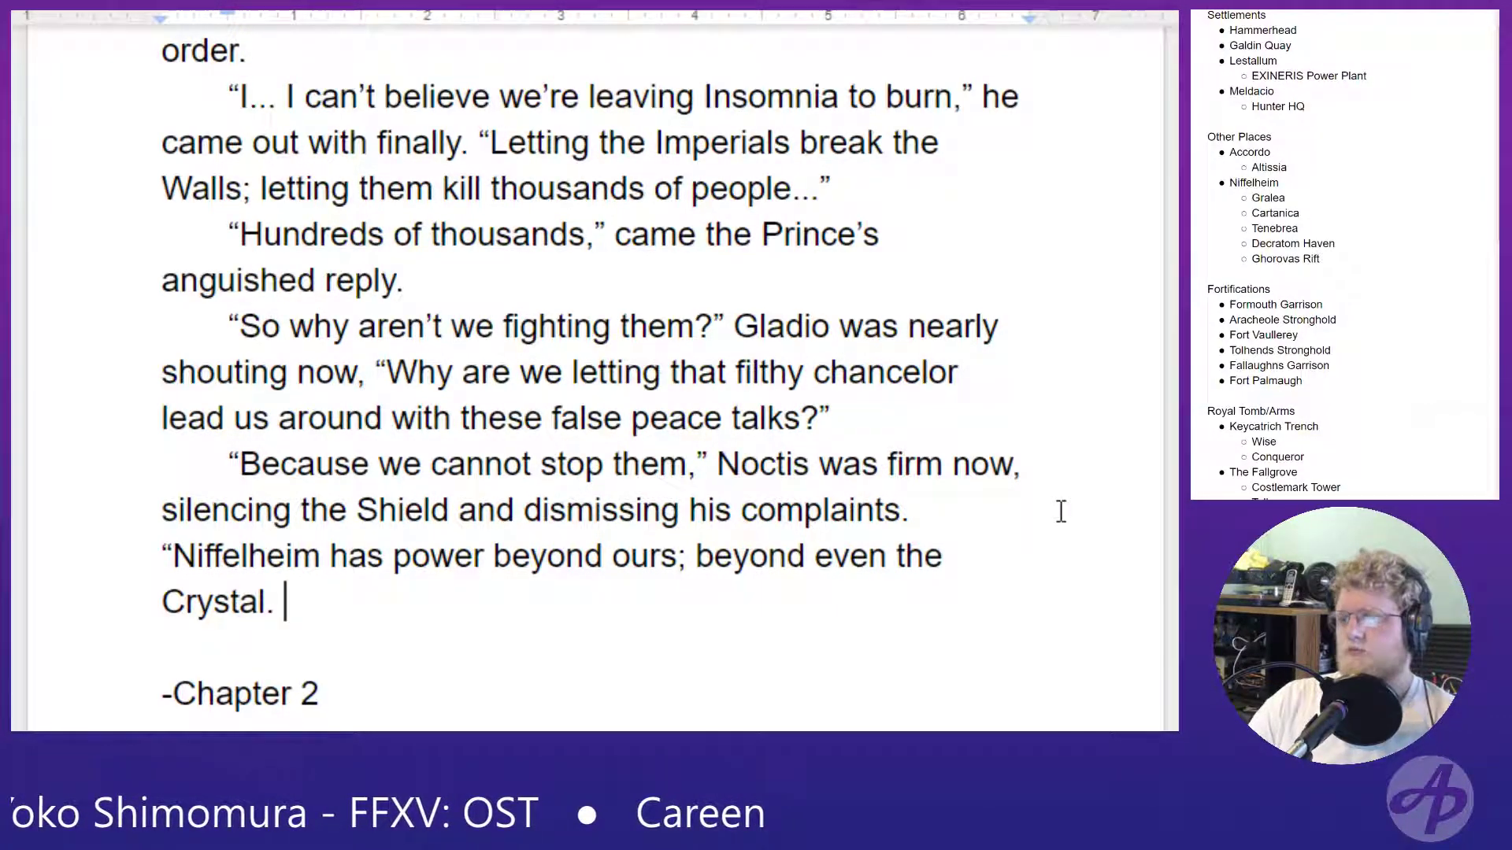
# - Add the sentence "There goal has always been to crush Insomnia." to Noctis's reply
pyautogui.write('They')
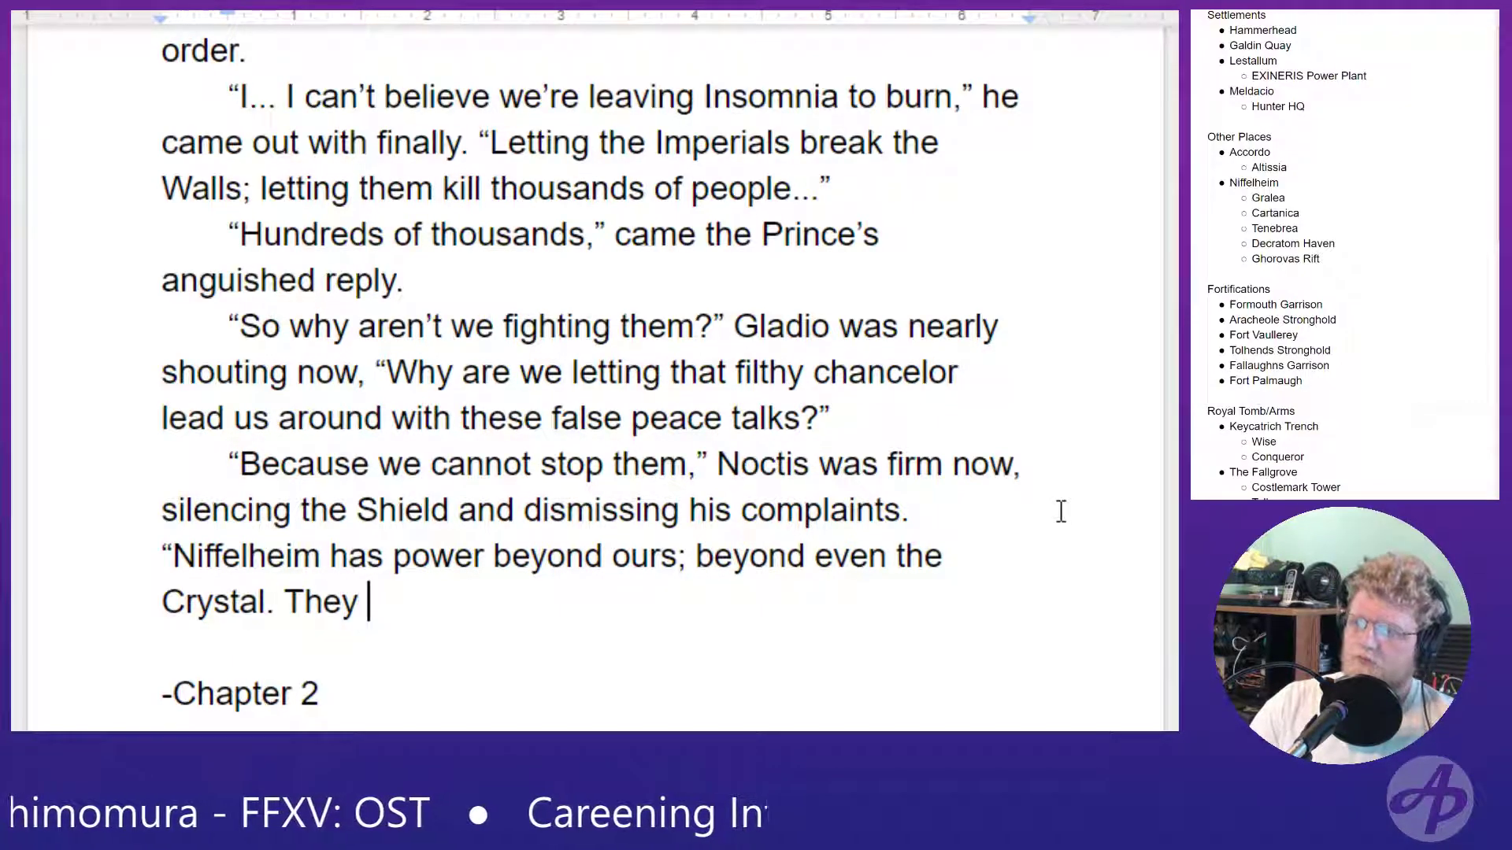
pyautogui.press('BackSpace')
pyautogui.press('BackSpace')
pyautogui.write('re g')
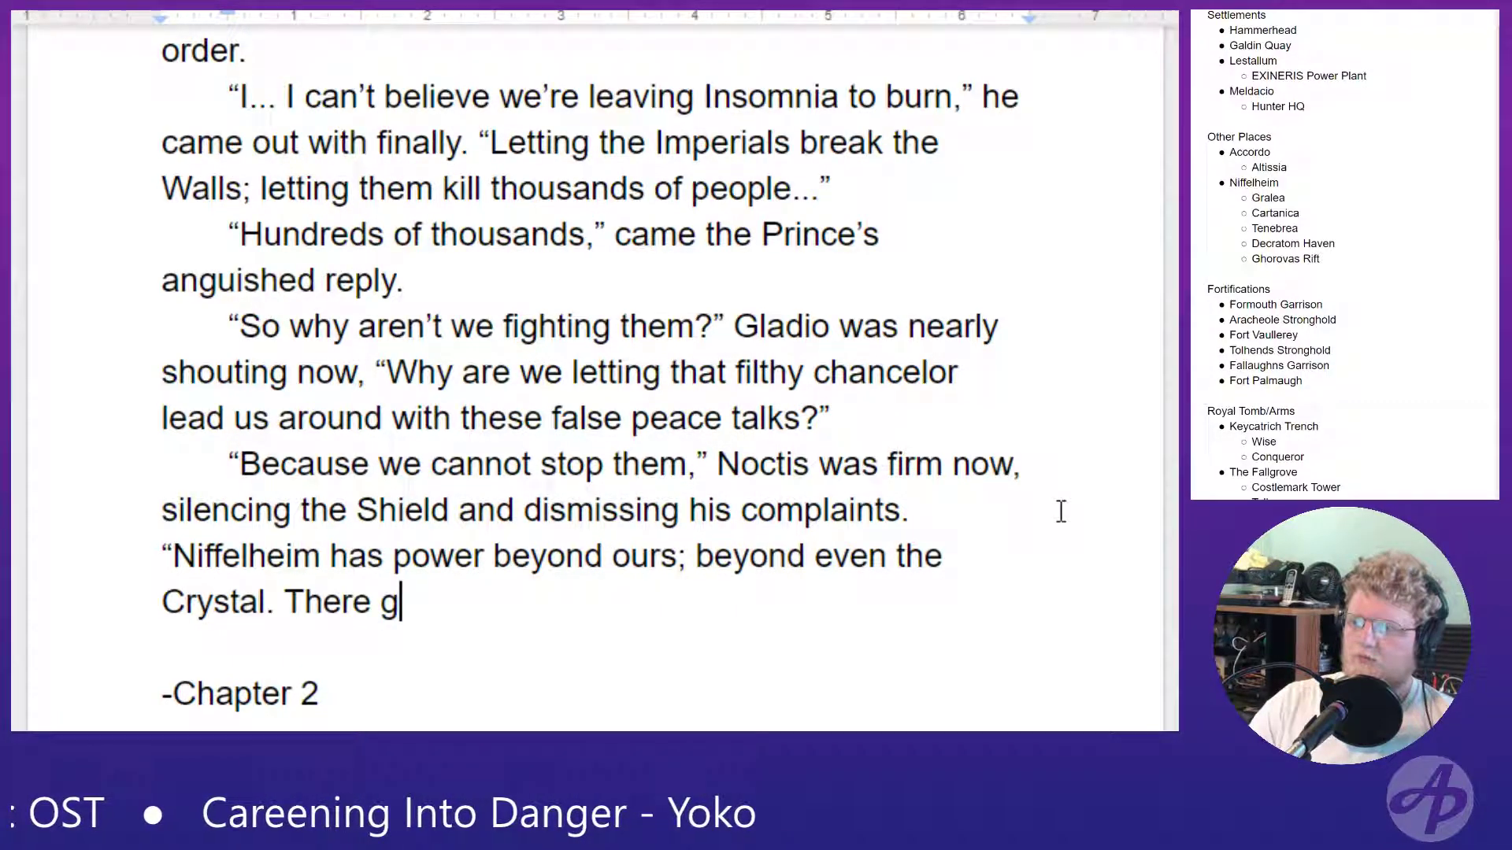
pyautogui.write('oal has always')
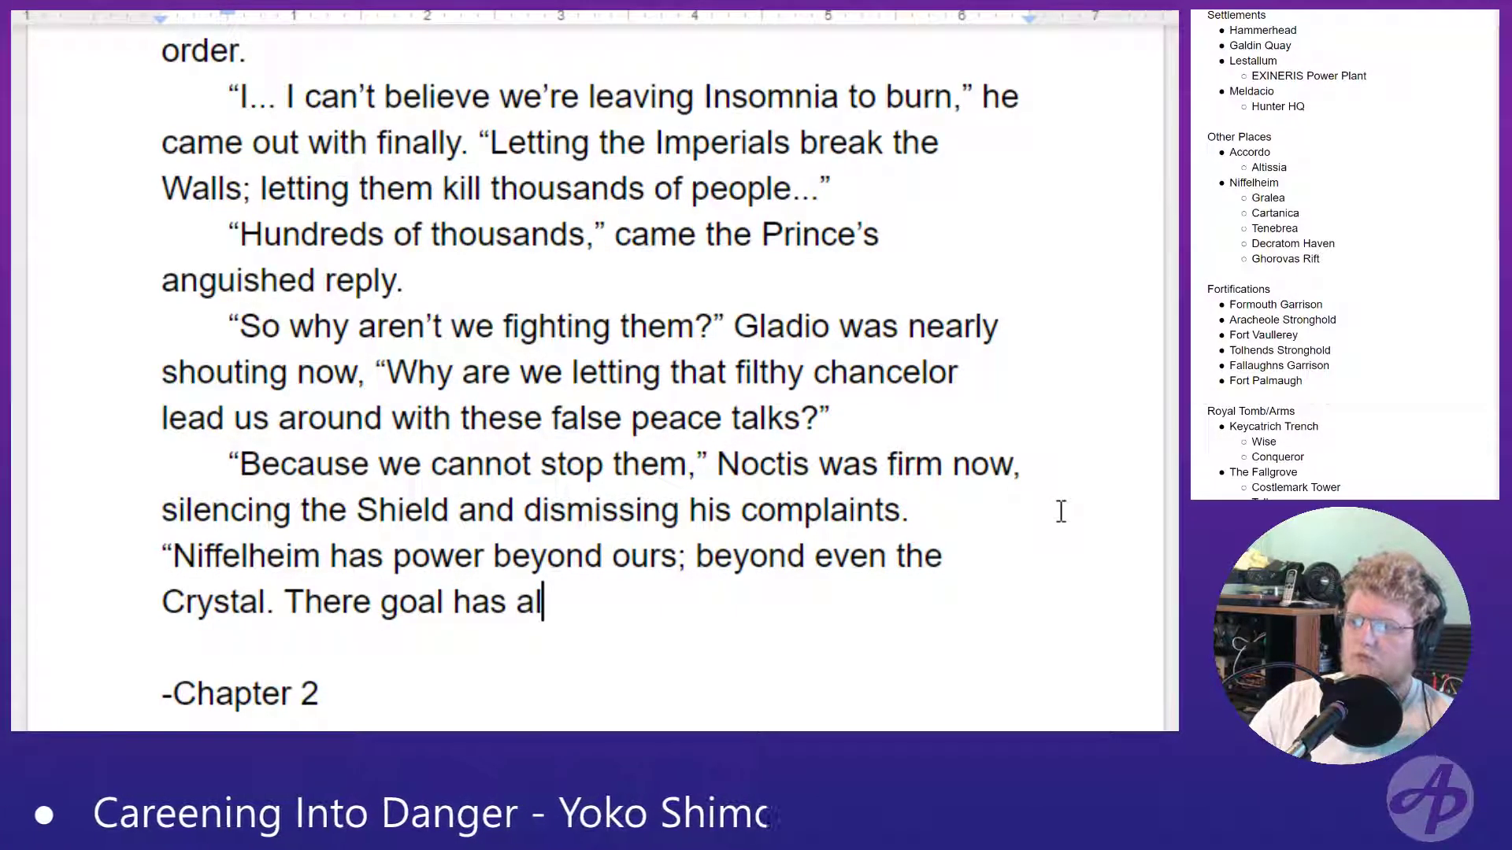
pyautogui.write('n to')
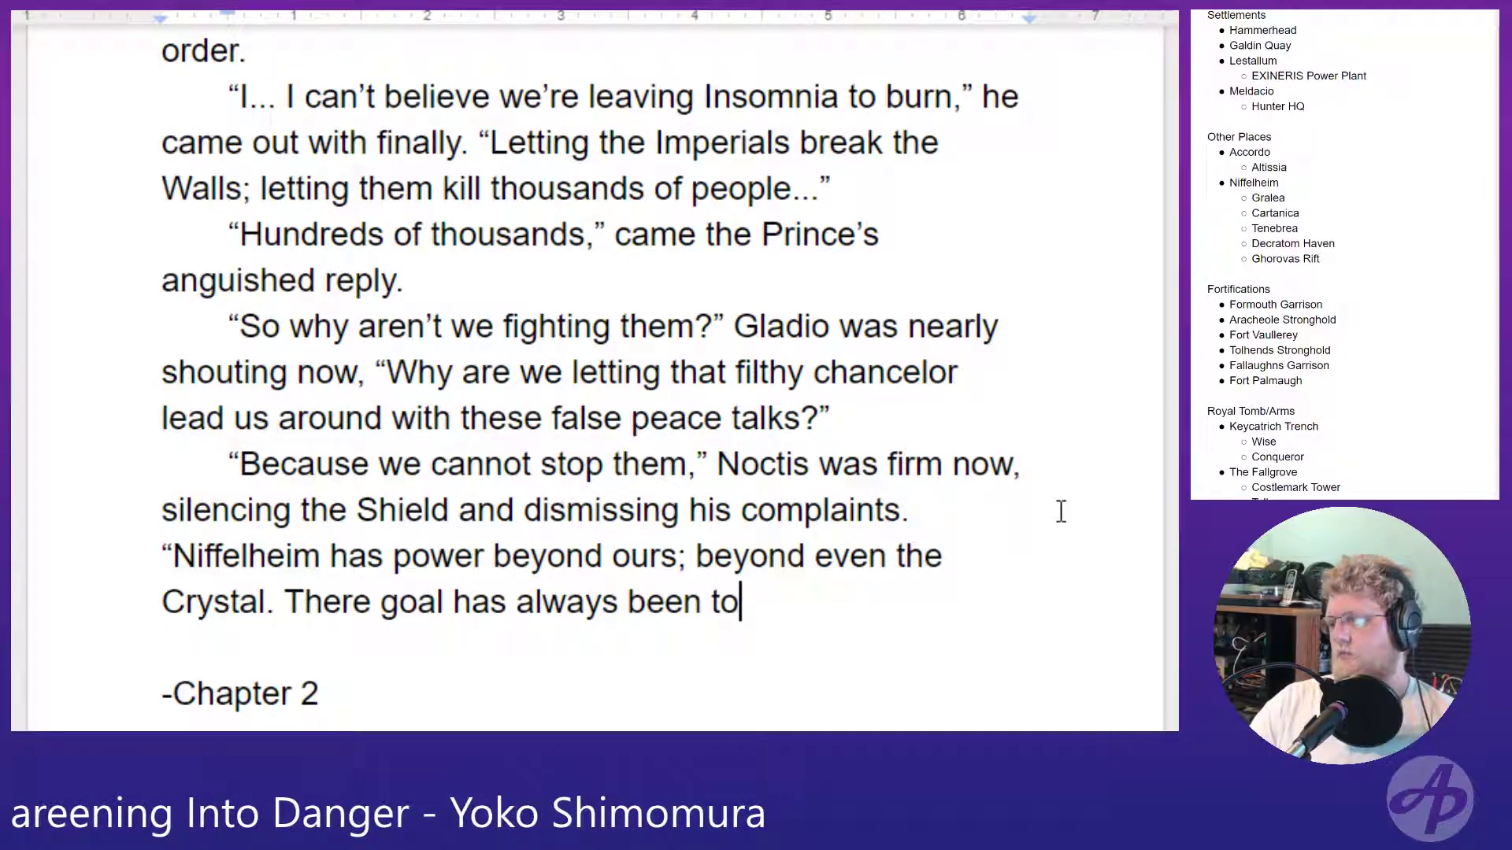
pyautogui.write(' crush Insomnia.')
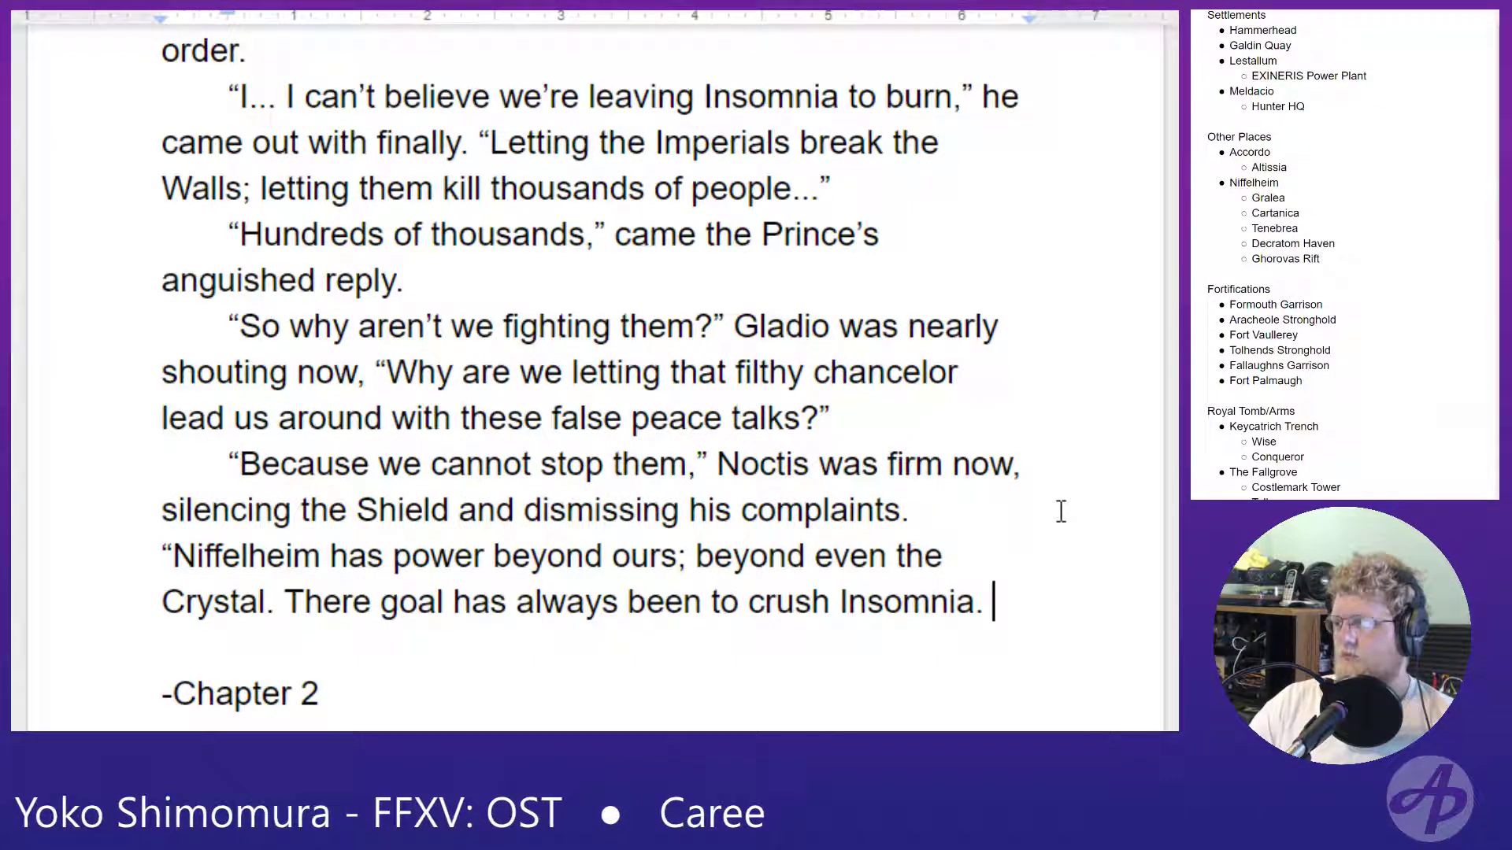
# - Begin the following sentence of Noctis's reply with "And now we know when"
pyautogui.write('A')
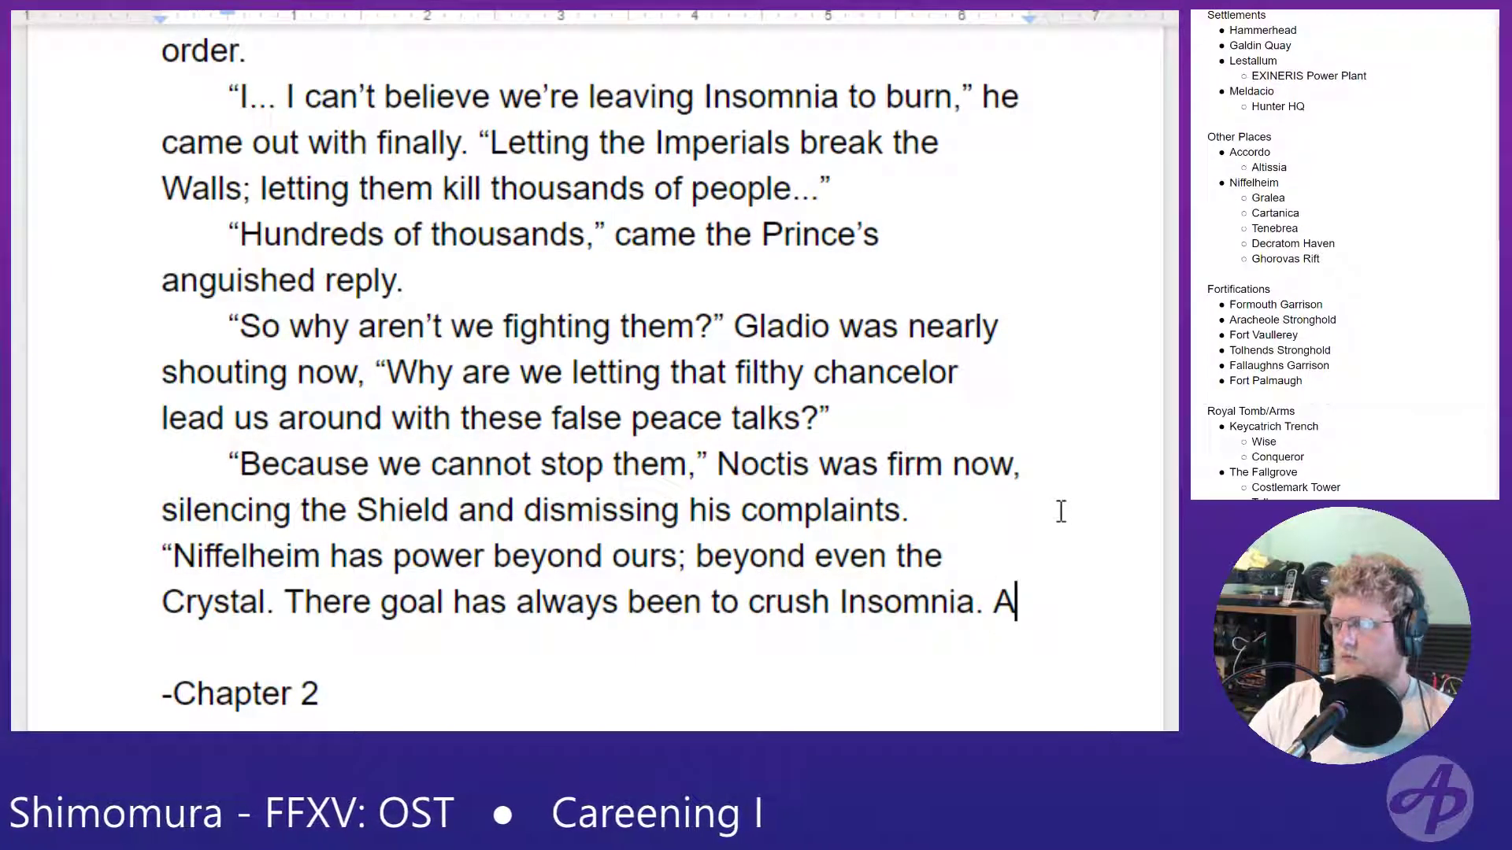
pyautogui.write('nd now we')
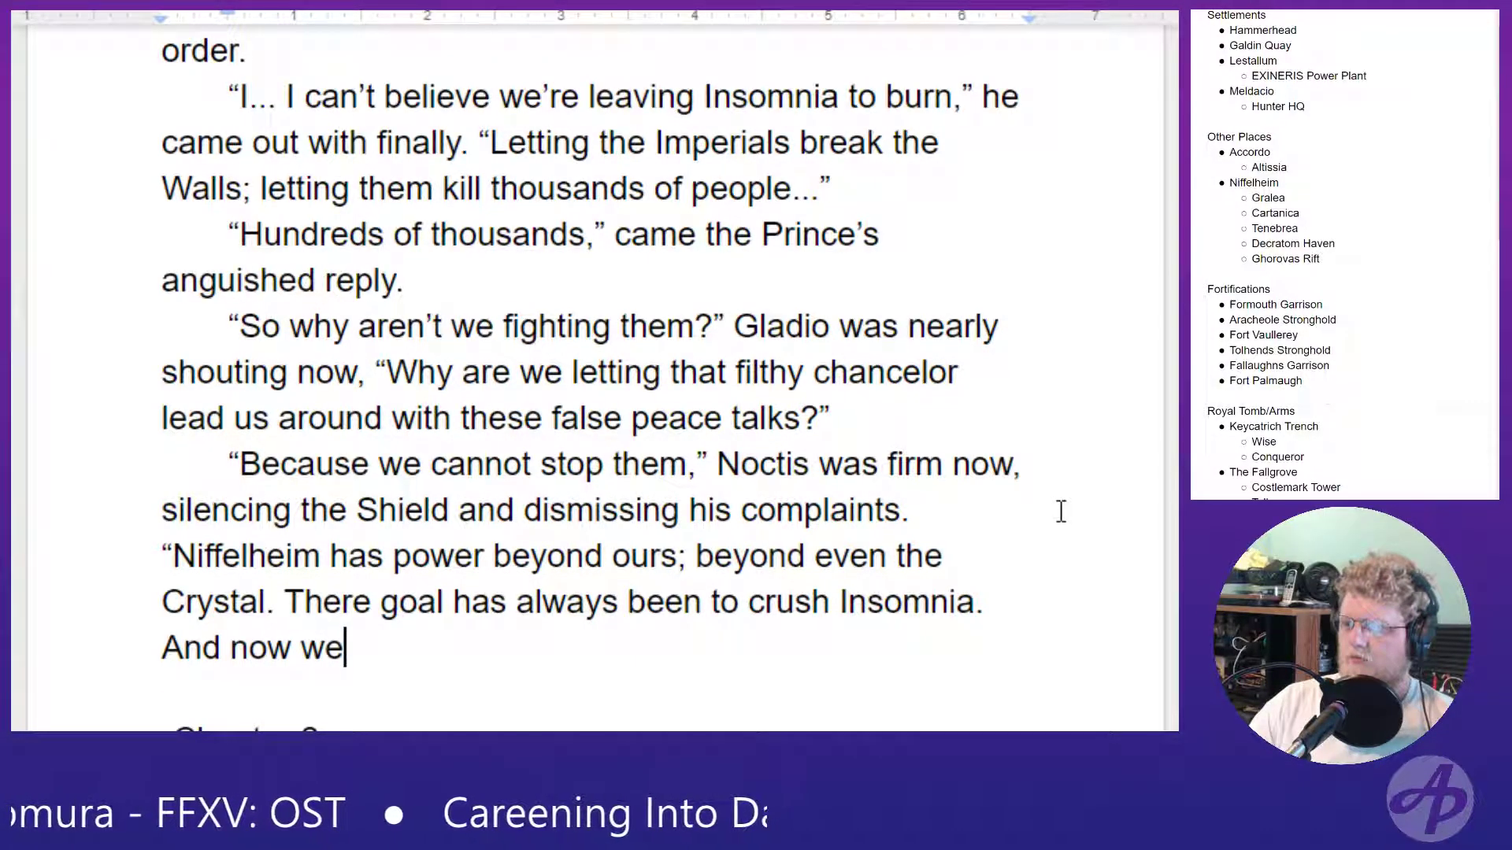
pyautogui.write(' konw')
pyautogui.press('BackSpace')
pyautogui.press('BackSpace')
pyautogui.press('BackSpace')
pyautogui.press('BackSpace')
pyautogui.write('now when yy')
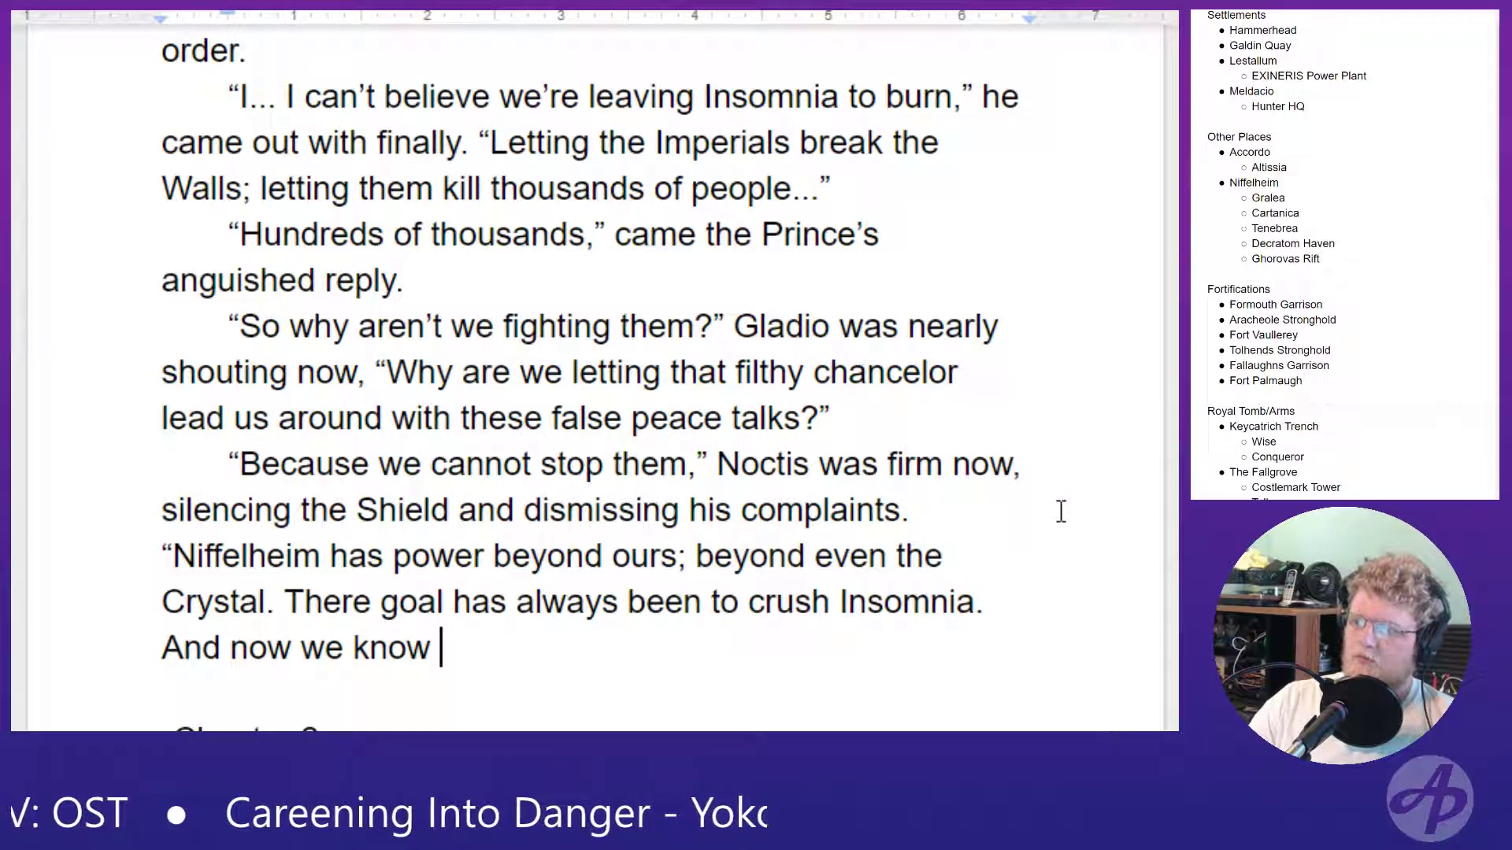